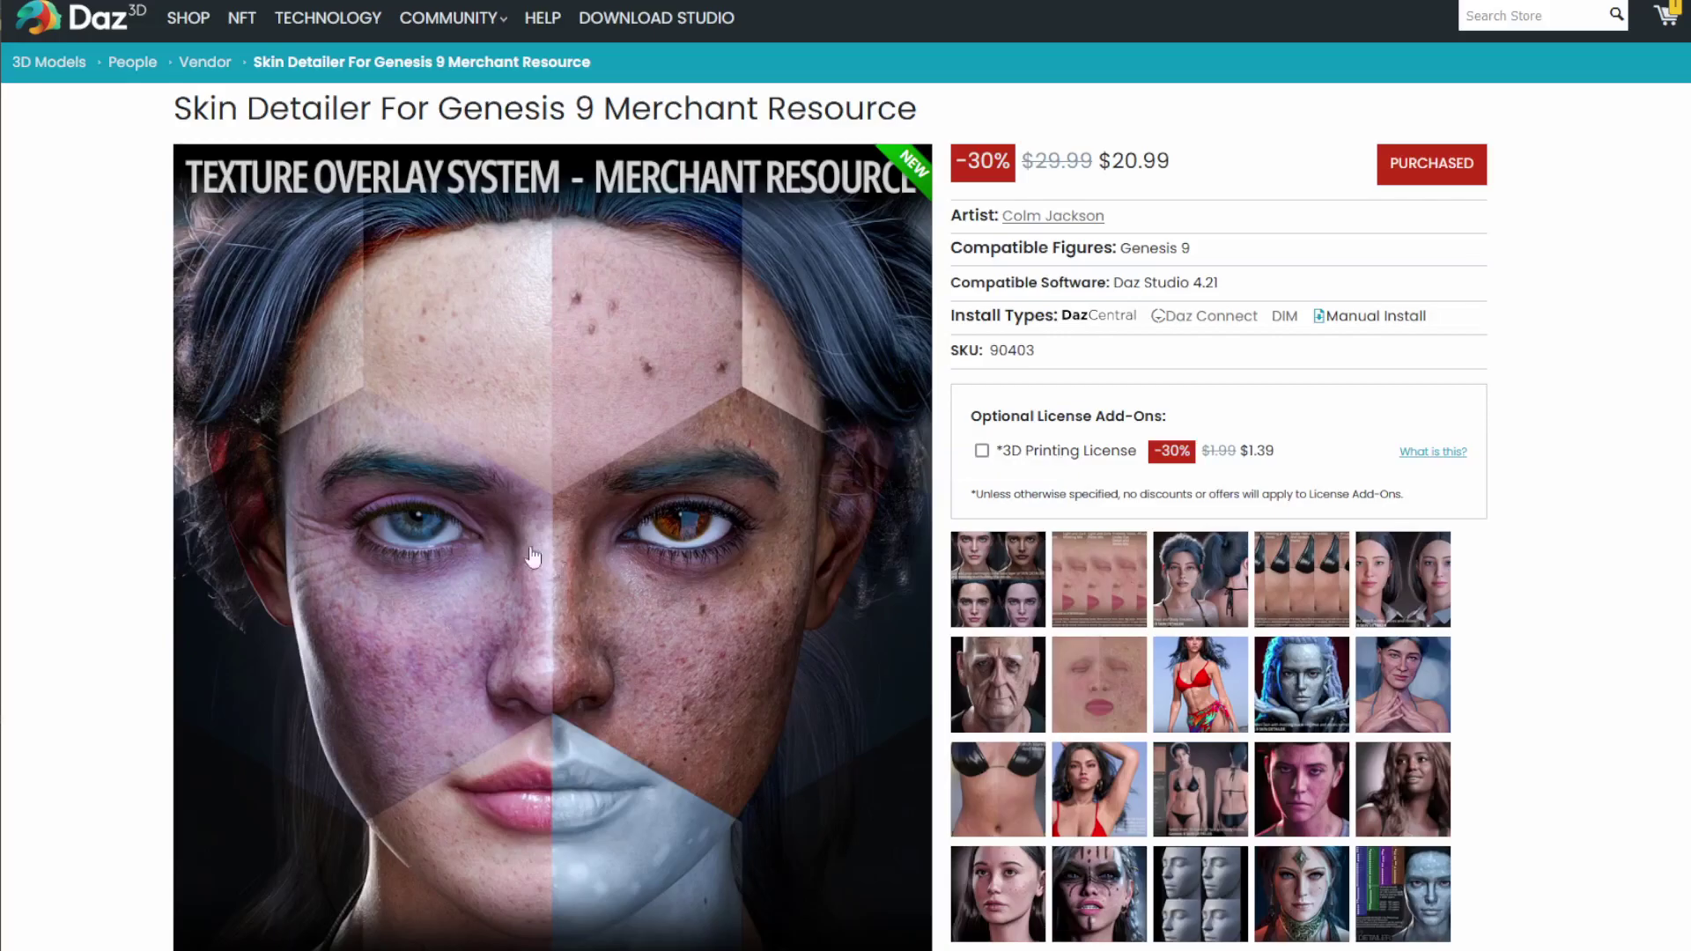
# - Look over the Skin Detailer For Genesis 9 Merchant Resource store page and switch back to Daz Studio
pyautogui.scroll(-1, 646, 568)
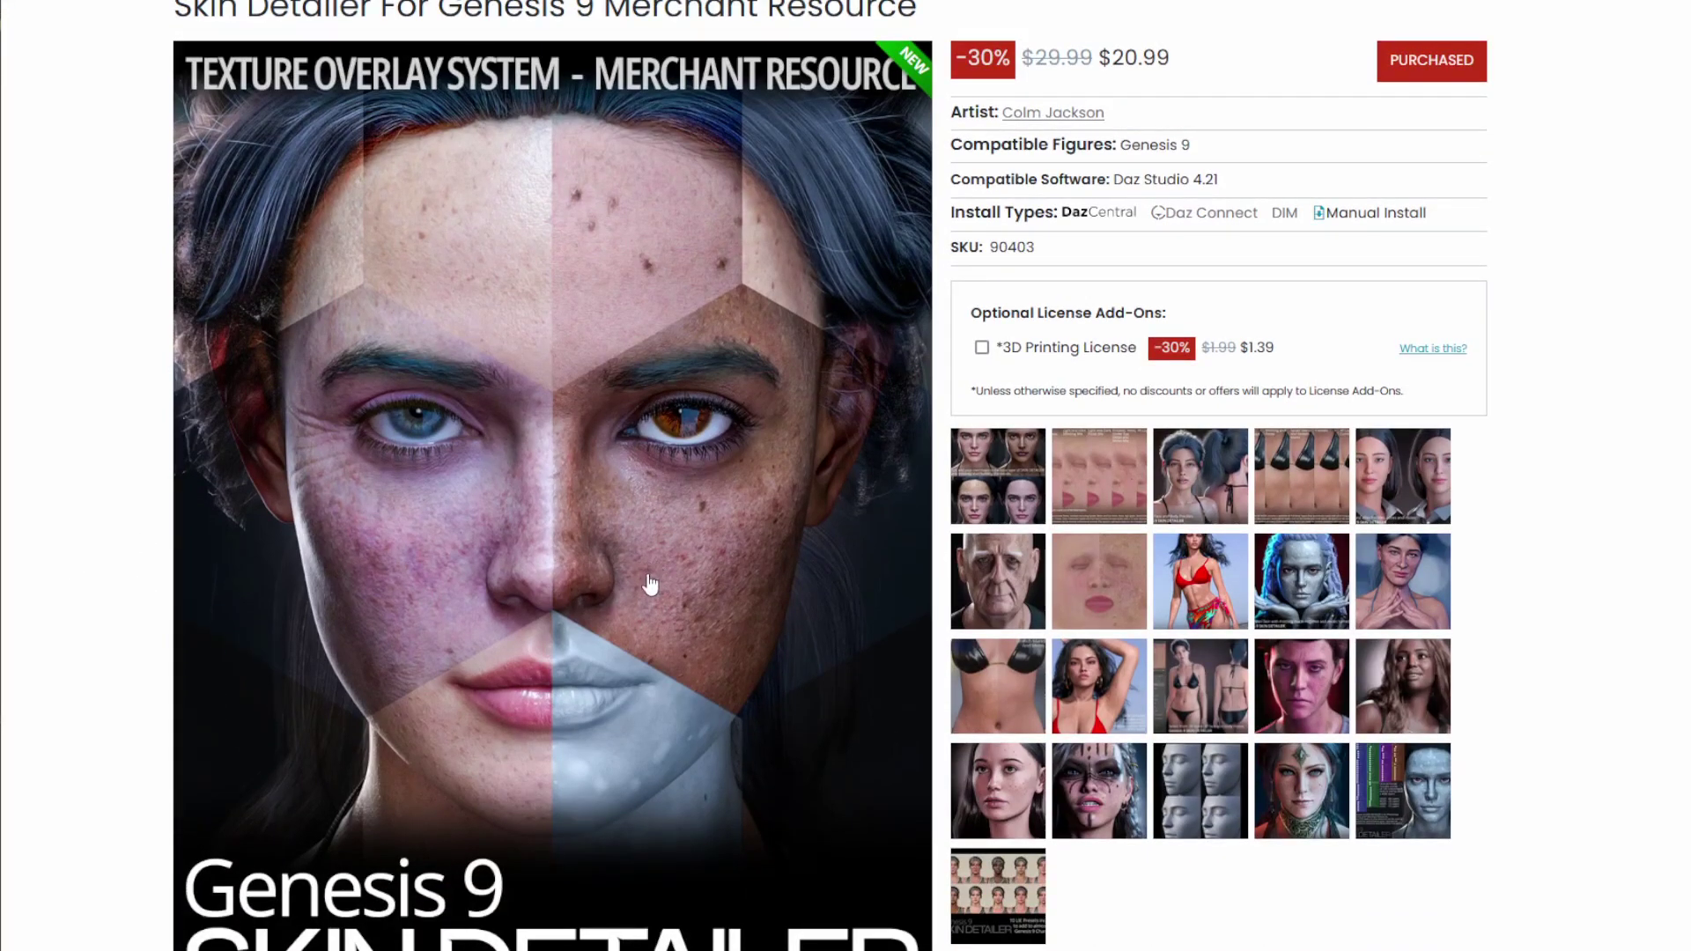
pyautogui.scroll(-2, 659, 576)
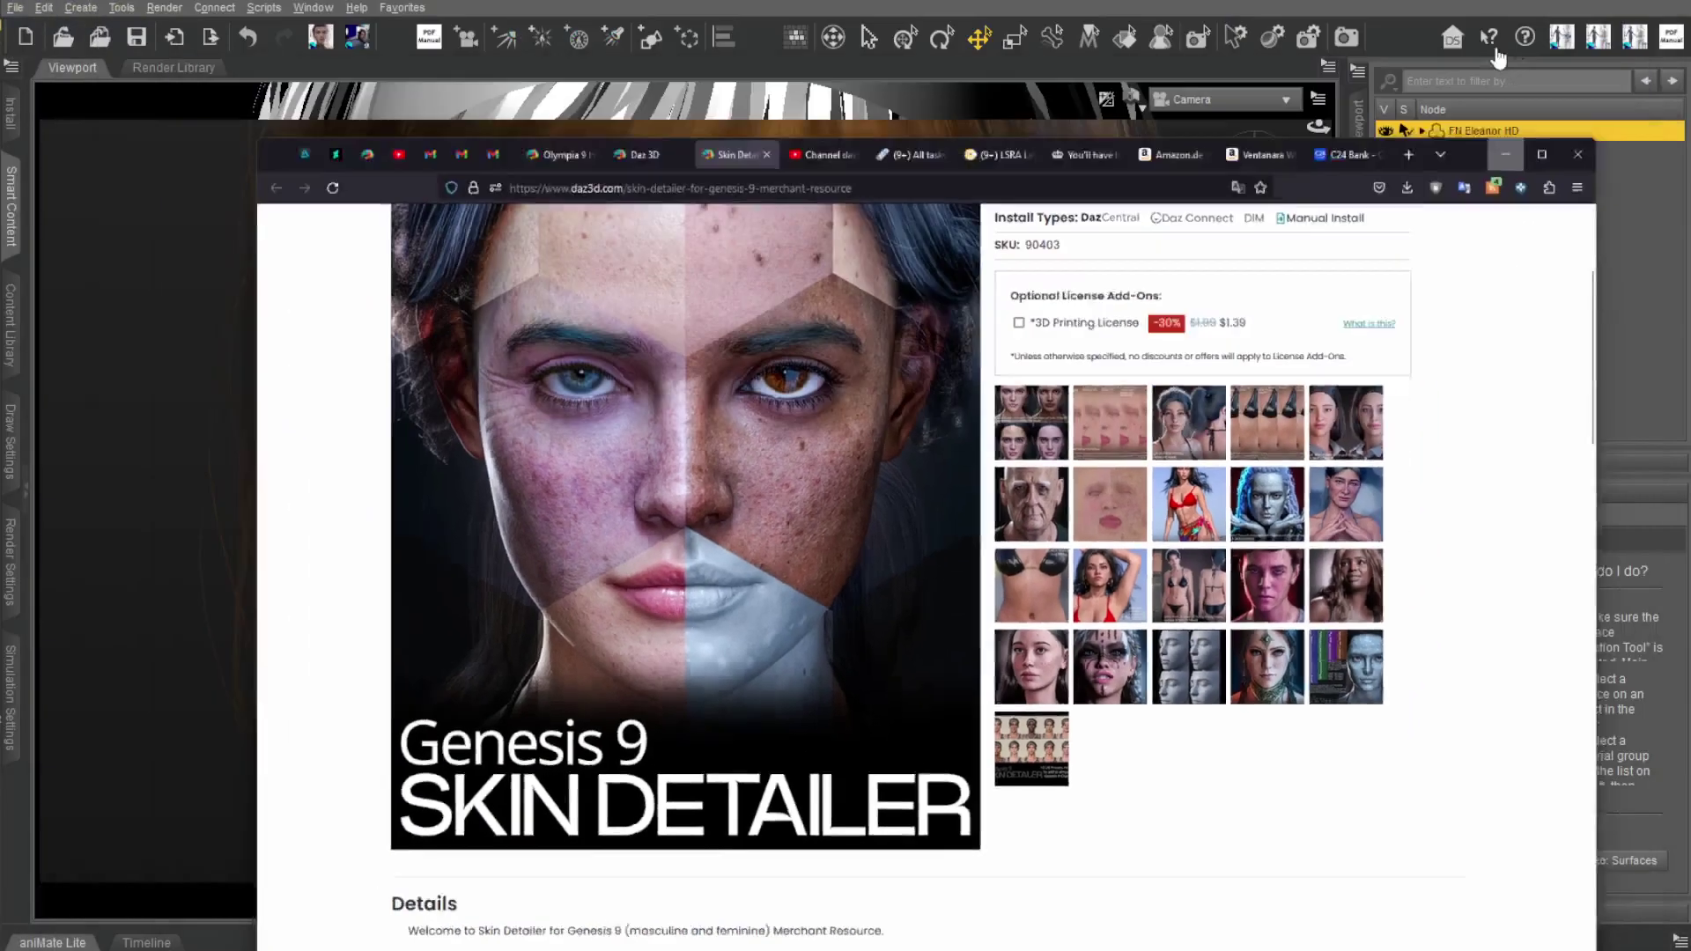
pyautogui.click(1494, 53)
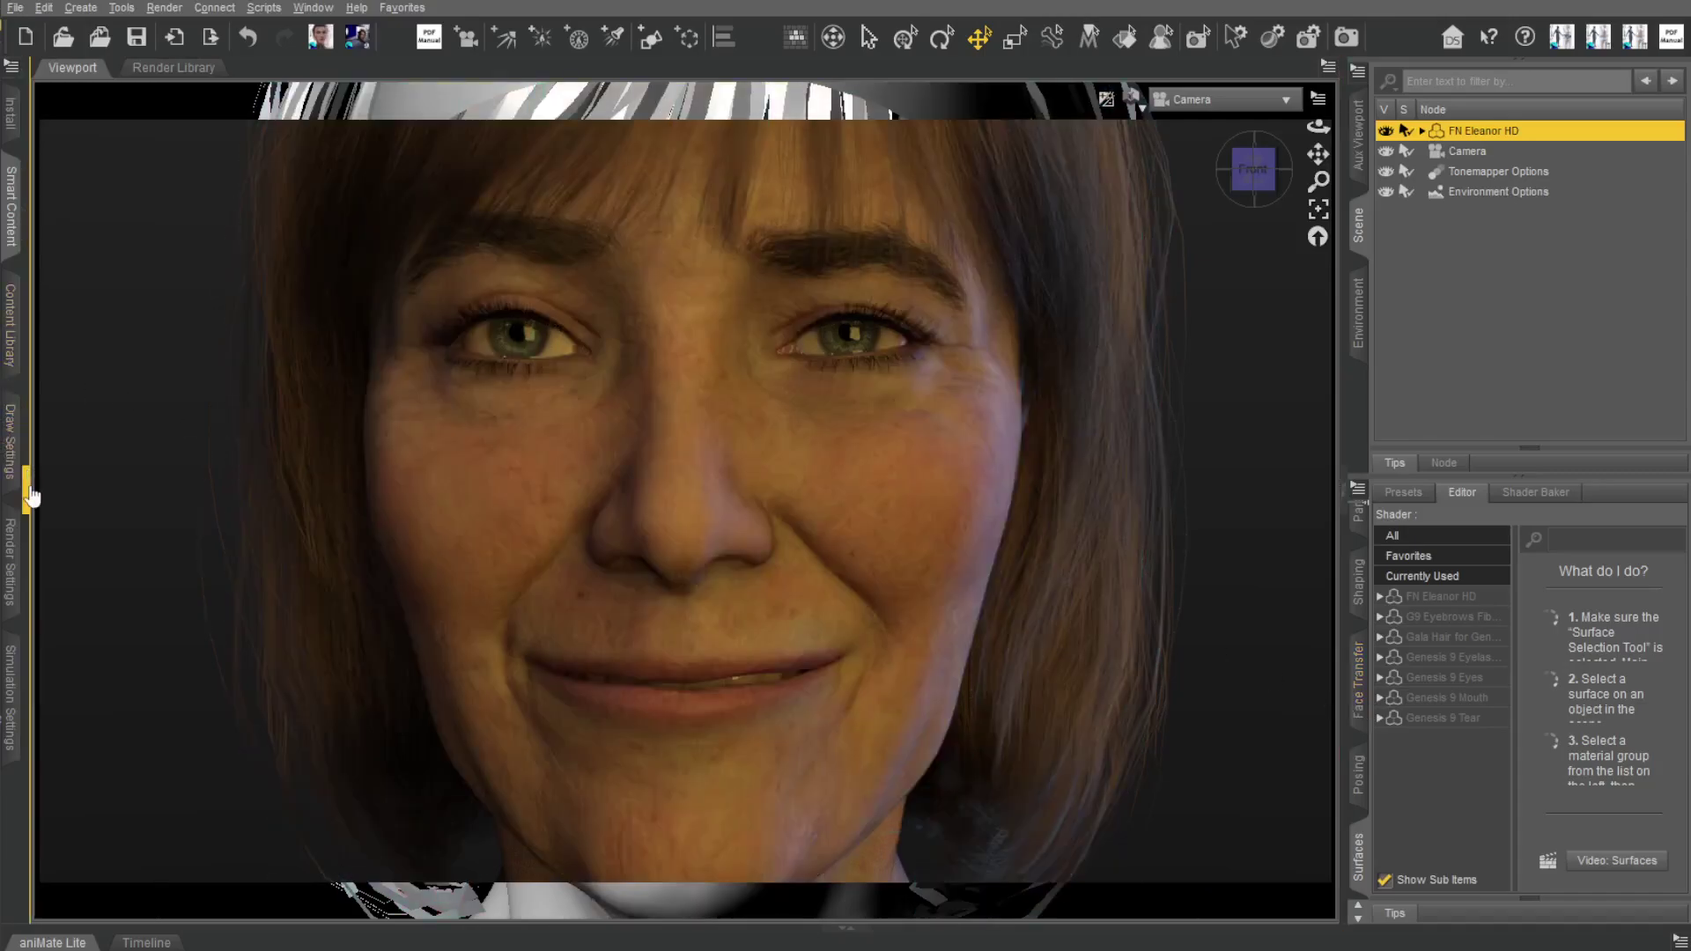
# - List the material presets of the Skin Detailer For Genesis 9 Merchant Resource product in Smart Content
pyautogui.click(27, 483)
pyautogui.click(260, 193)
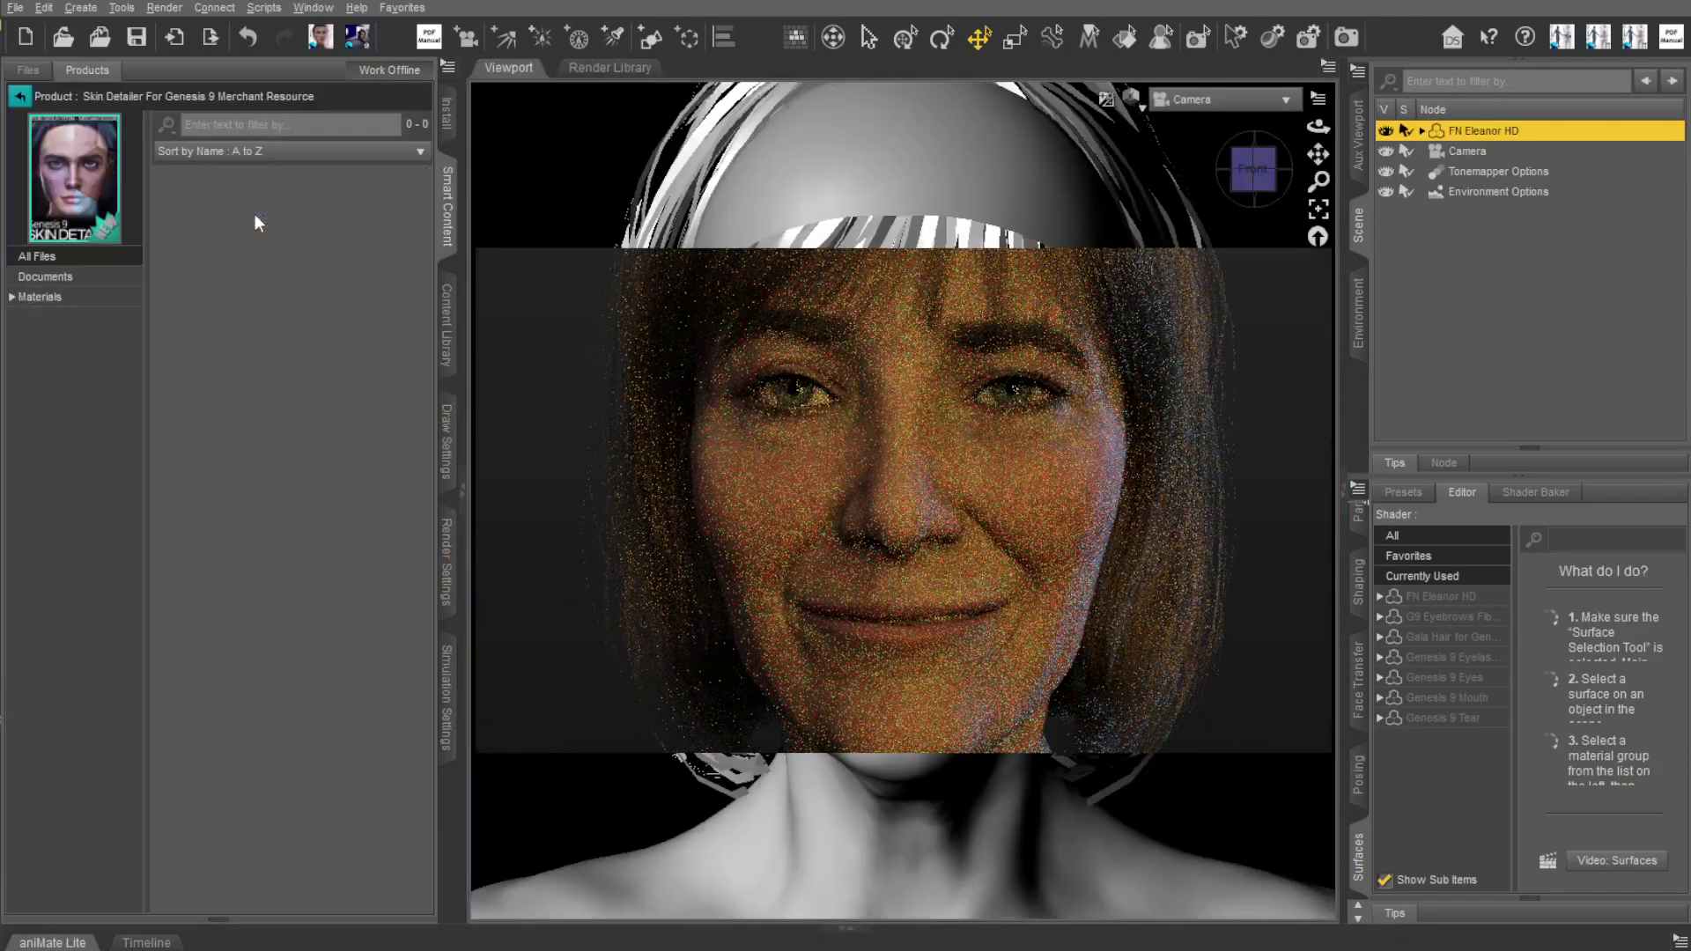
pyautogui.click(47, 300)
pyautogui.moveTo(263, 505)
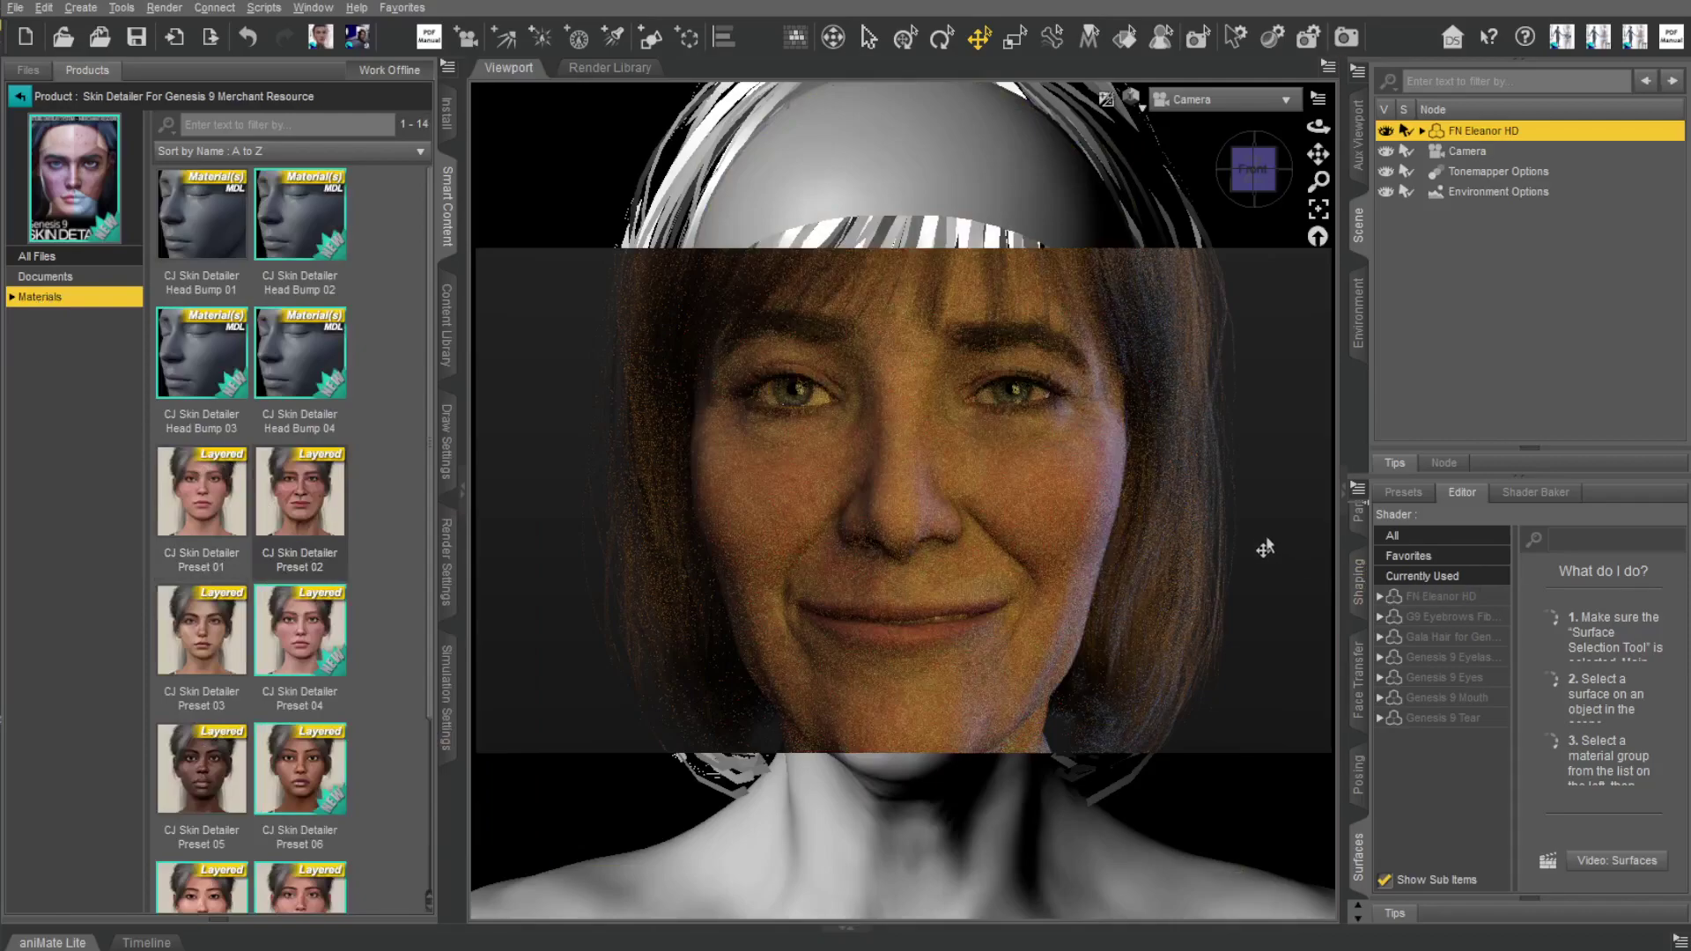
# - Apply CJ Skin Detailer Preset 02 to FN Eleanor HD and snip the rendered face for a before-and-after comparison
pyautogui.click(293, 524)
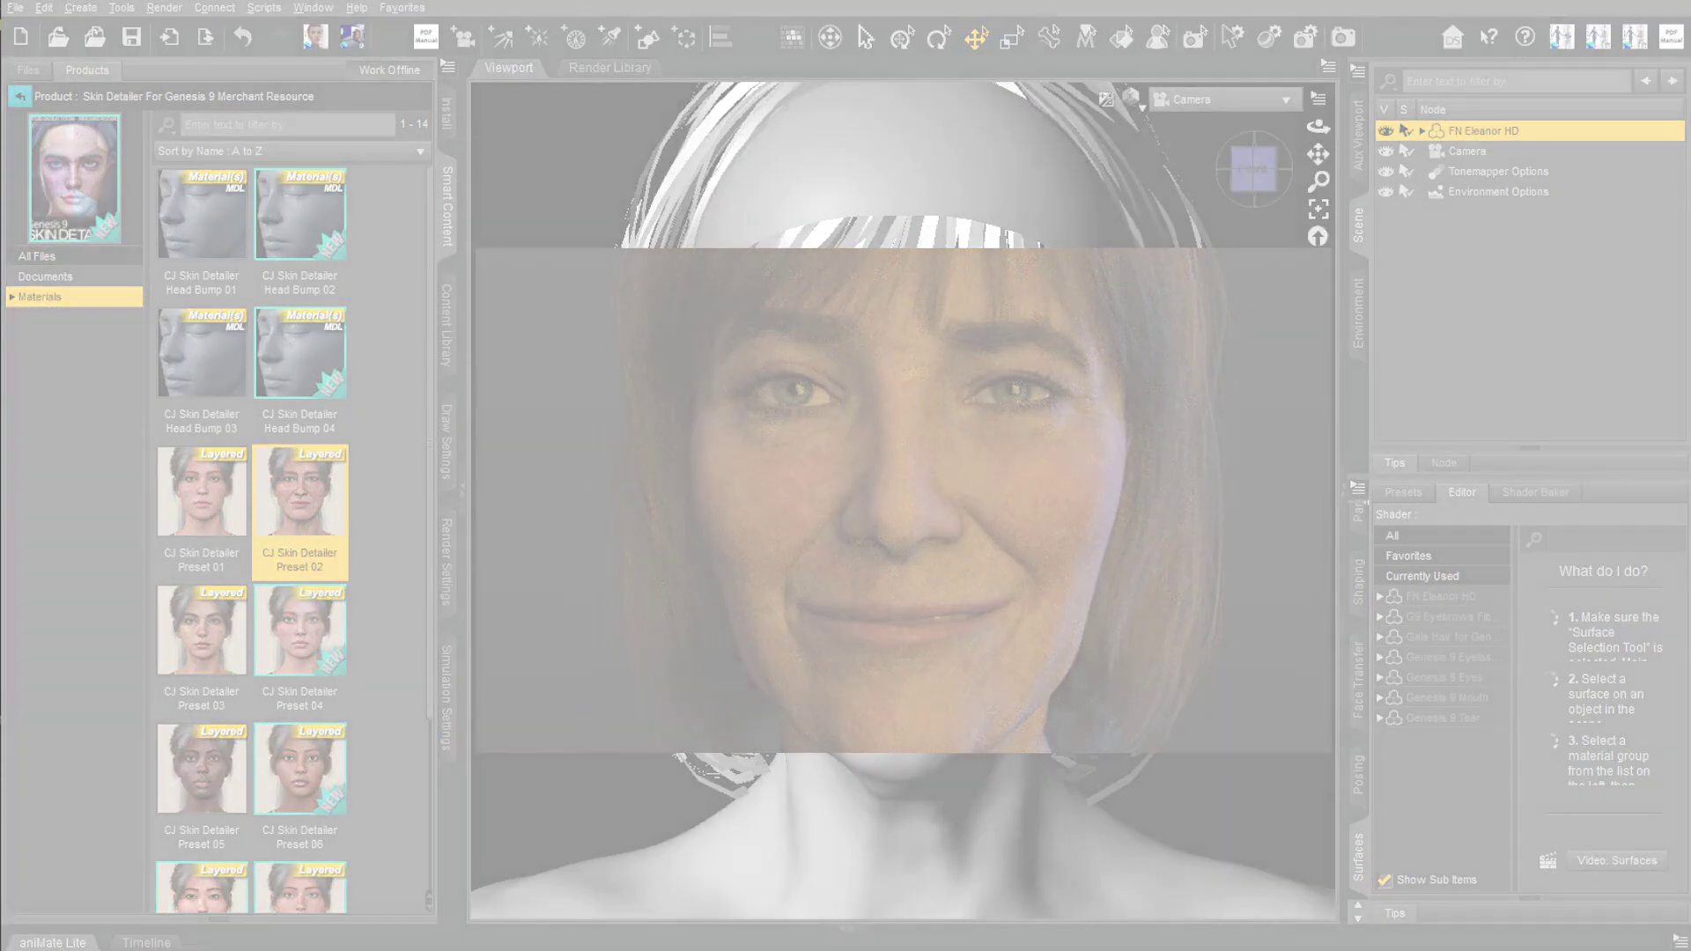
pyautogui.moveTo(476, 248); pyautogui.dragTo(1333, 751)
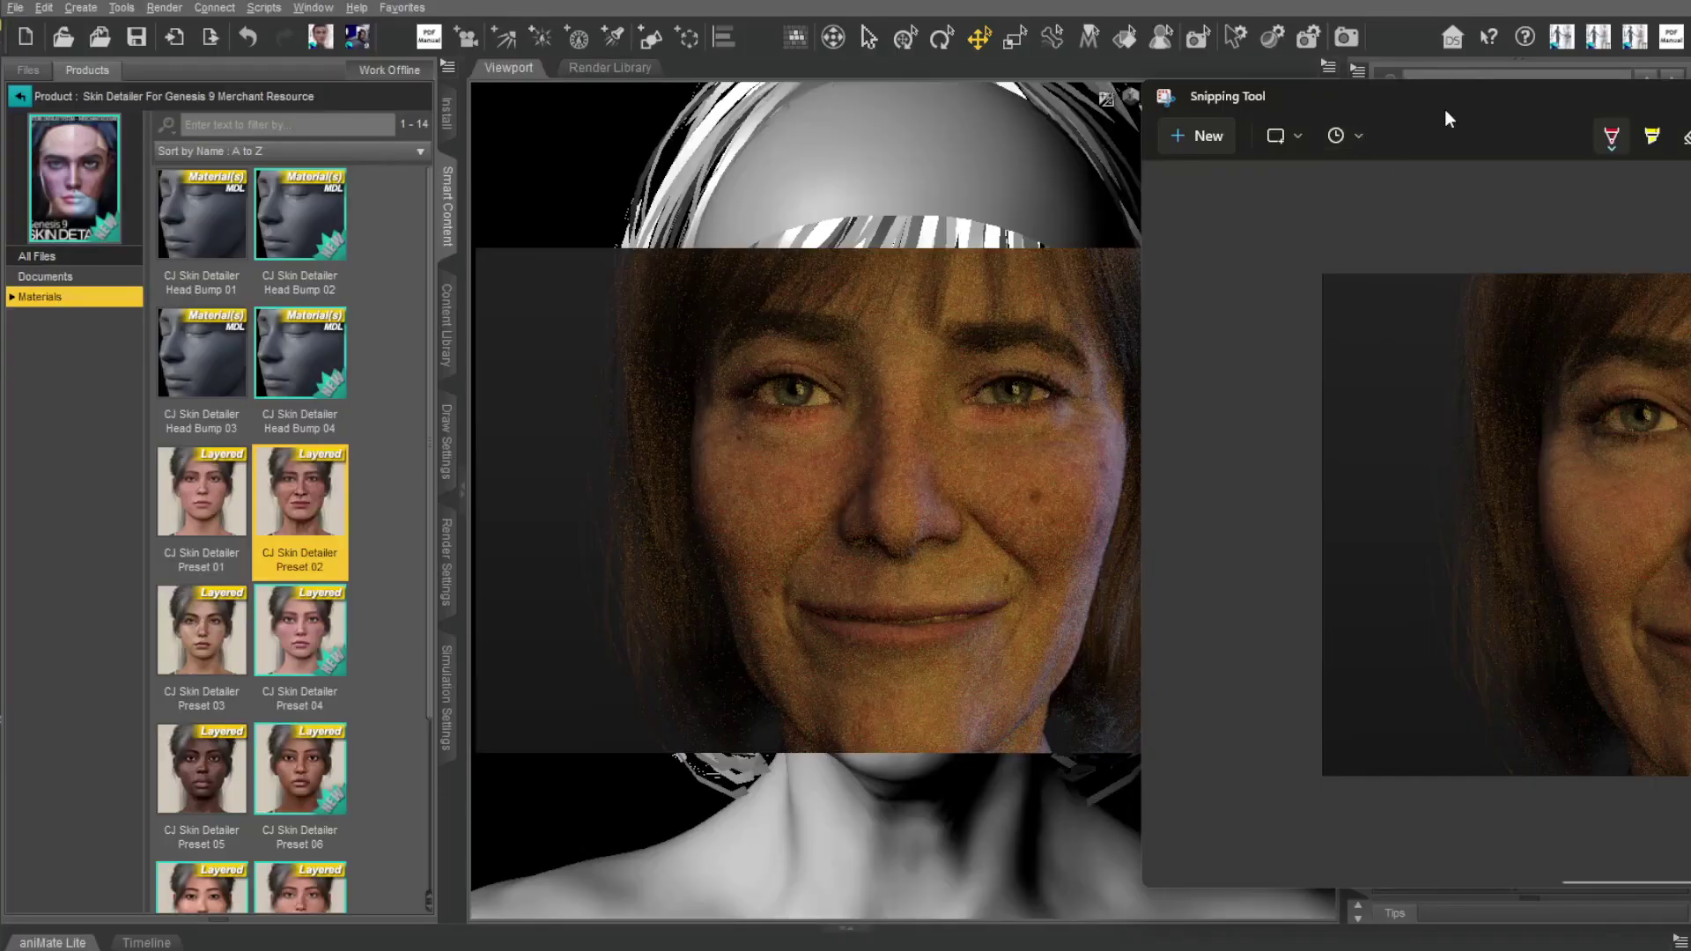
pyautogui.moveTo(1445, 112); pyautogui.dragTo(330, 55)
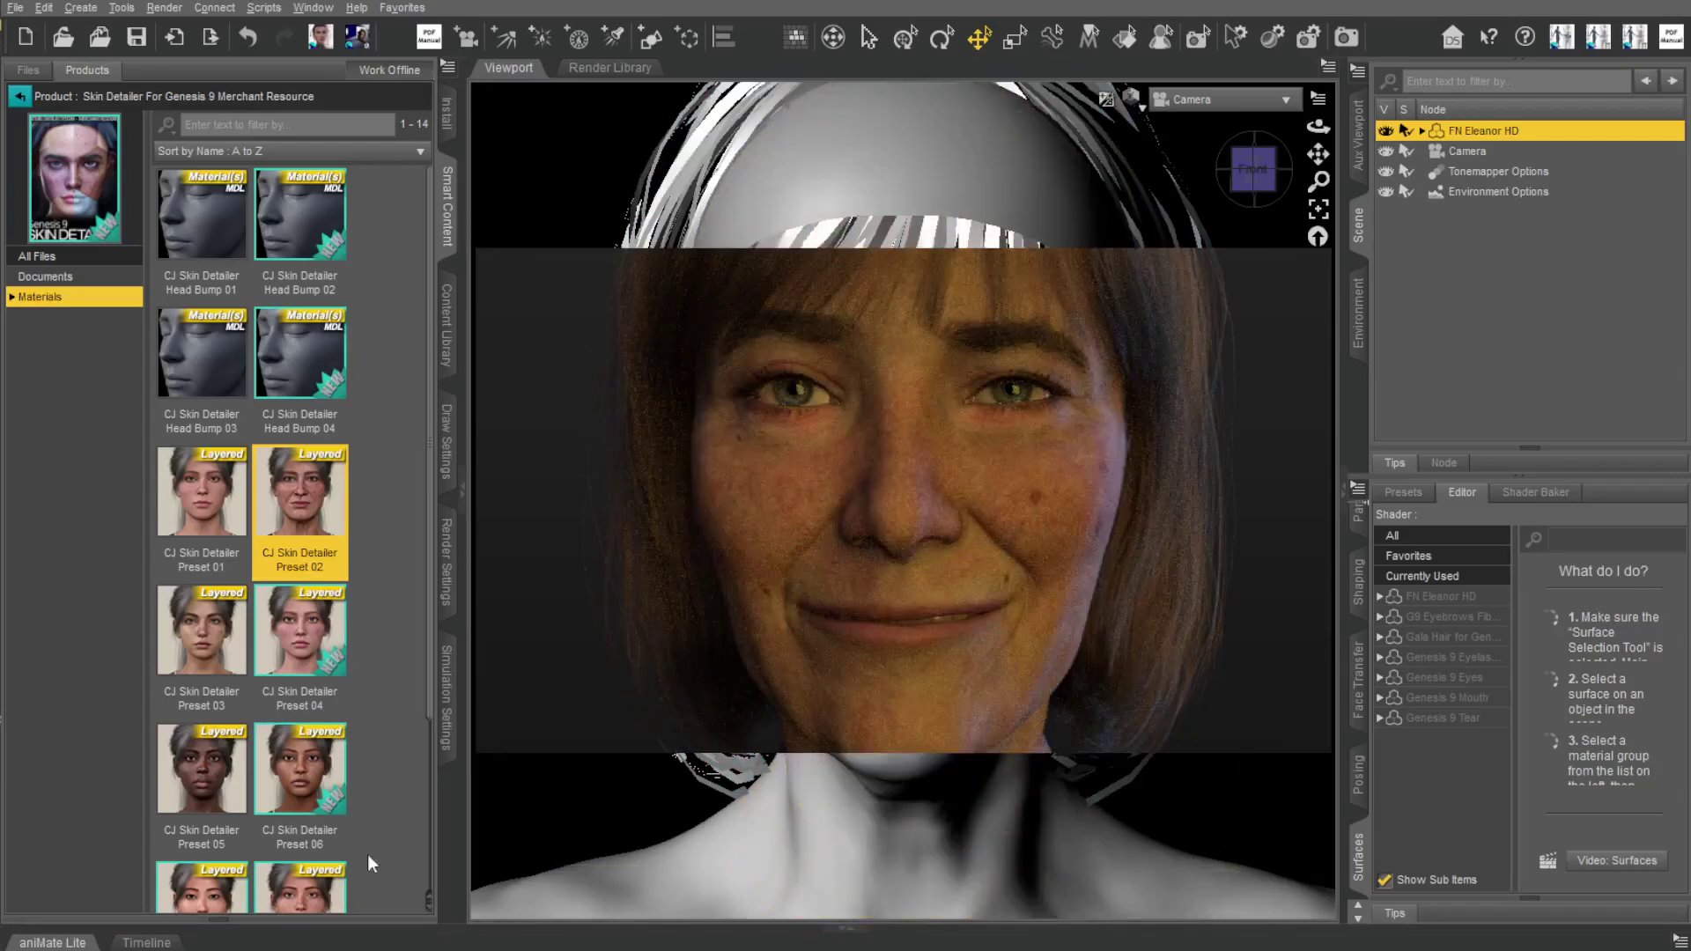
# - Try CJ Skin Detailer Preset 05 on FN Eleanor HD, undo it, and look through the remaining presets
pyautogui.doubleClick(188, 782)
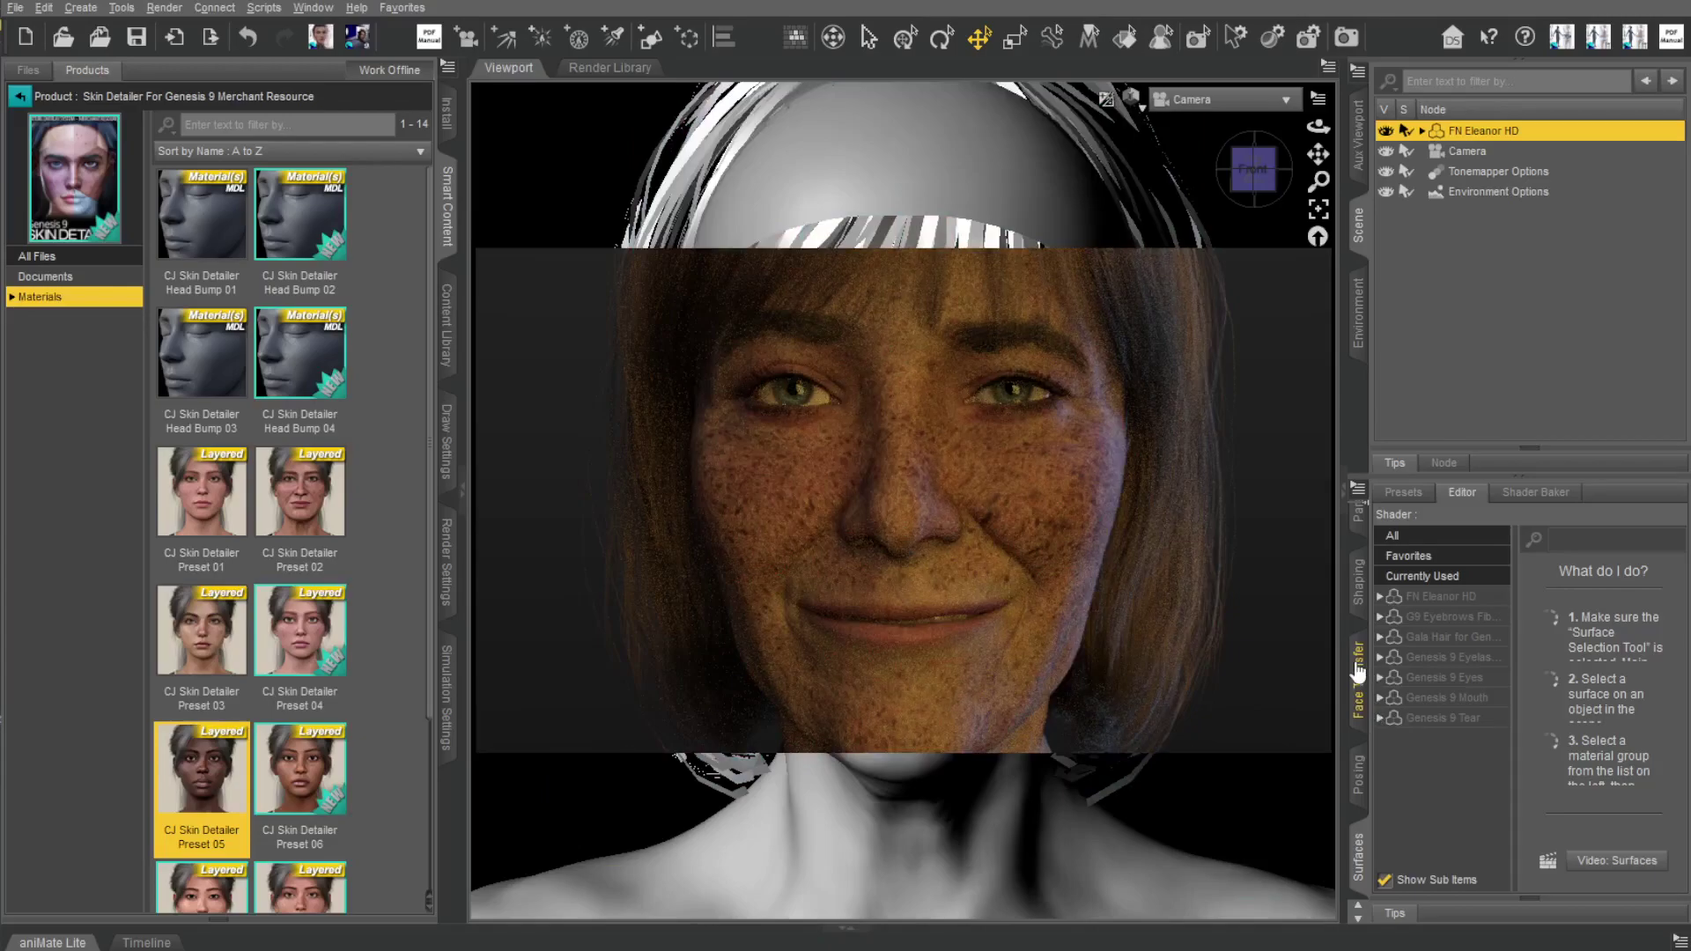
pyautogui.hotkey('ctrl', 'z')
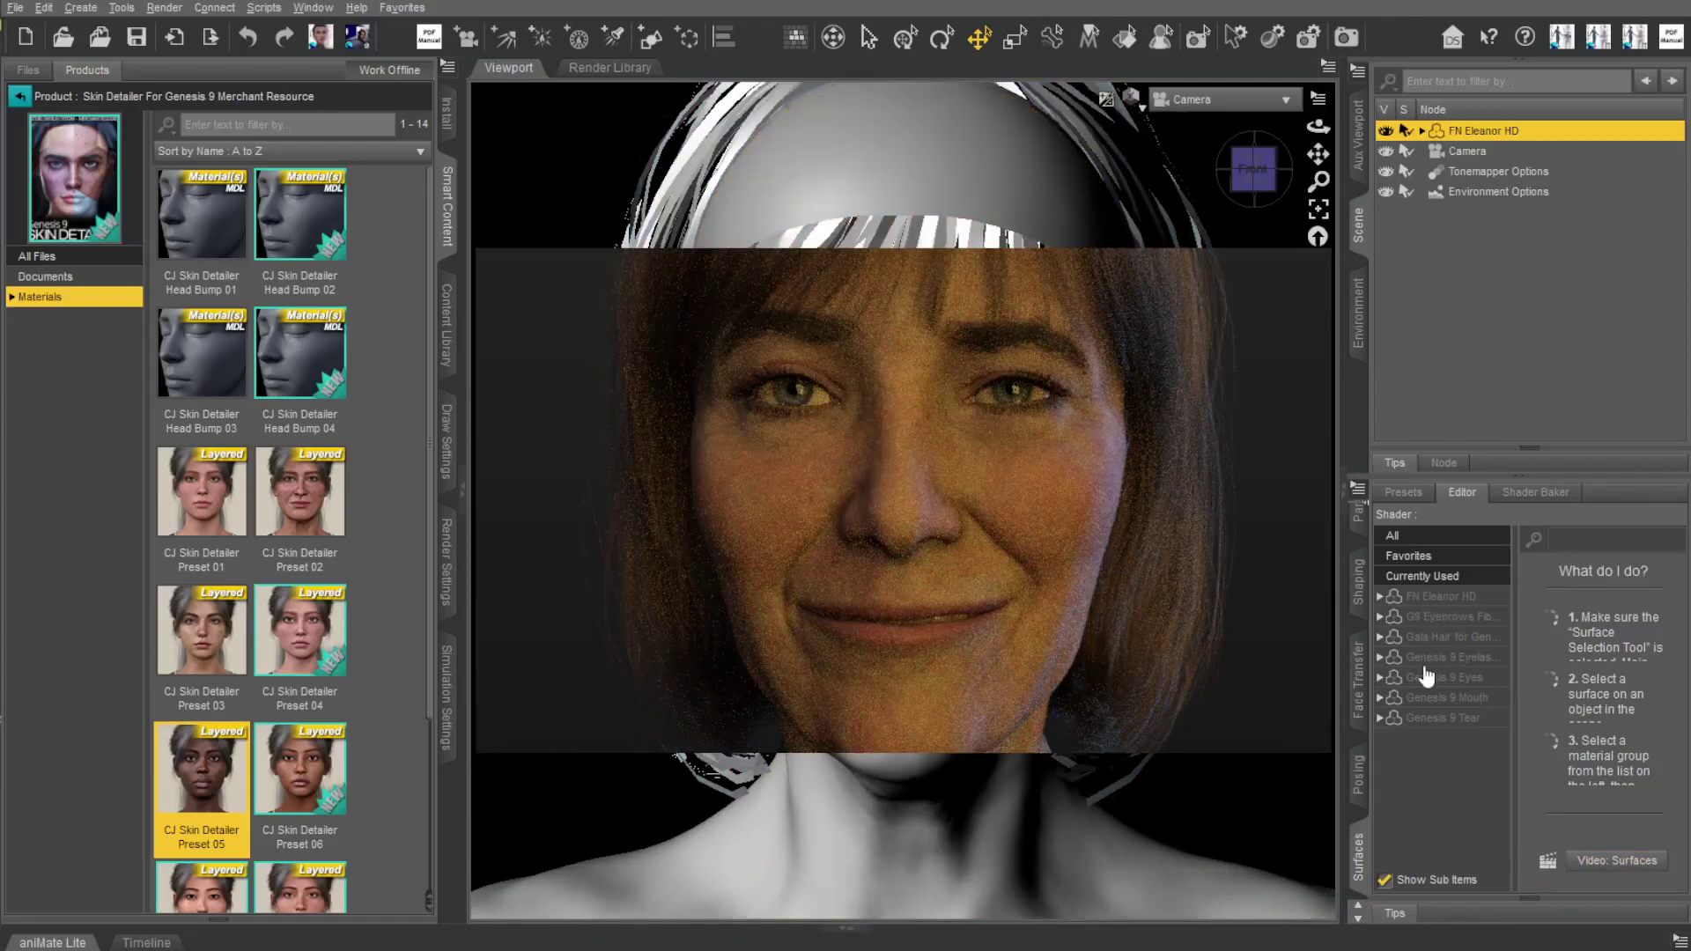
pyautogui.scroll(-3, 203, 396)
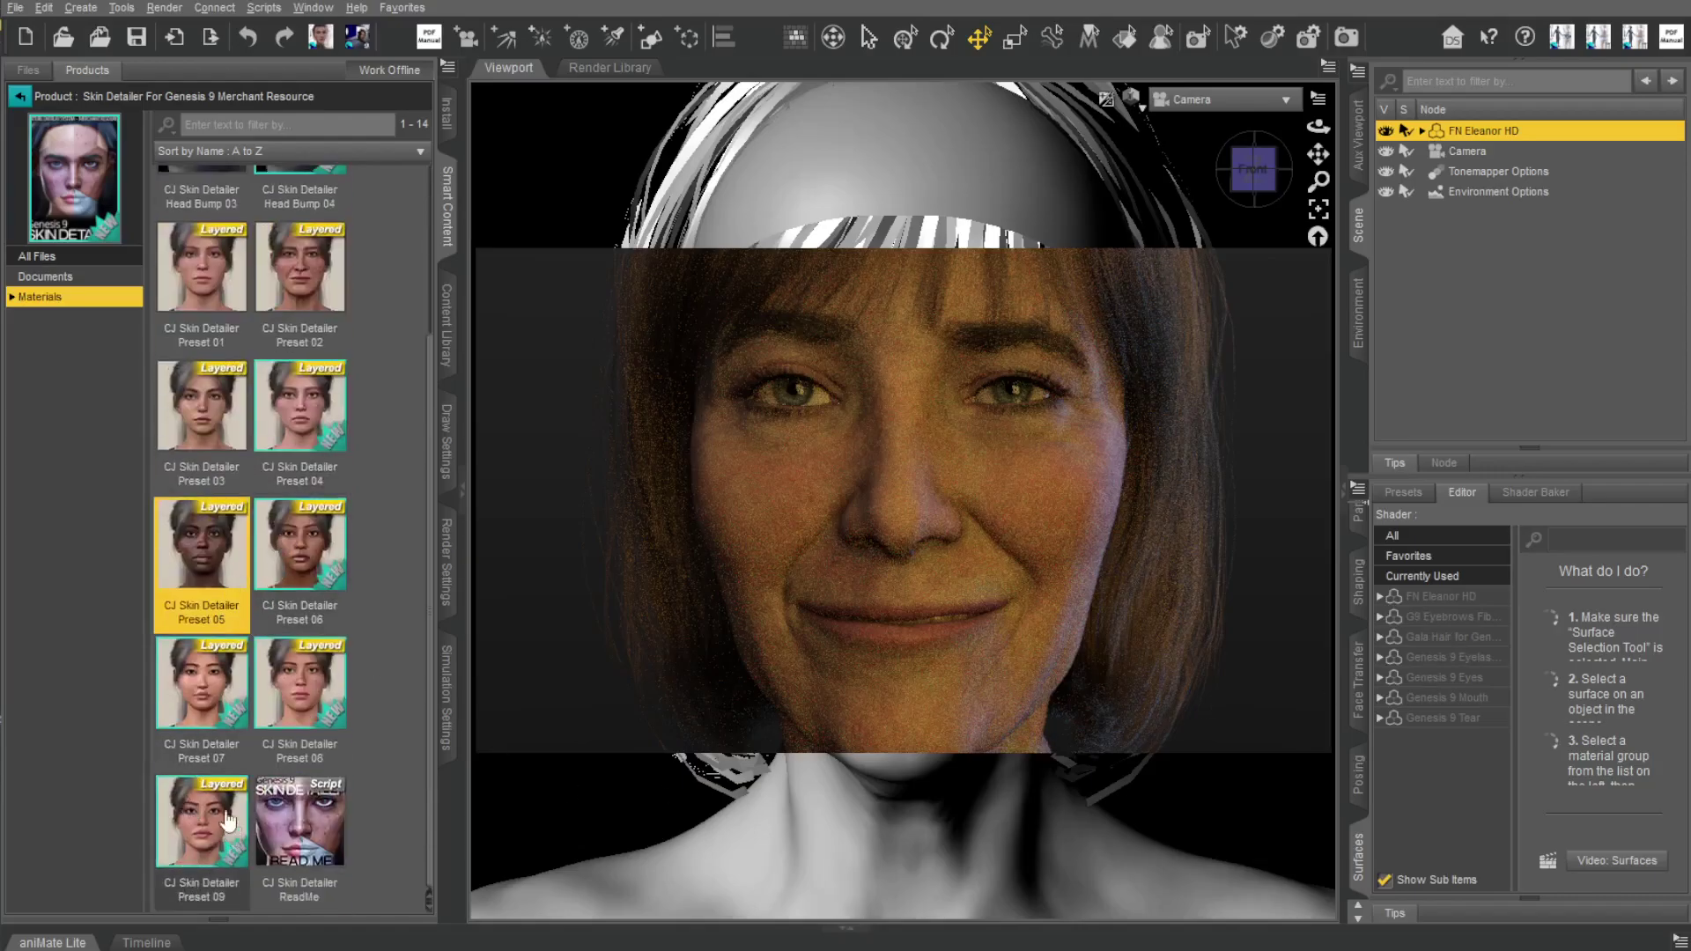
pyautogui.scroll(3, 273, 564)
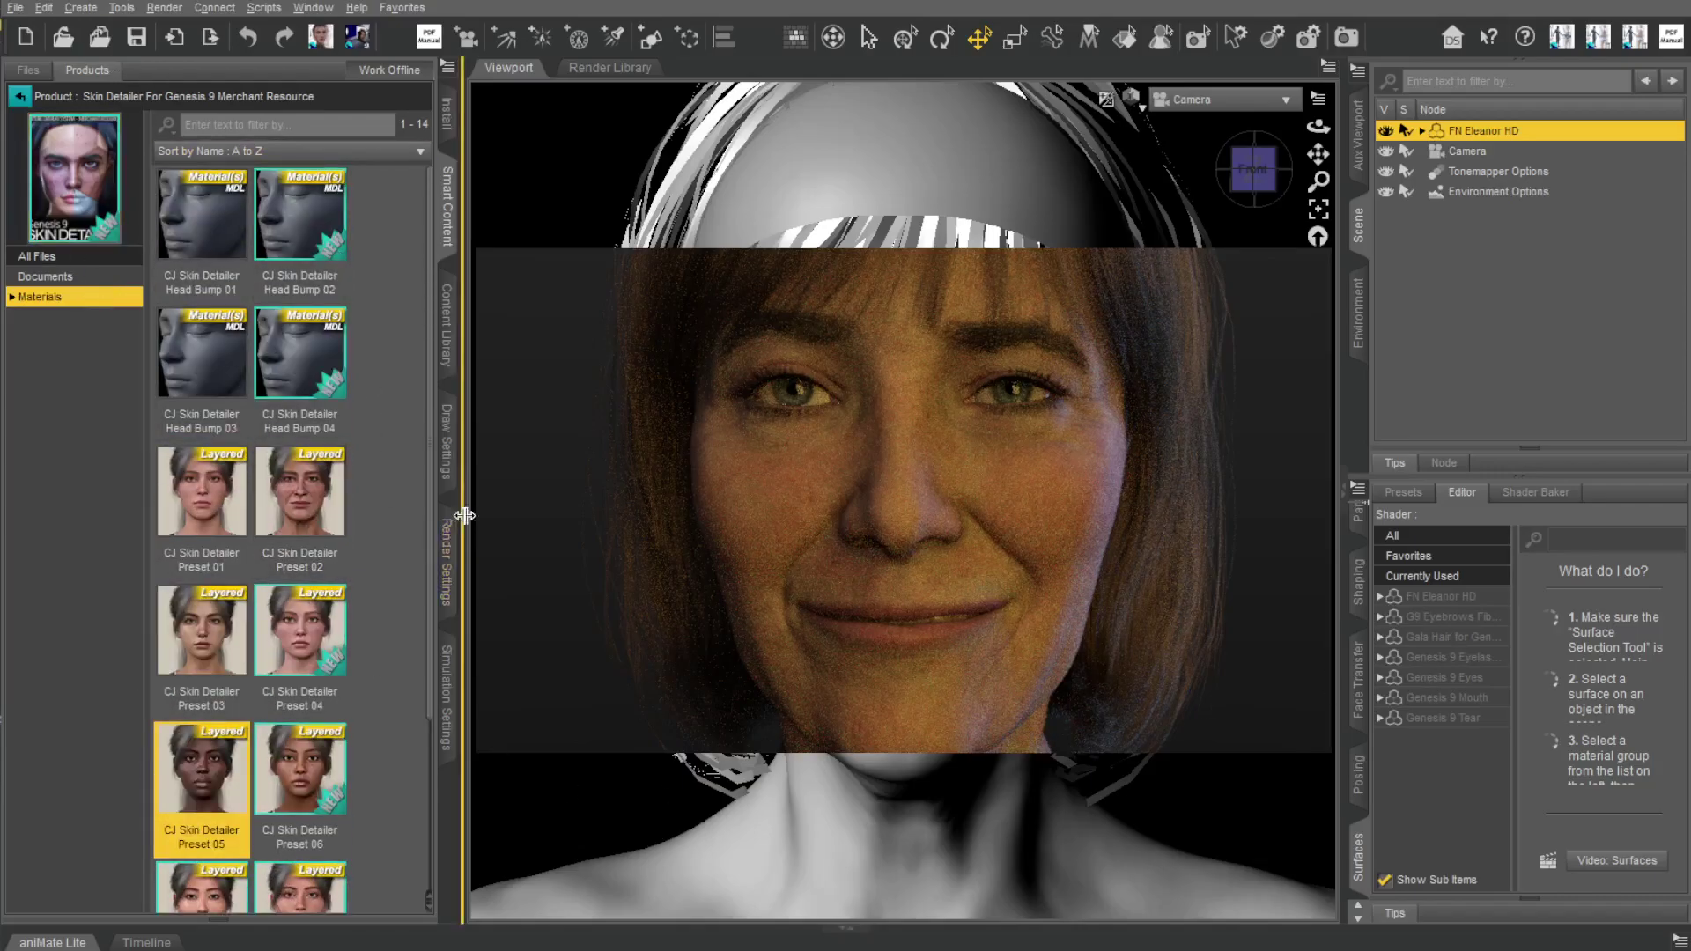
# - Hide the Smart Content pane and set the viewport draw style to Filament (PBR)
pyautogui.click(462, 489)
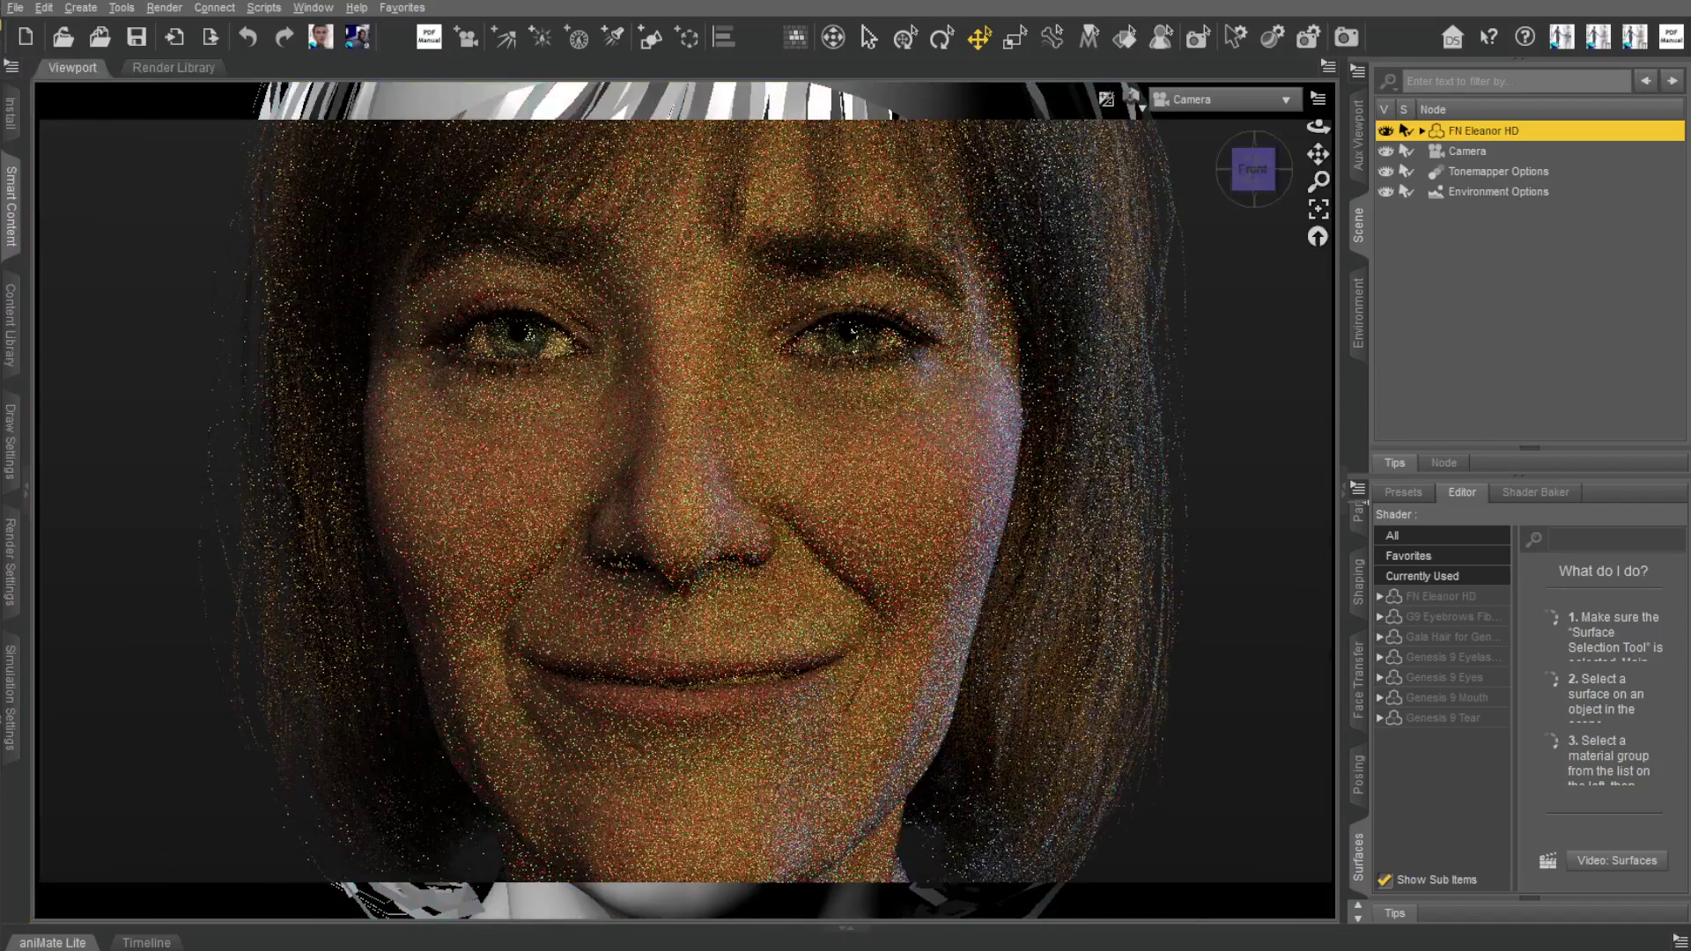
pyautogui.click(1134, 100)
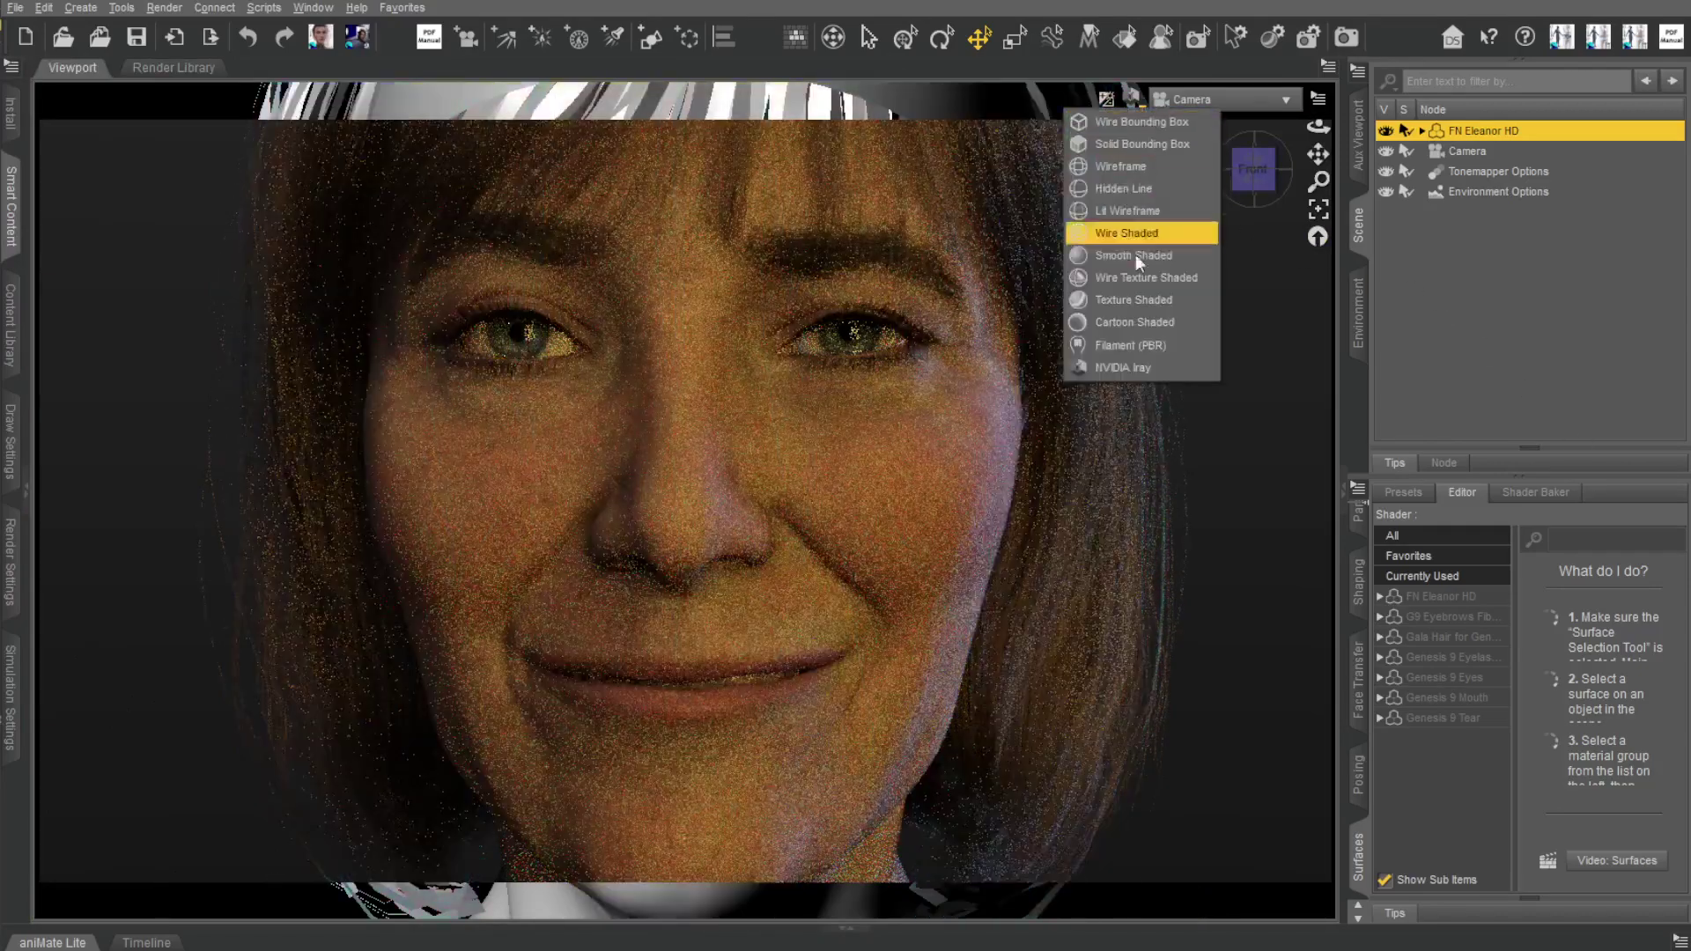
pyautogui.click(1118, 344)
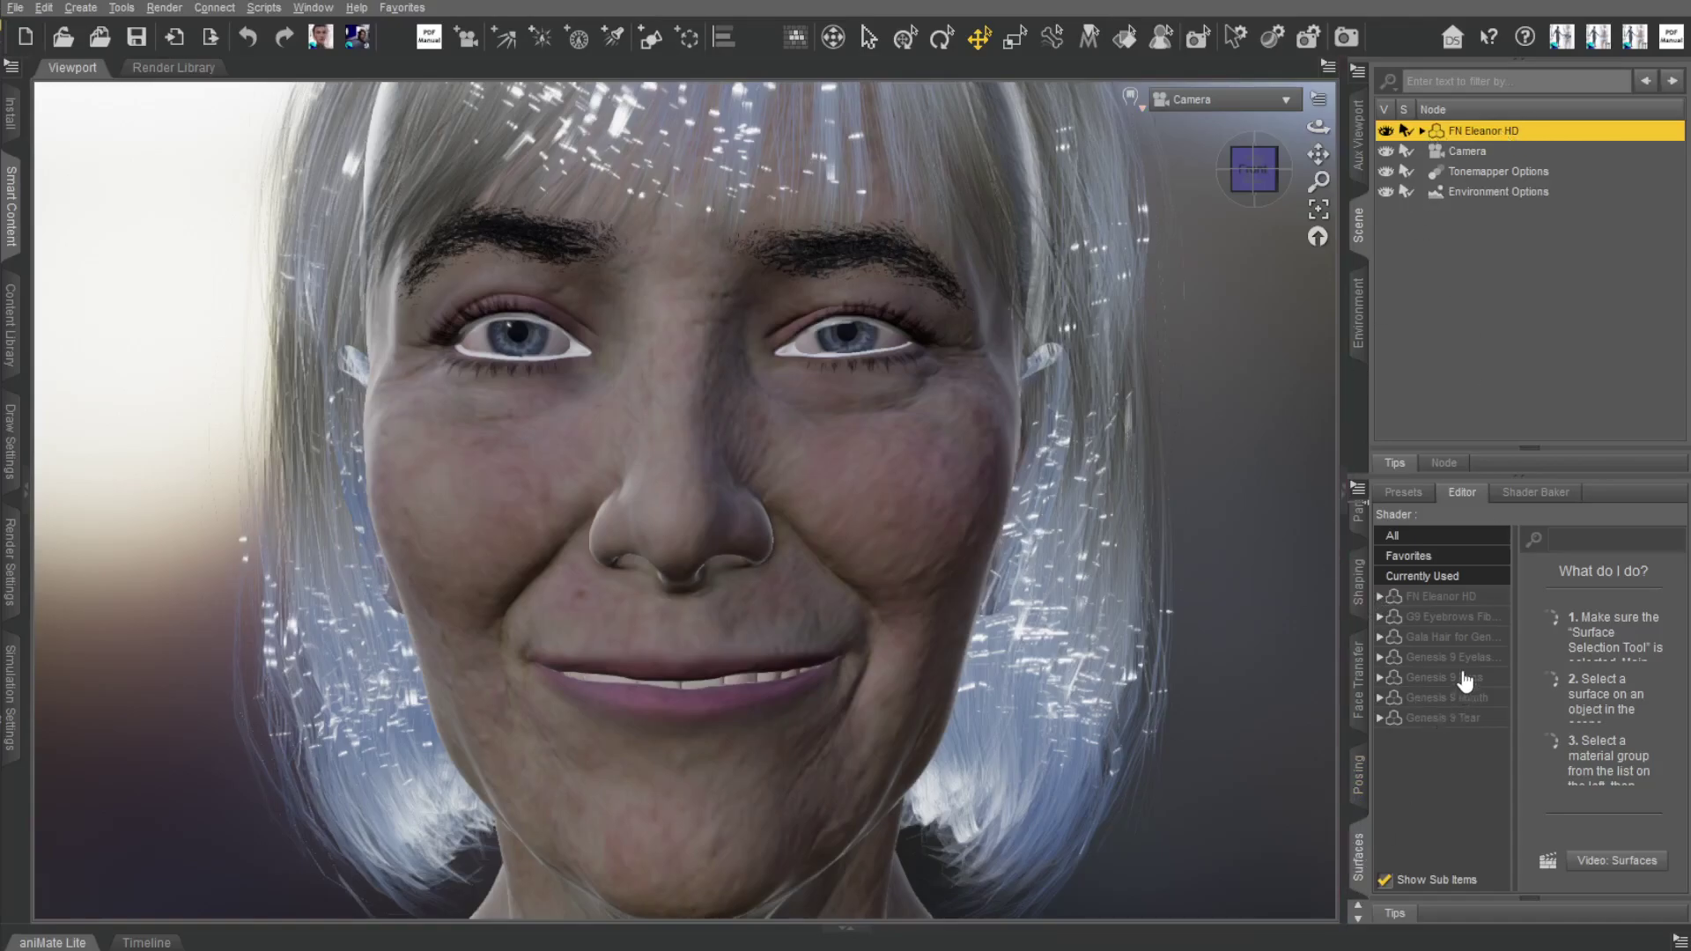
# - Select the Head surface of FN Eleanor HD in the surface editor
pyautogui.click(1455, 642)
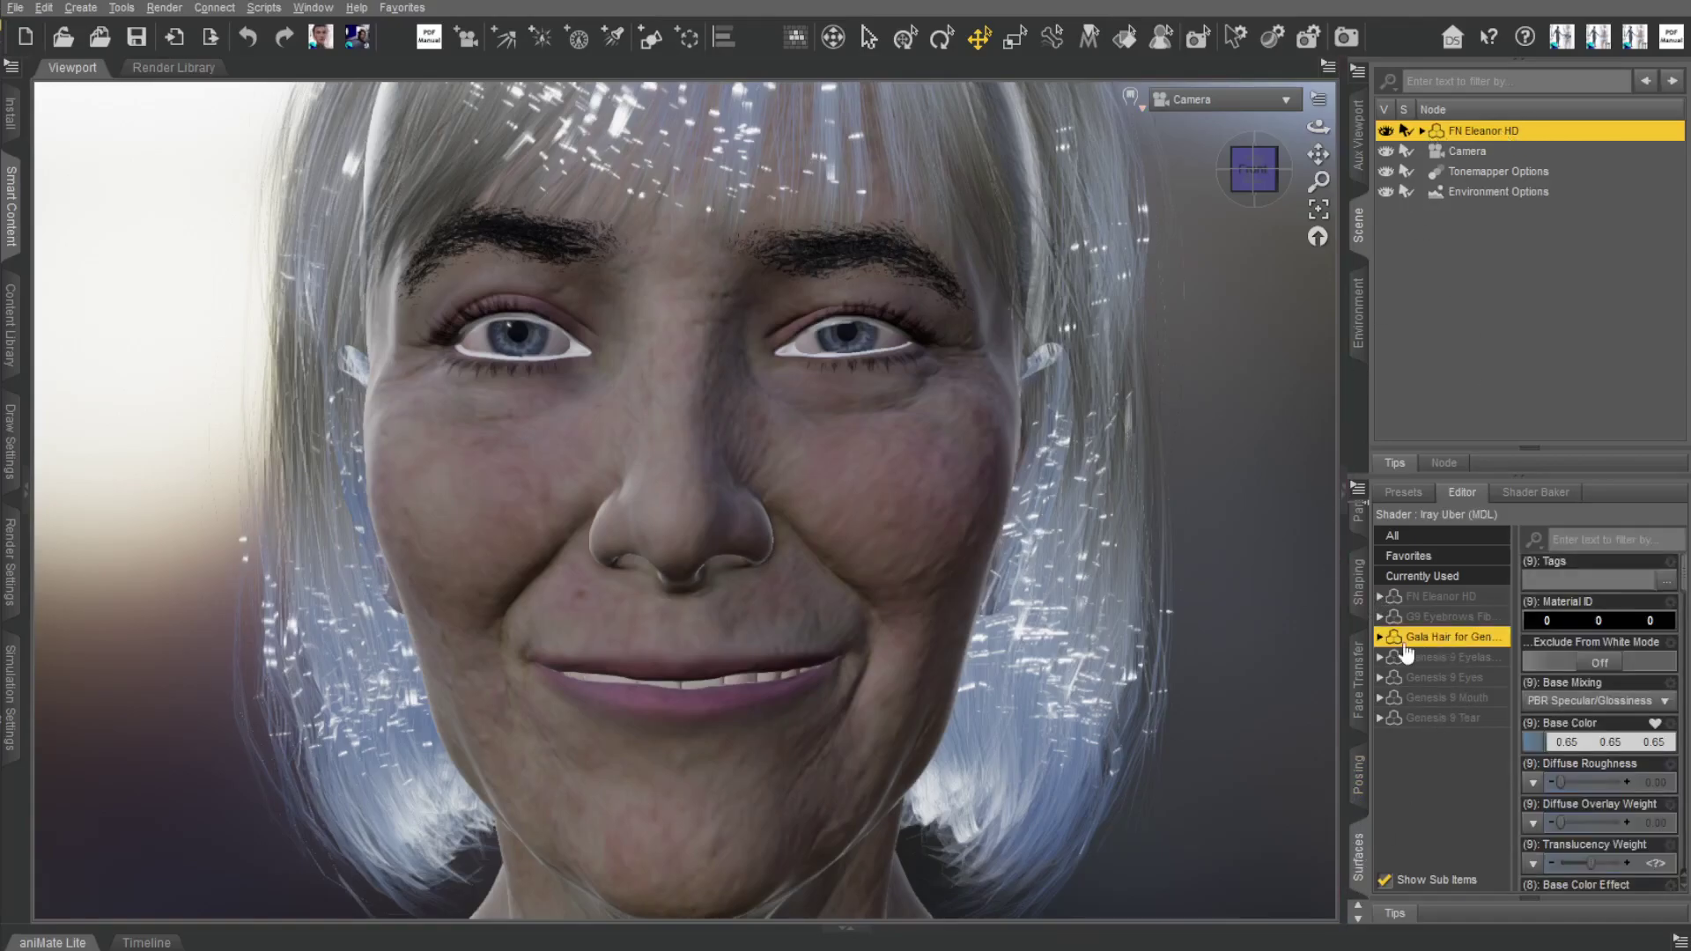
pyautogui.click(1430, 598)
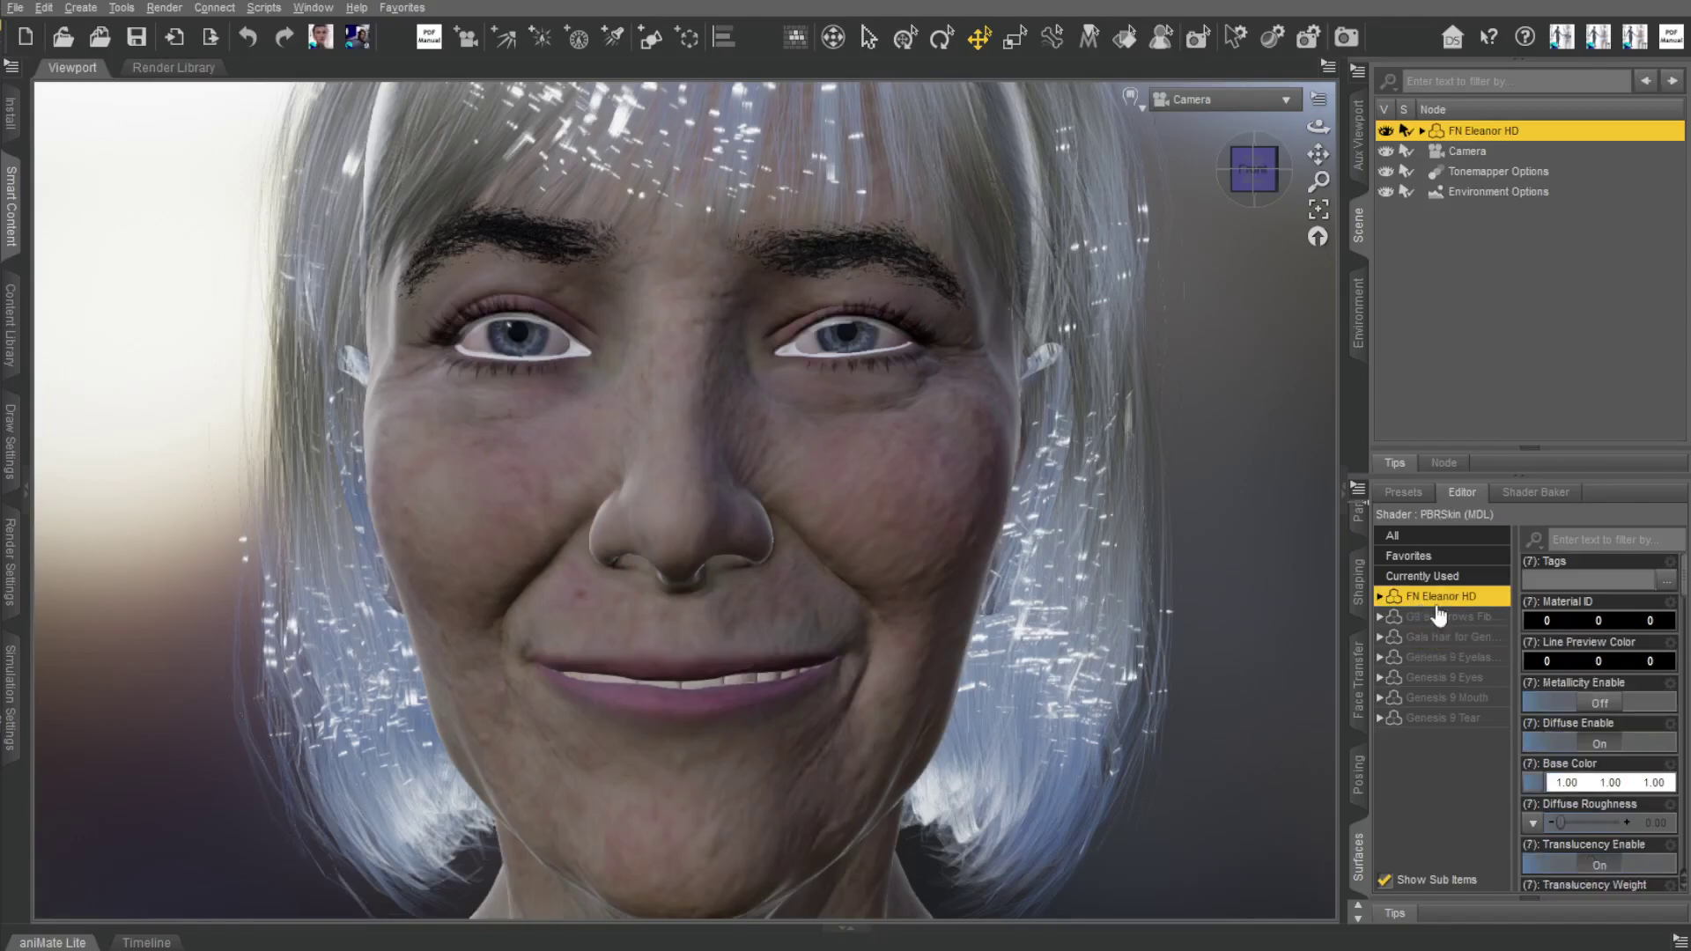
pyautogui.click(1380, 596)
pyautogui.scroll(-2, 1427, 739)
pyautogui.click(1409, 747)
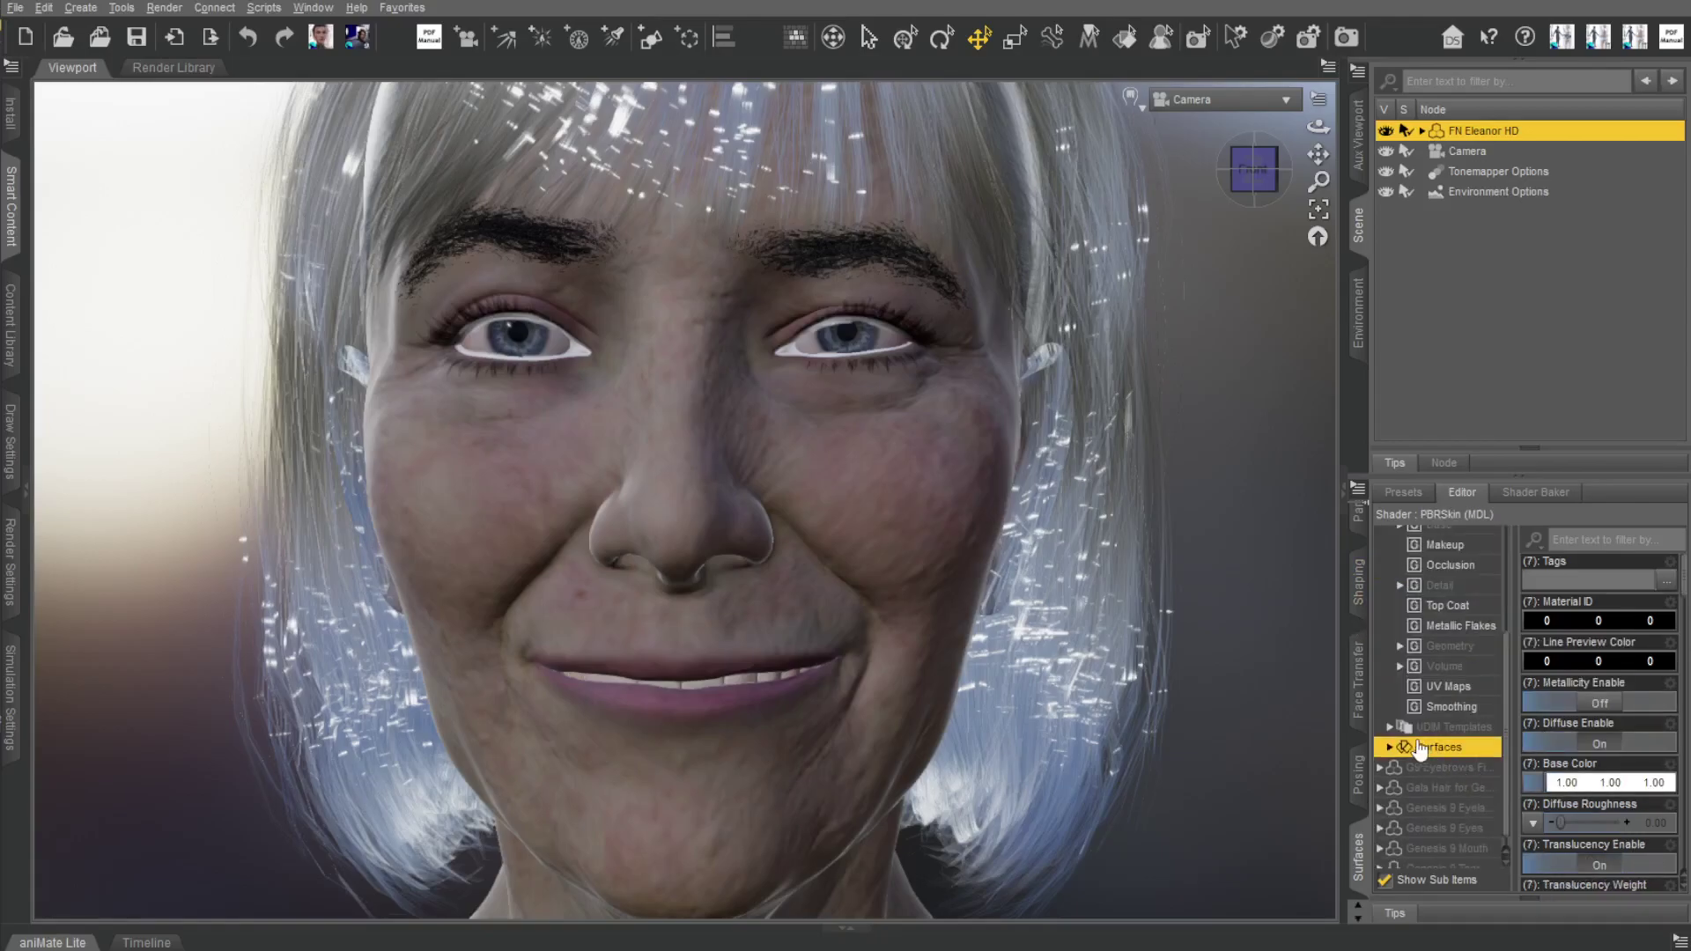
pyautogui.click(1388, 748)
pyautogui.scroll(-2, 1426, 749)
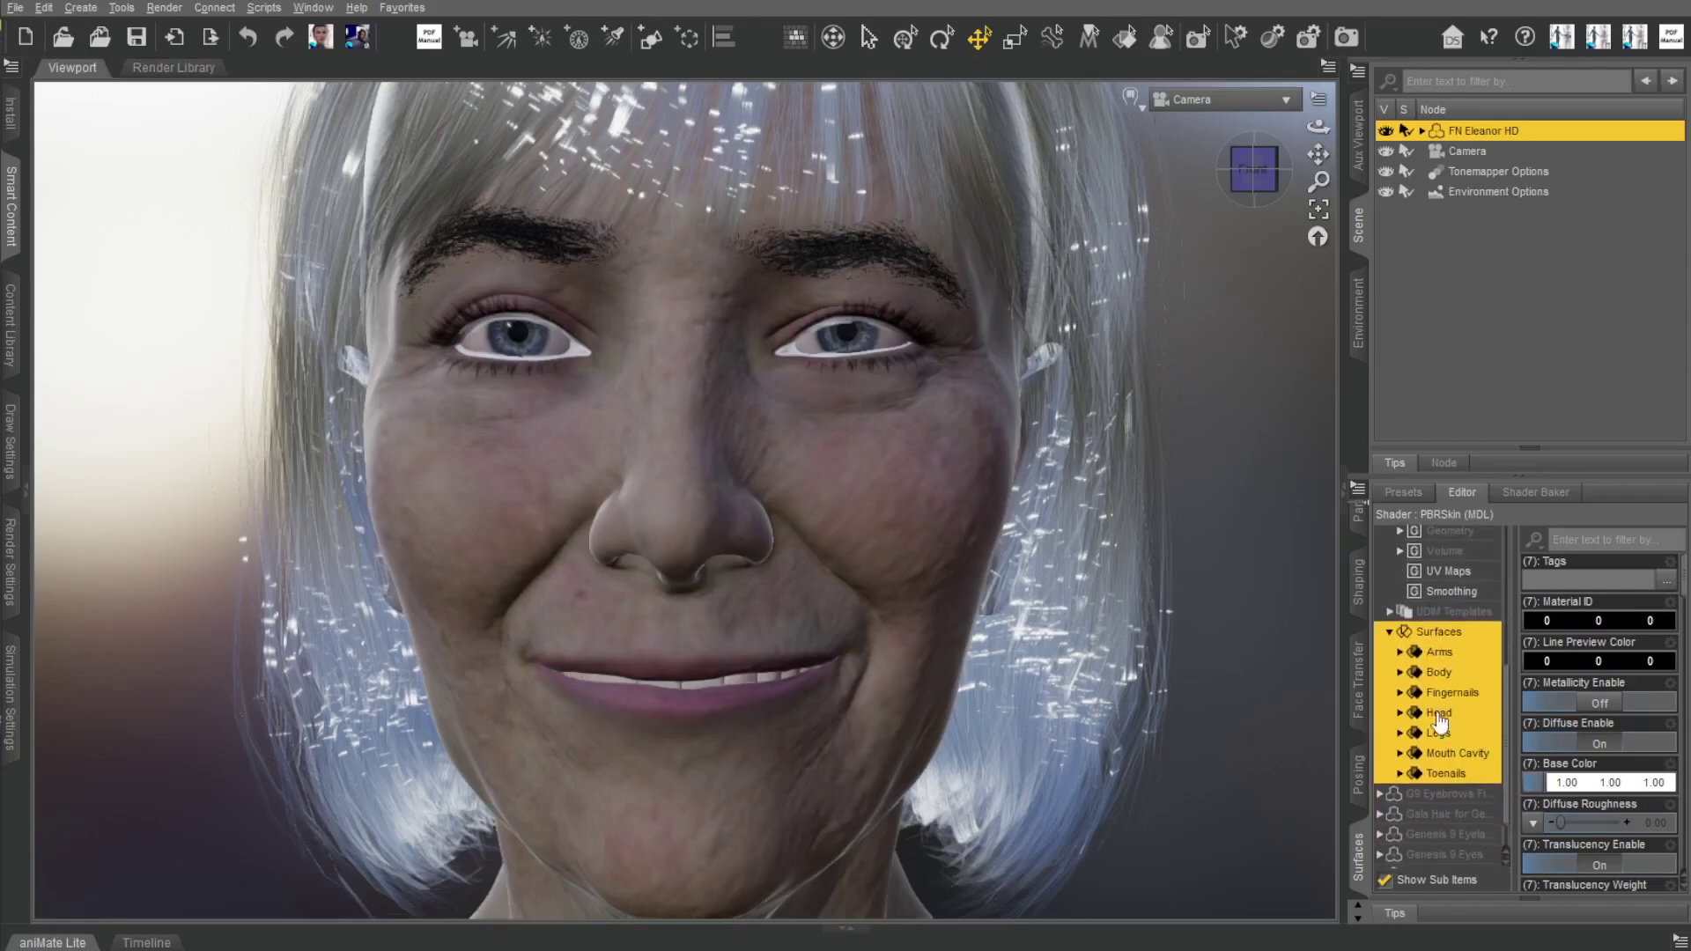
pyautogui.click(1437, 713)
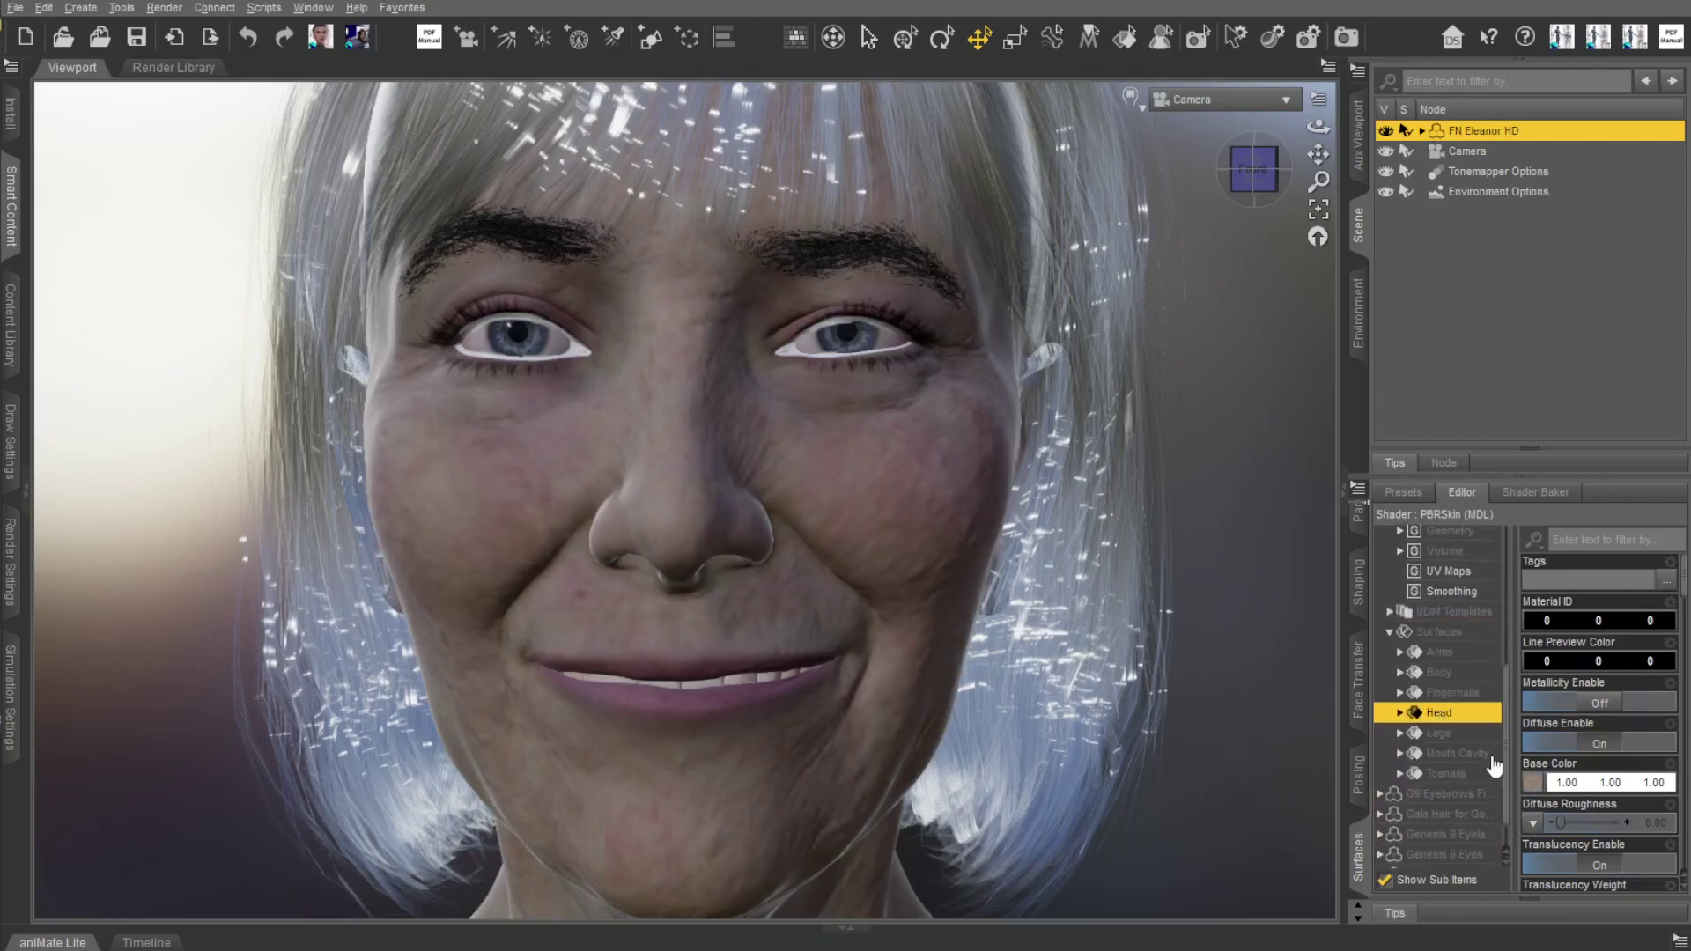
# - Look up the folder path of the Head's Base Color texture and open that eleanor folder in File Explorer
pyautogui.click(1532, 783)
pyautogui.press('Escape')
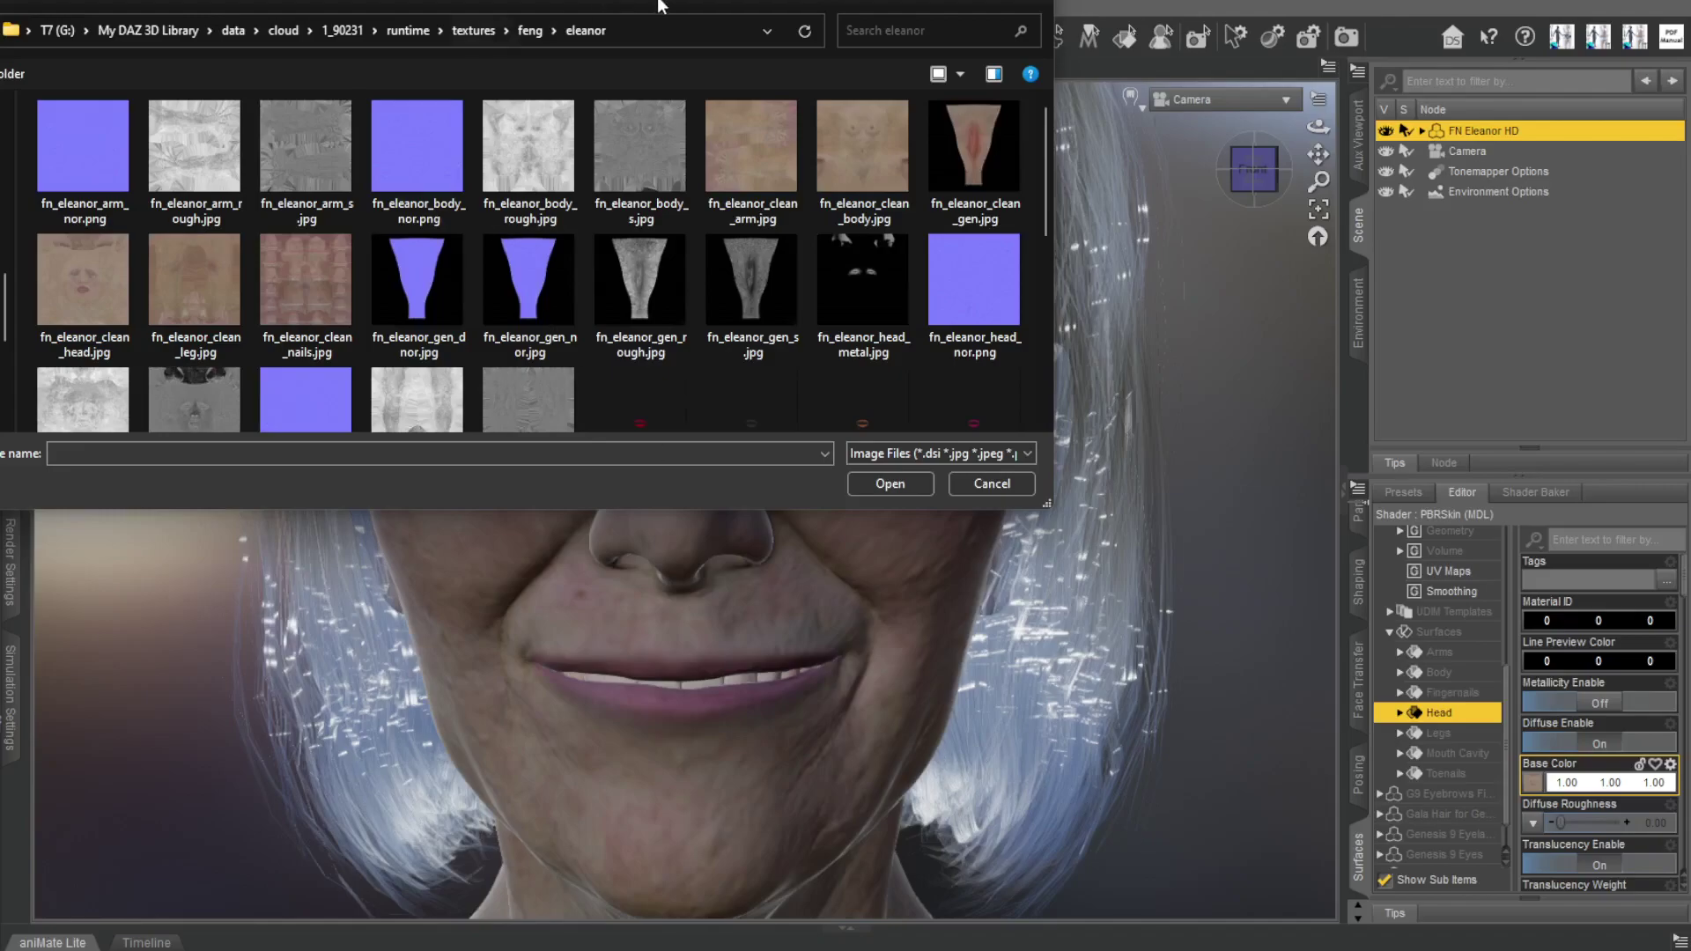
pyautogui.click(664, 30)
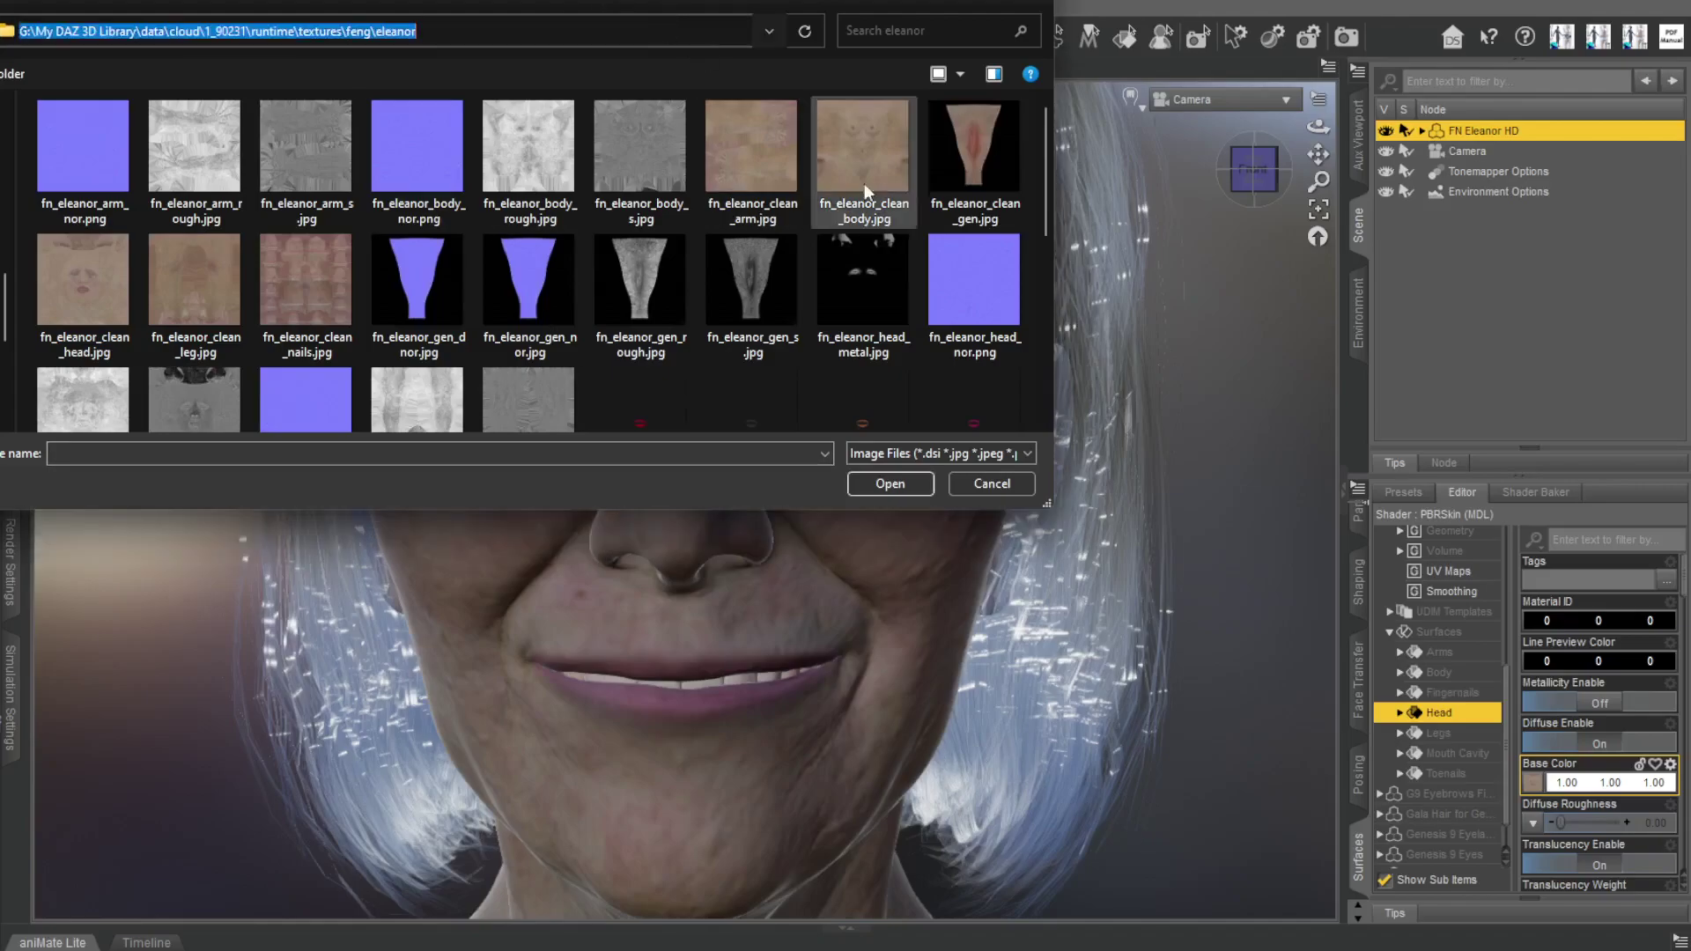
pyautogui.click(990, 483)
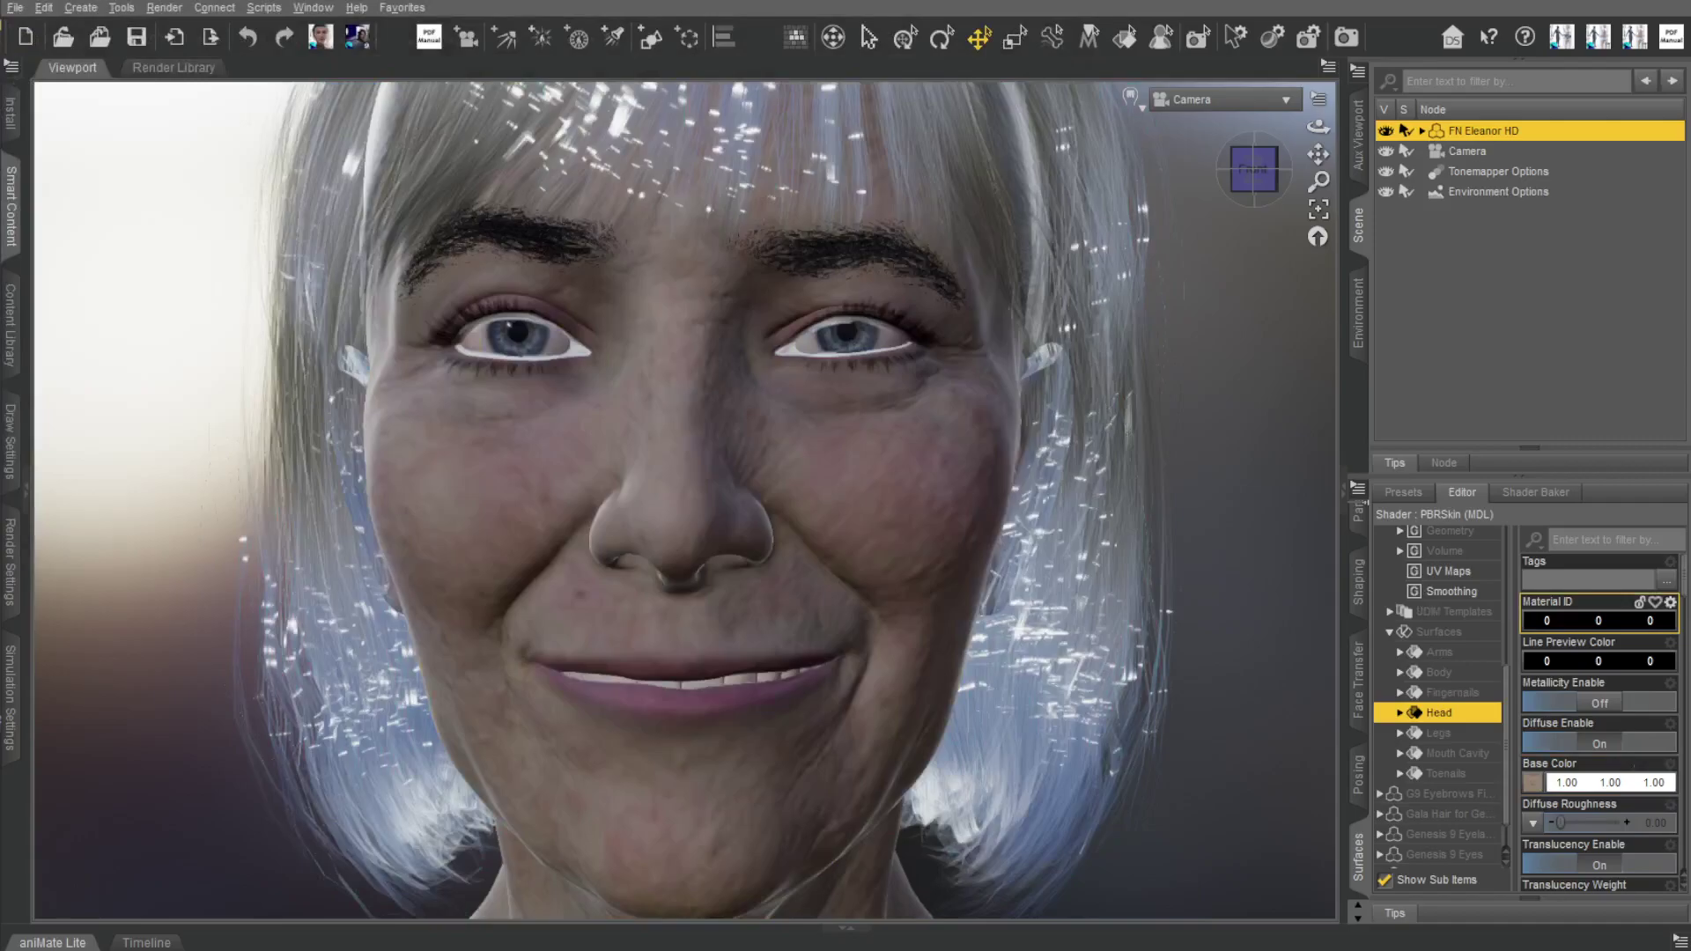
pyautogui.hotkey('alt', 'Tab')
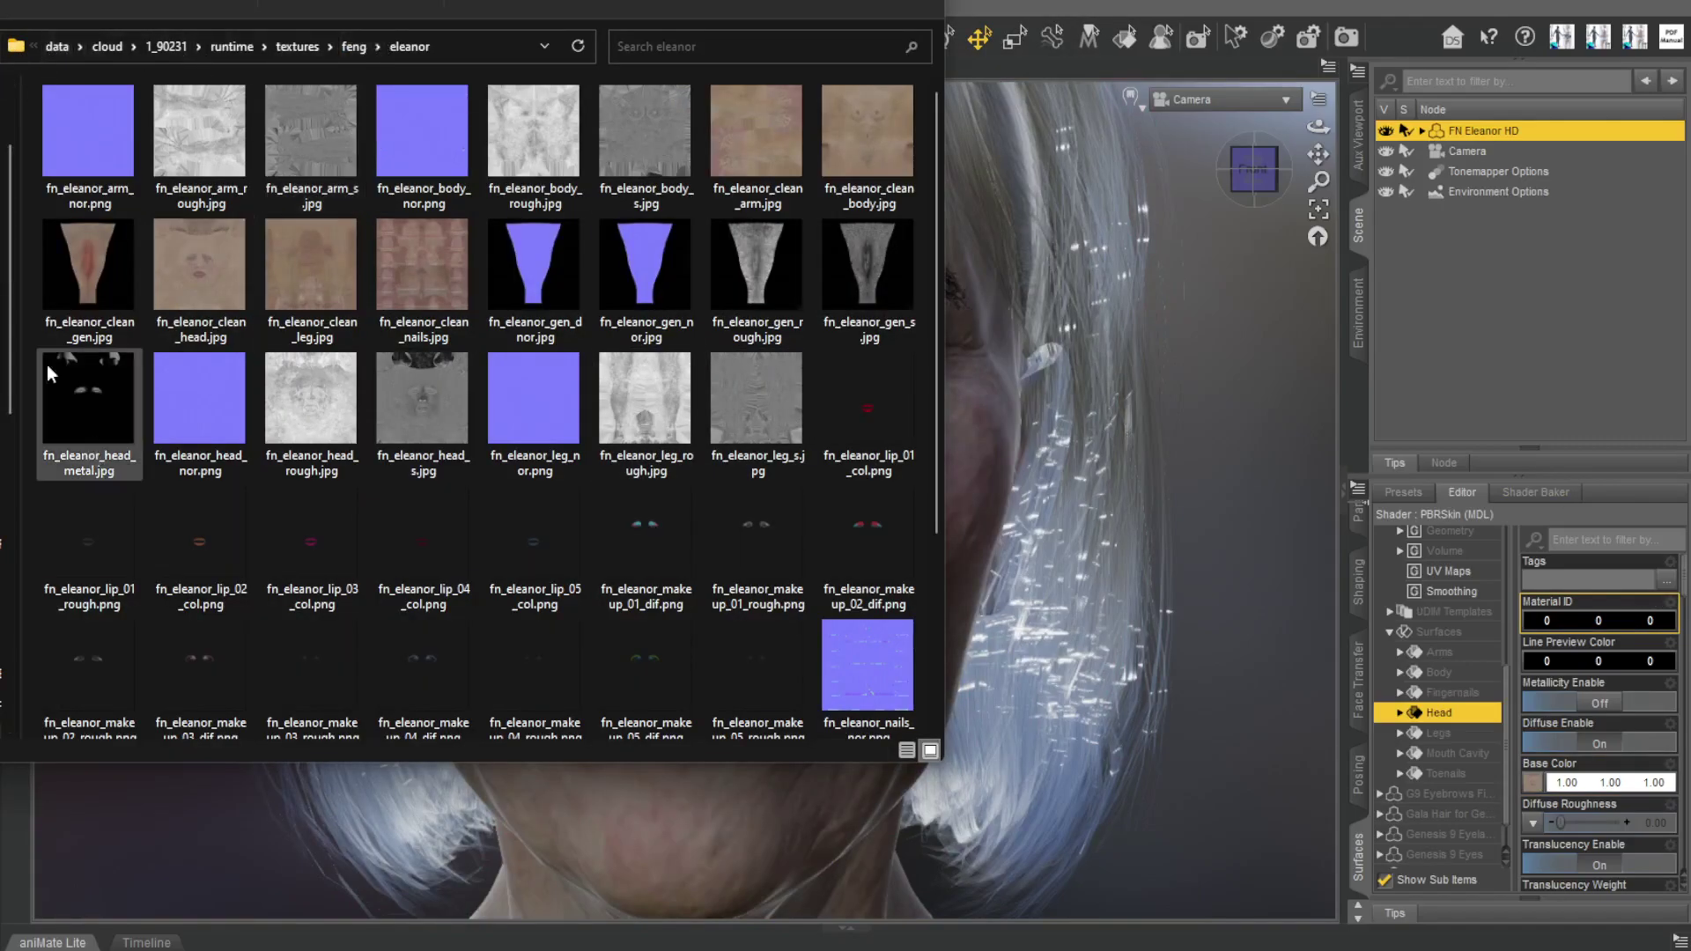
# - Open the fn_eleanor_clean_head.jpg texture from the eleanor folder in Photoshop
pyautogui.click(212, 281)
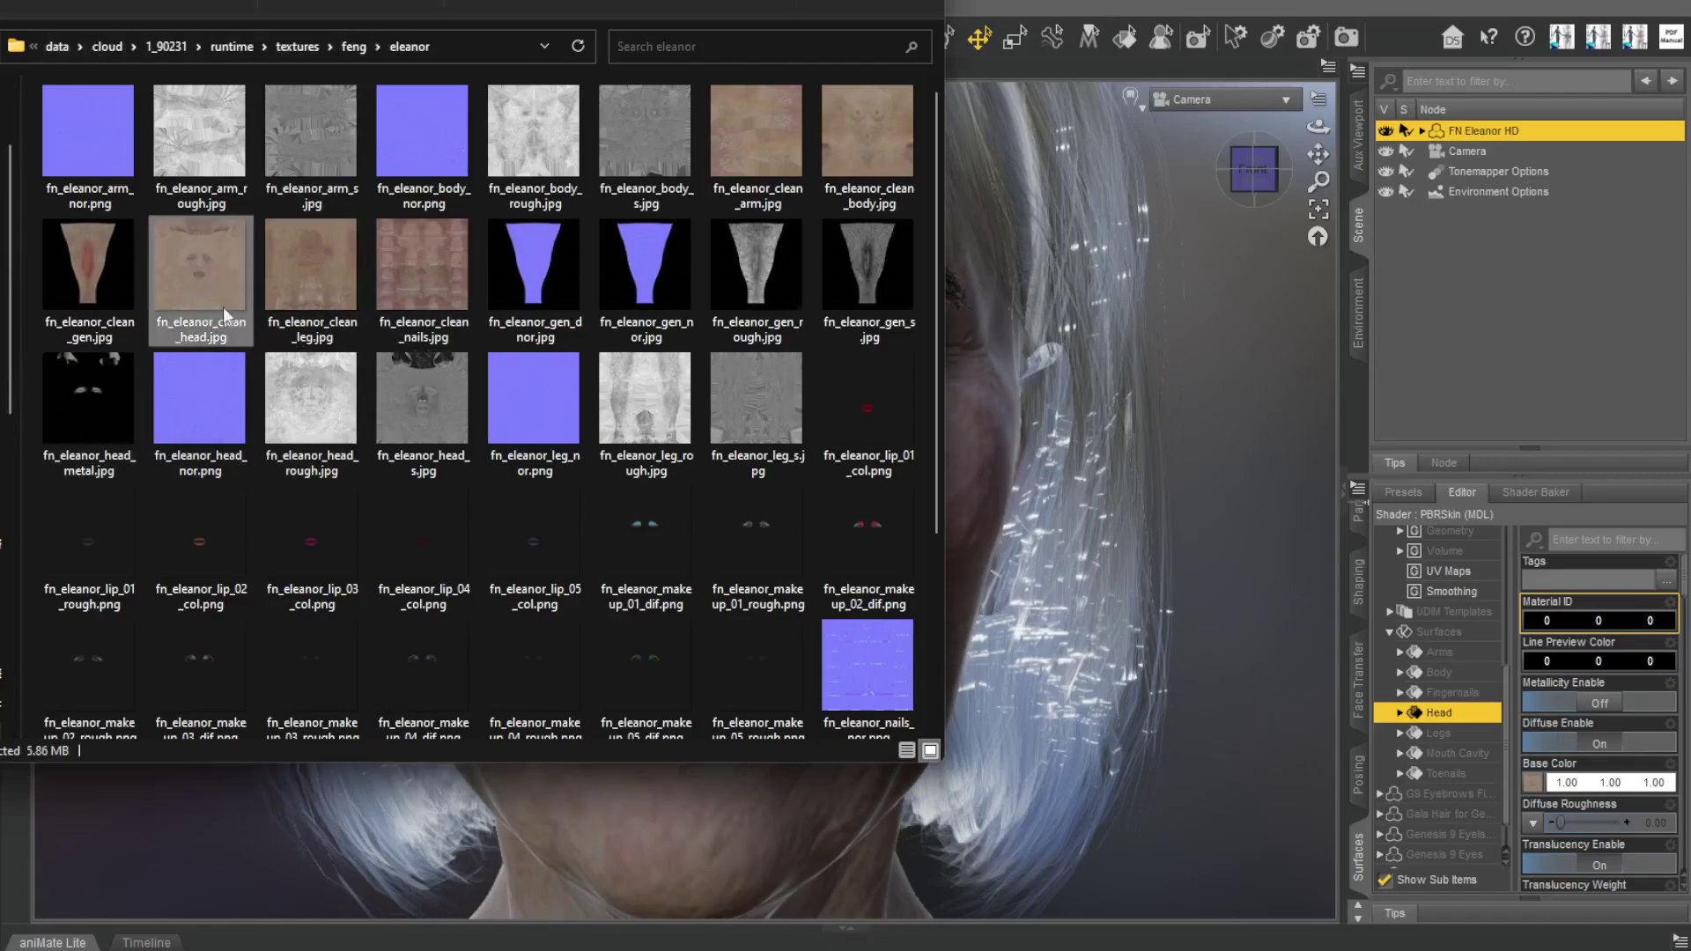
pyautogui.moveTo(215, 339)
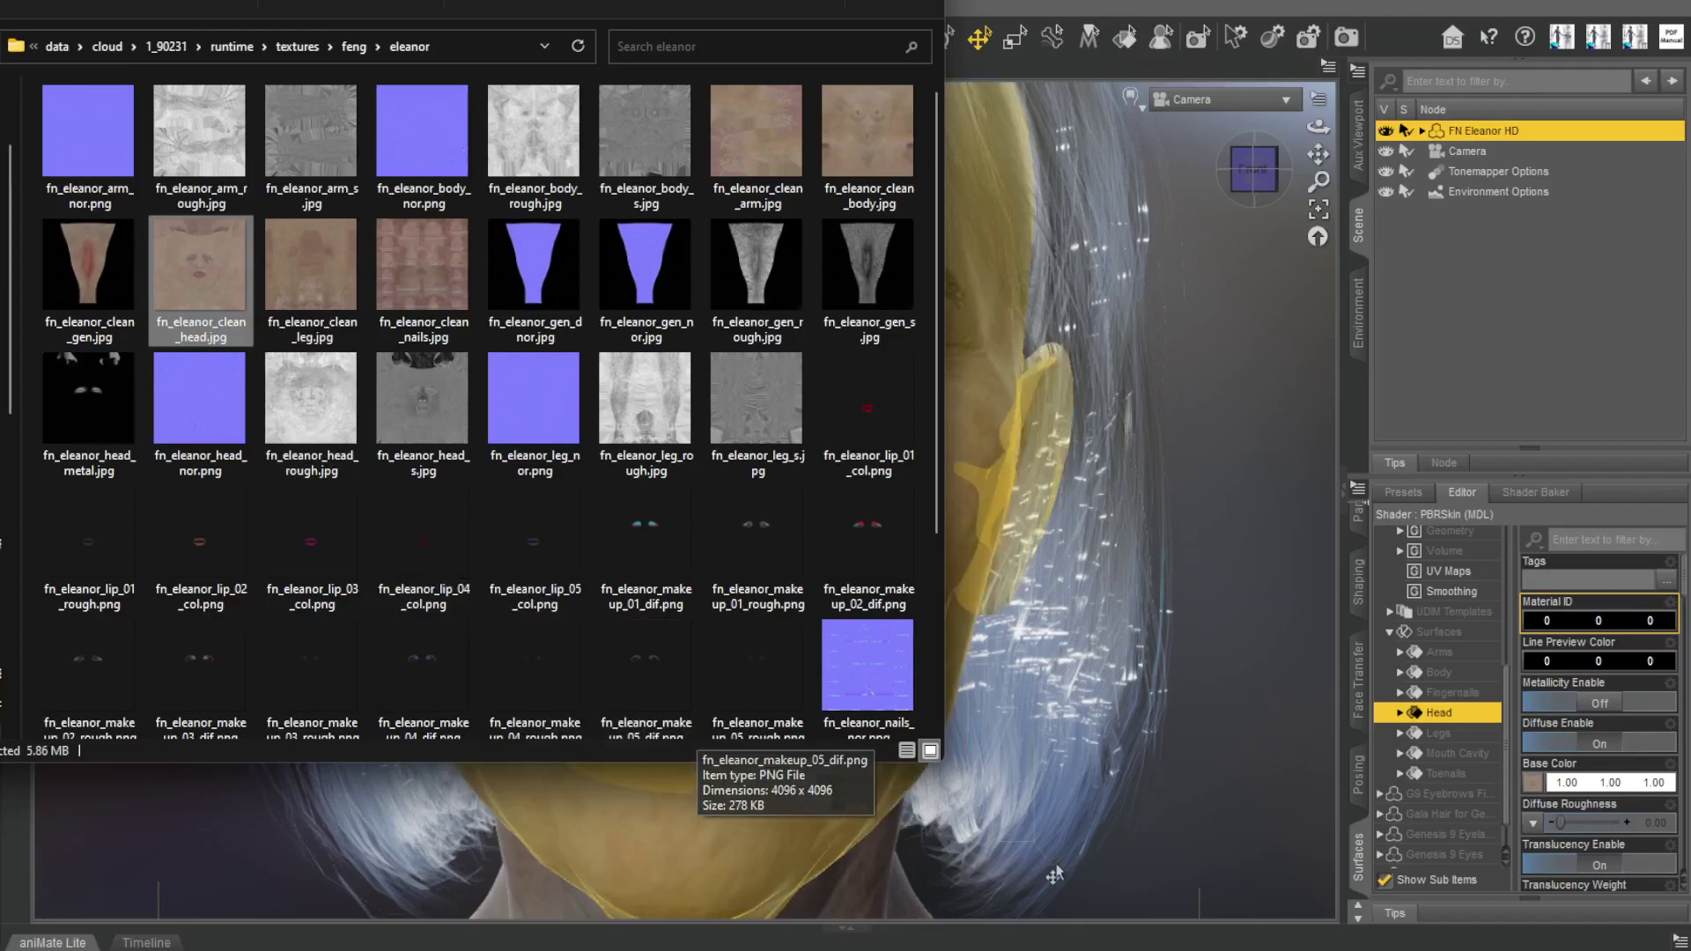
pyautogui.scroll(-1, 1593, 872)
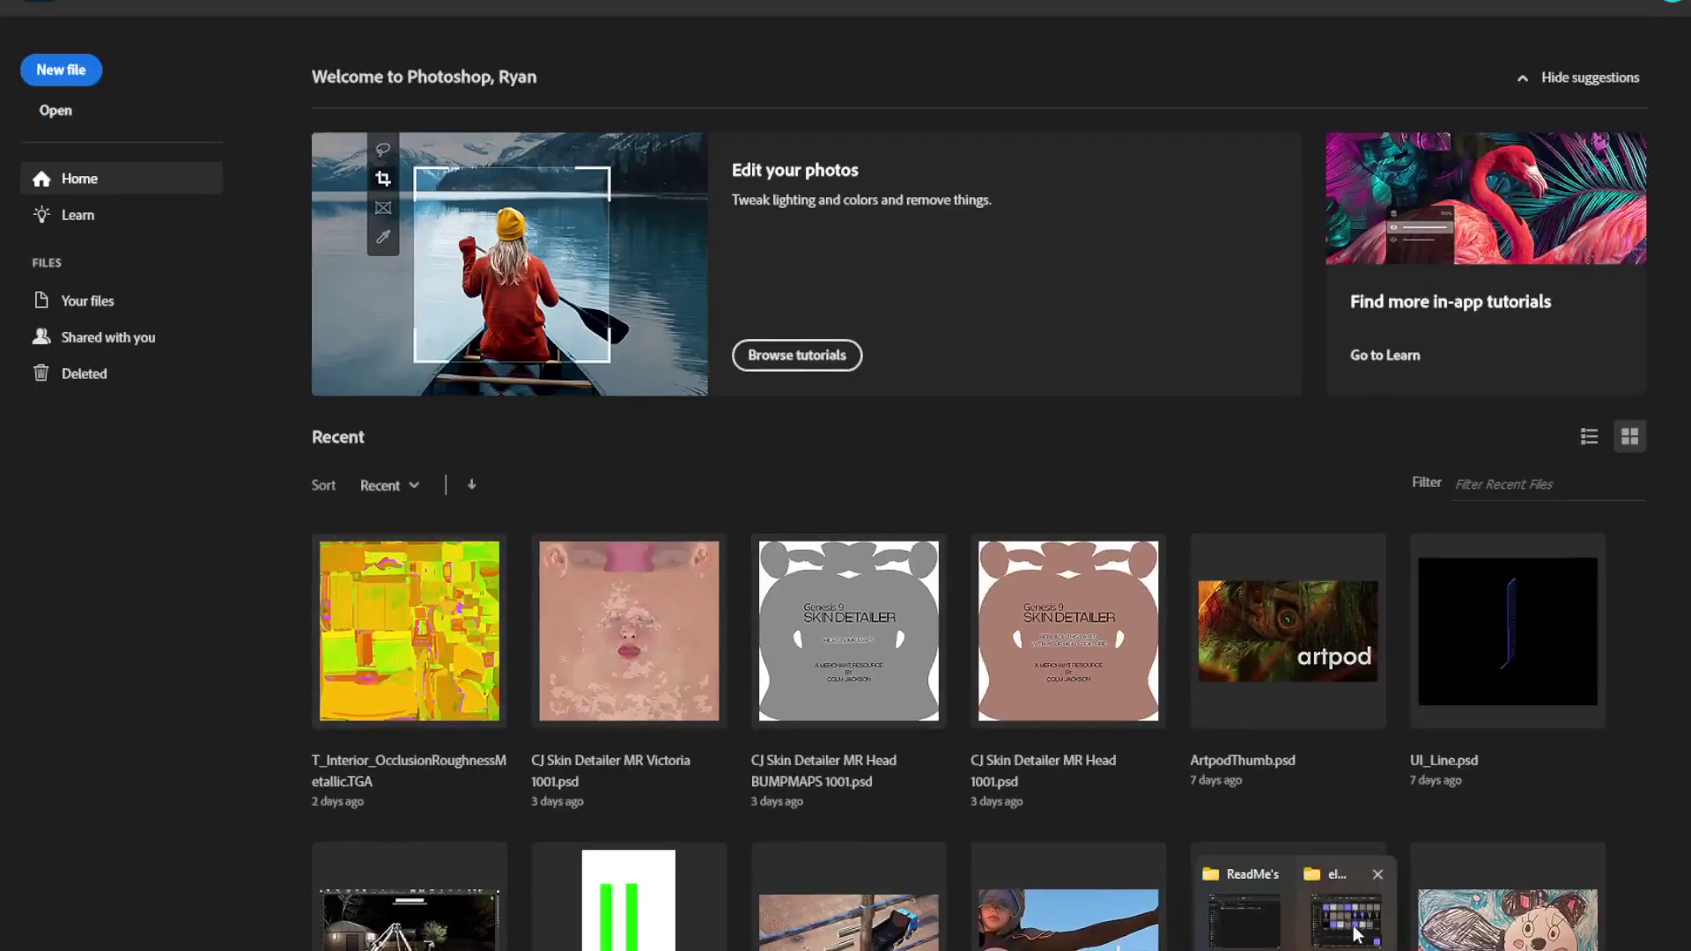
pyautogui.click(1297, 907)
pyautogui.moveTo(226, 304); pyautogui.dragTo(1149, 620)
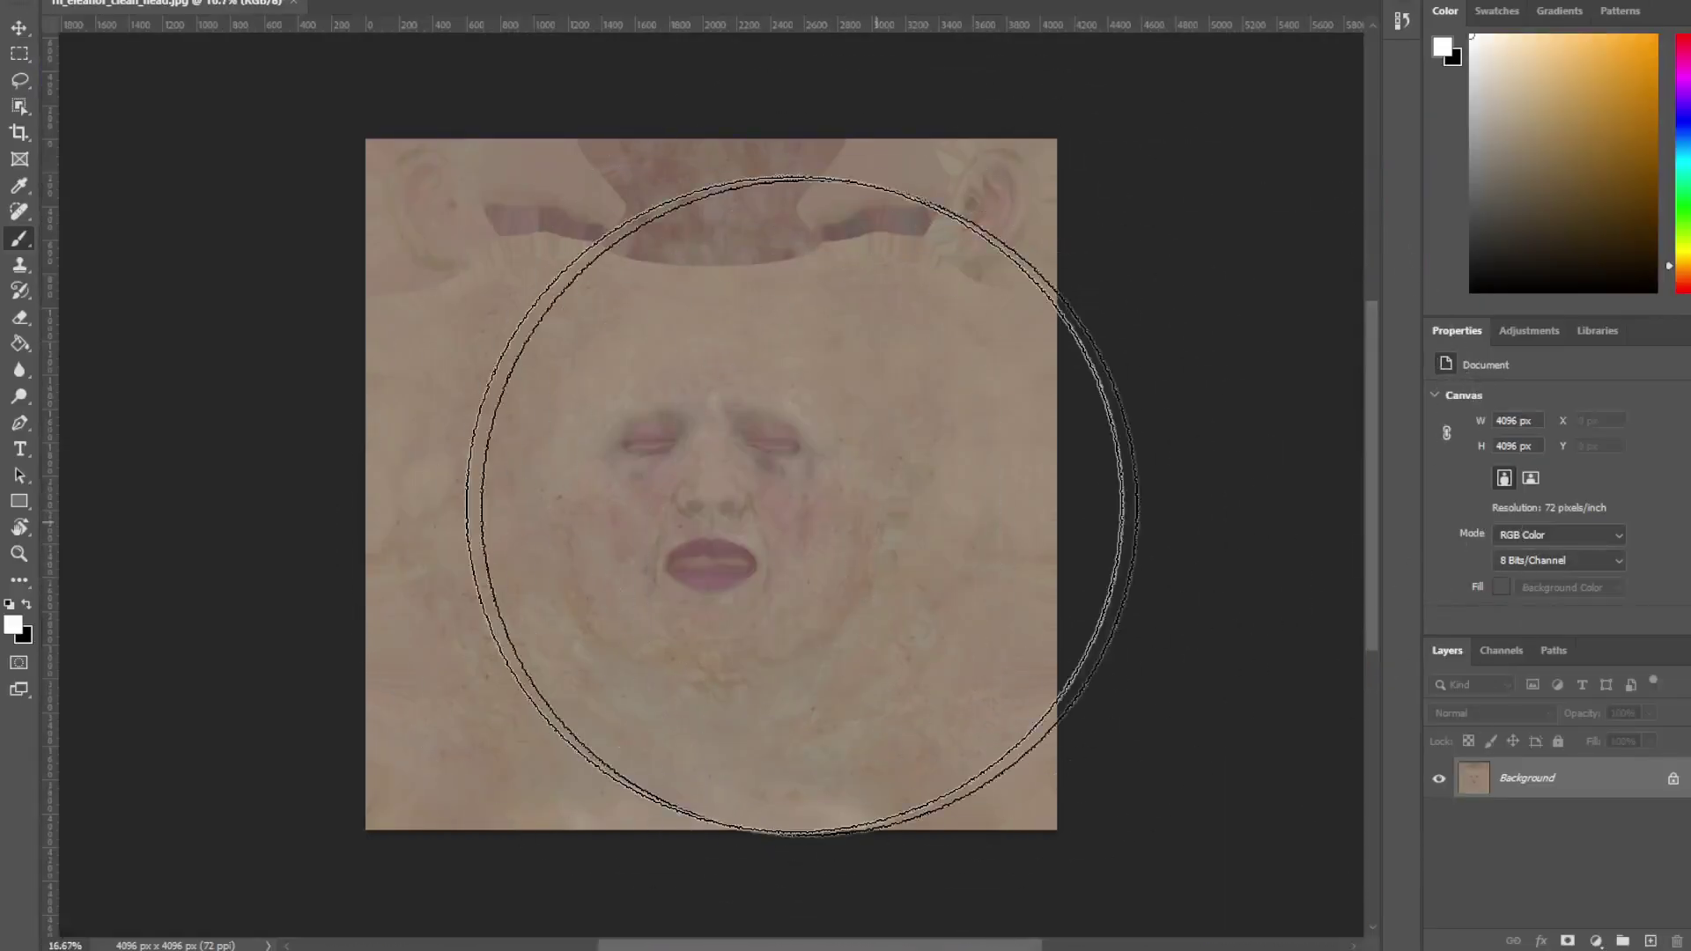
# - Open the MR PSDs folder of the Skin Detailer resource from the downloaded SkinDetails content in File Explorer
pyautogui.moveTo(1297, 946)
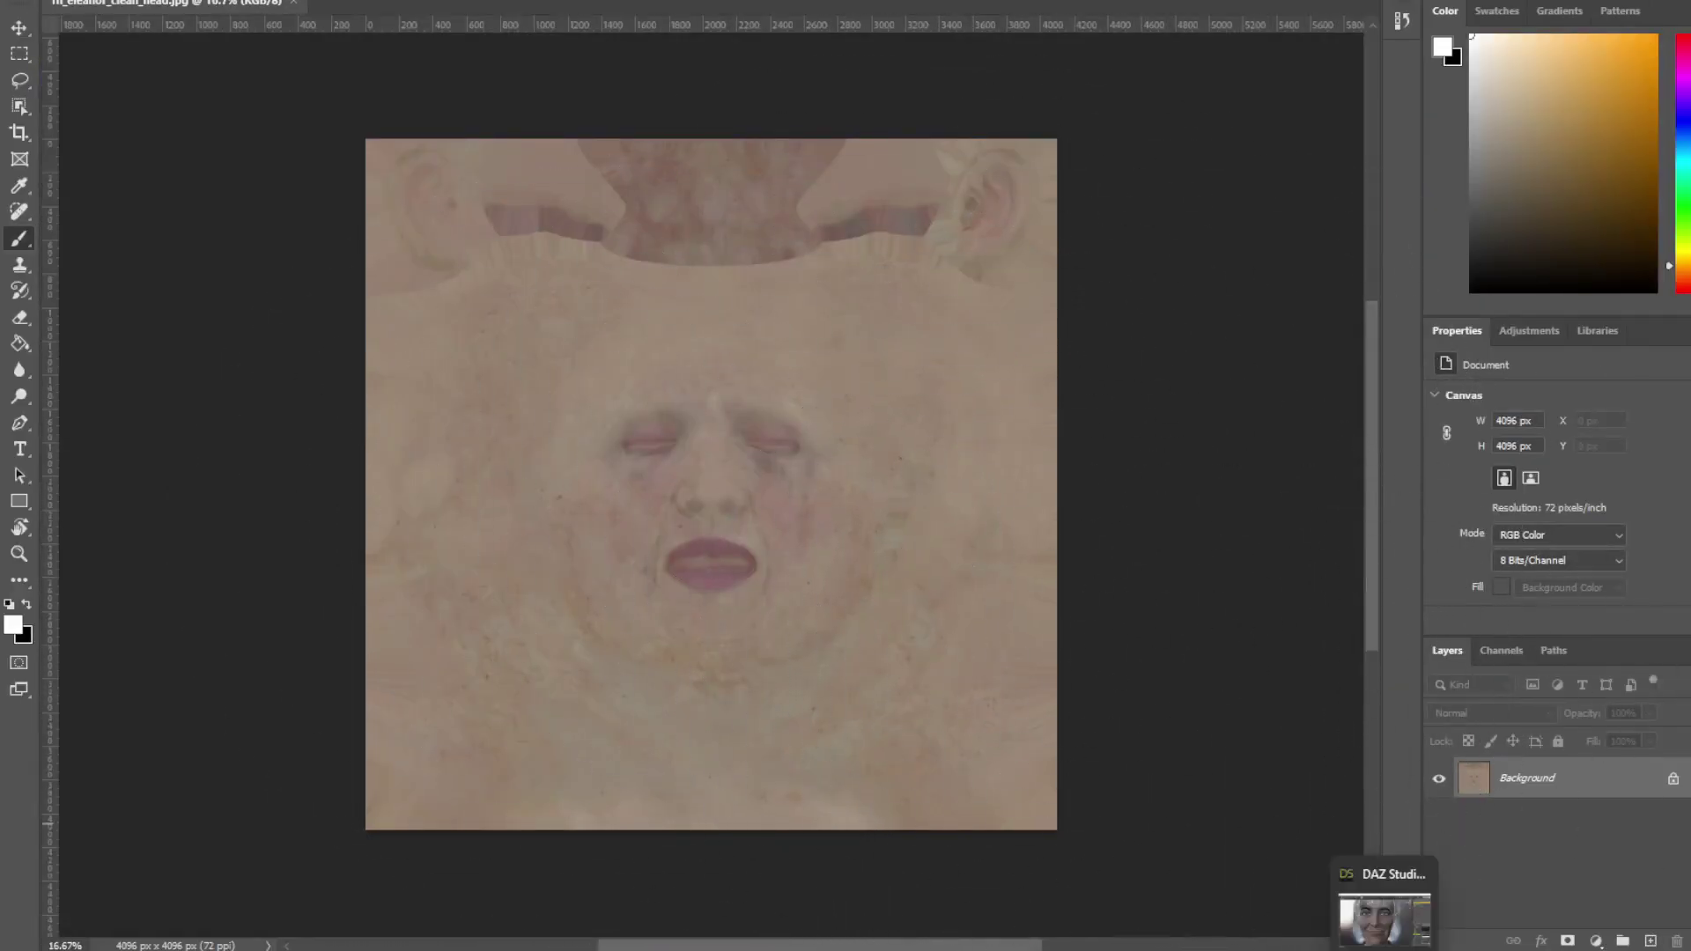
pyautogui.click(1241, 920)
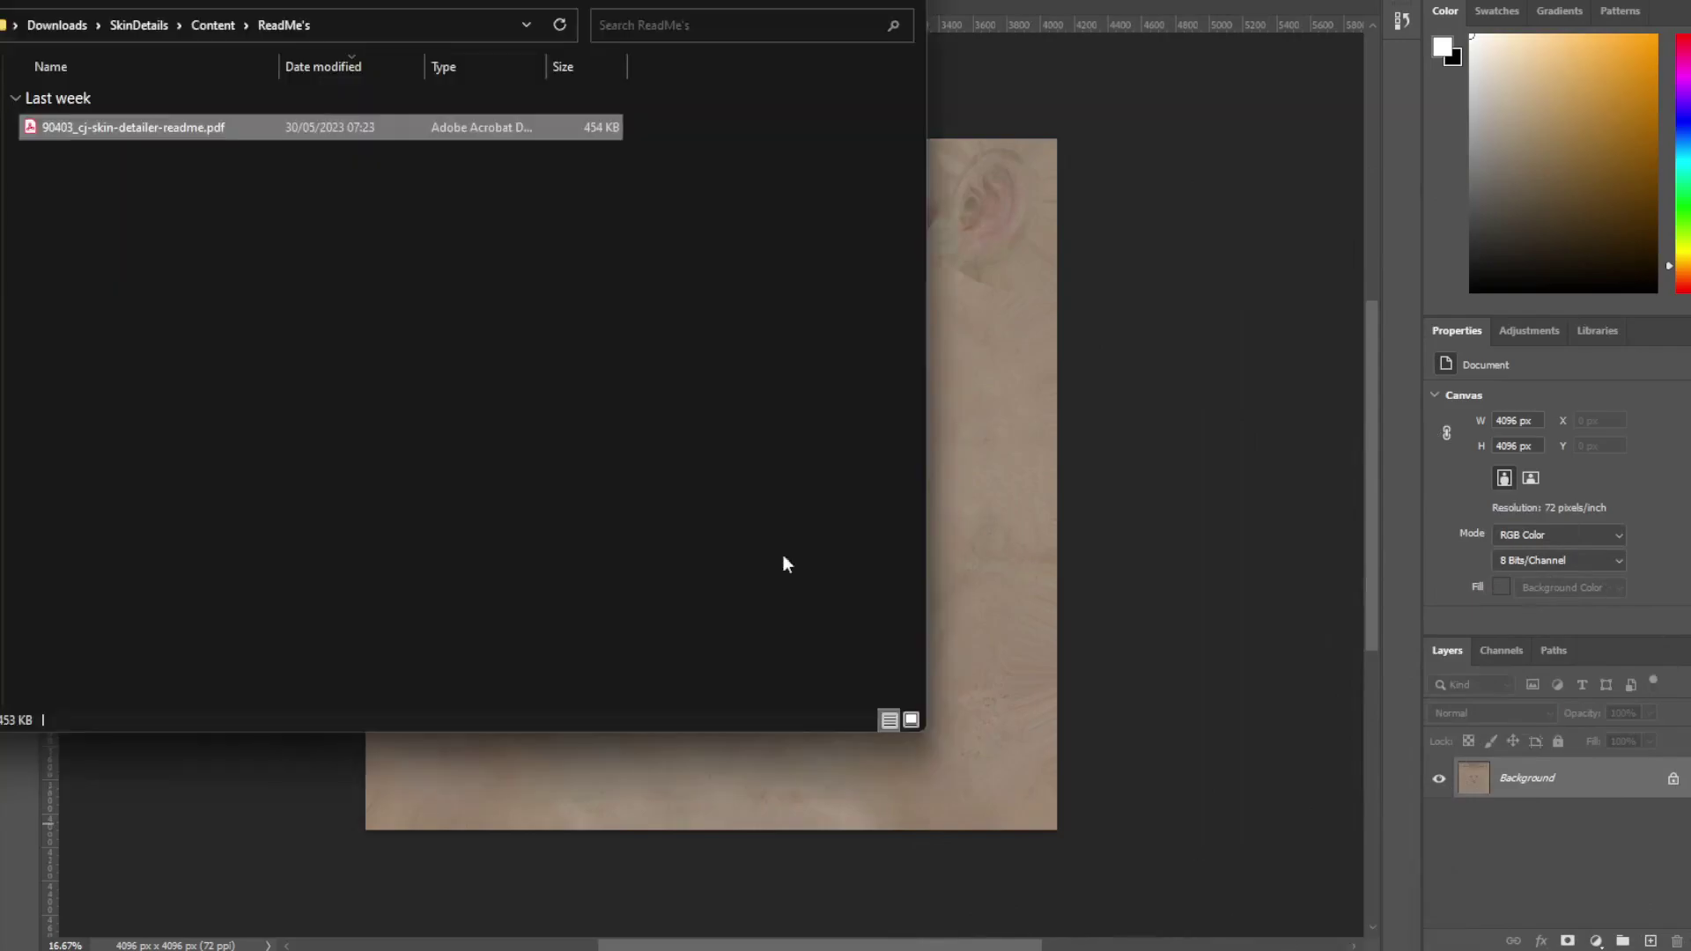
pyautogui.click(139, 25)
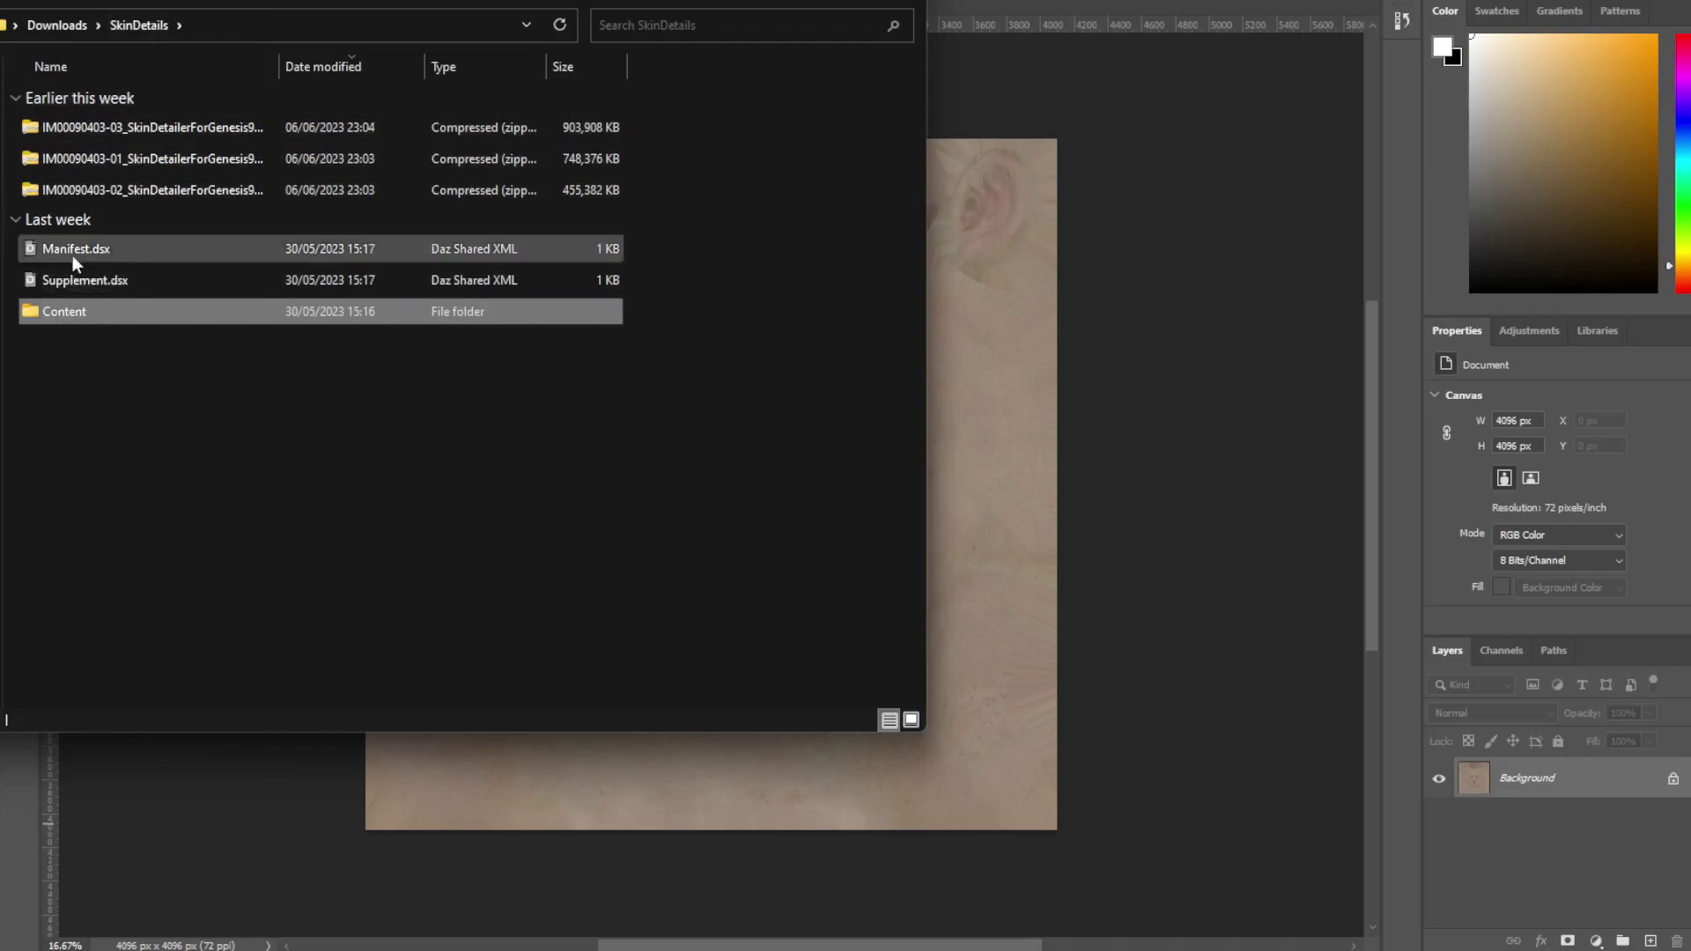
pyautogui.doubleClick(50, 310)
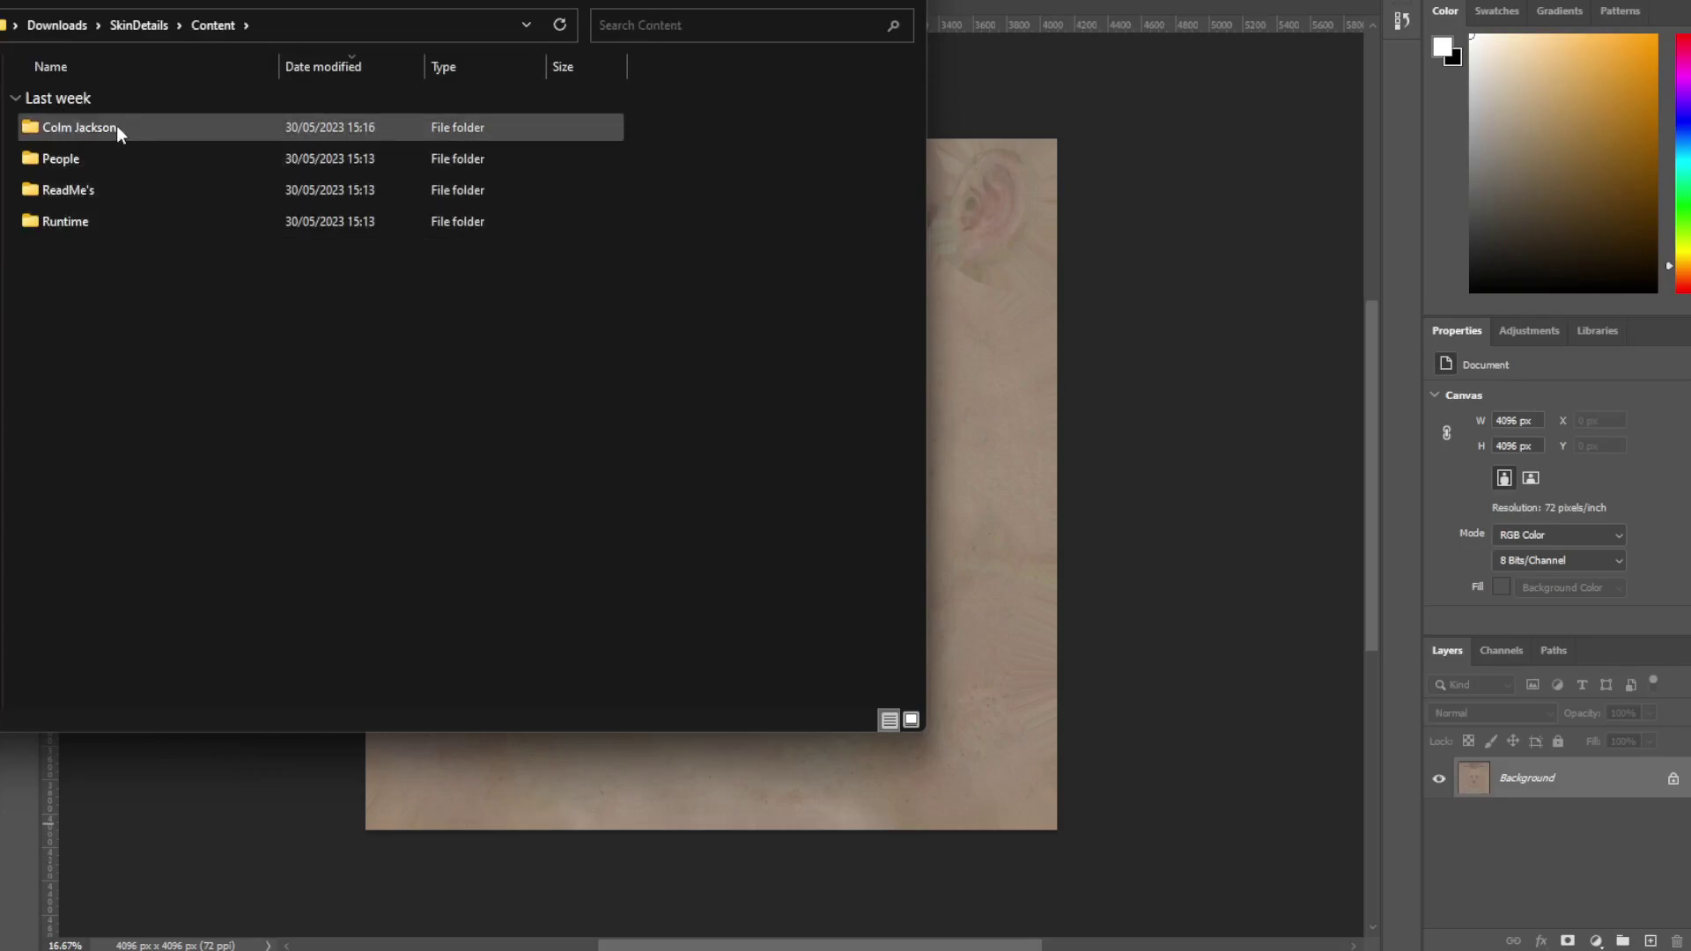
pyautogui.doubleClick(90, 124)
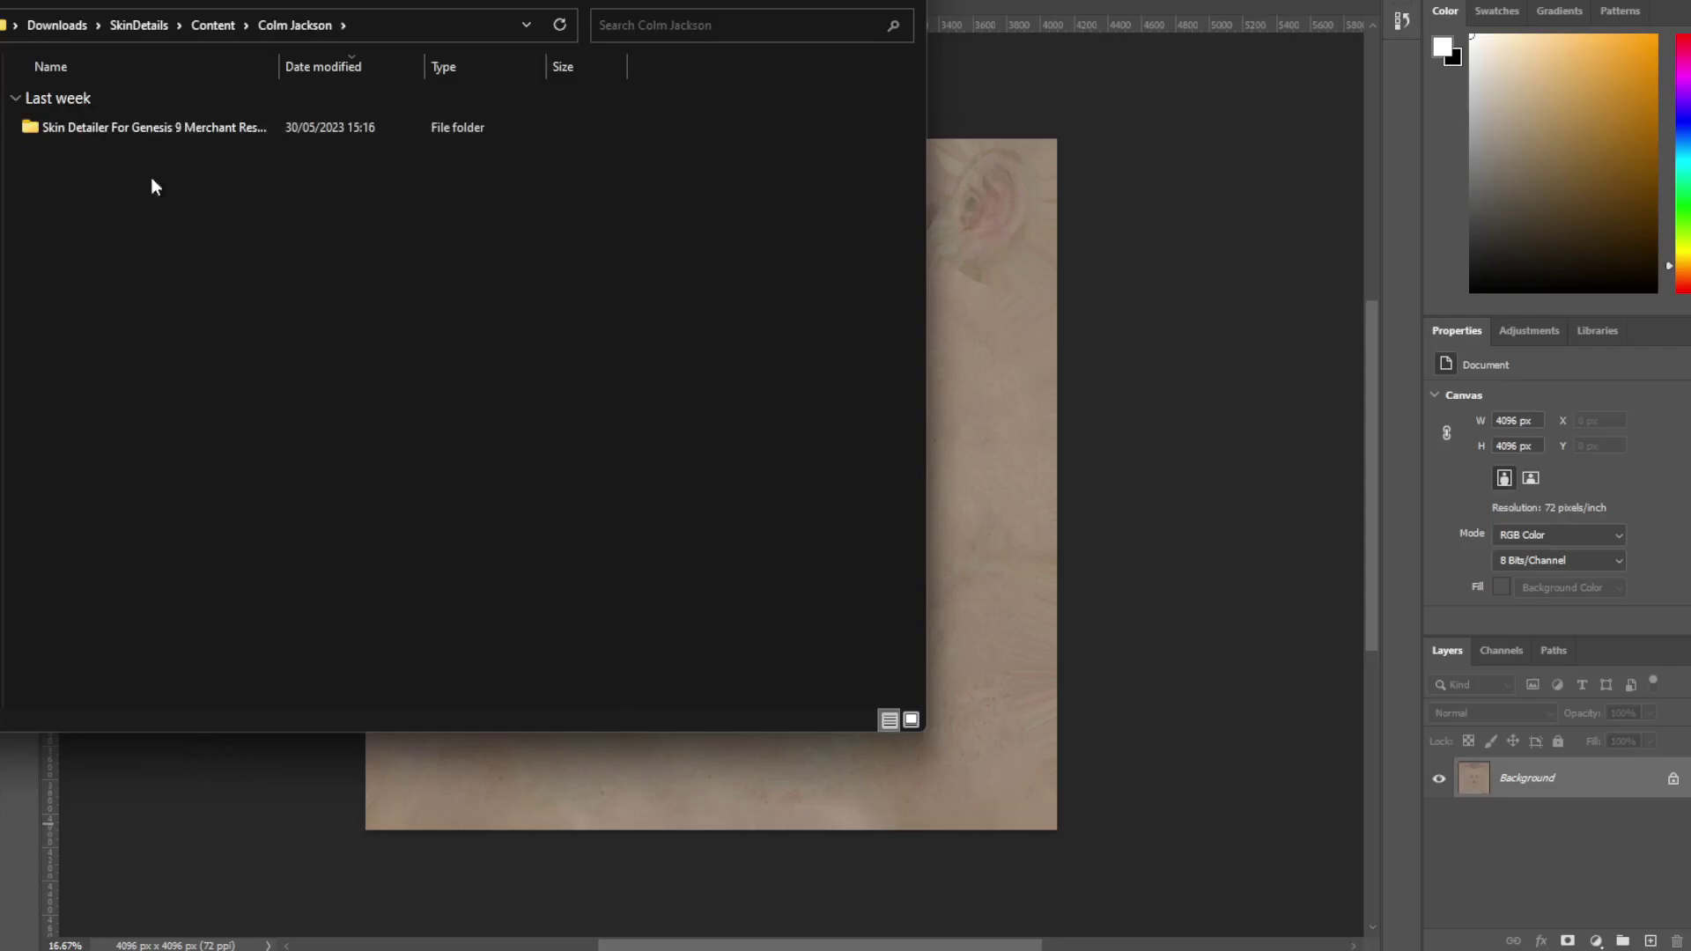
pyautogui.doubleClick(81, 129)
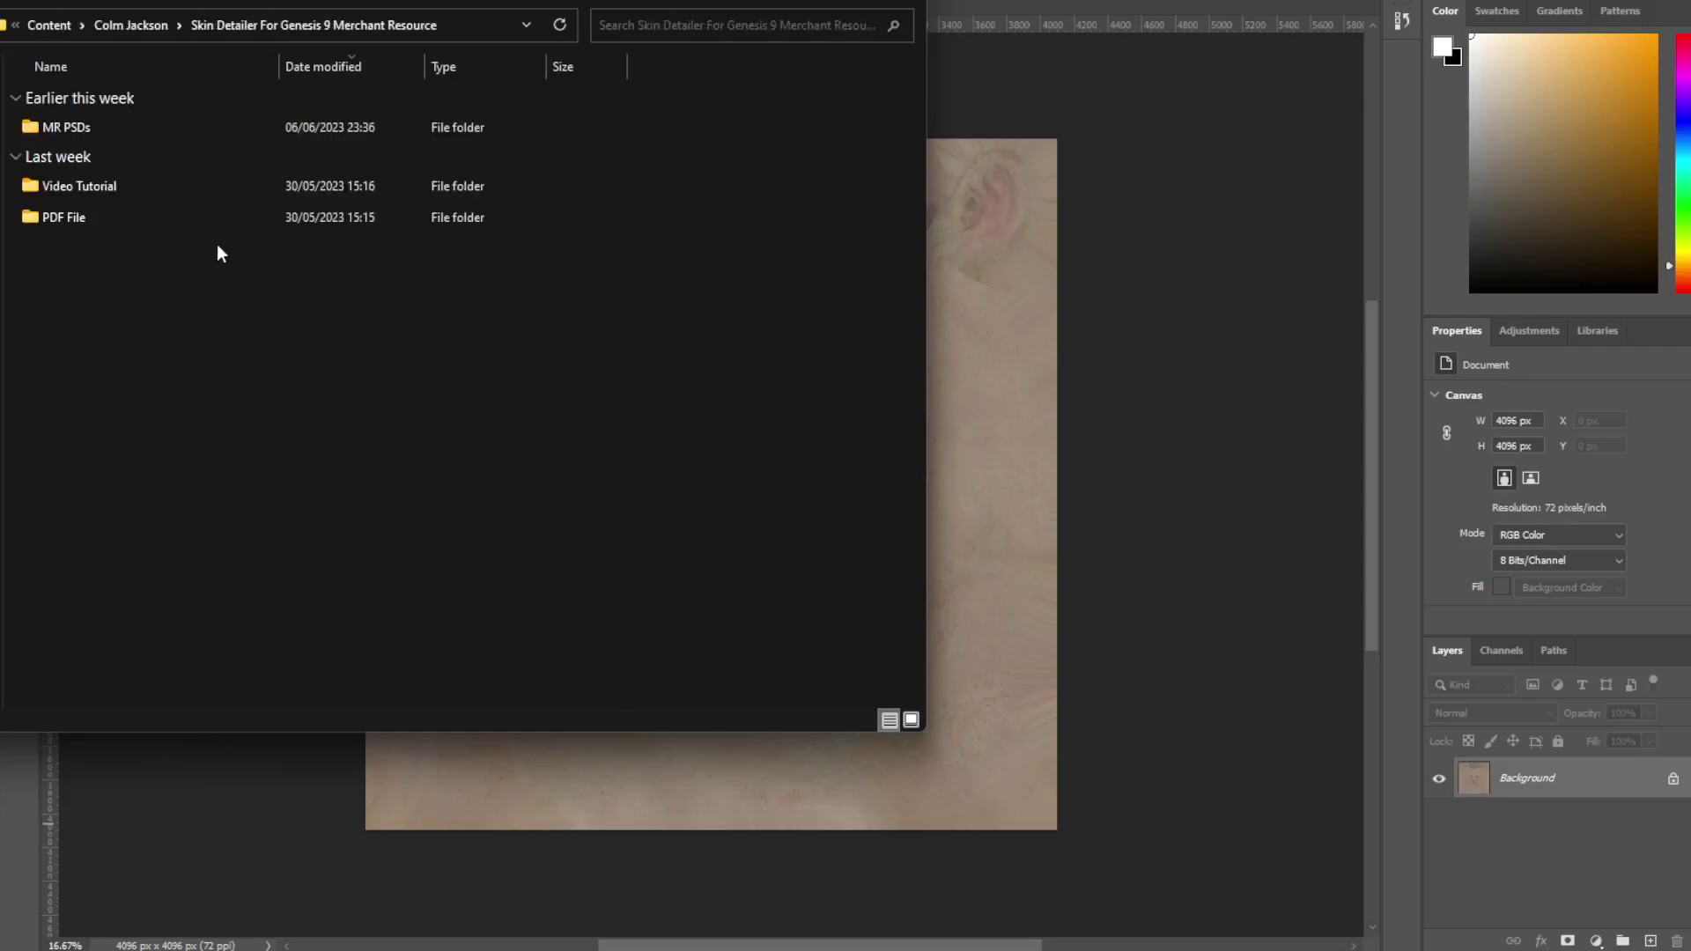
pyautogui.doubleClick(76, 125)
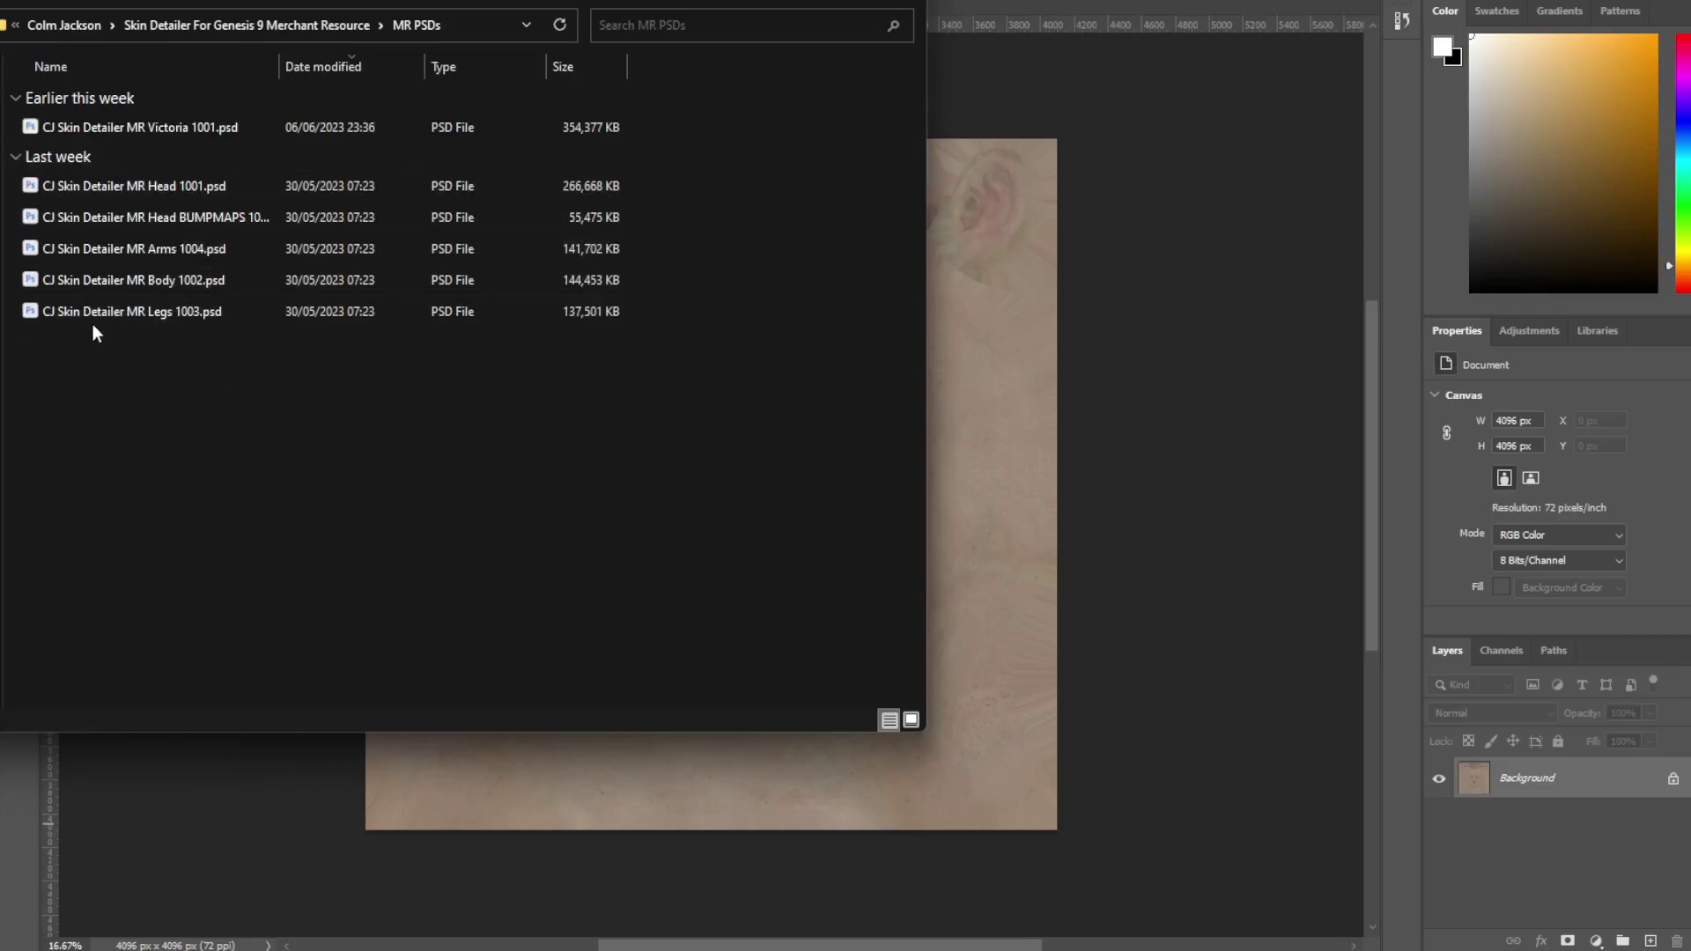
# - Open CJ Skin Detailer MR Head 1001.psd from the MR PSDs folder in Photoshop
pyautogui.click(164, 213)
pyautogui.click(155, 131)
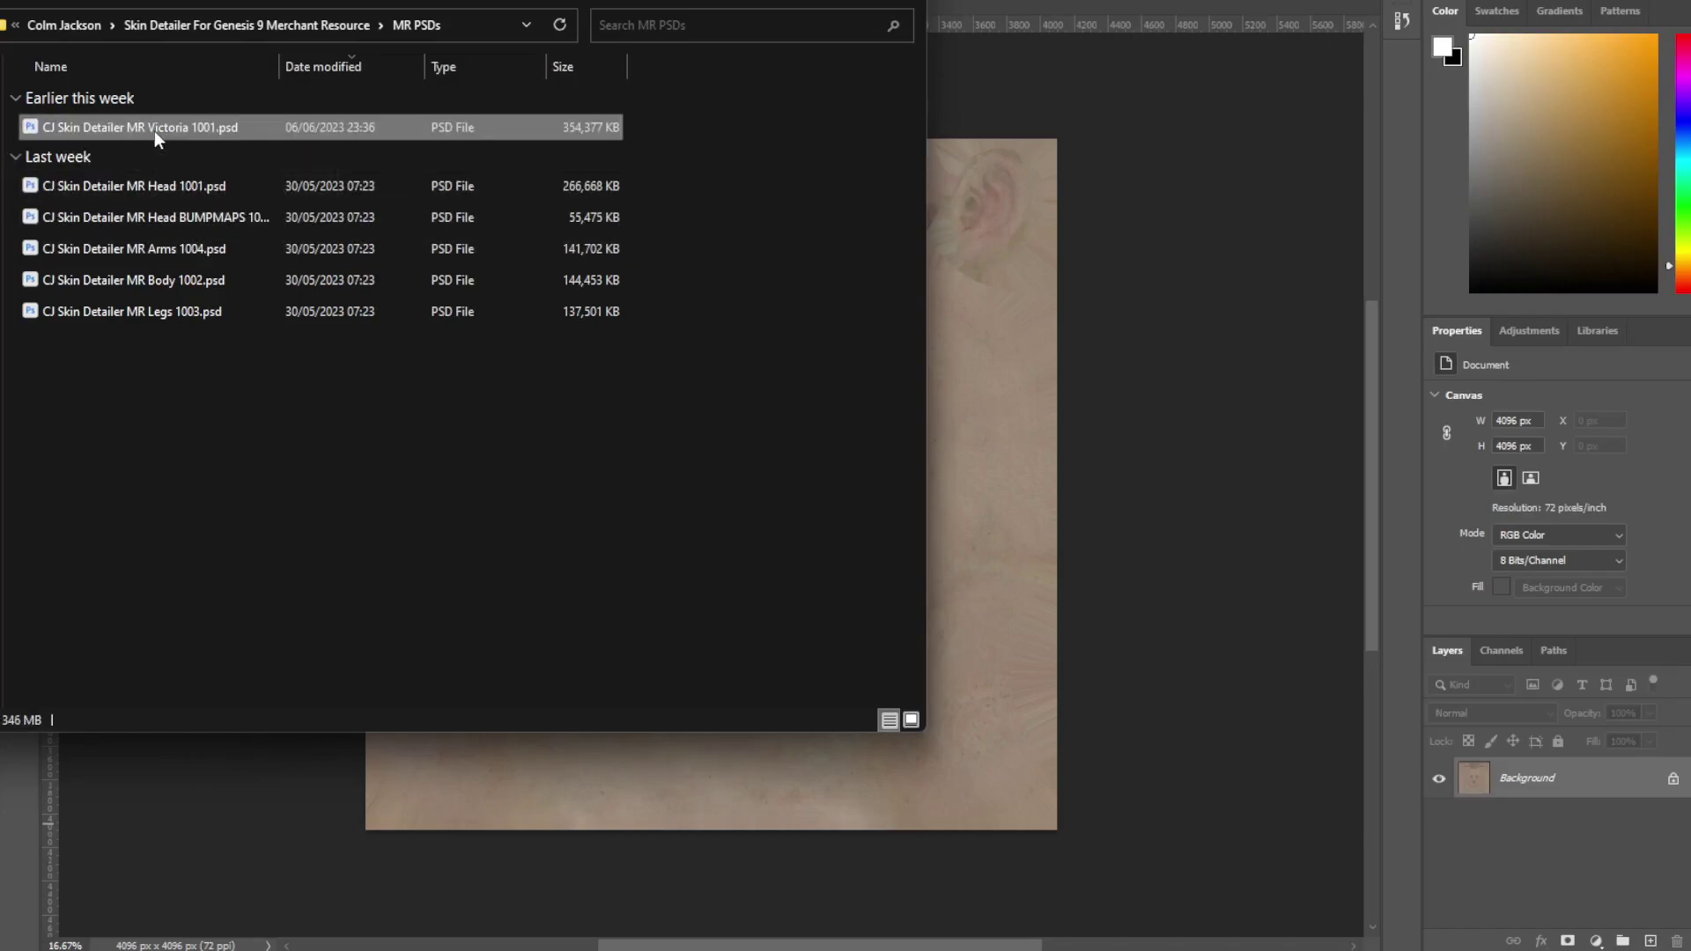
pyautogui.click(164, 189)
pyautogui.moveTo(163, 191); pyautogui.dragTo(1048, 13)
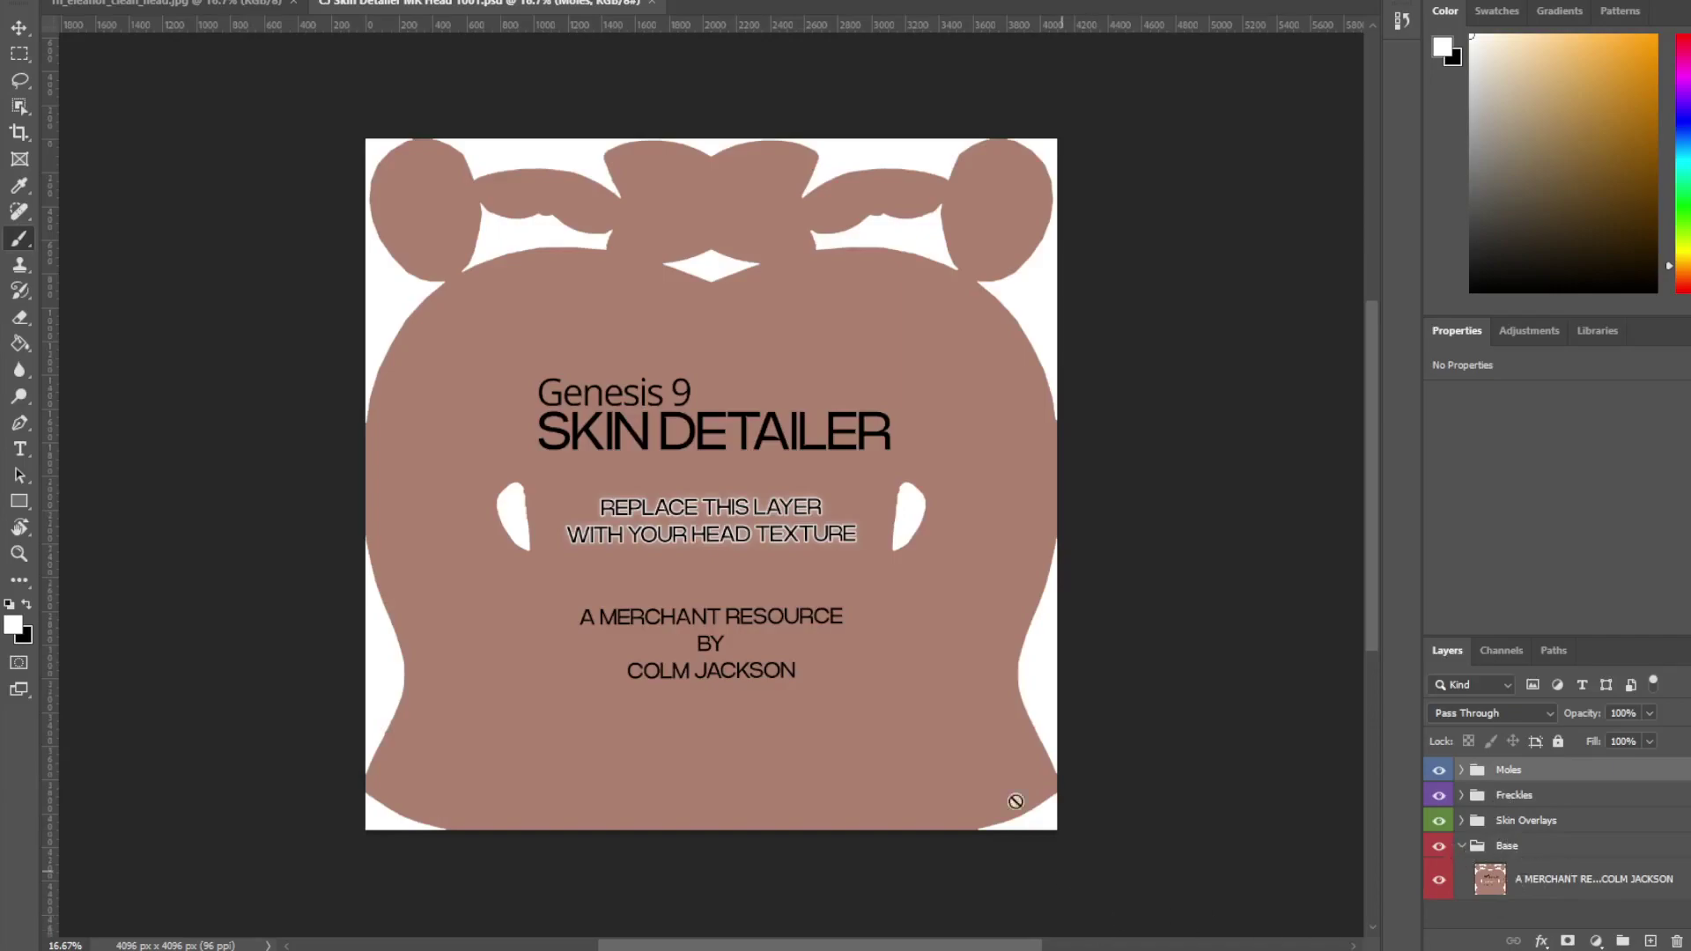
# - Copy the fn_eleanor_clean_head.jpg texture into the Skin Detailer head document and place its layer inside the Base group
pyautogui.click(198, 7)
pyautogui.press('v')
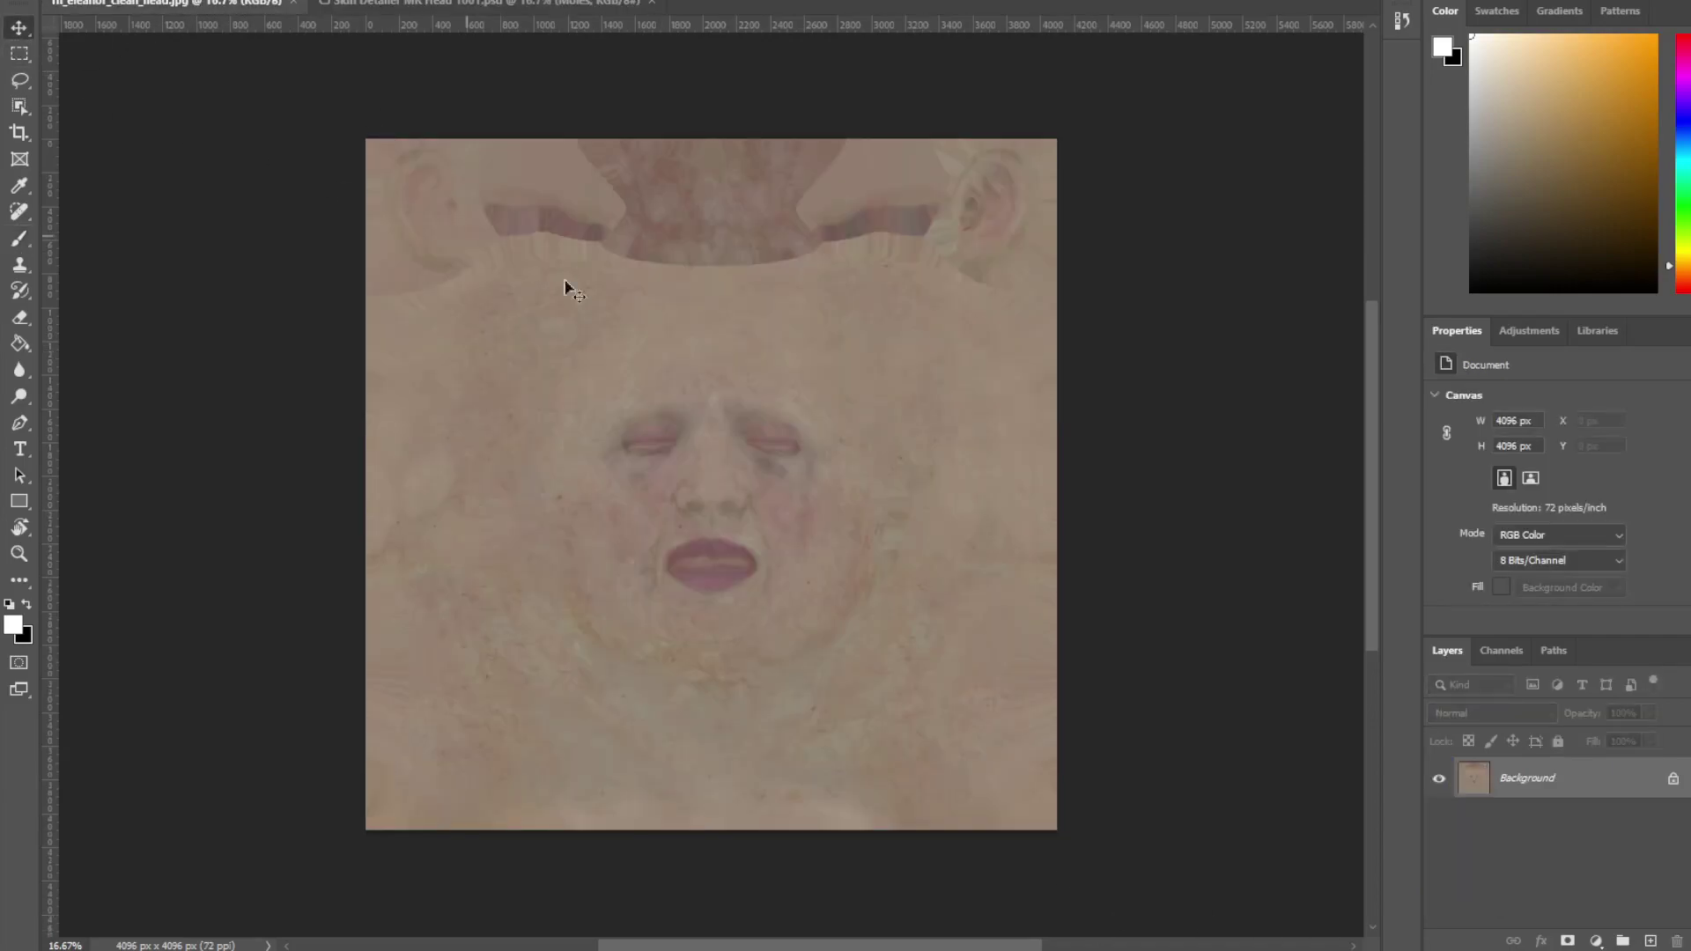
pyautogui.moveTo(720, 345); pyautogui.dragTo(764, 362)
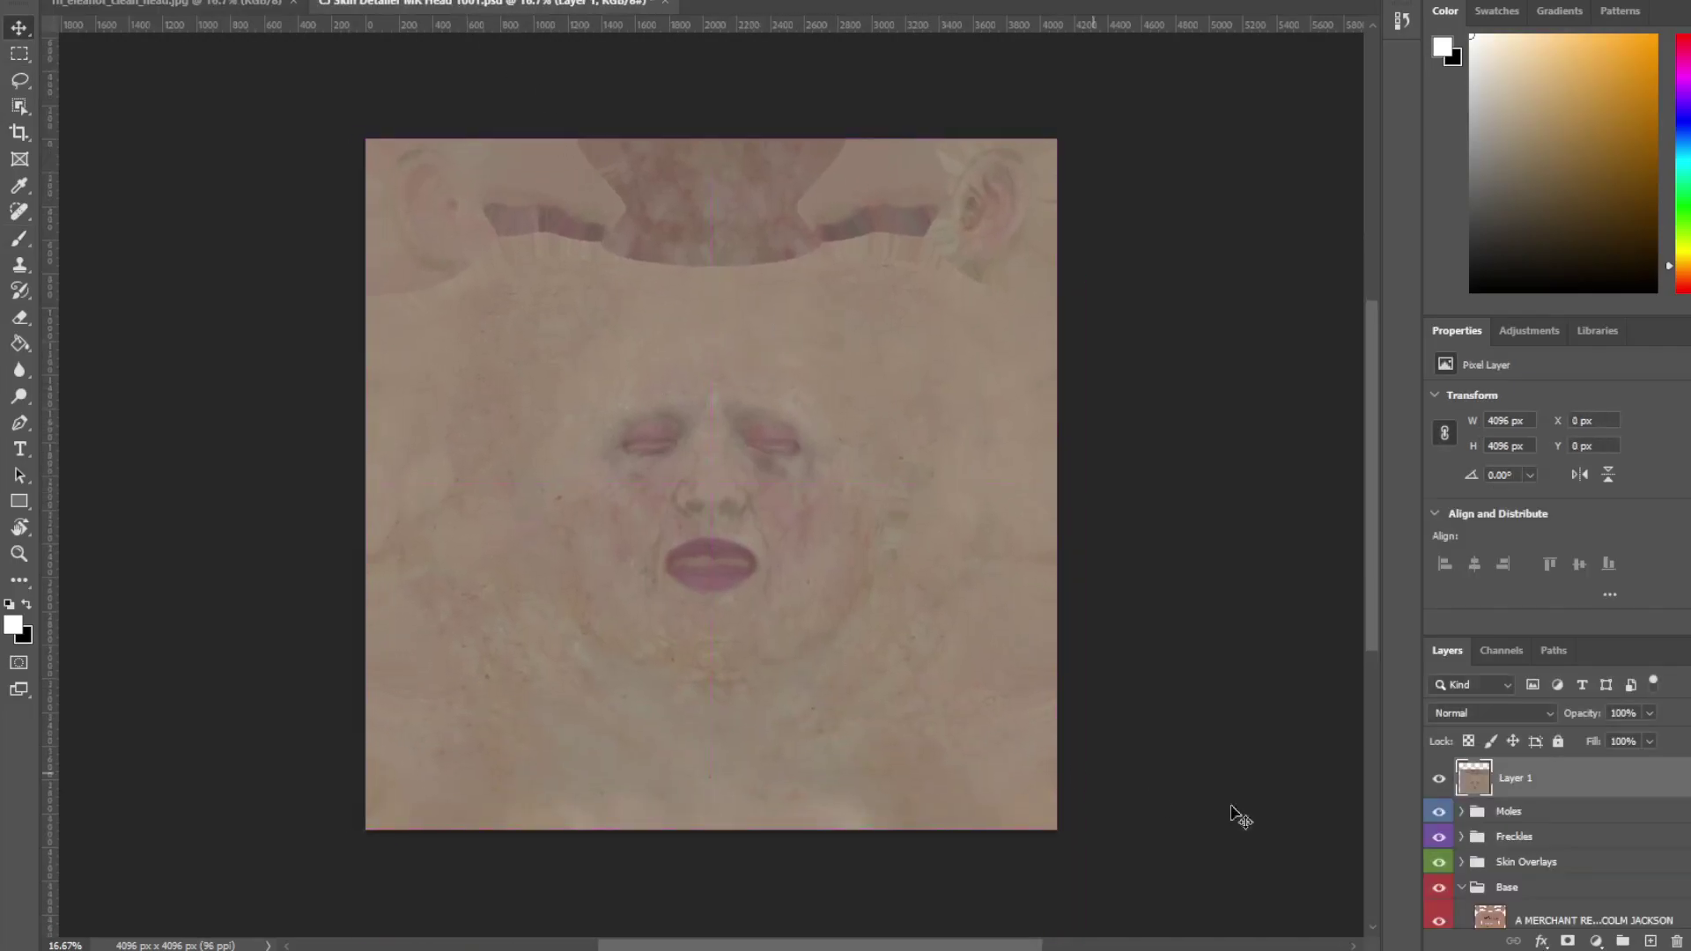
pyautogui.moveTo(1568, 776); pyautogui.dragTo(1554, 900)
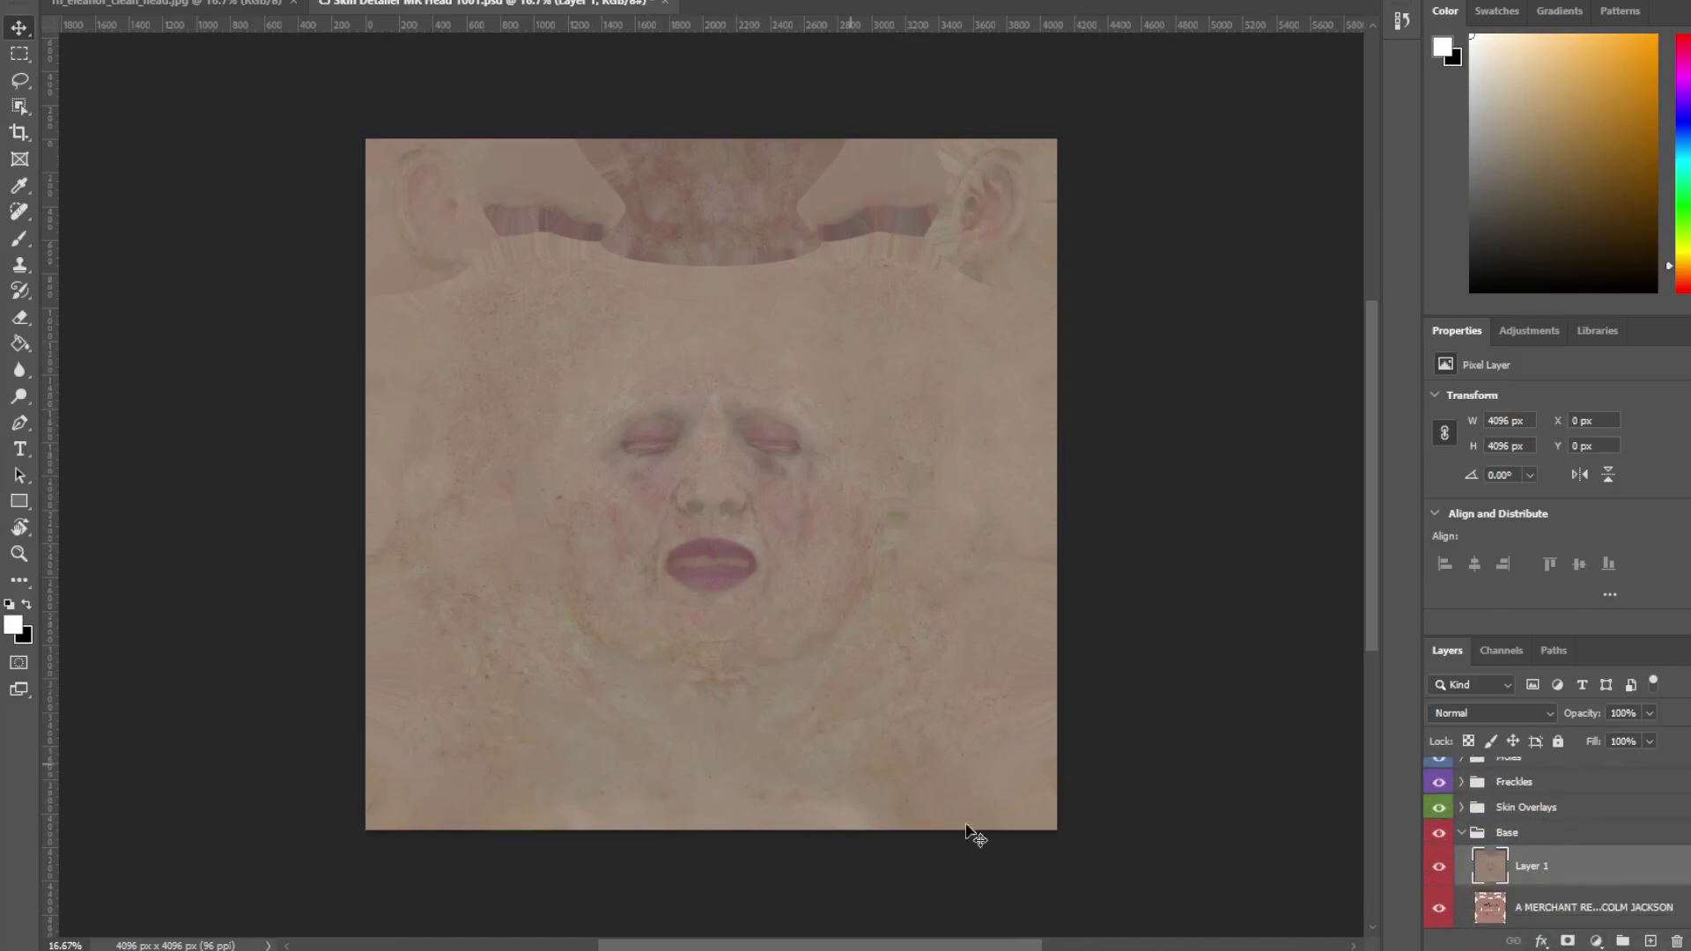
# - Check the Base group by toggling its visibility, and delete the placeholder texture layer beneath the head texture
pyautogui.click(1440, 834)
pyautogui.click(1440, 835)
pyautogui.click(1552, 916)
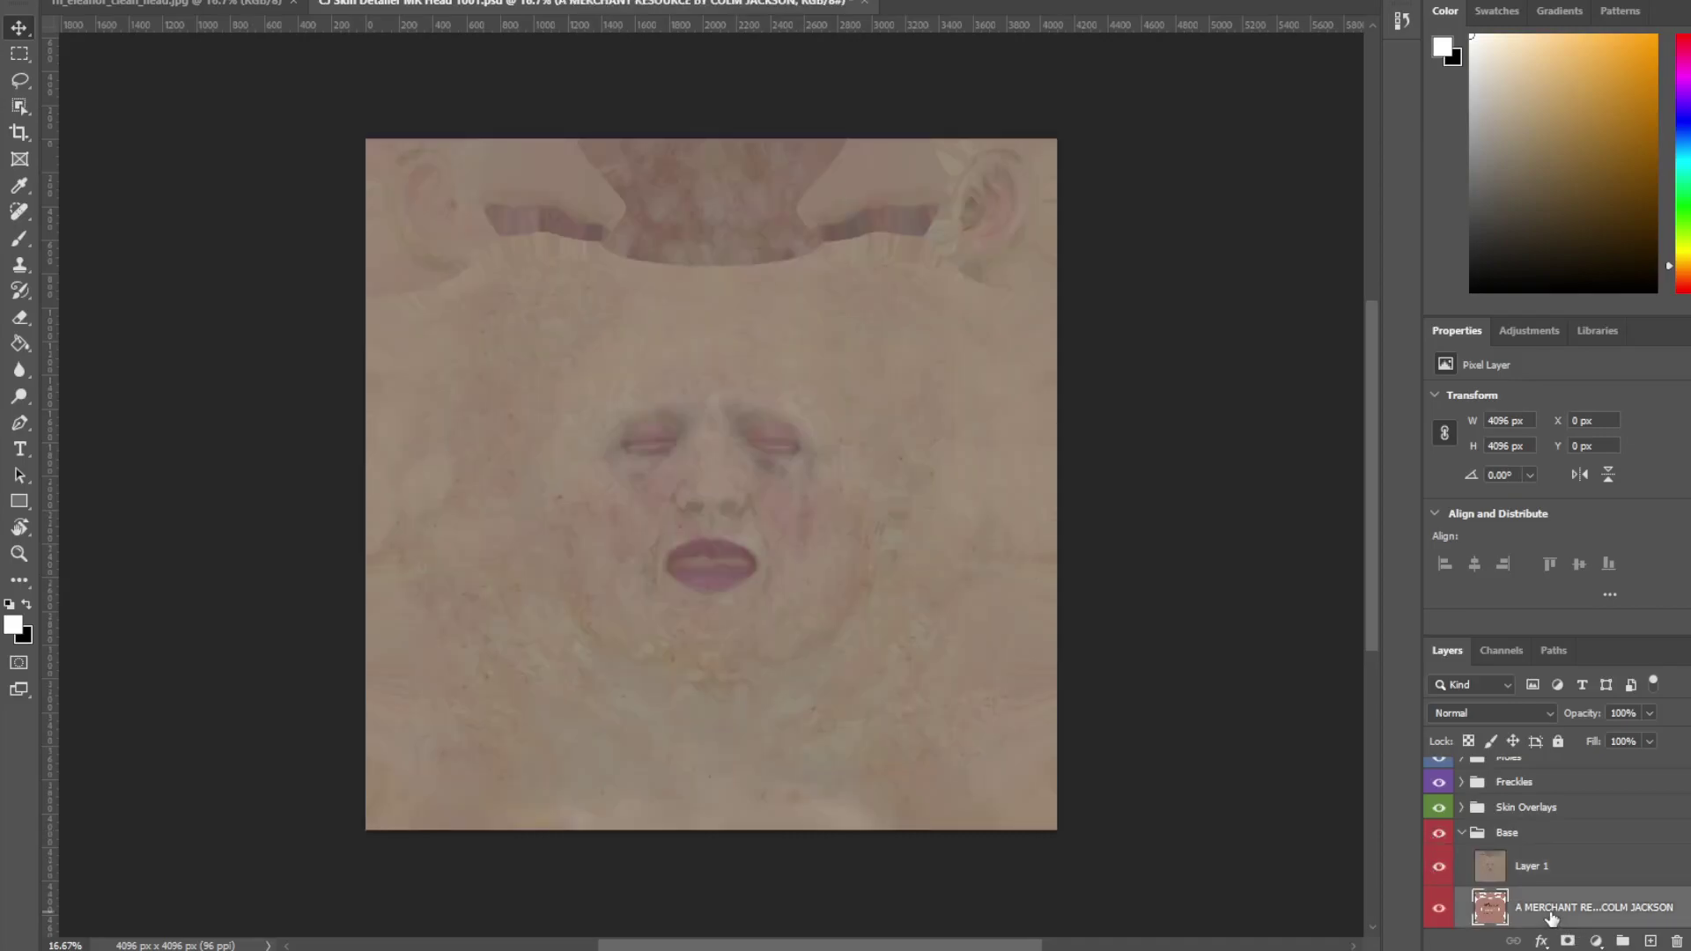
pyautogui.press('Delete')
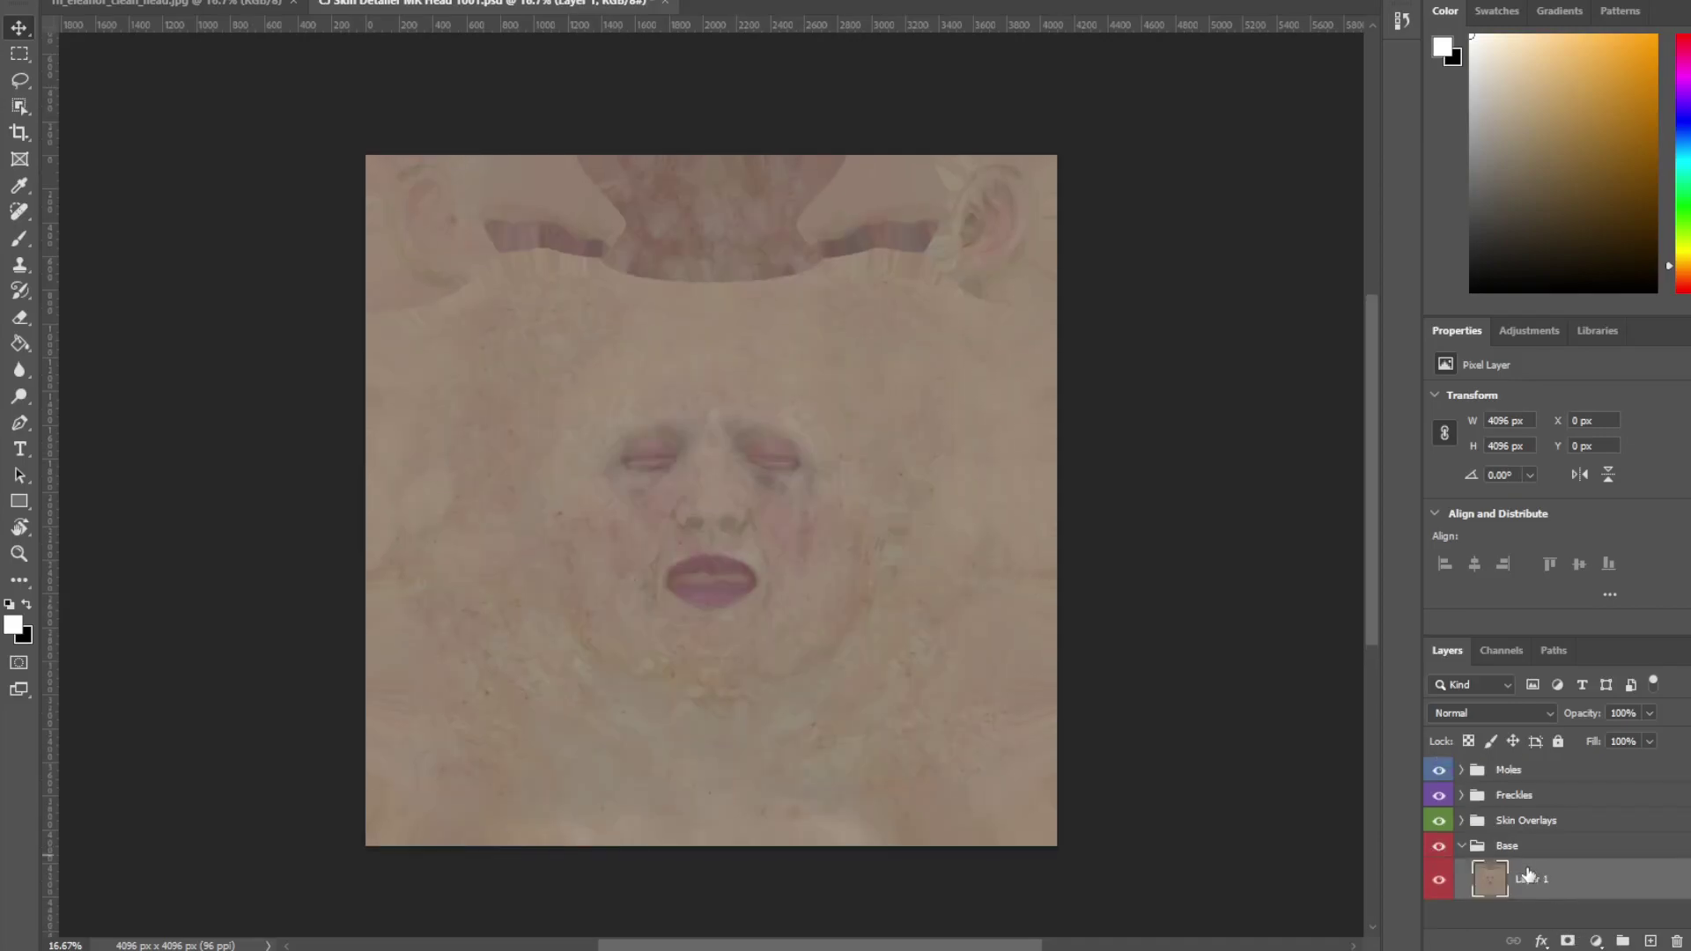
# - Examine the face area of the head texture up close and look through the layers in the Skin Overlays group
pyautogui.hotkey('ctrl', '+')
pyautogui.hotkey('ctrl', '+')
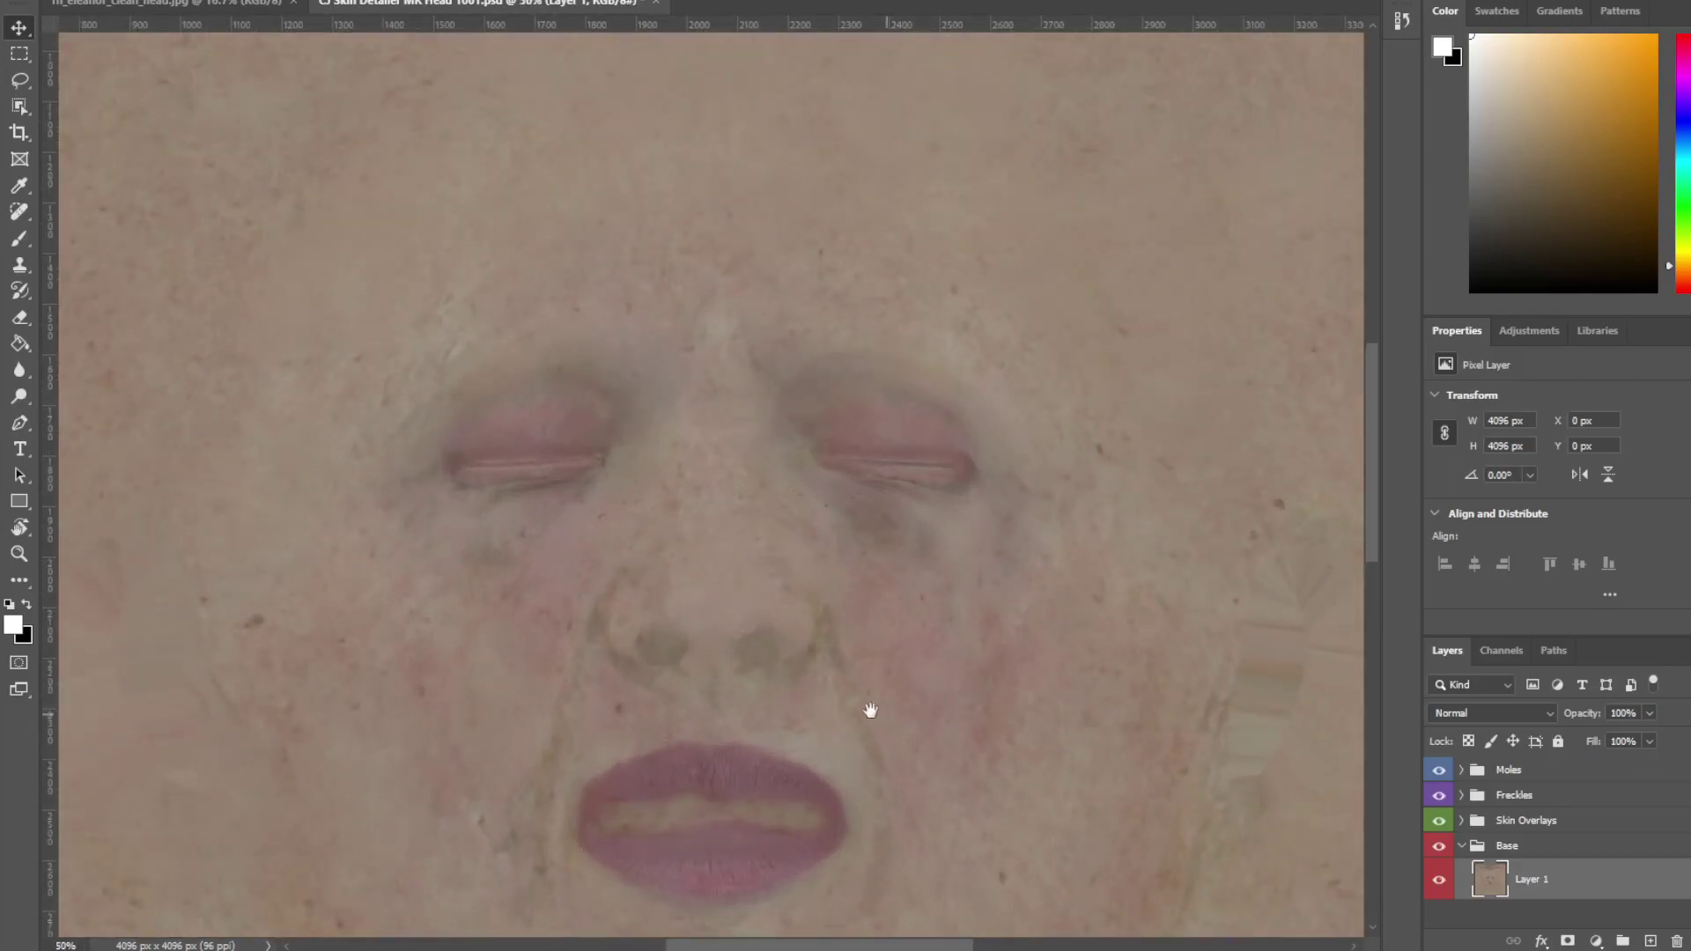
pyautogui.hotkey('ctrl', '+')
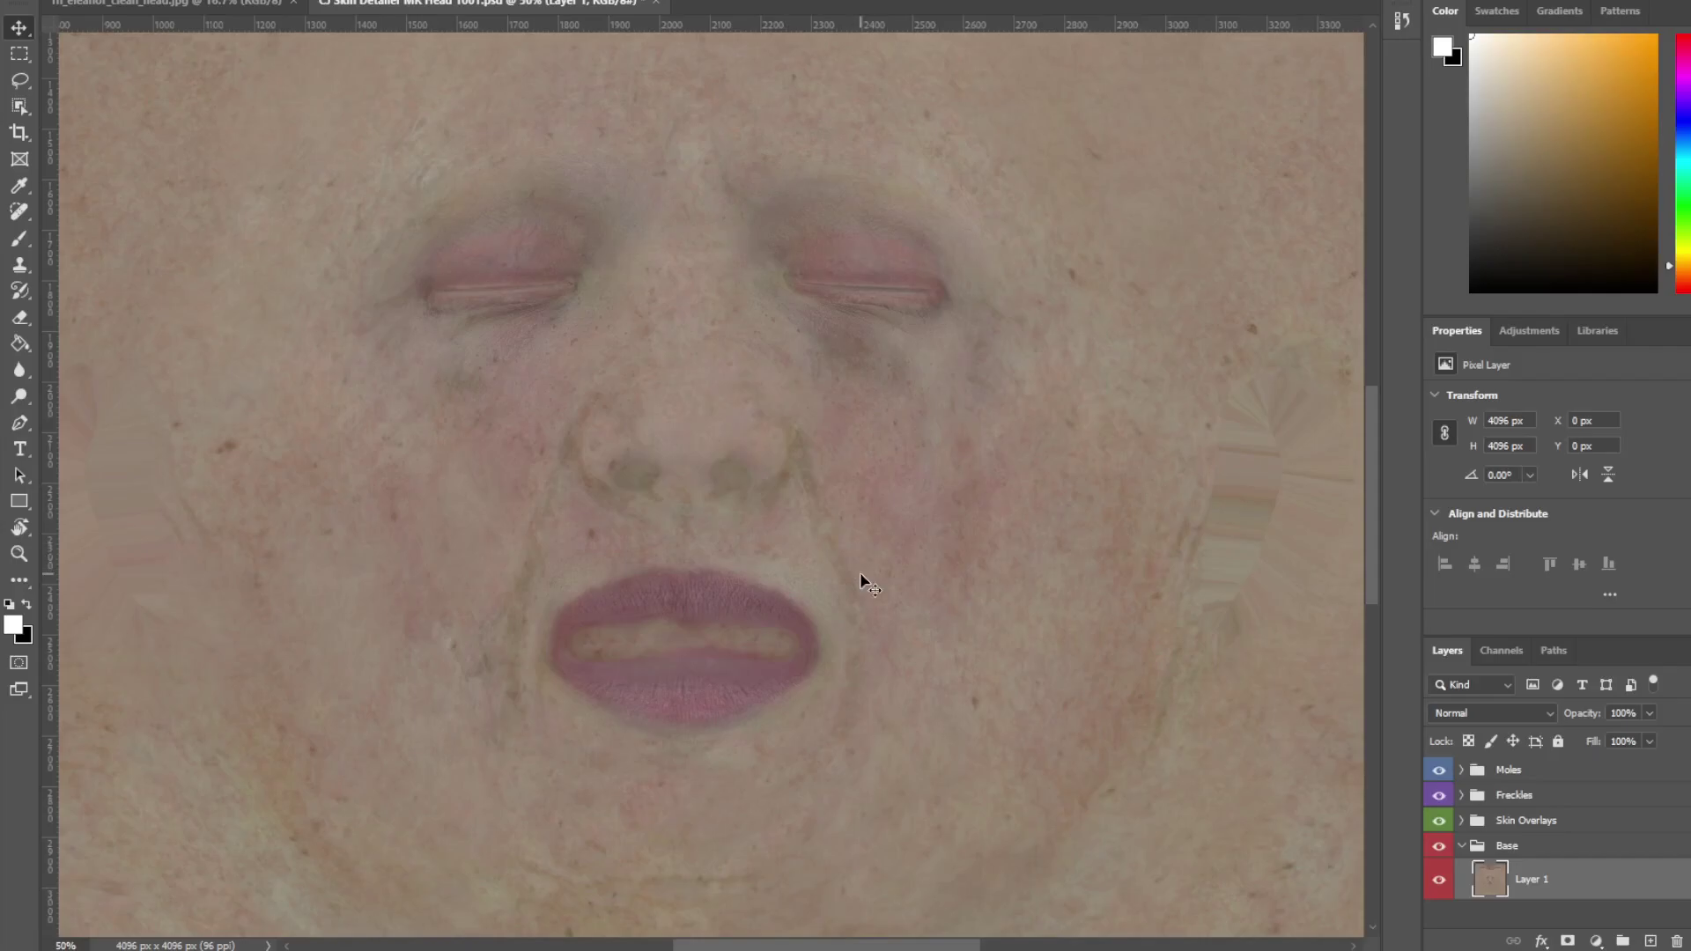
pyautogui.click(1462, 821)
pyautogui.scroll(-5, 1520, 800)
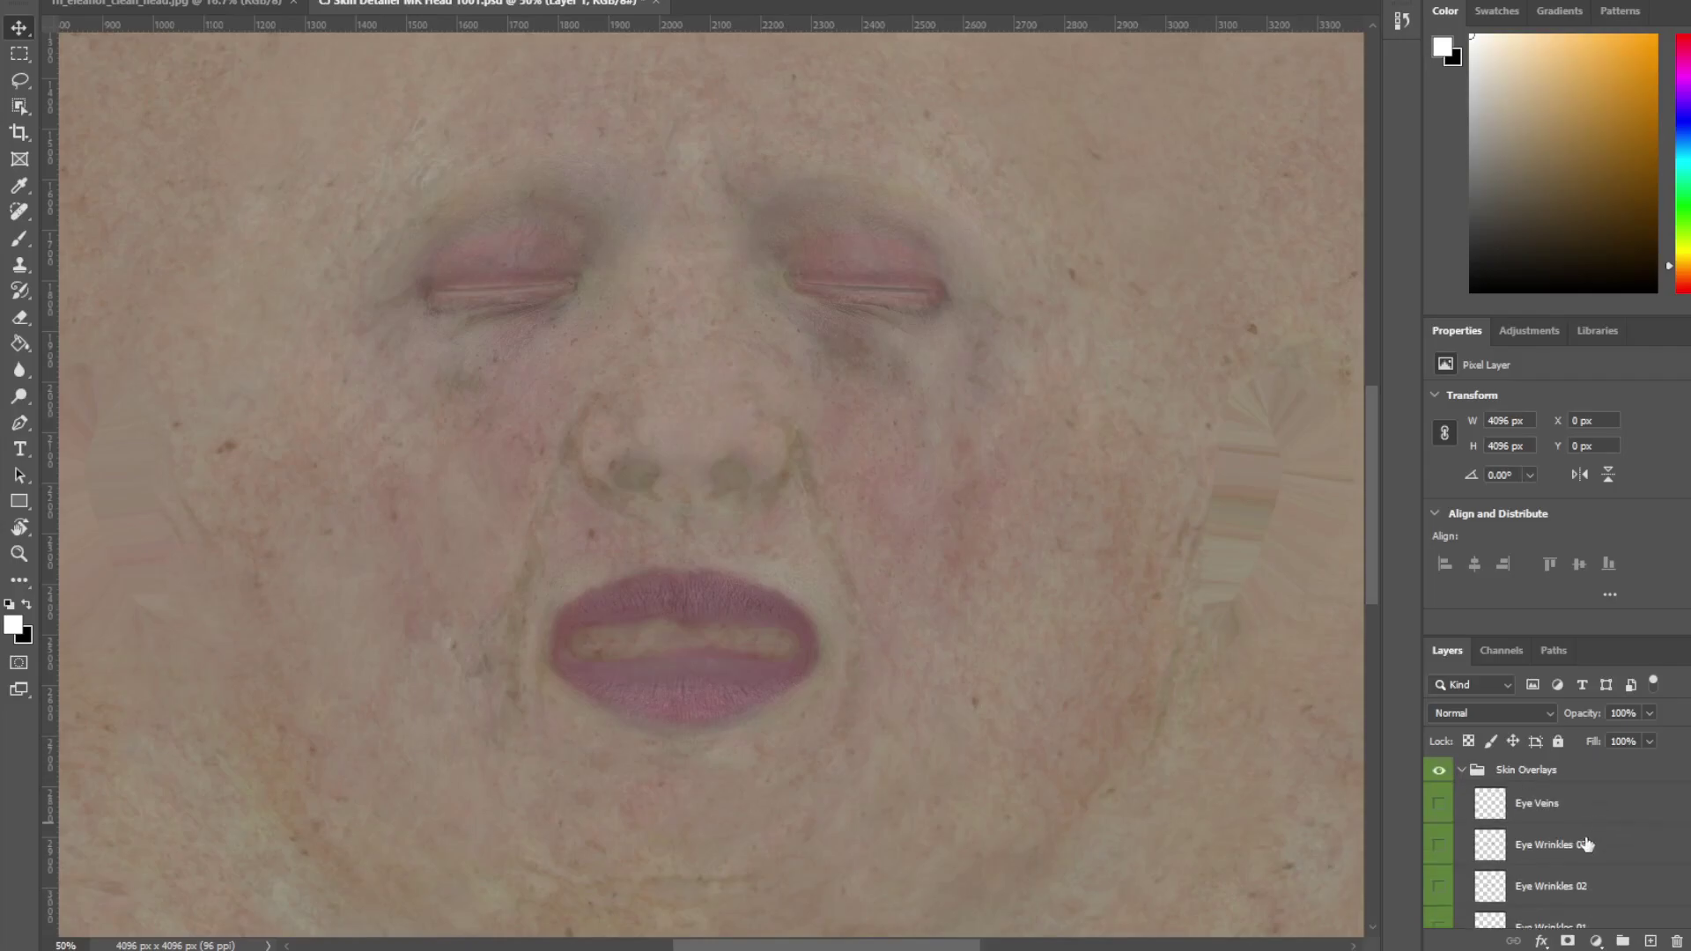
pyautogui.scroll(5, 1549, 837)
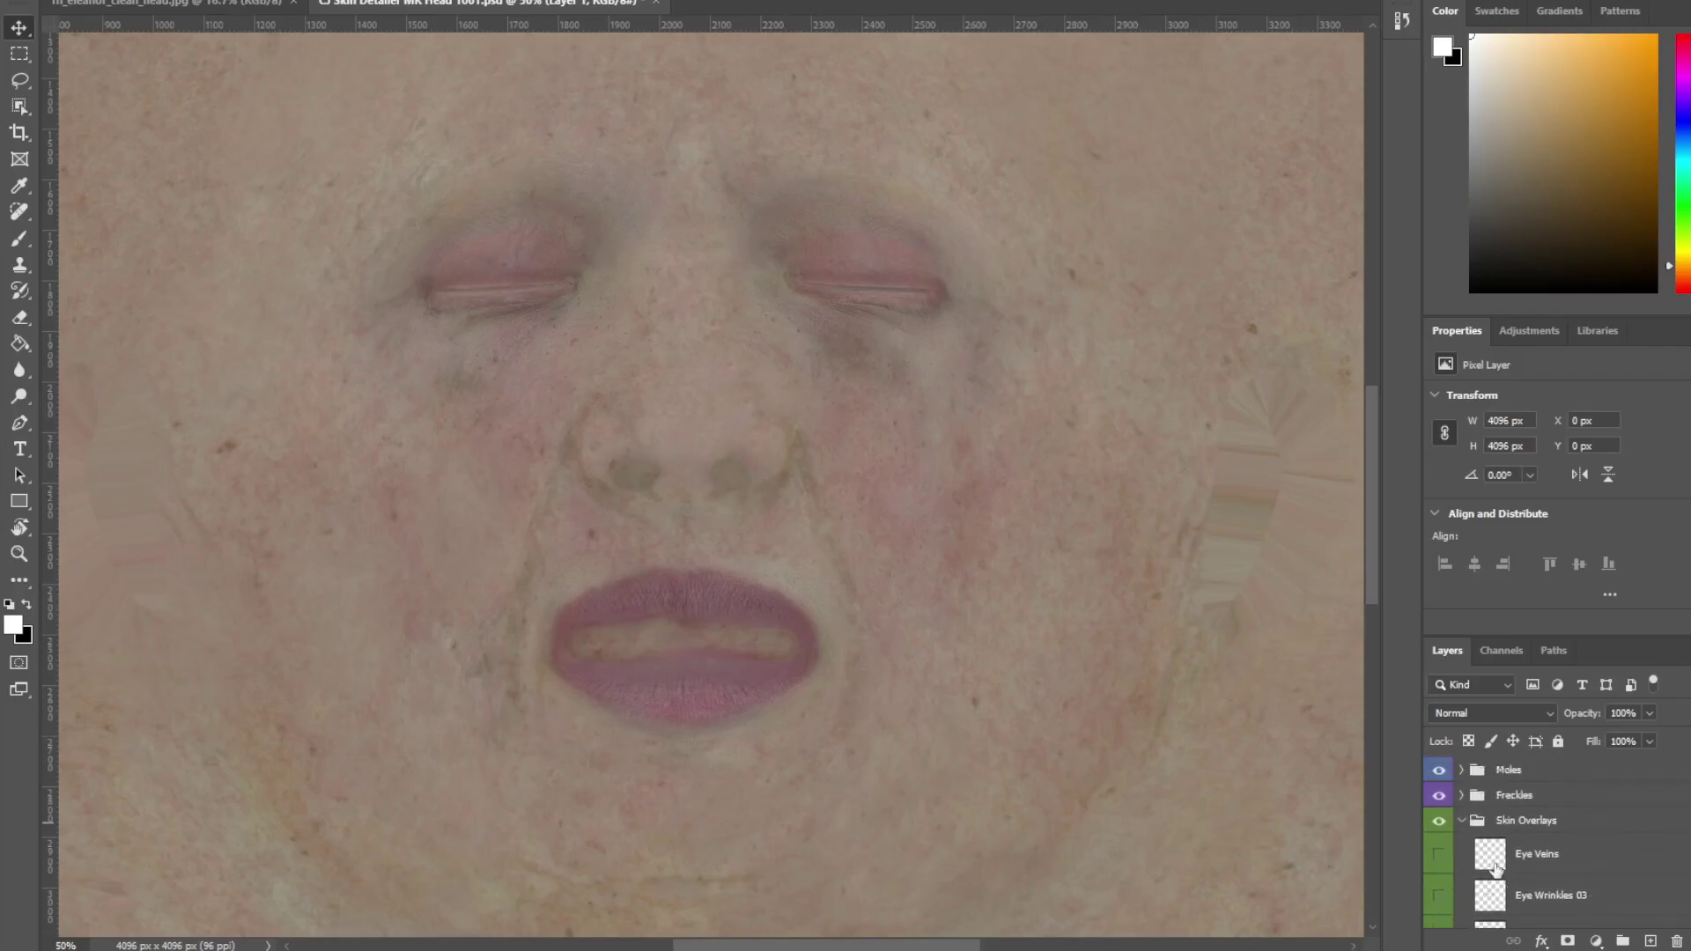
pyautogui.click(1461, 821)
pyautogui.scroll(-1, 1555, 846)
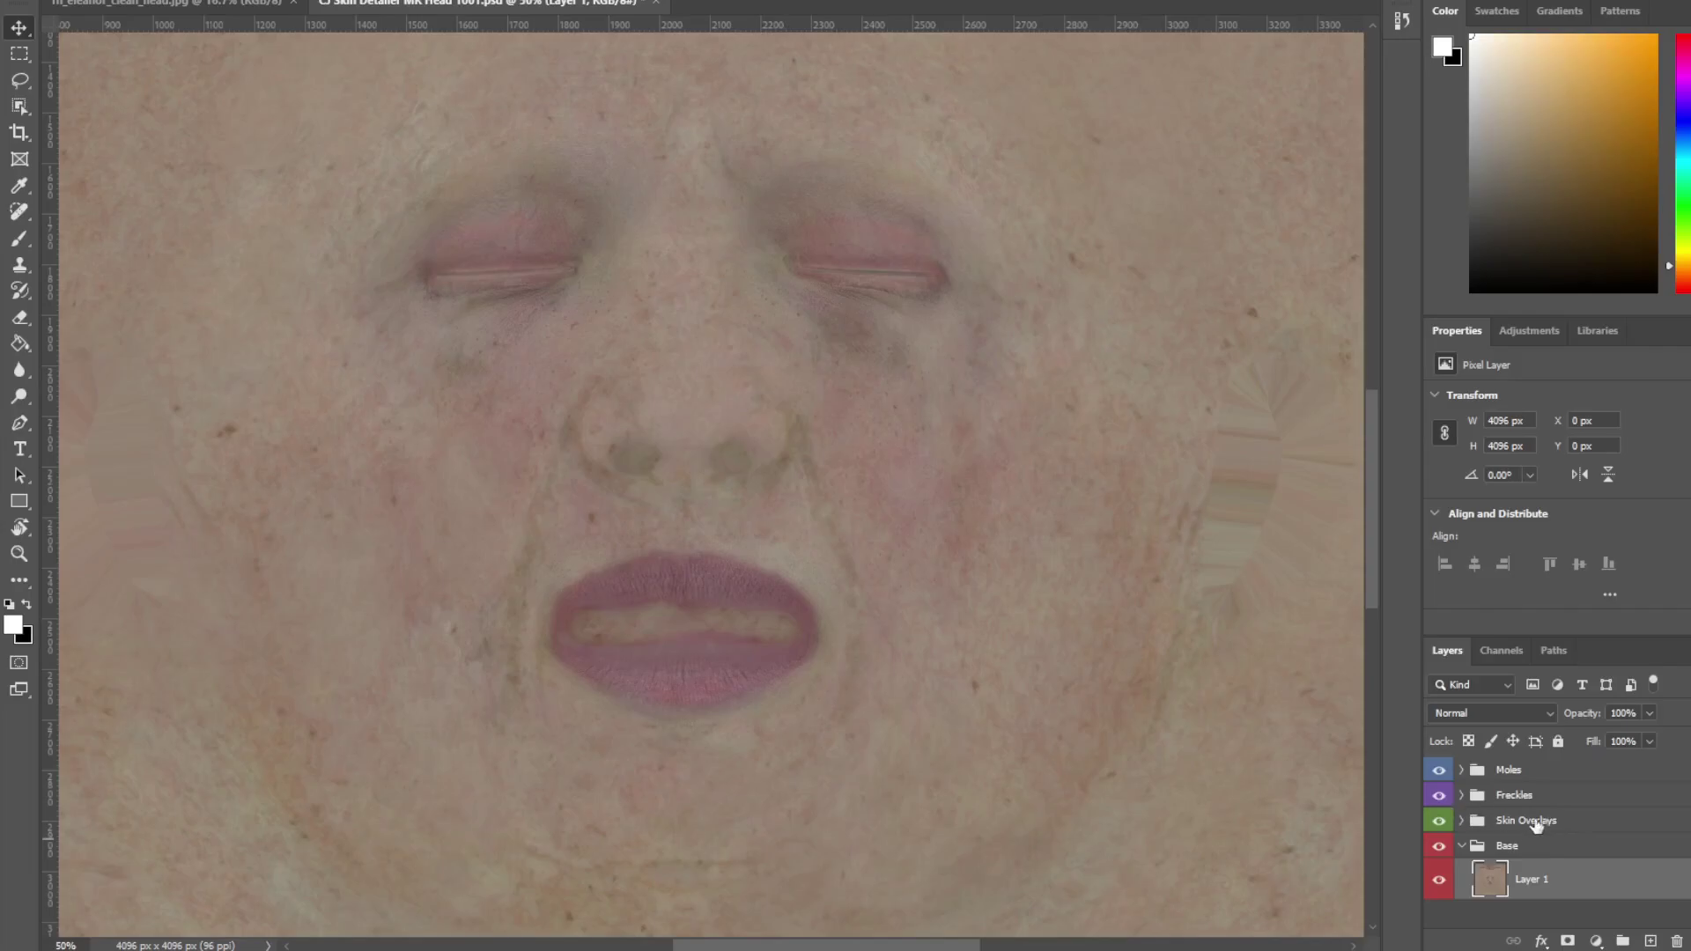
# - Show the Red Cheek and Eyelids Overlay layer in the Skin Overlays group and reduce its opacity
pyautogui.click(1460, 819)
pyautogui.scroll(-5, 1568, 863)
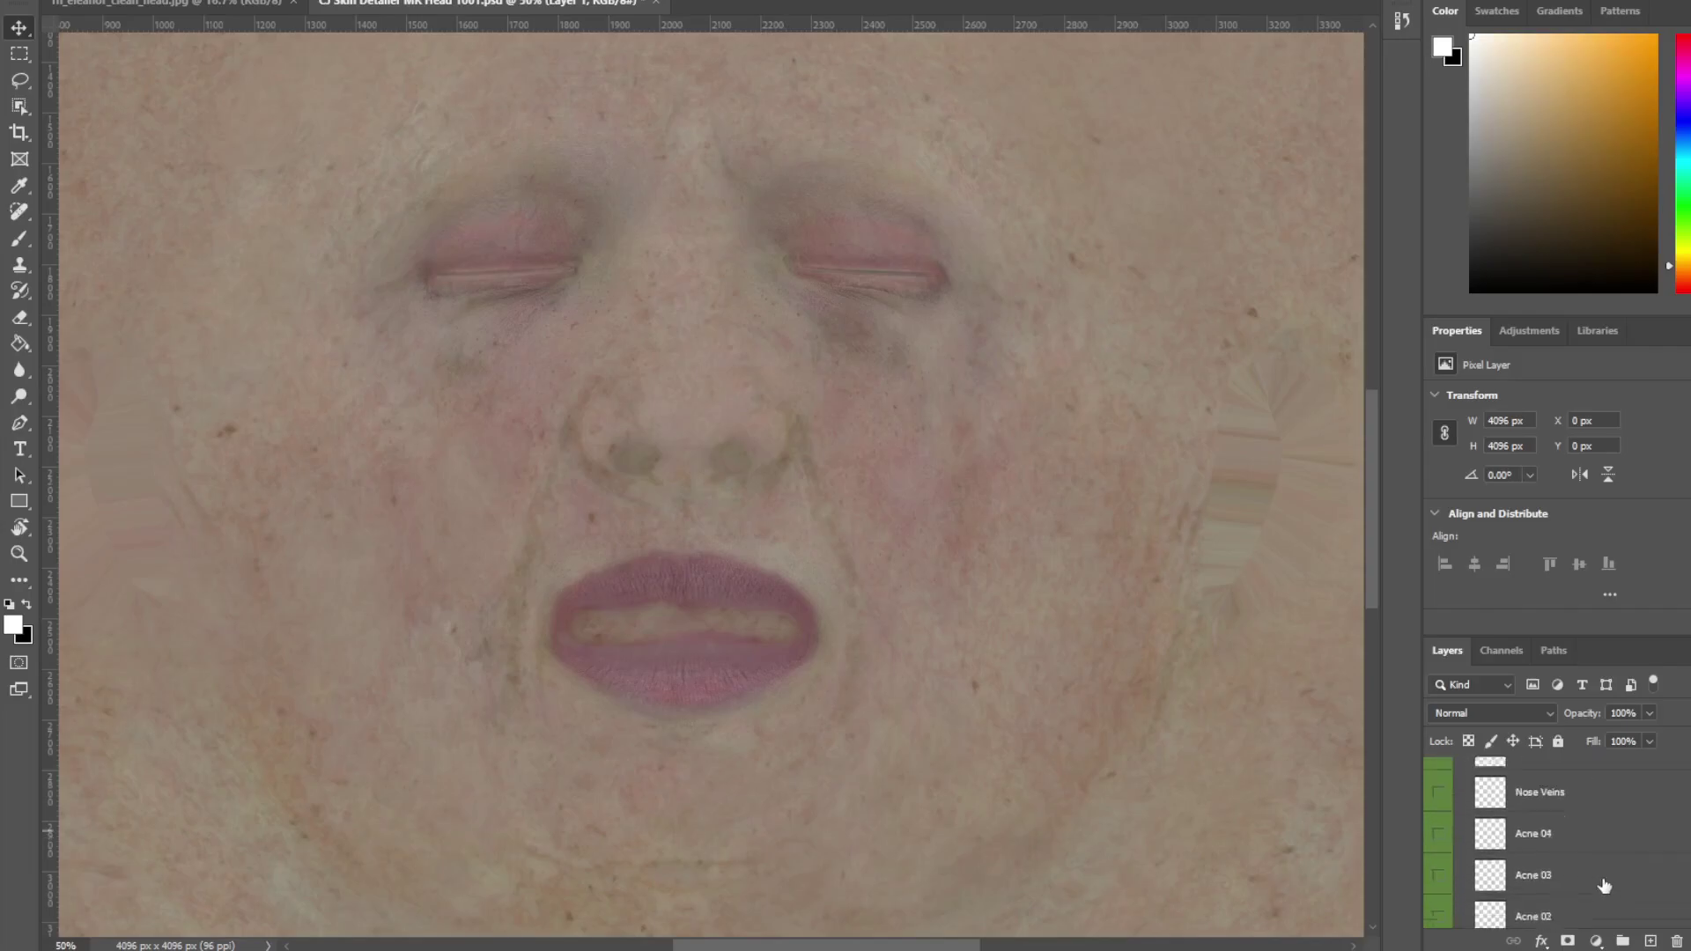
pyautogui.click(1437, 856)
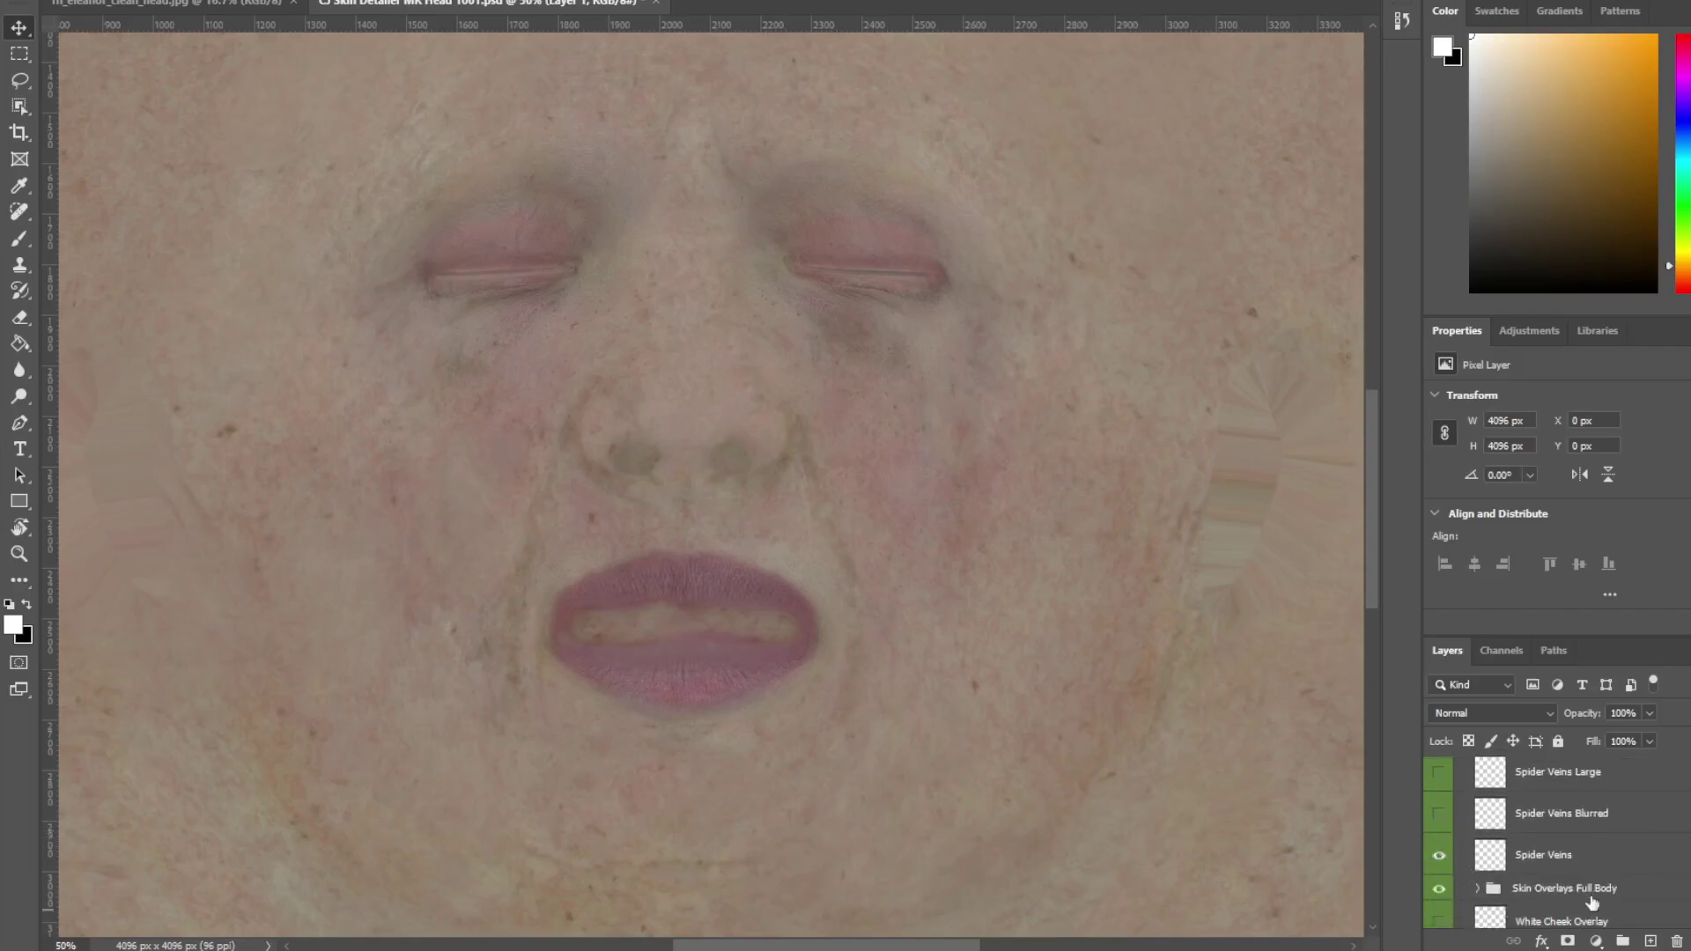
pyautogui.scroll(-3, 1567, 876)
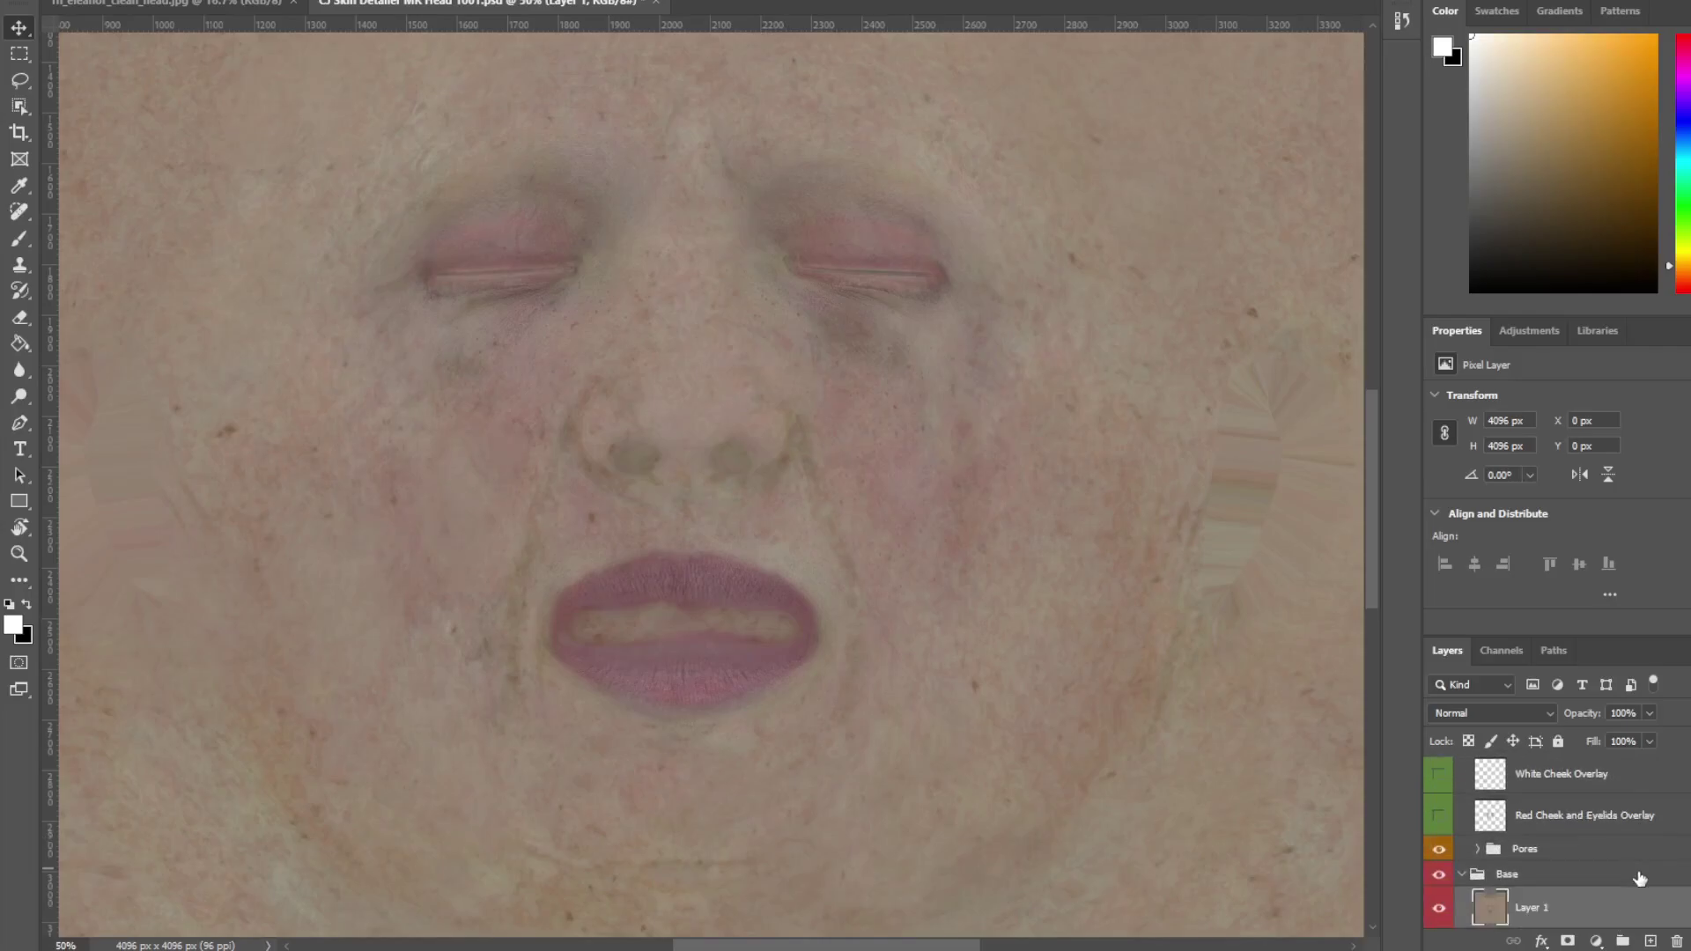
pyautogui.click(1438, 866)
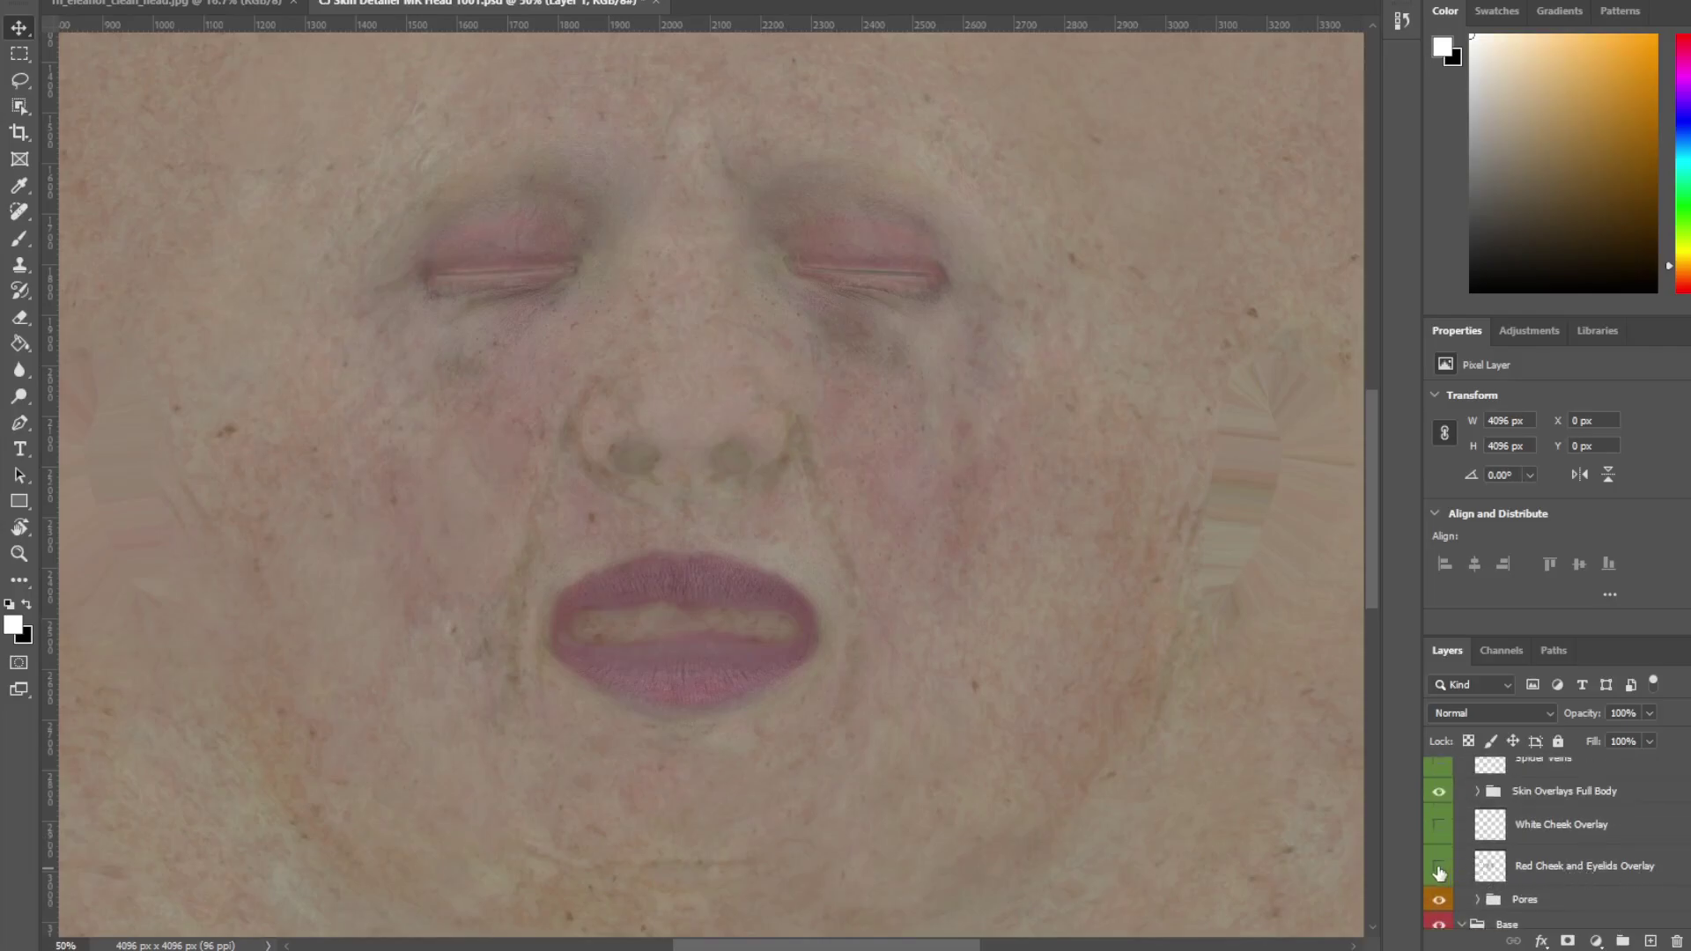
pyautogui.click(1535, 870)
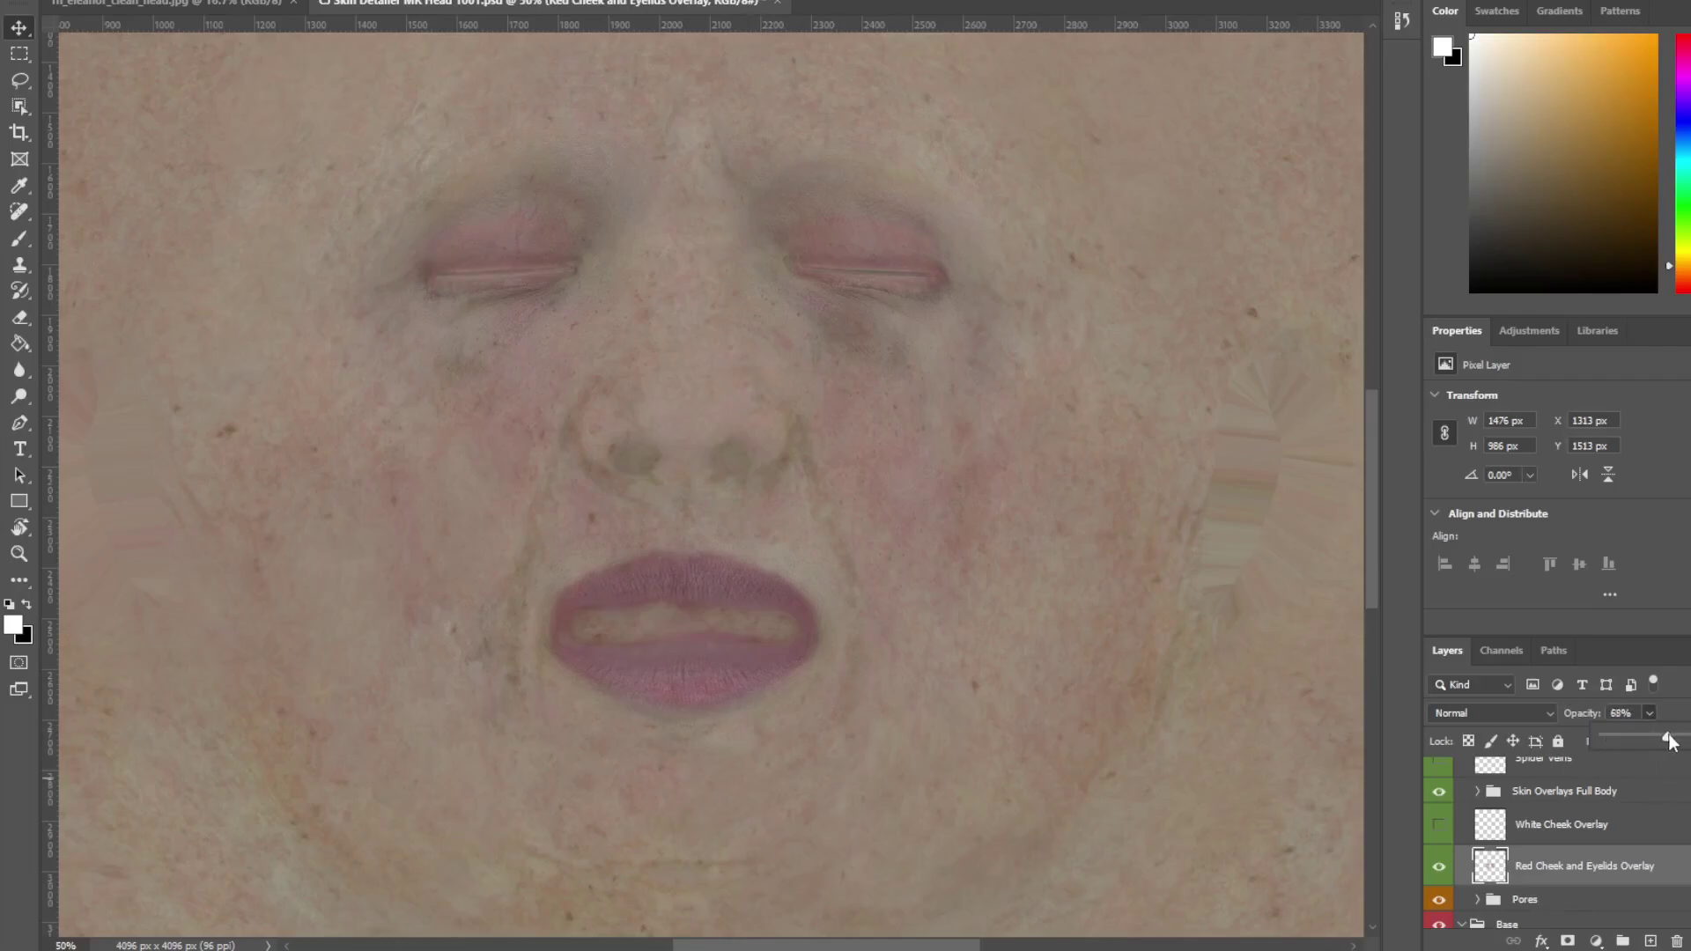
pyautogui.moveTo(1684, 740); pyautogui.dragTo(1650, 750)
pyautogui.moveTo(1655, 747); pyautogui.dragTo(1627, 733)
# - Show the White Cheek Overlay layer and set its opacity to 64%
pyautogui.click(1438, 824)
pyautogui.click(1545, 833)
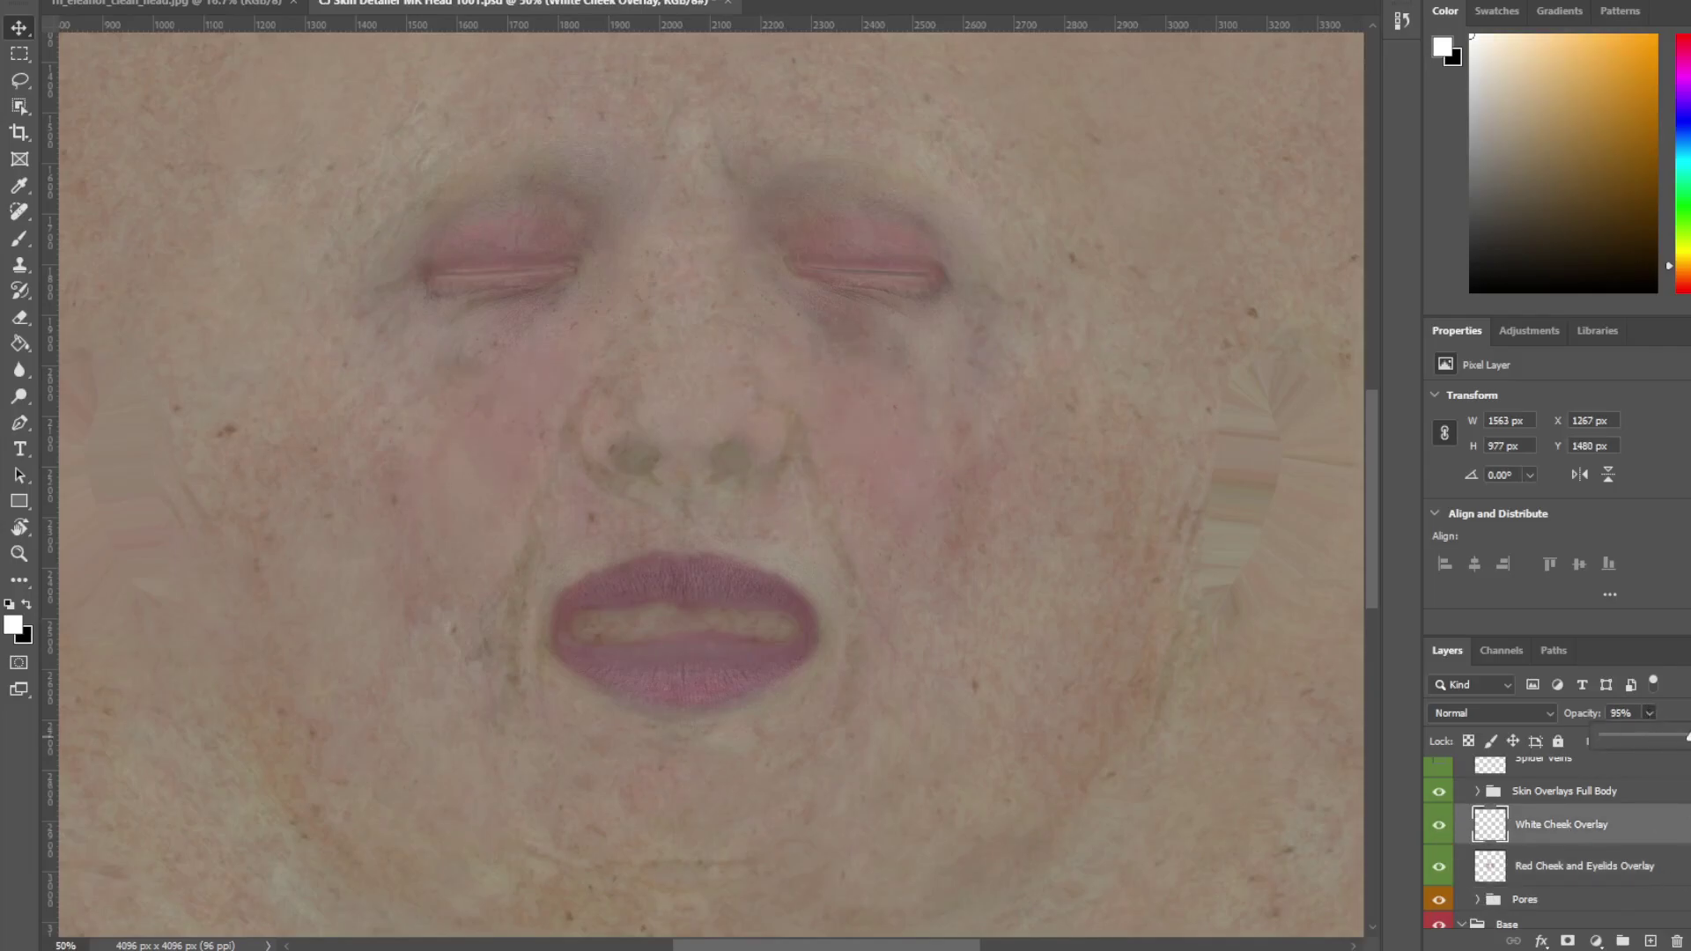
pyautogui.moveTo(1687, 737); pyautogui.dragTo(1662, 743)
pyautogui.scroll(1, 1585, 885)
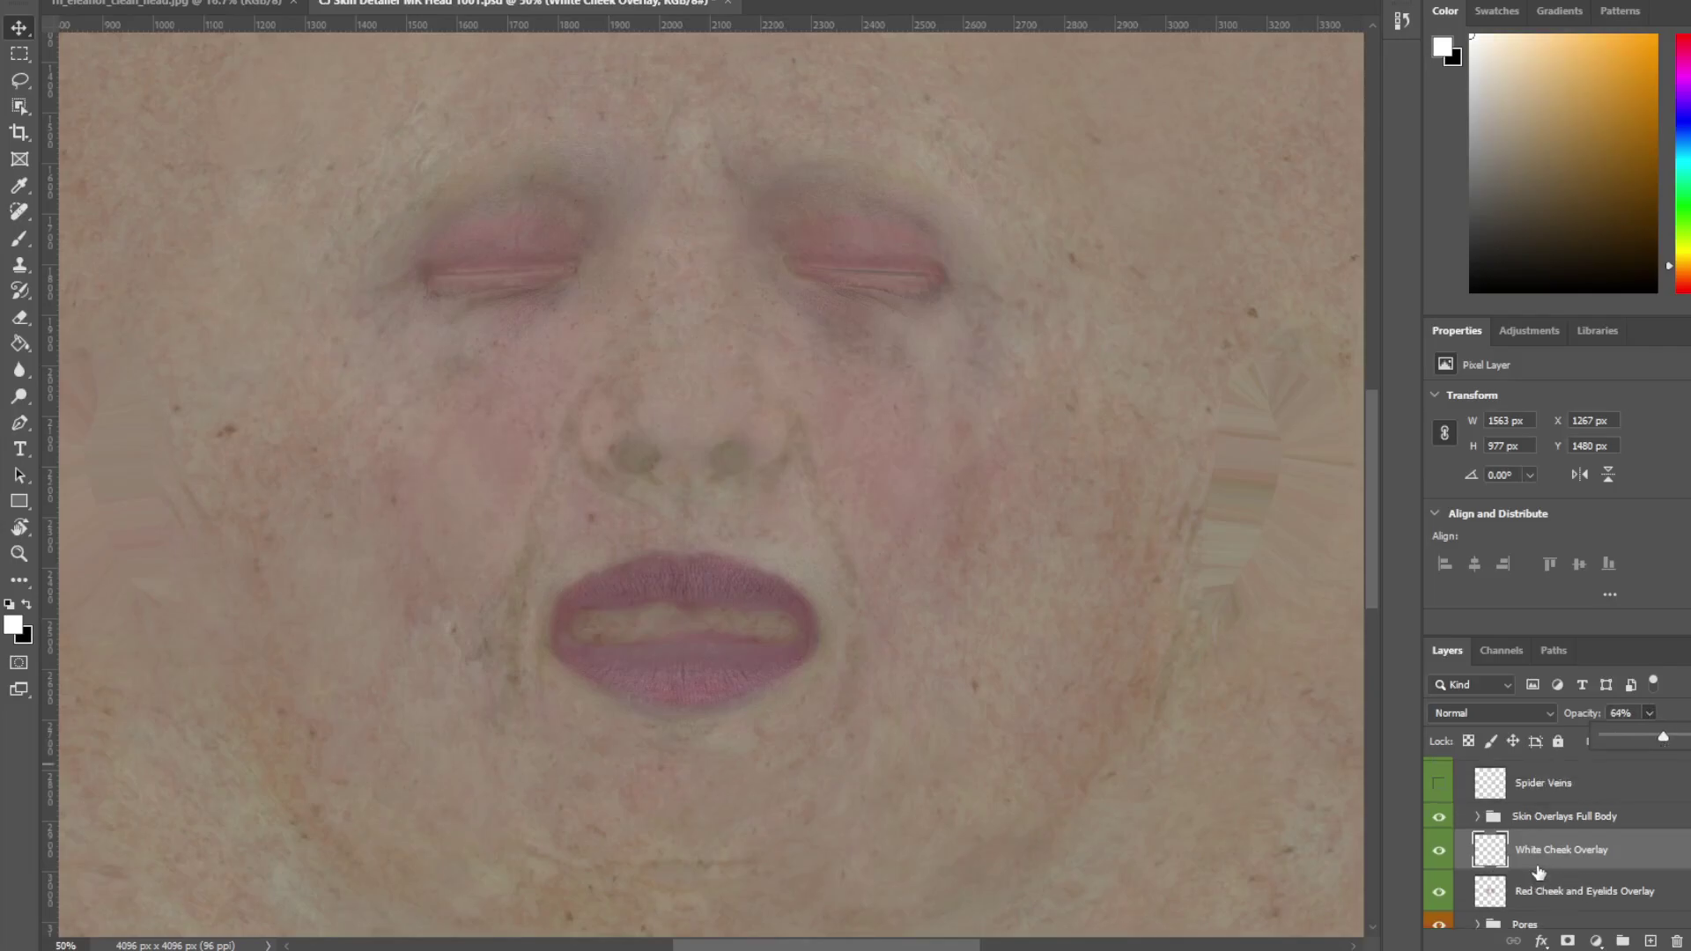
# - Show the Age Spots Light FB layer in the Skin Overlays Full Body group at a low opacity, and collapse the group
pyautogui.click(1479, 823)
pyautogui.click(1478, 818)
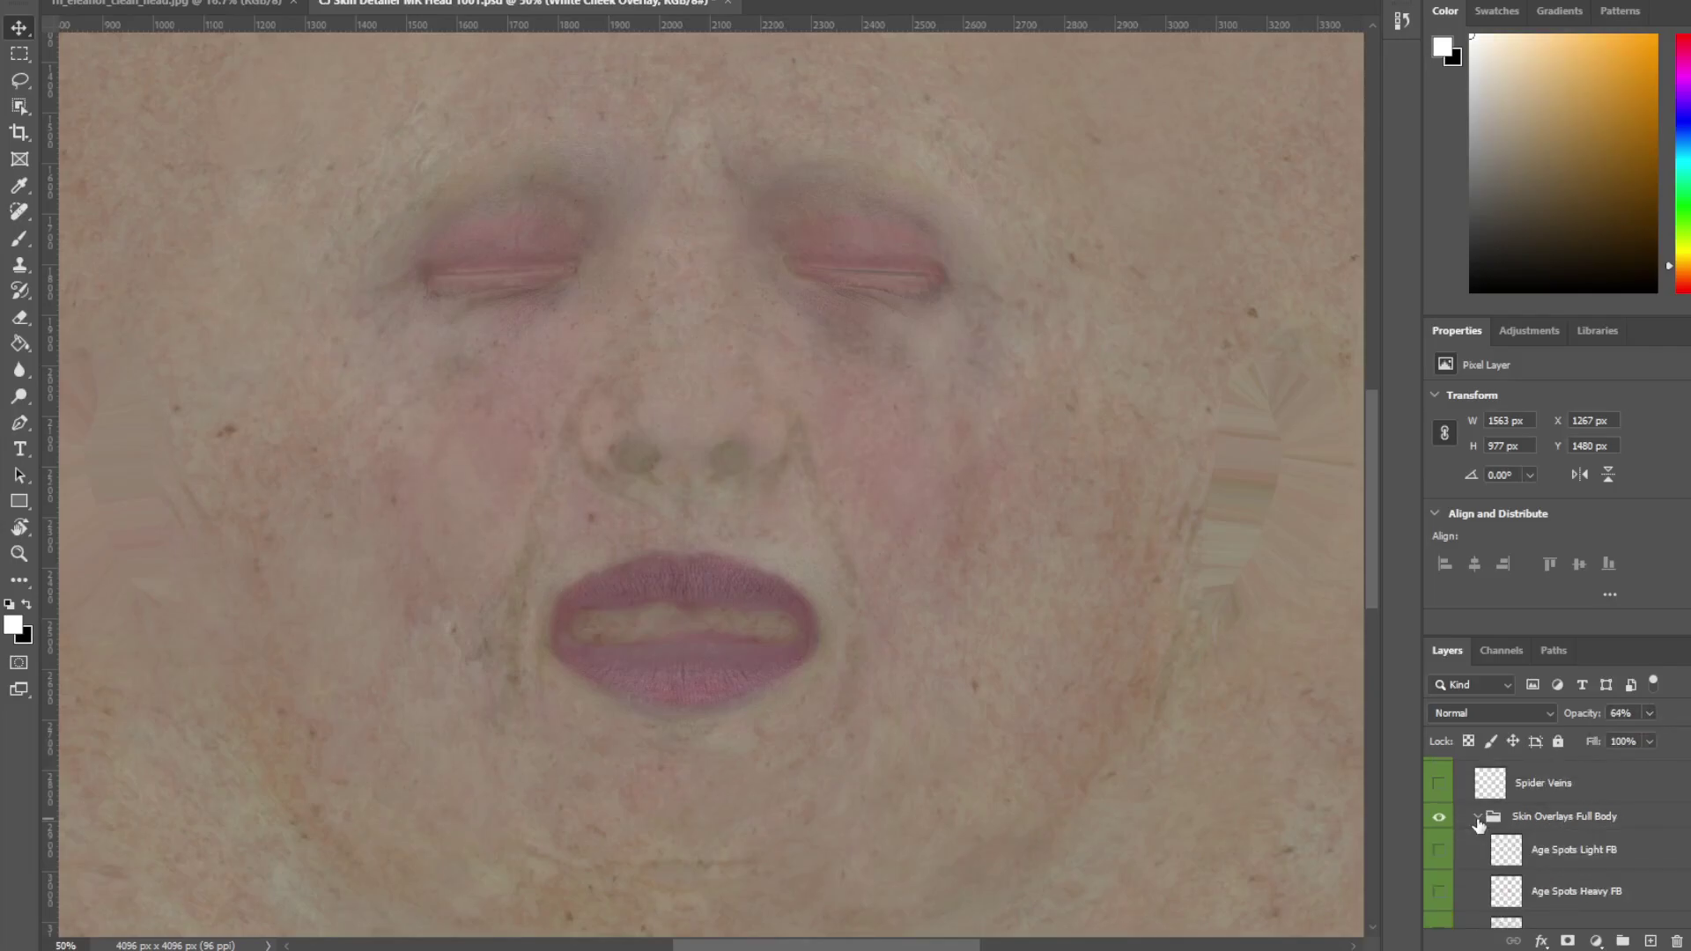
pyautogui.click(1439, 849)
pyautogui.click(1590, 851)
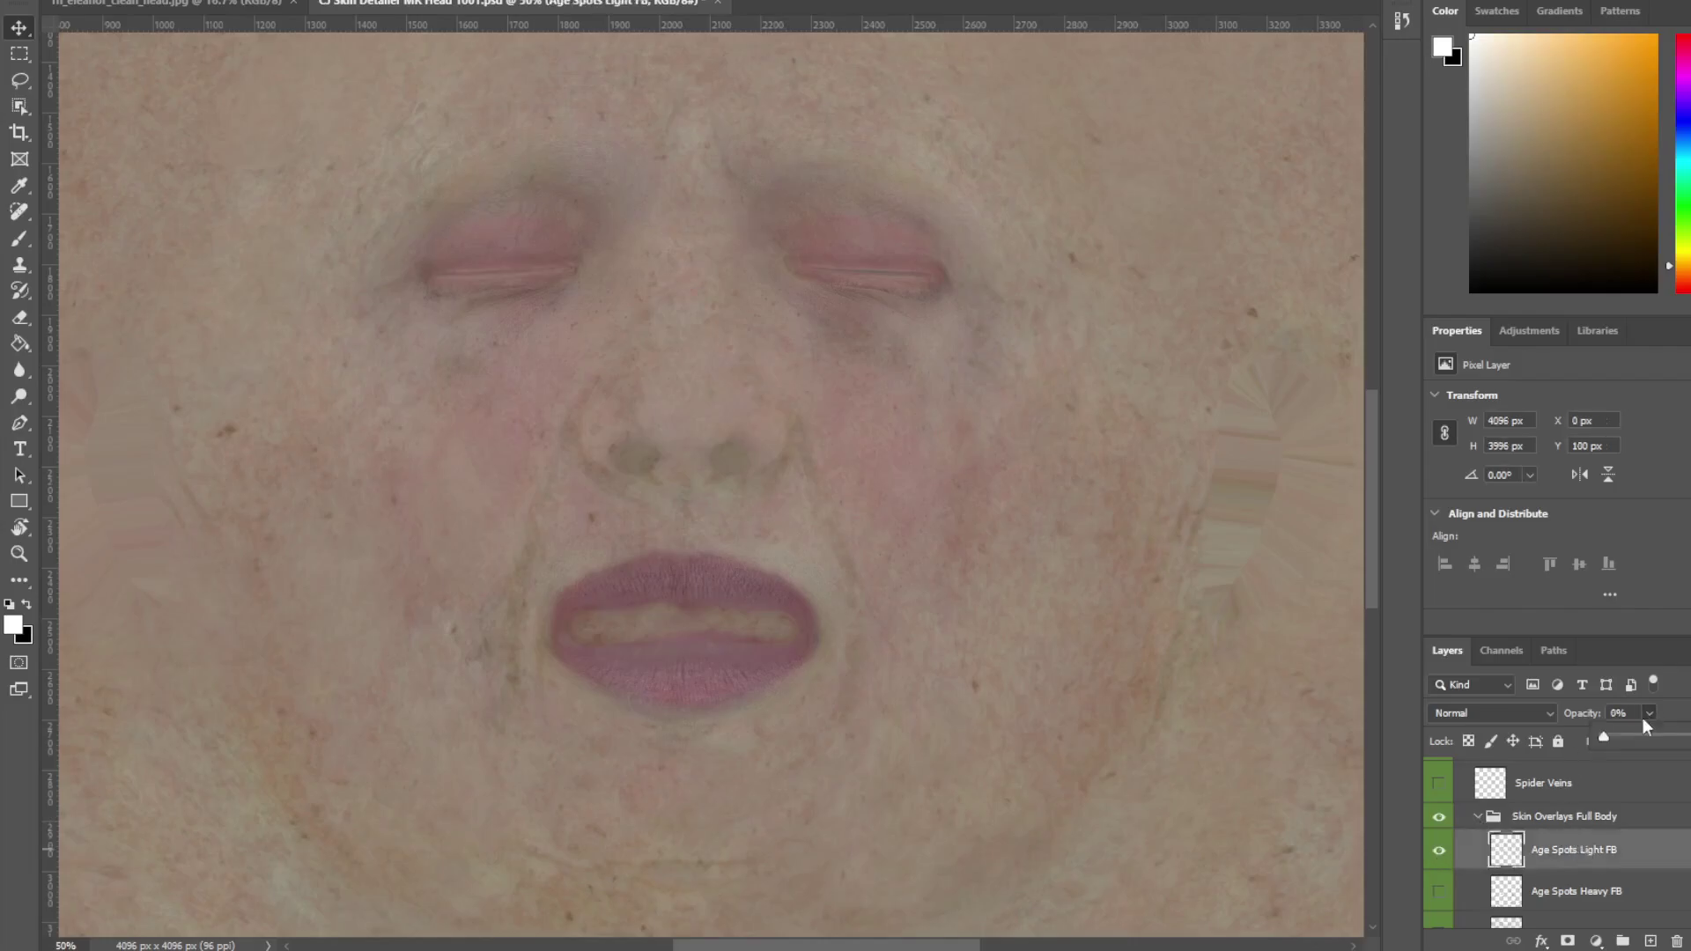
pyautogui.moveTo(1603, 736); pyautogui.dragTo(1682, 747)
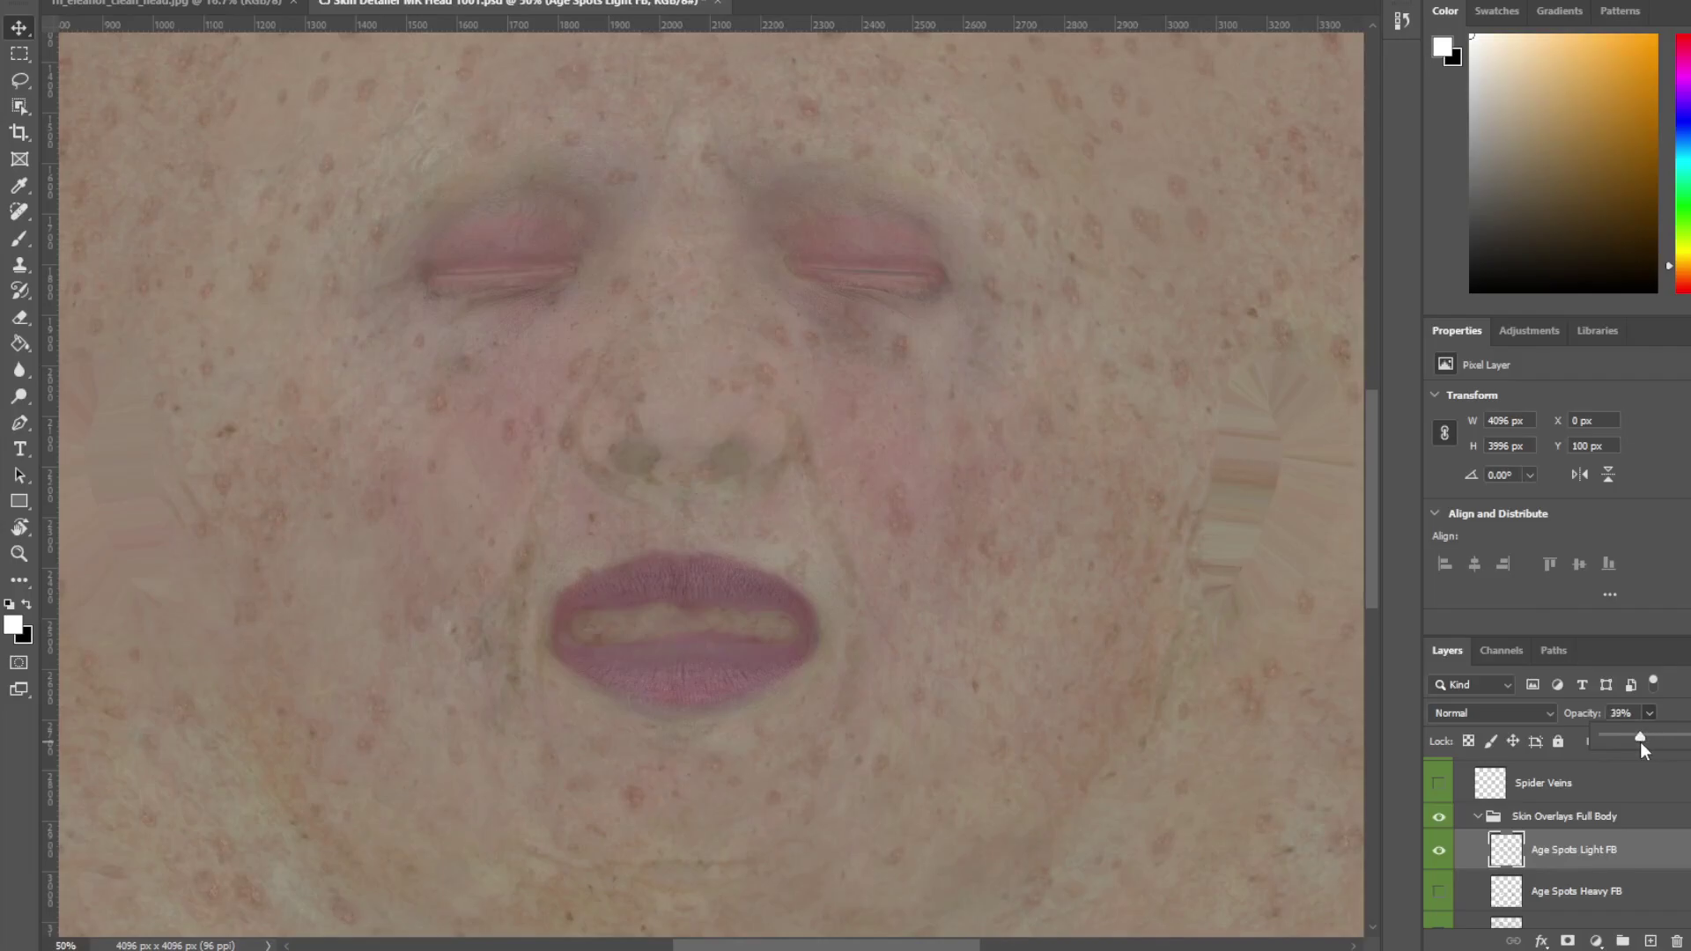
pyautogui.moveTo(1624, 741); pyautogui.dragTo(1630, 742)
pyautogui.click(1479, 819)
pyautogui.click(1479, 819)
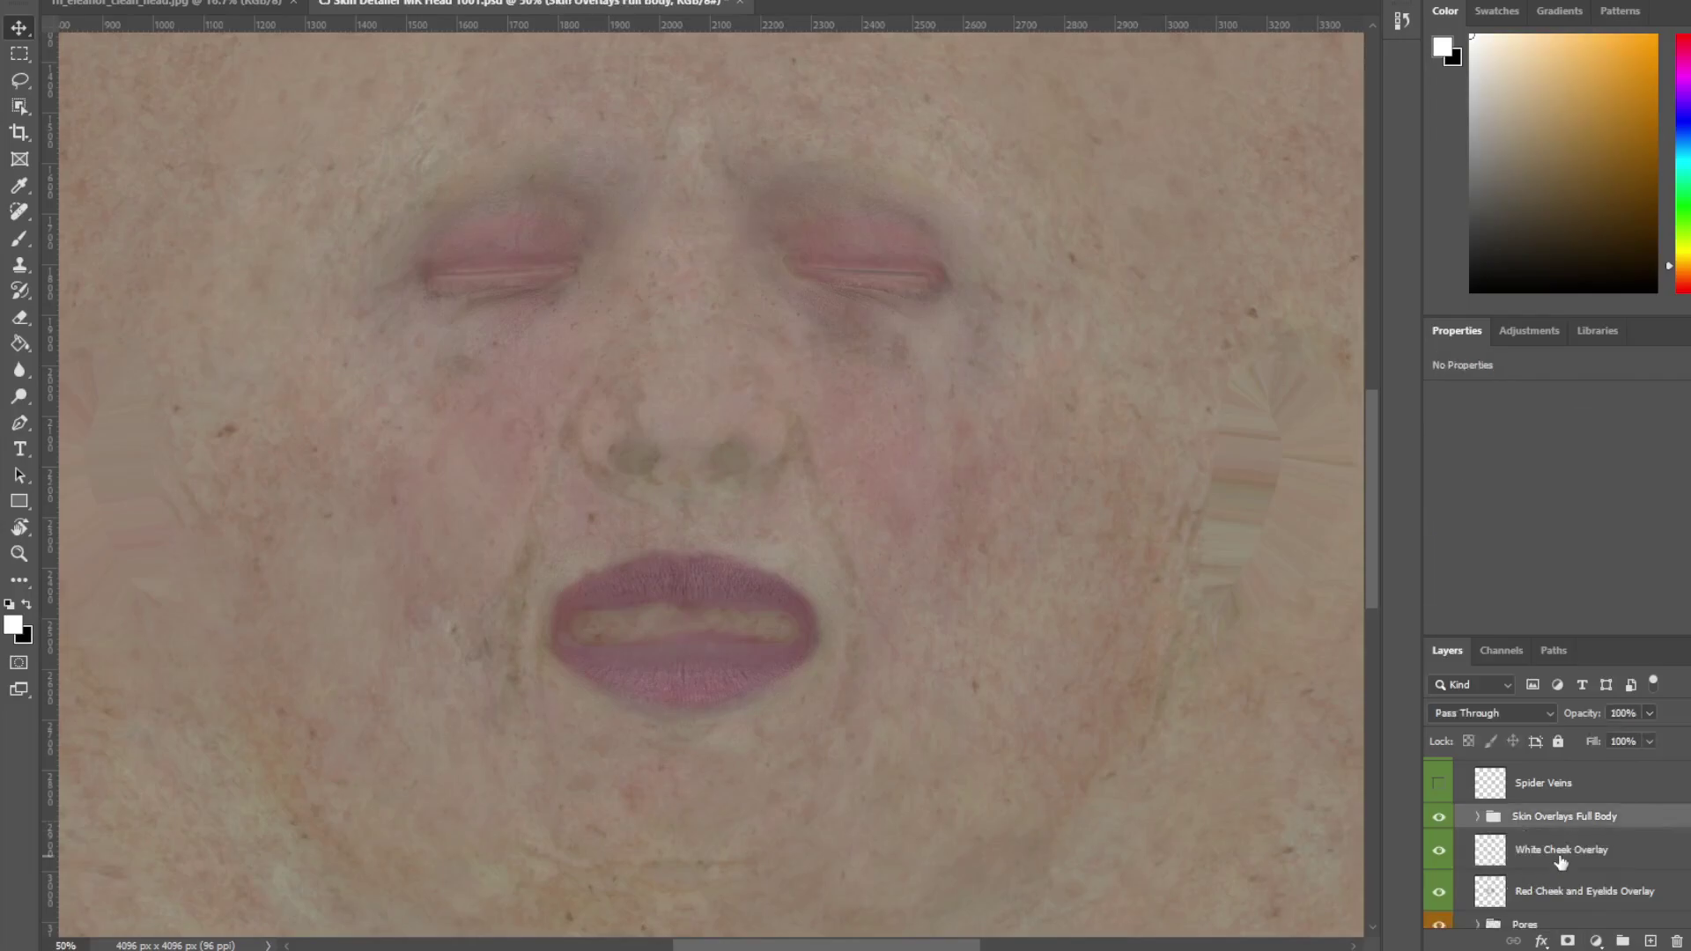
# - Show the Spider Veins and Spider Veins Blurred layers, with opacities of 21% and about 27% respectively
pyautogui.click(1535, 845)
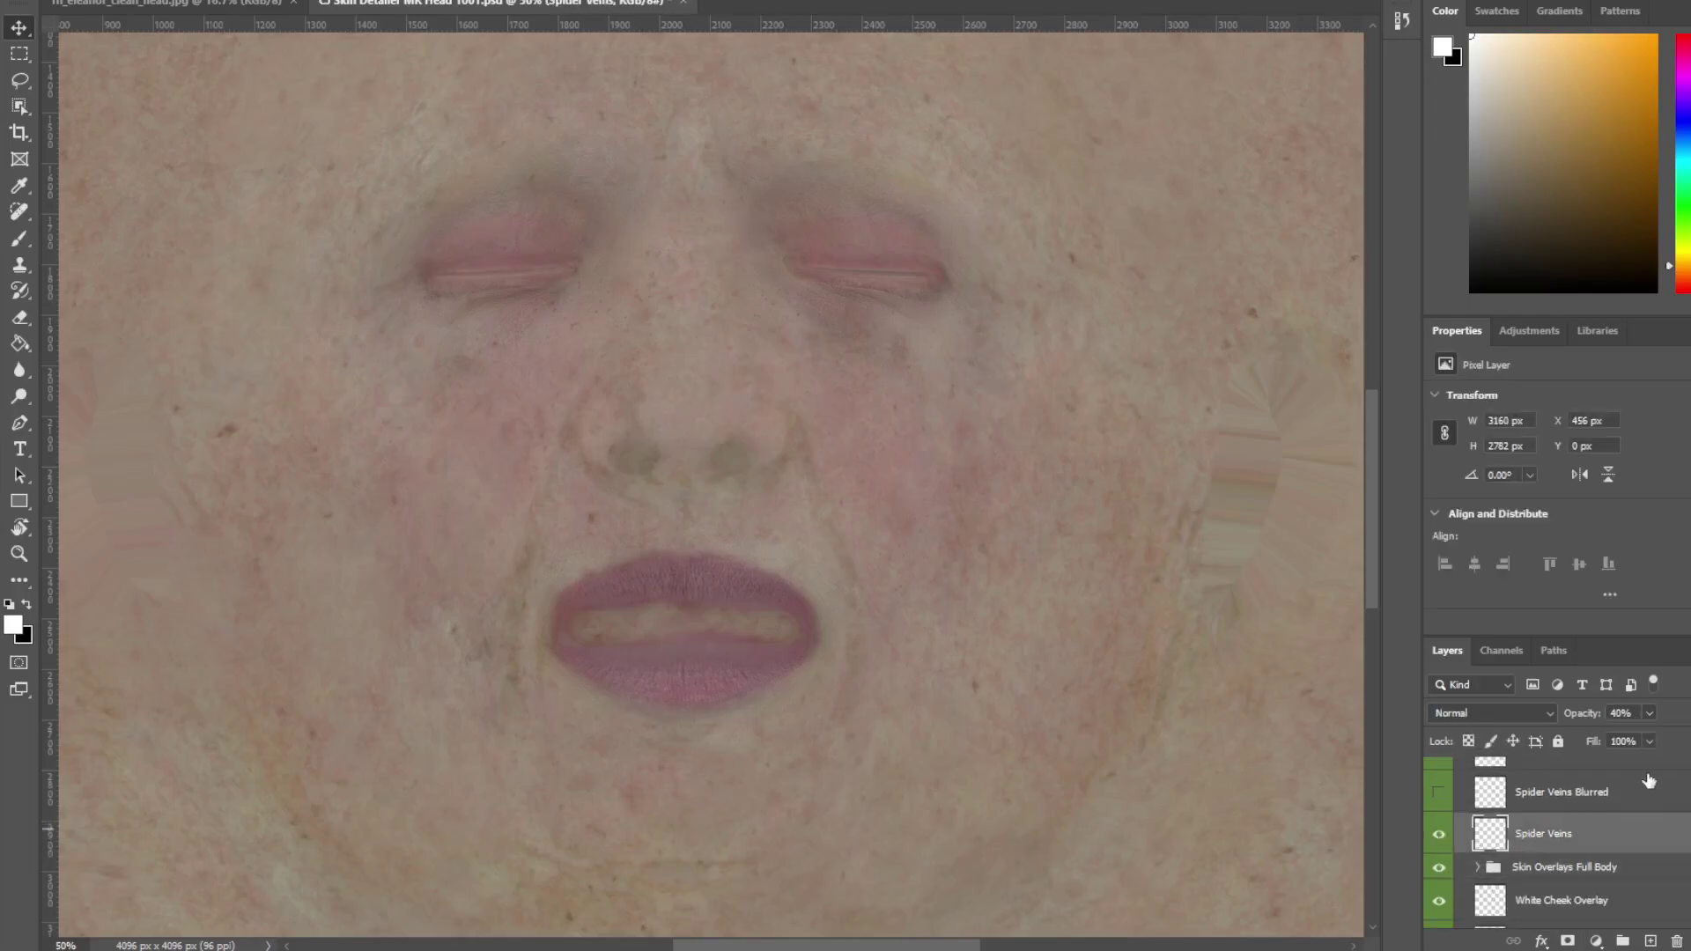
pyautogui.moveTo(1638, 739); pyautogui.dragTo(1671, 744)
pyautogui.click(1438, 791)
pyautogui.click(1569, 798)
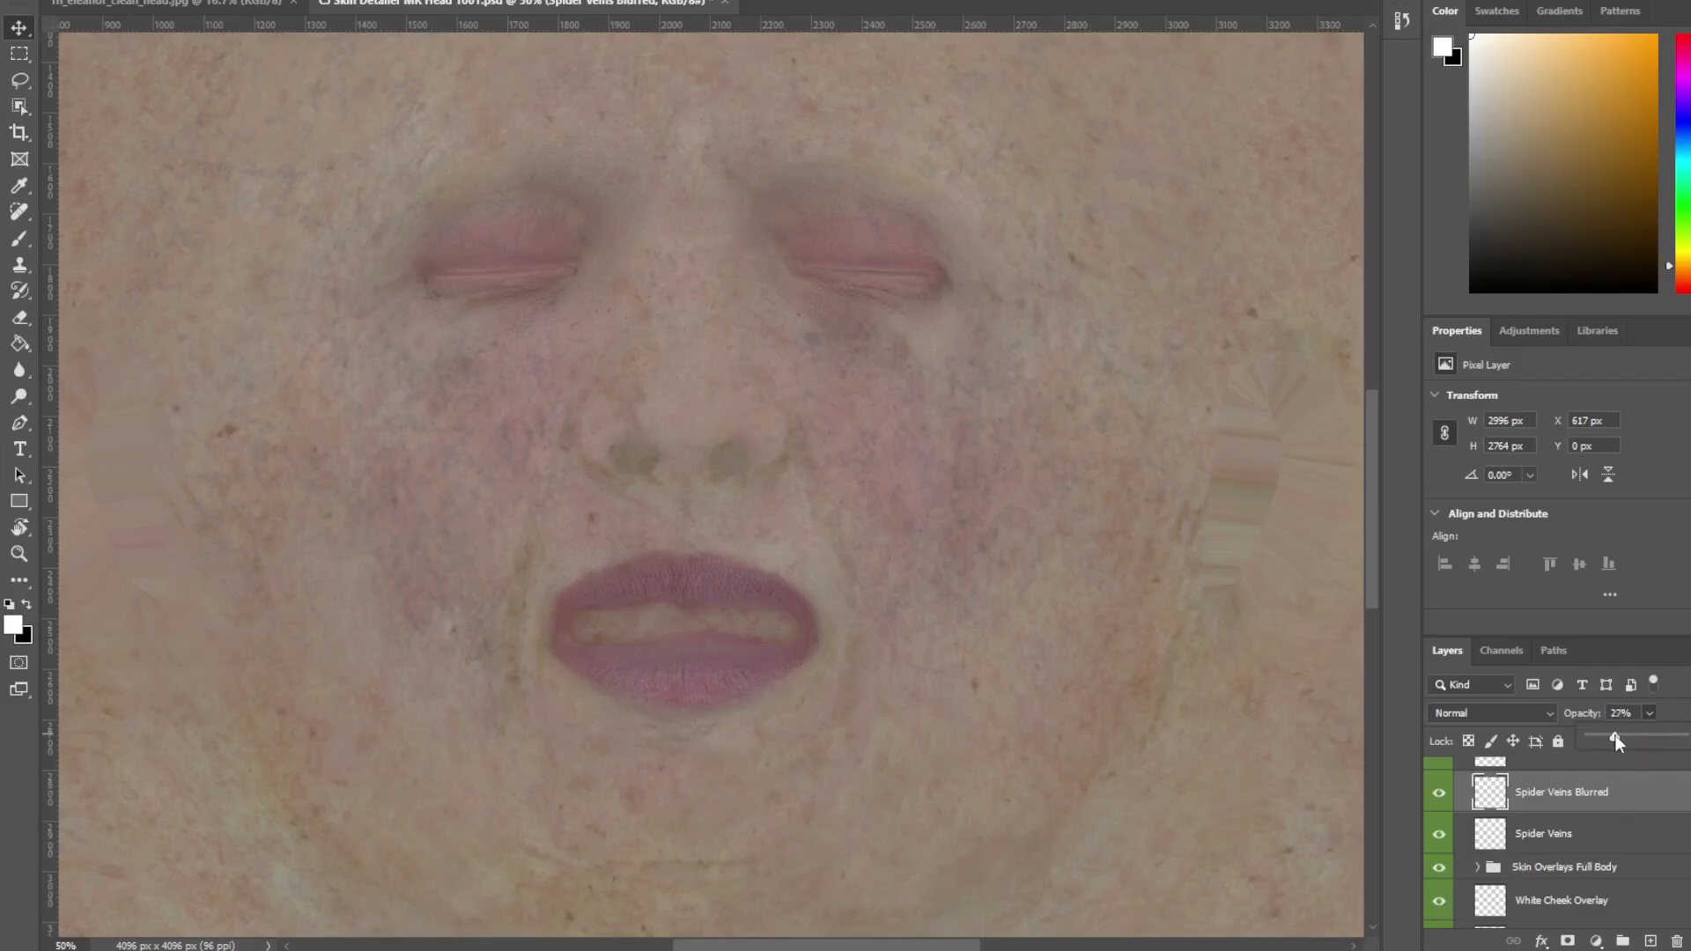
pyautogui.click(1563, 834)
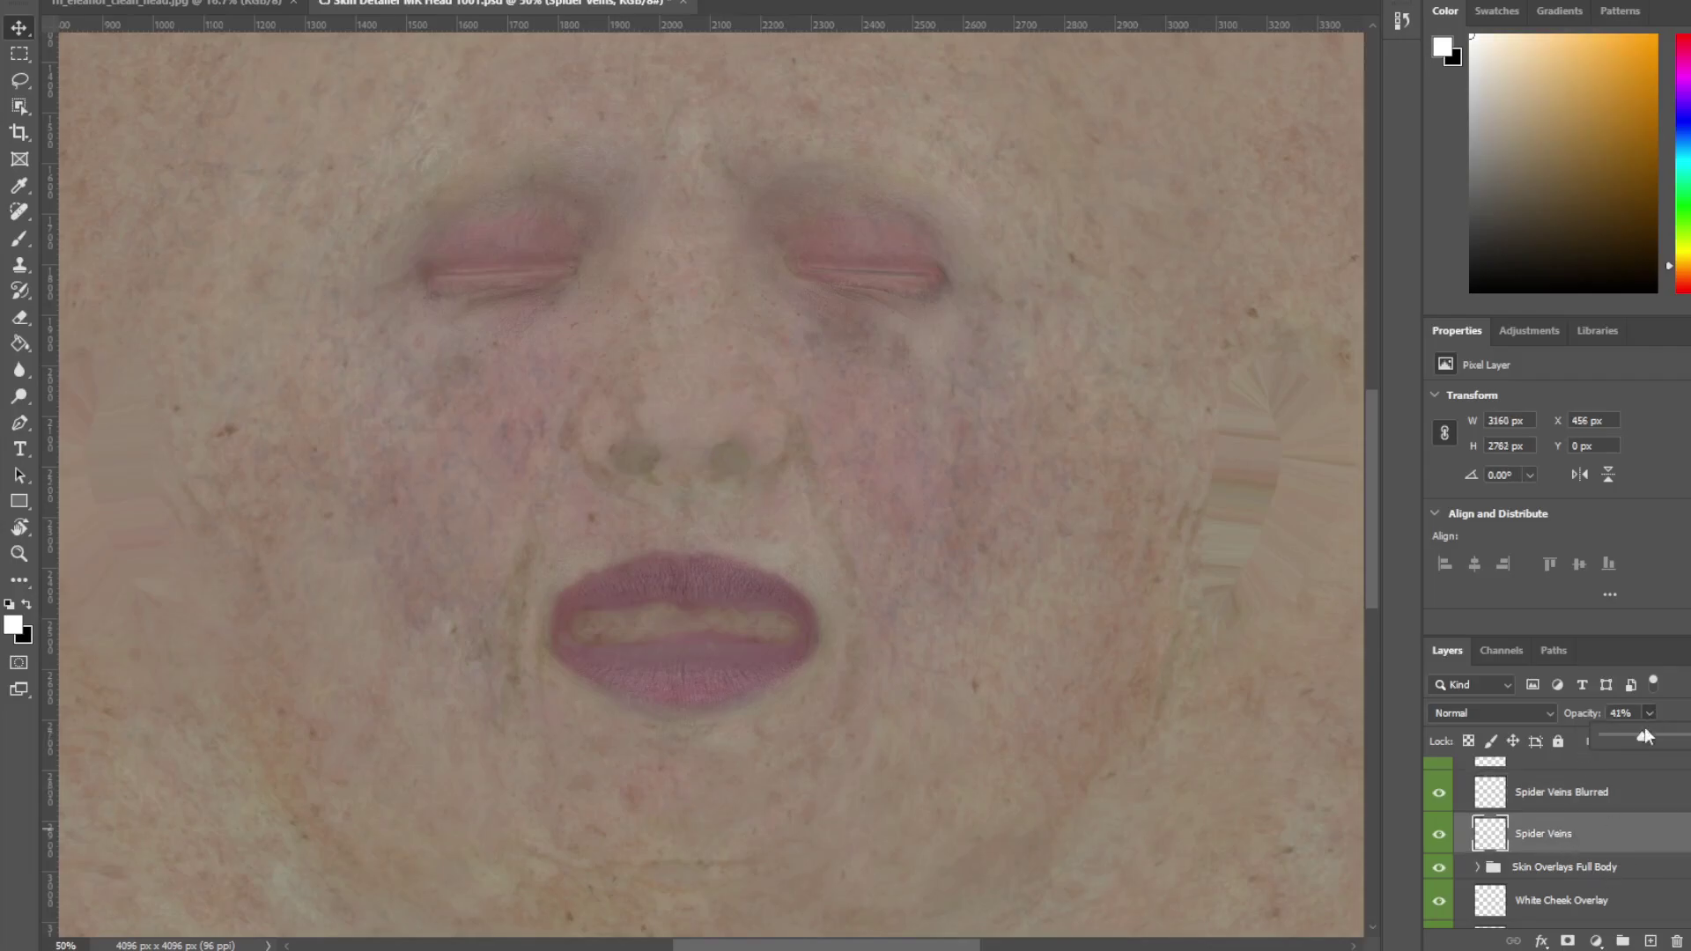
pyautogui.moveTo(1624, 740); pyautogui.dragTo(1626, 739)
# - Show the Acne 01 layer and set its opacity to 35%
pyautogui.scroll(2, 1532, 872)
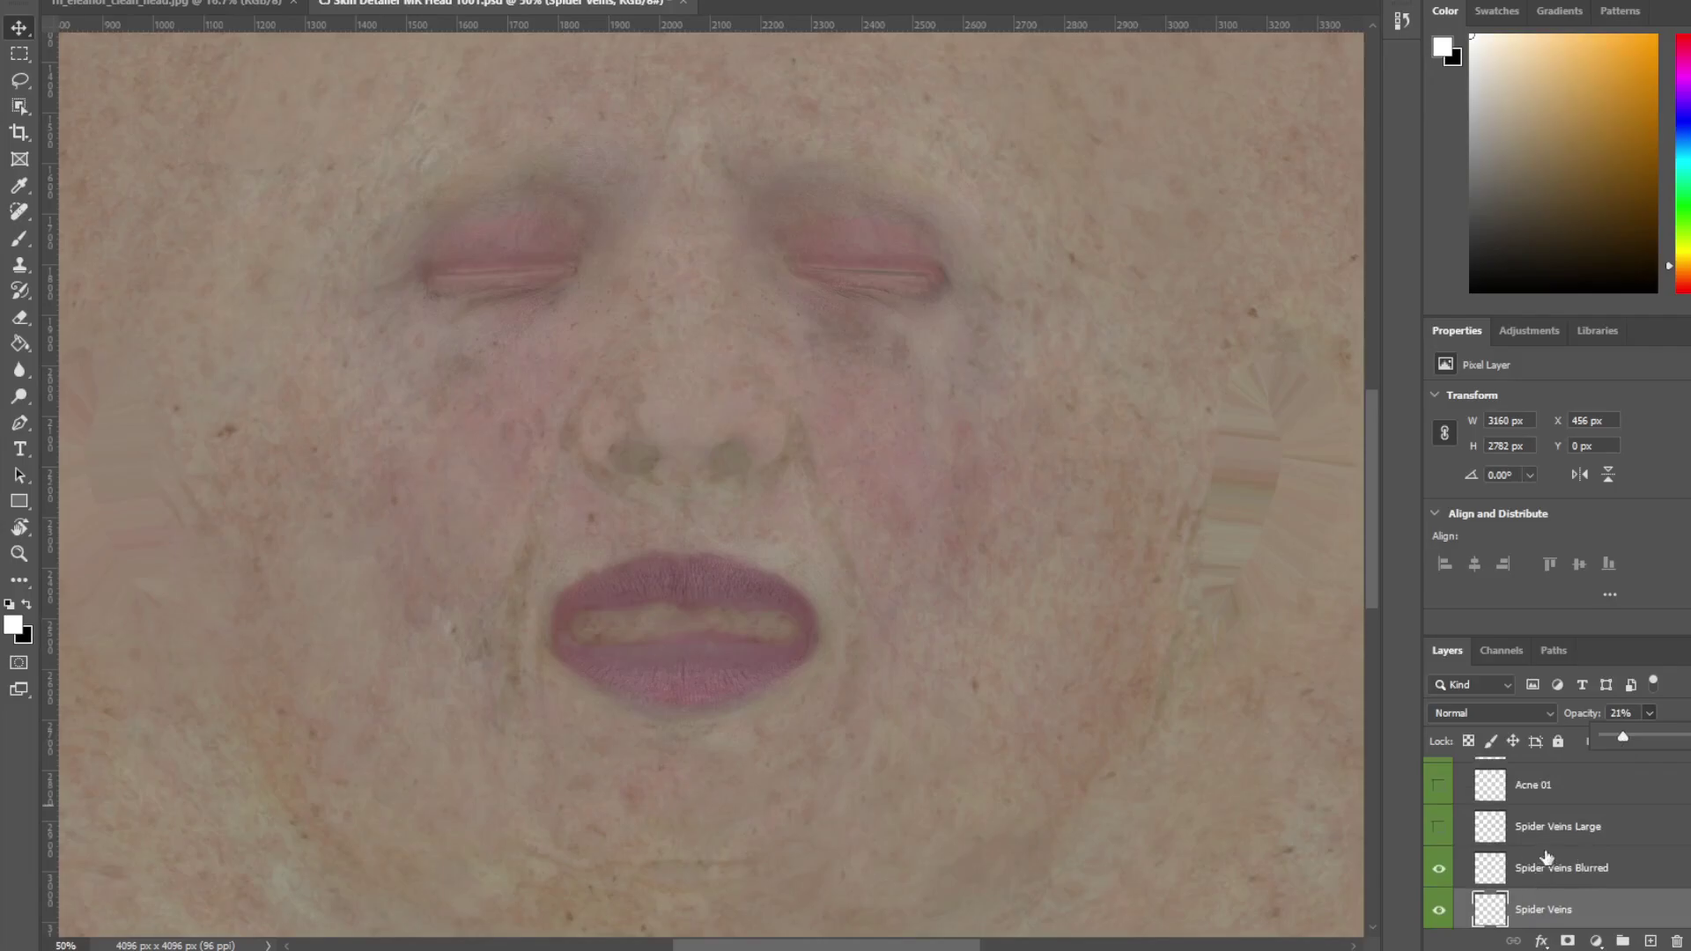
pyautogui.scroll(1, 1562, 841)
pyautogui.click(1438, 810)
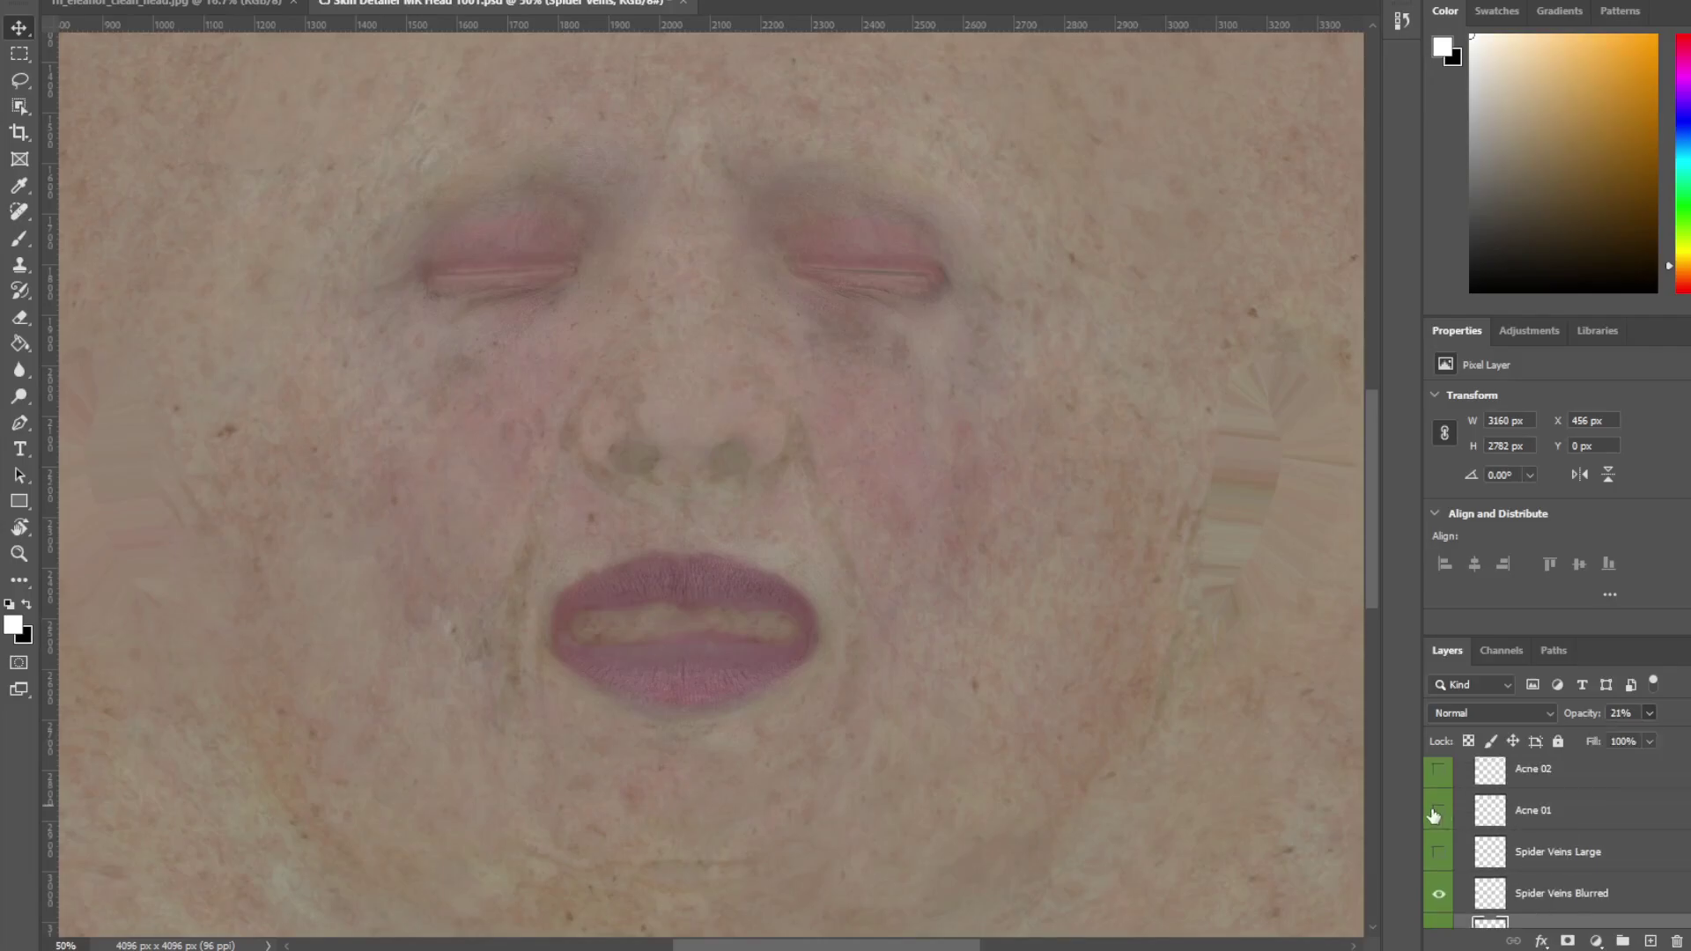
pyautogui.click(1532, 823)
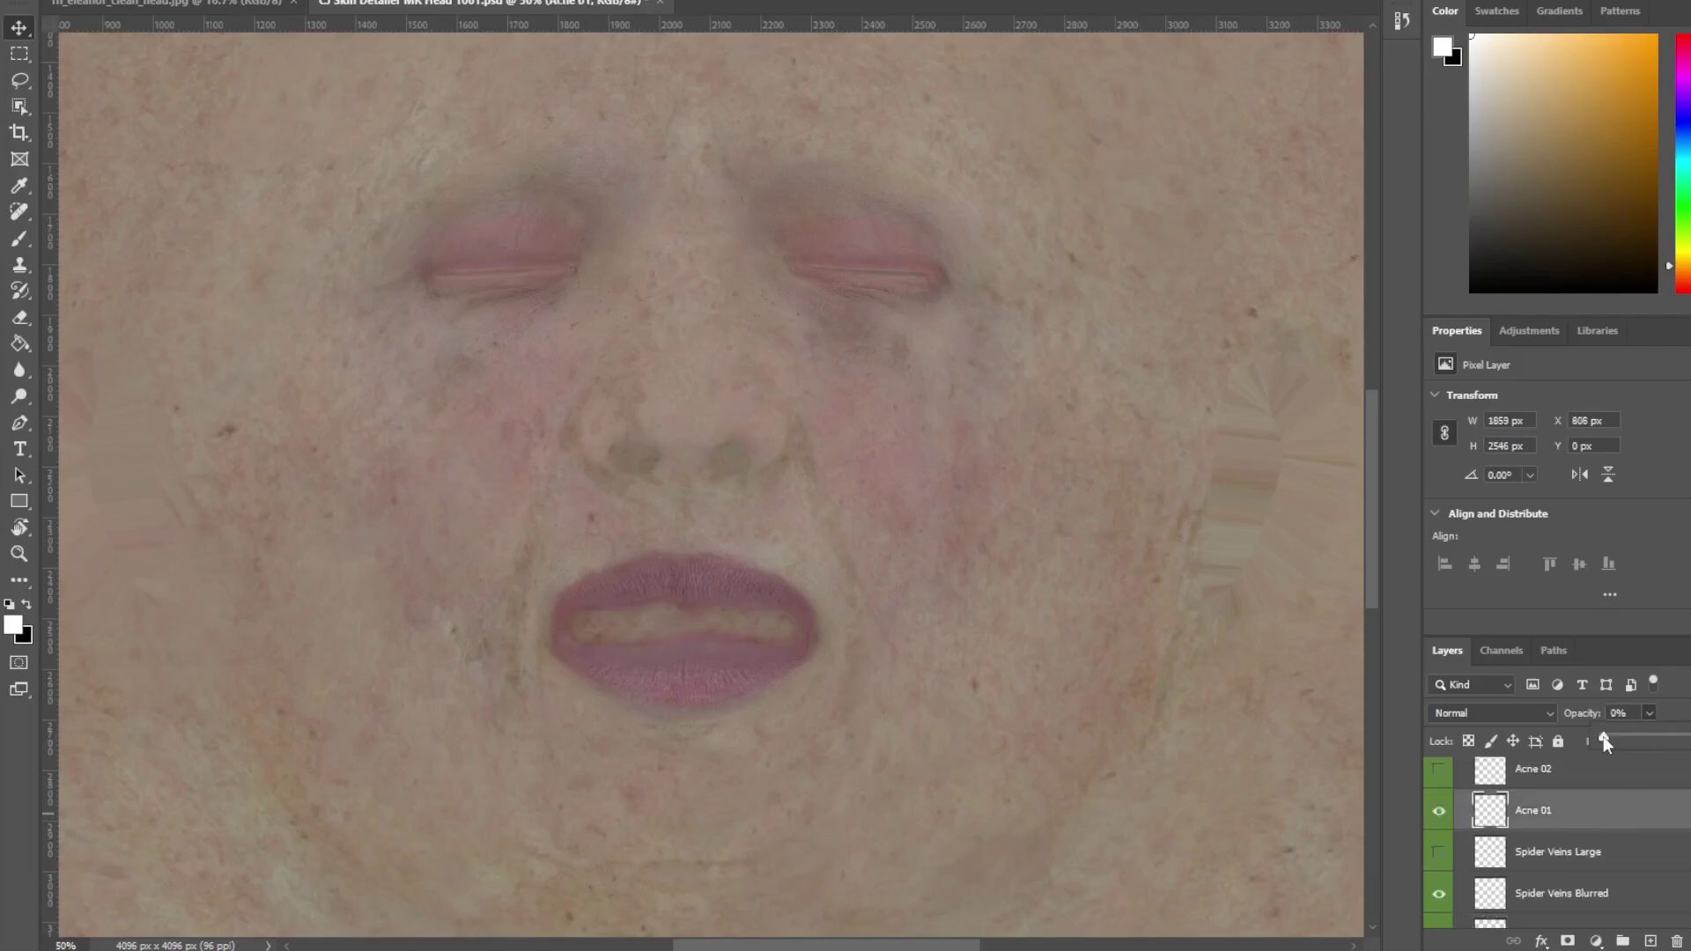
pyautogui.moveTo(1688, 739); pyautogui.dragTo(1636, 739)
# - Show the Acne 03 layer and set its opacity to 38%
pyautogui.scroll(2, 1516, 826)
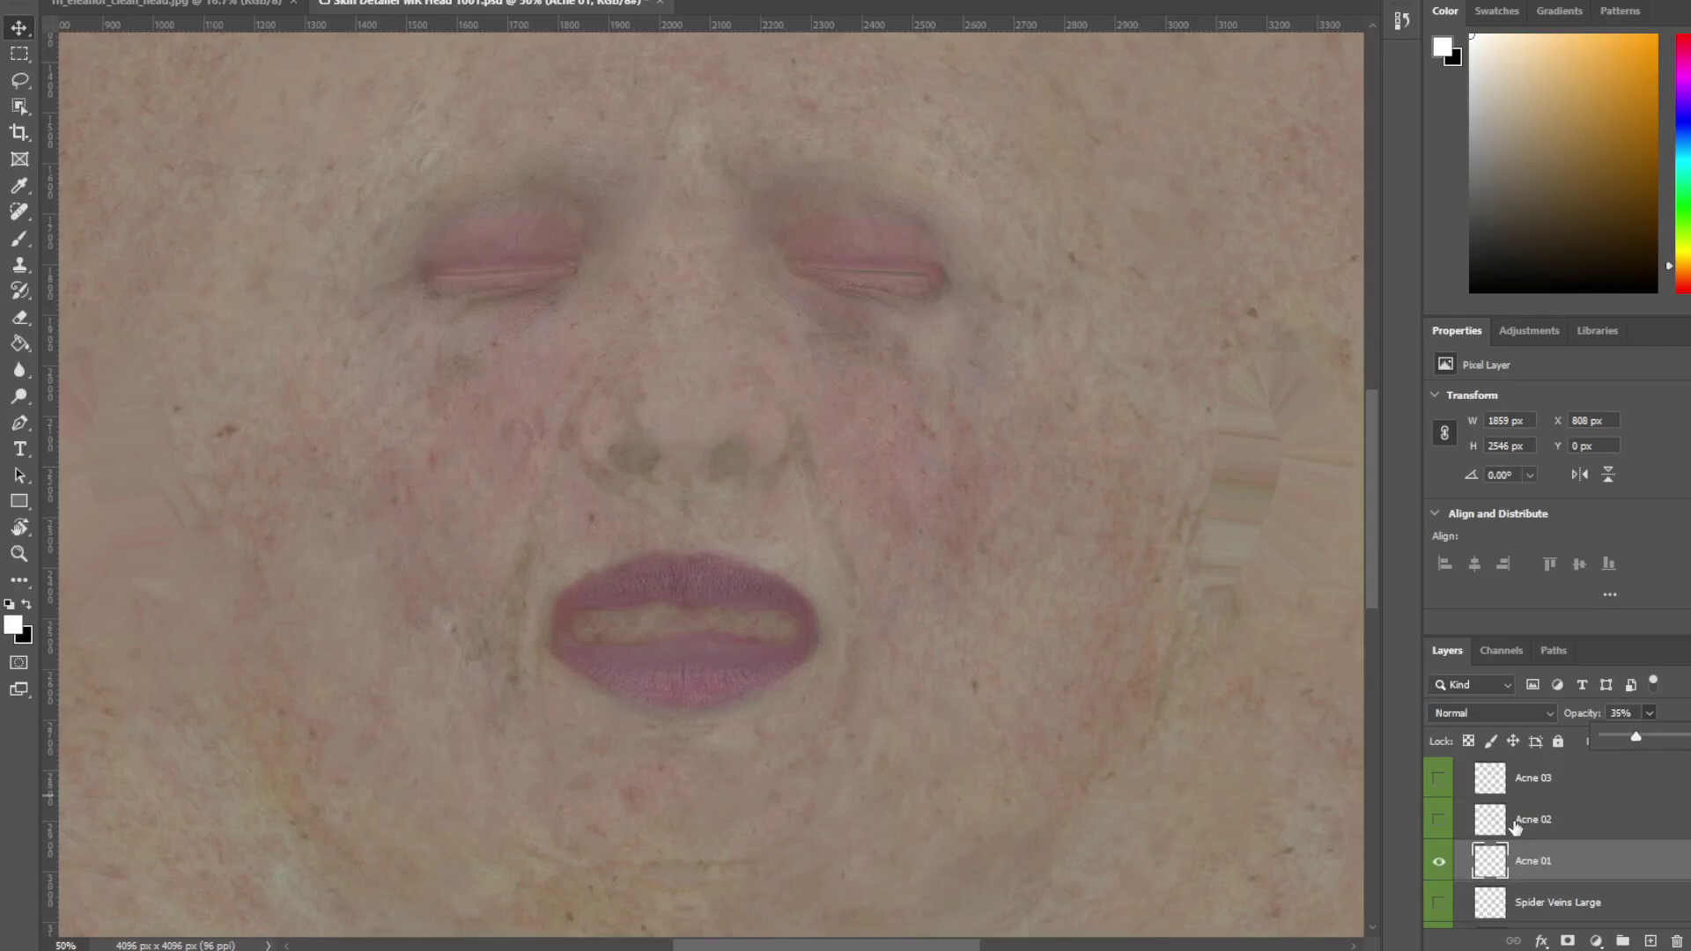
pyautogui.scroll(1, 1515, 826)
pyautogui.click(1438, 803)
pyautogui.click(1574, 802)
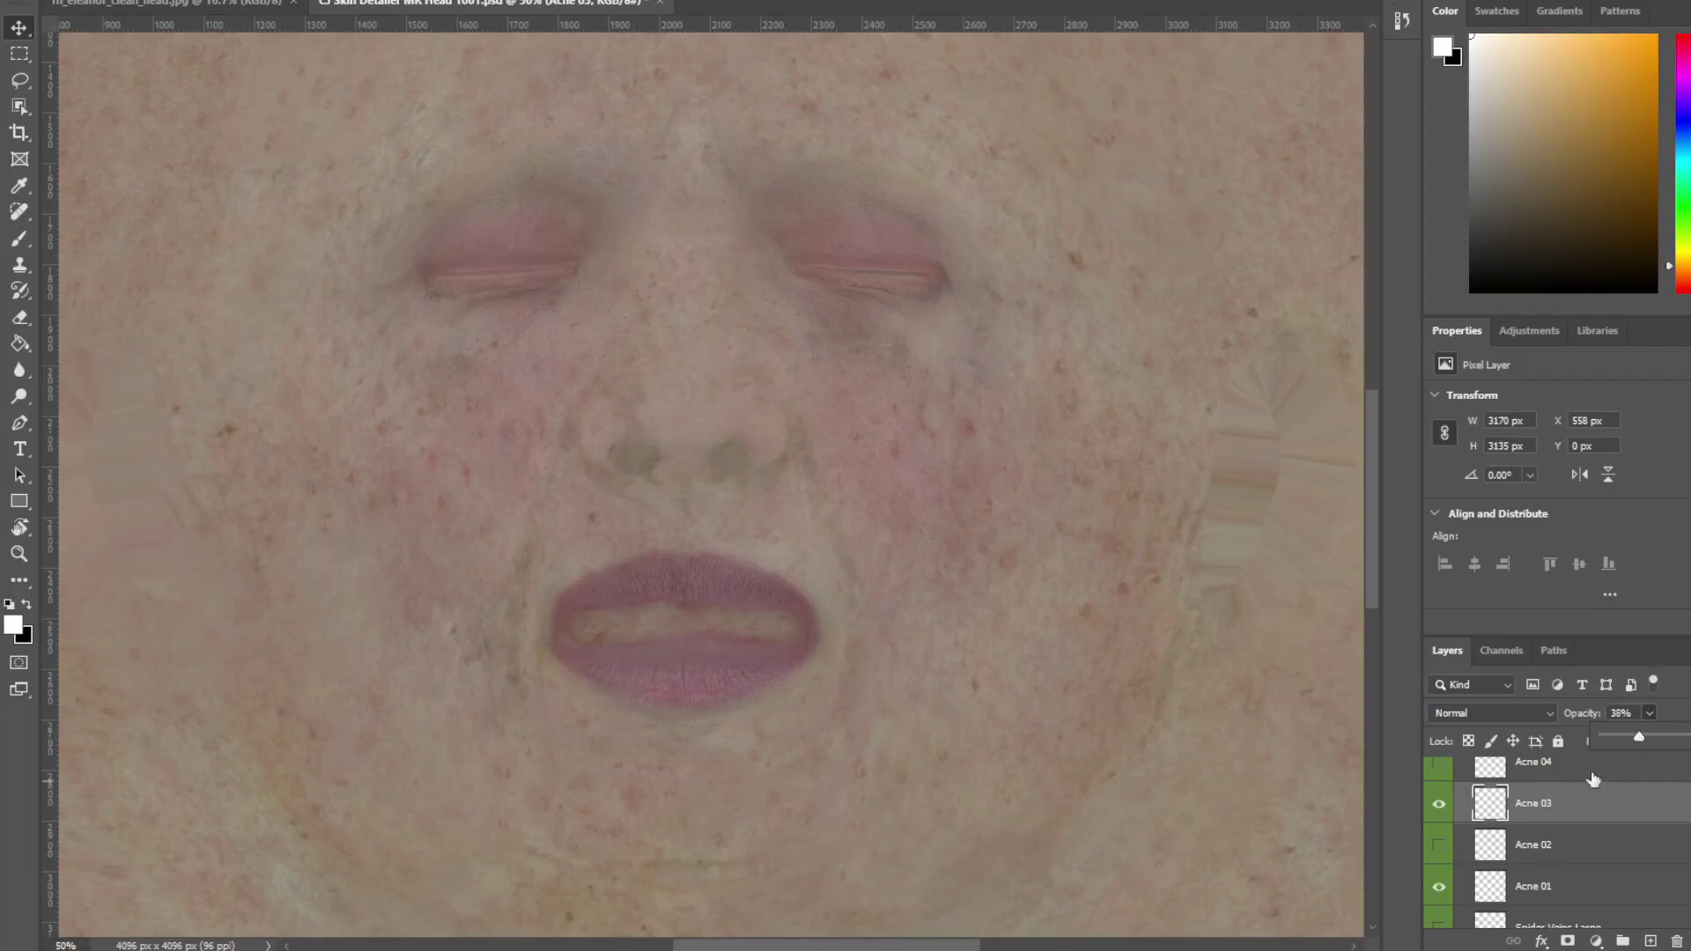
# - Show the Eye Wrinkles 01 layer and set its opacity to 45%
pyautogui.scroll(2, 1541, 817)
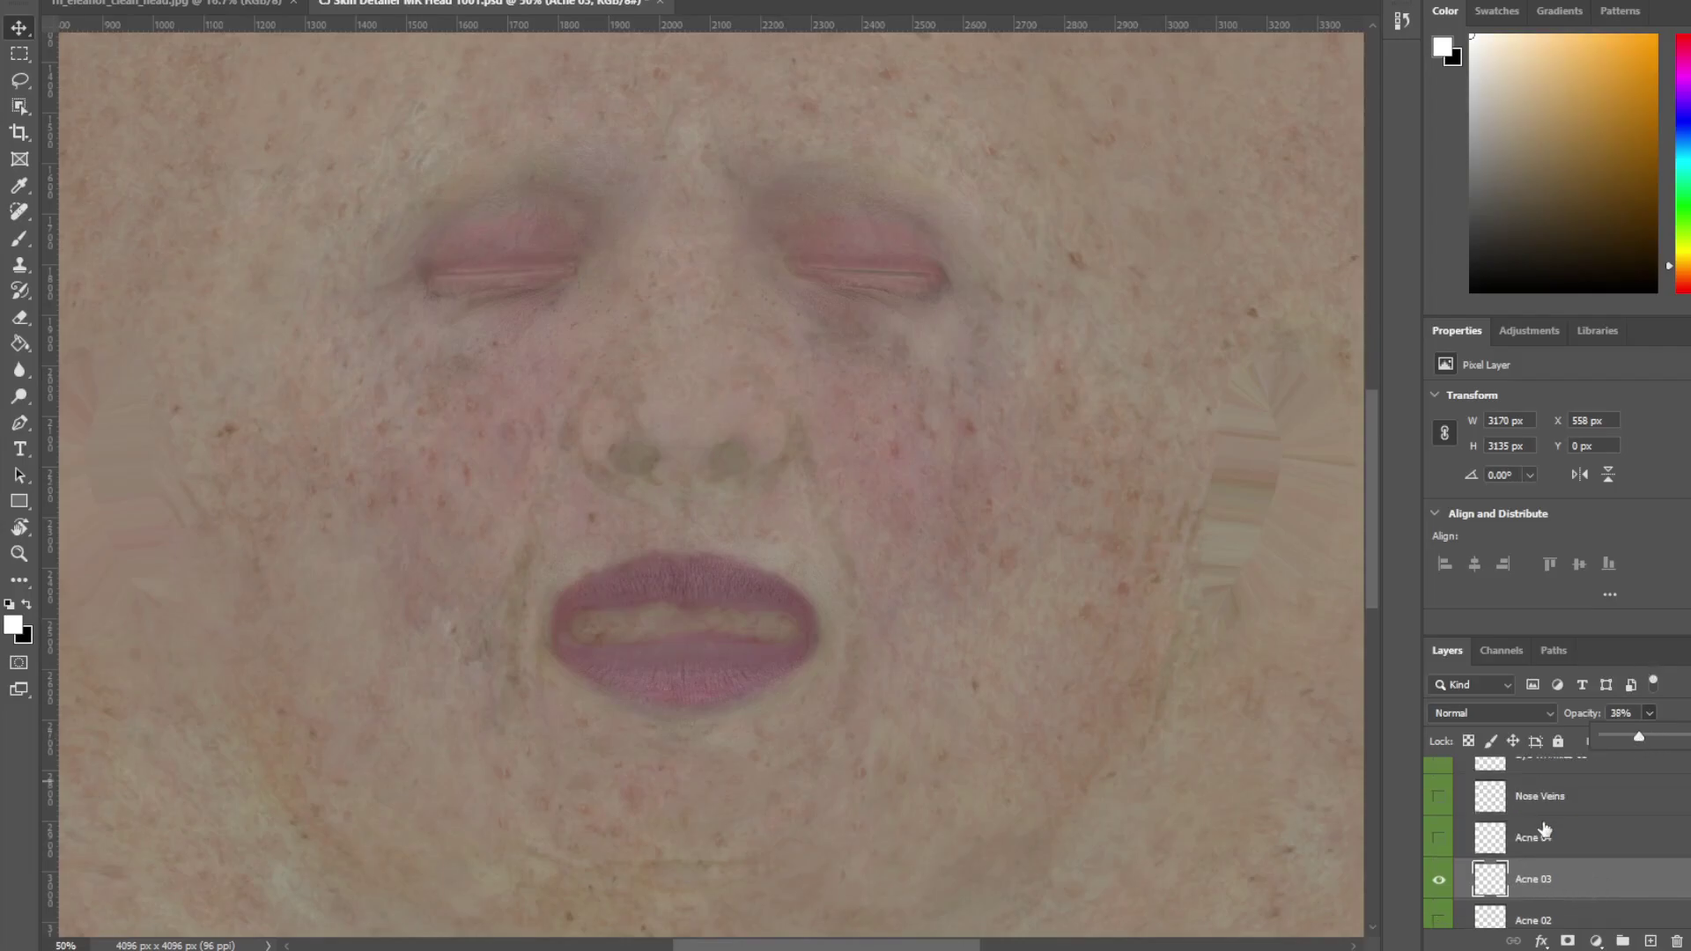
pyautogui.scroll(1, 1541, 827)
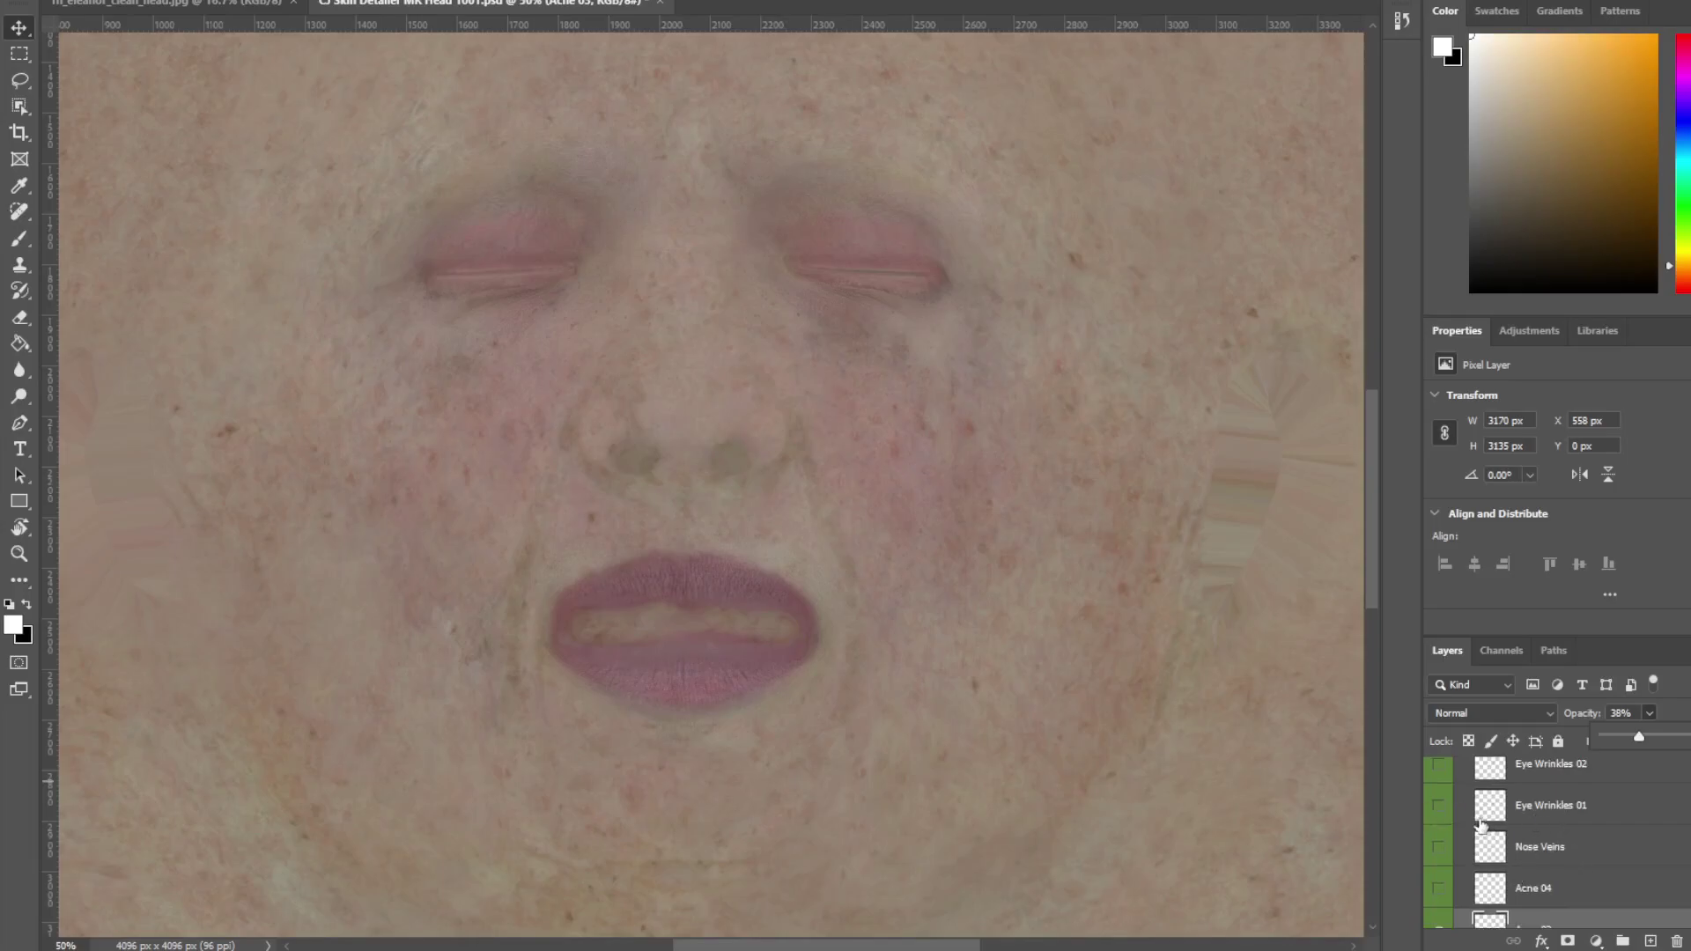
pyautogui.click(1439, 808)
pyautogui.click(1439, 808)
pyautogui.click(1565, 810)
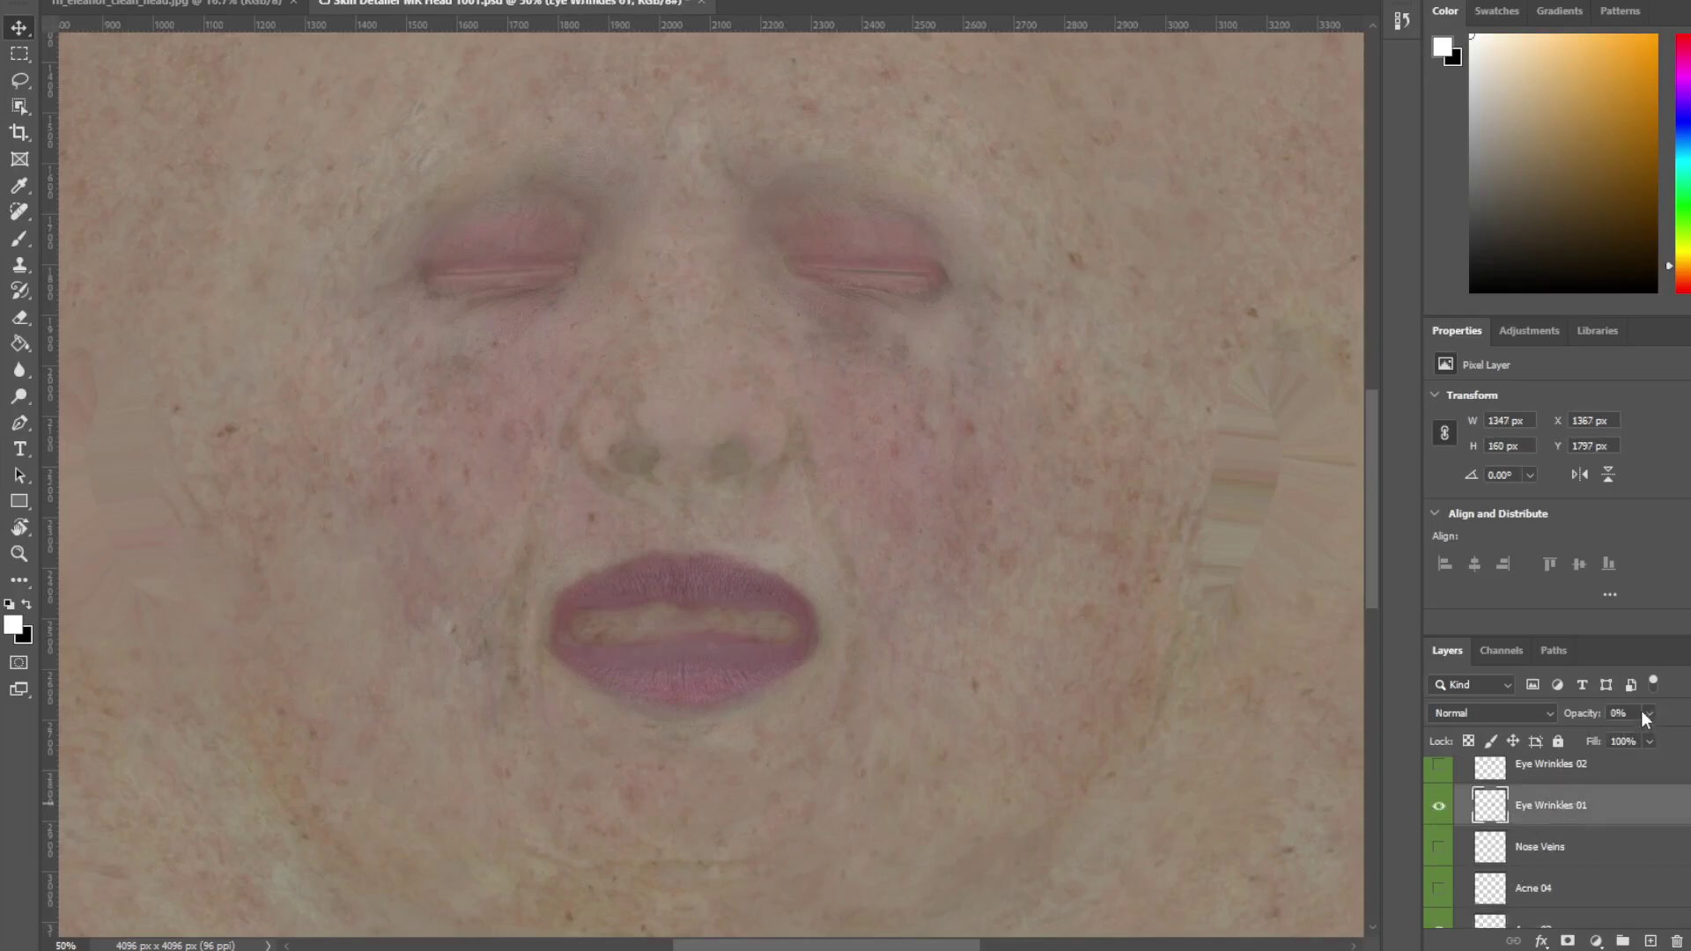
pyautogui.moveTo(1602, 738); pyautogui.dragTo(1656, 739)
pyautogui.scroll(3, 1542, 826)
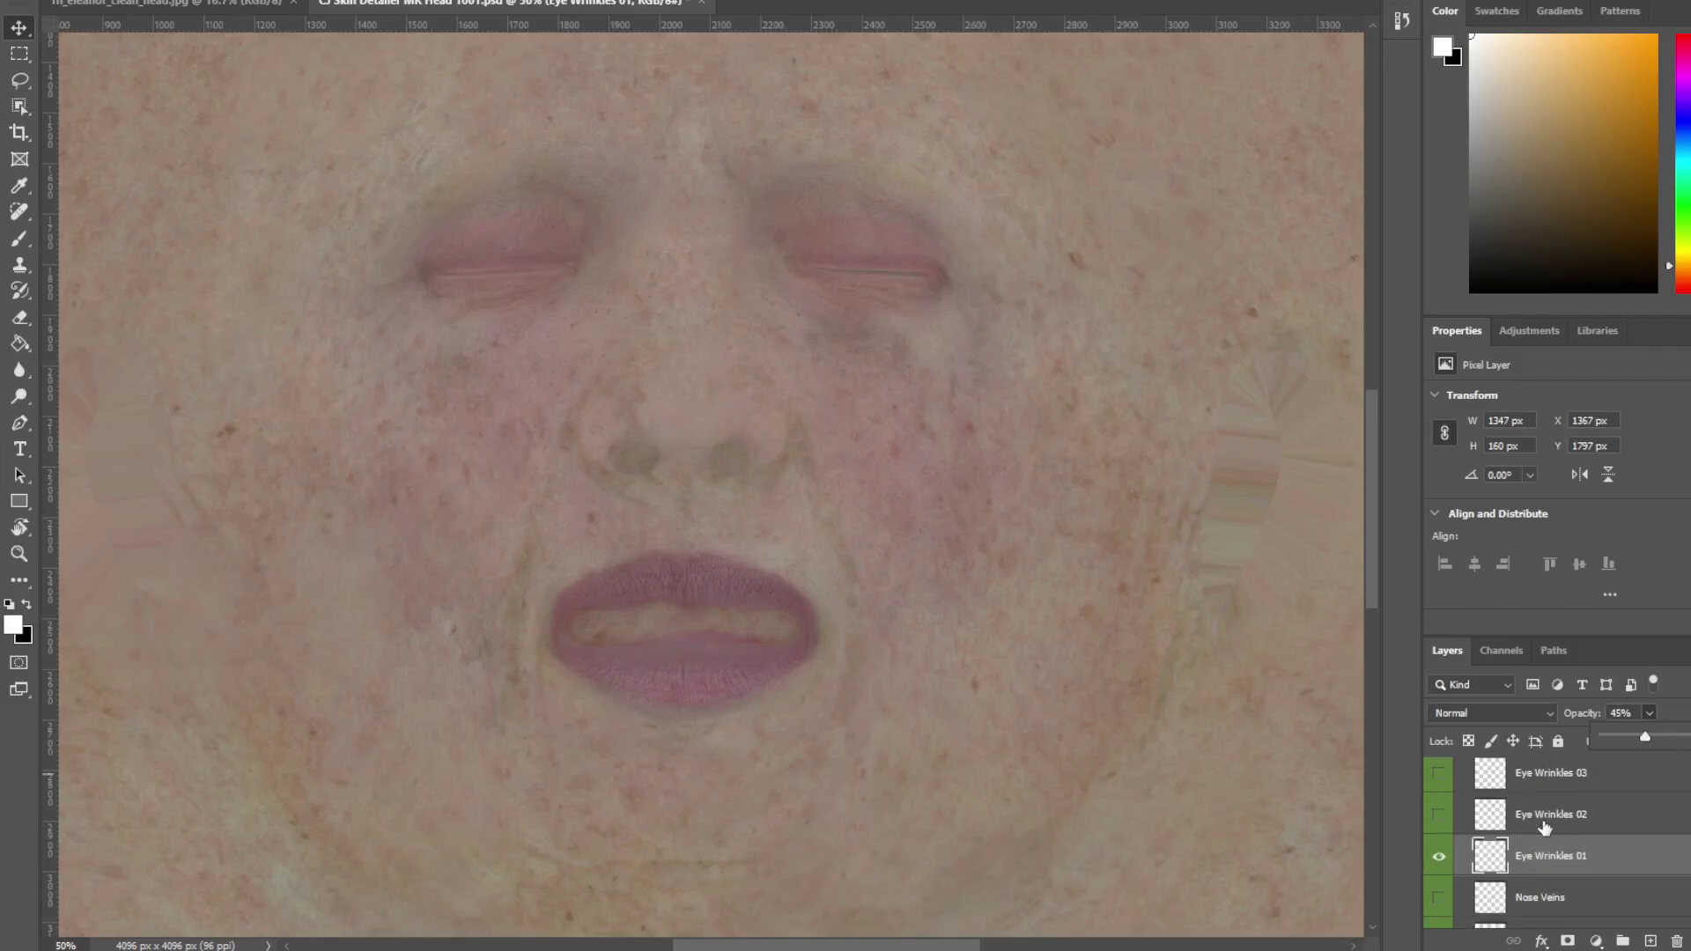
# - Show the Eye Veins layer, set its opacity to 41%, and collapse the Skin Overlays group
pyautogui.click(1439, 782)
pyautogui.click(1532, 791)
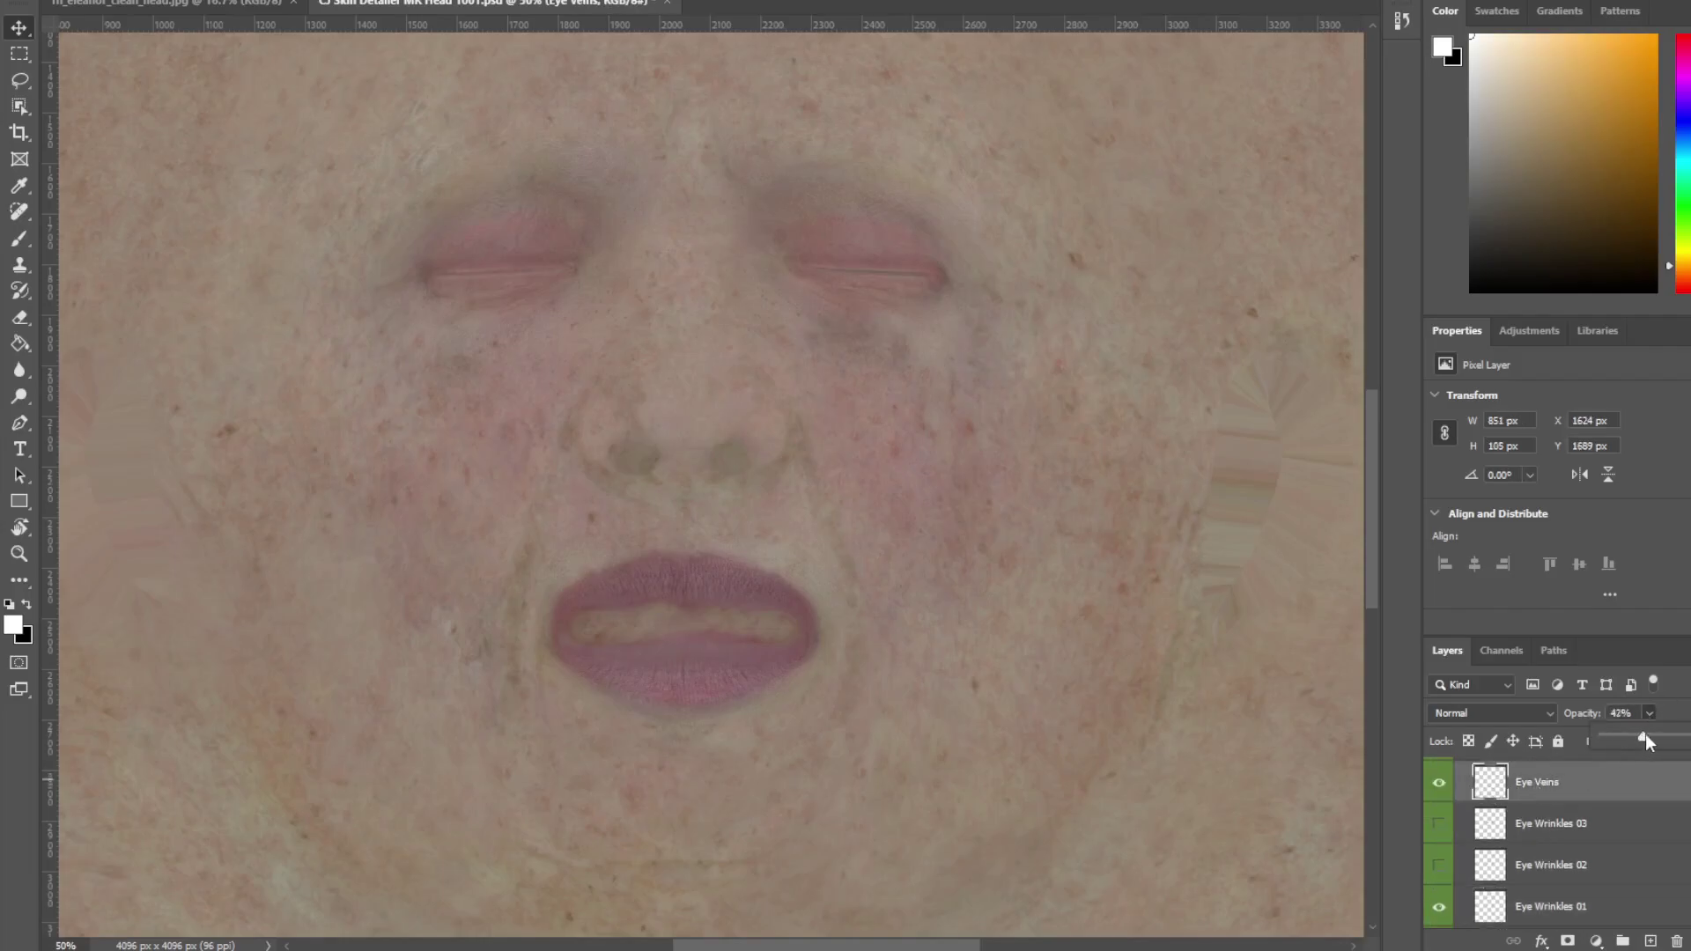
pyautogui.moveTo(1643, 738); pyautogui.dragTo(1689, 740)
pyautogui.moveTo(1639, 739); pyautogui.dragTo(1642, 739)
pyautogui.scroll(2, 1497, 819)
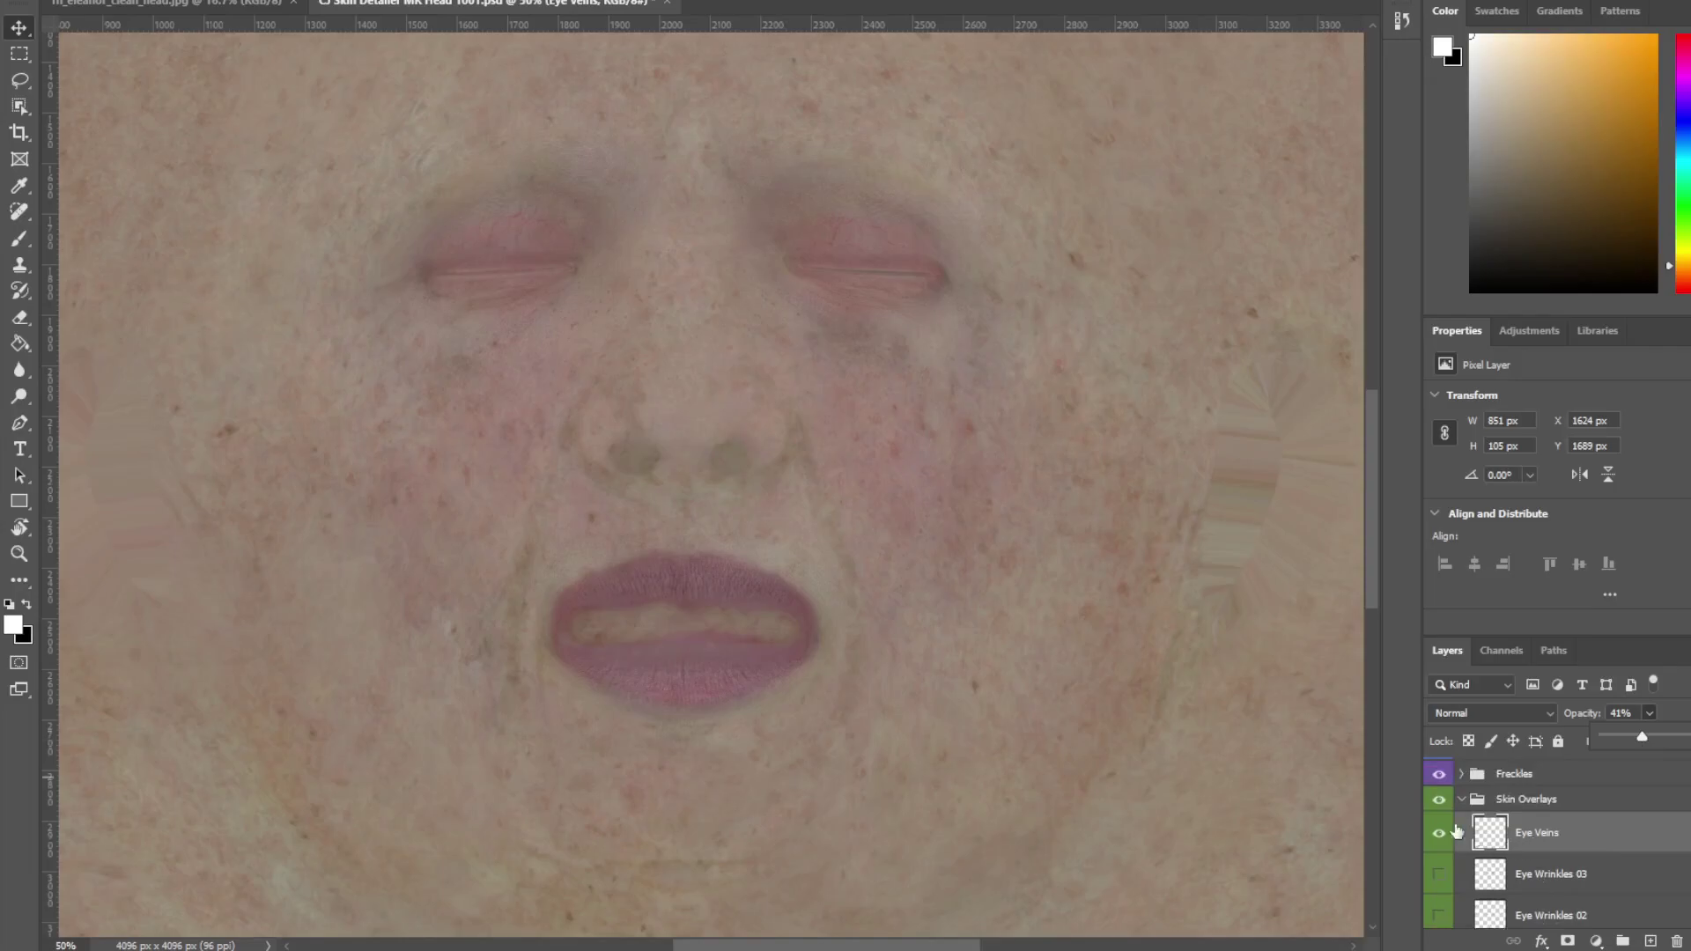
pyautogui.click(1464, 800)
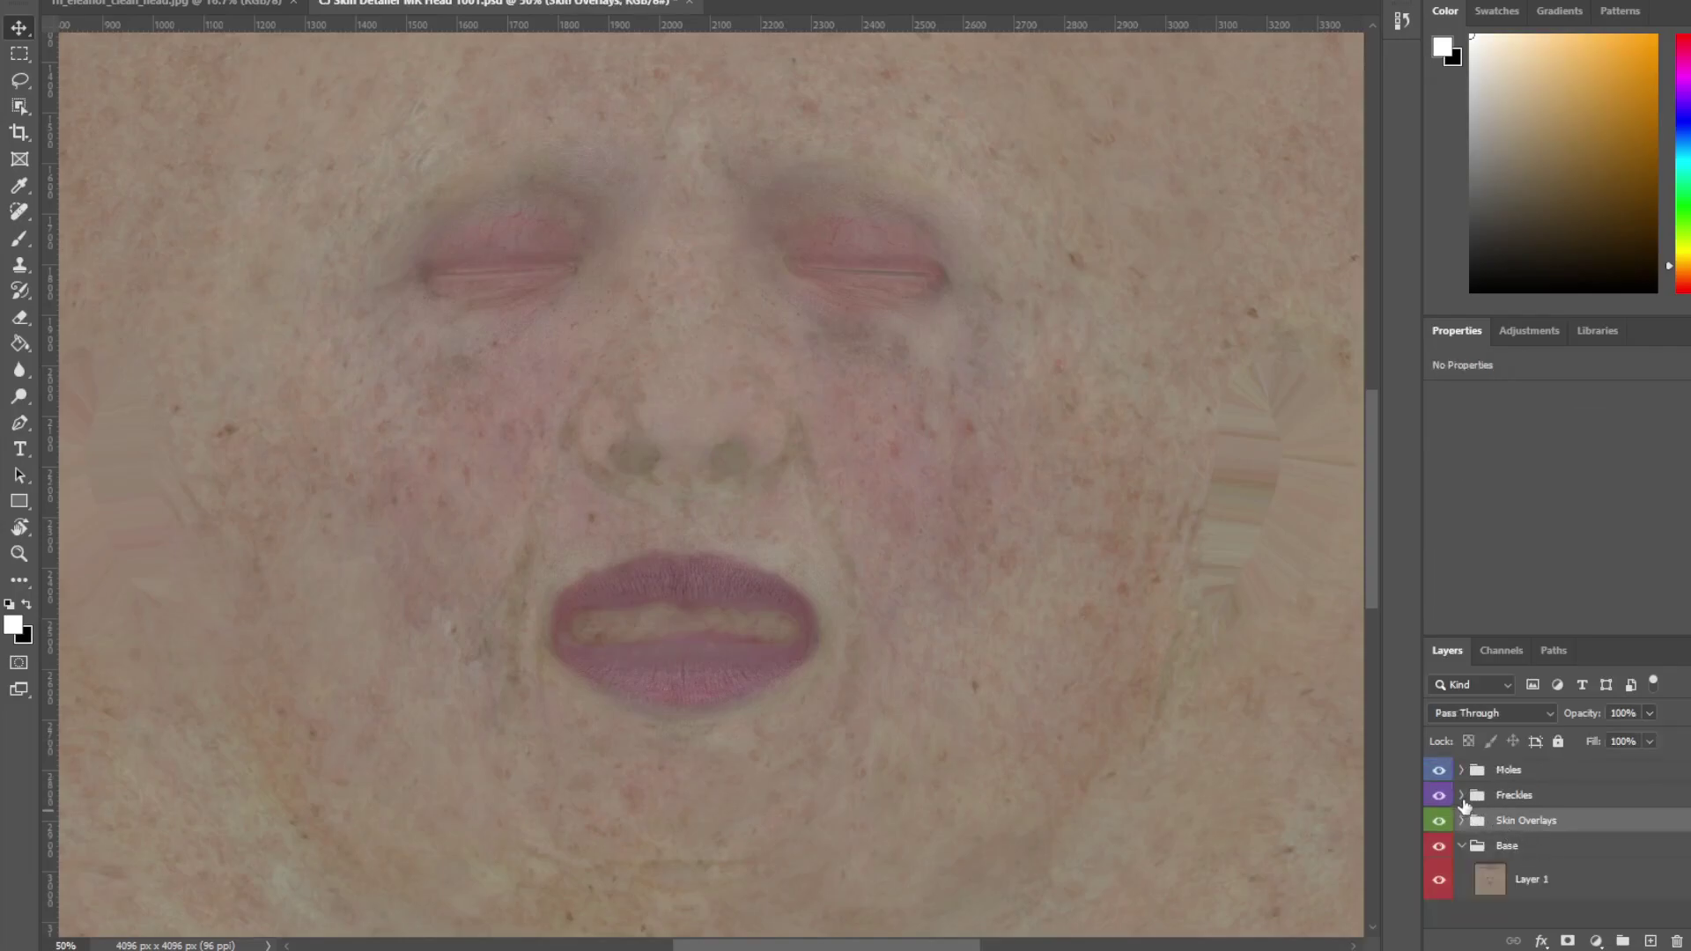
# - Expand the Freckles group and show the Cheeks Heavy layer at 34% opacity
pyautogui.click(1461, 796)
pyautogui.scroll(-4, 1558, 837)
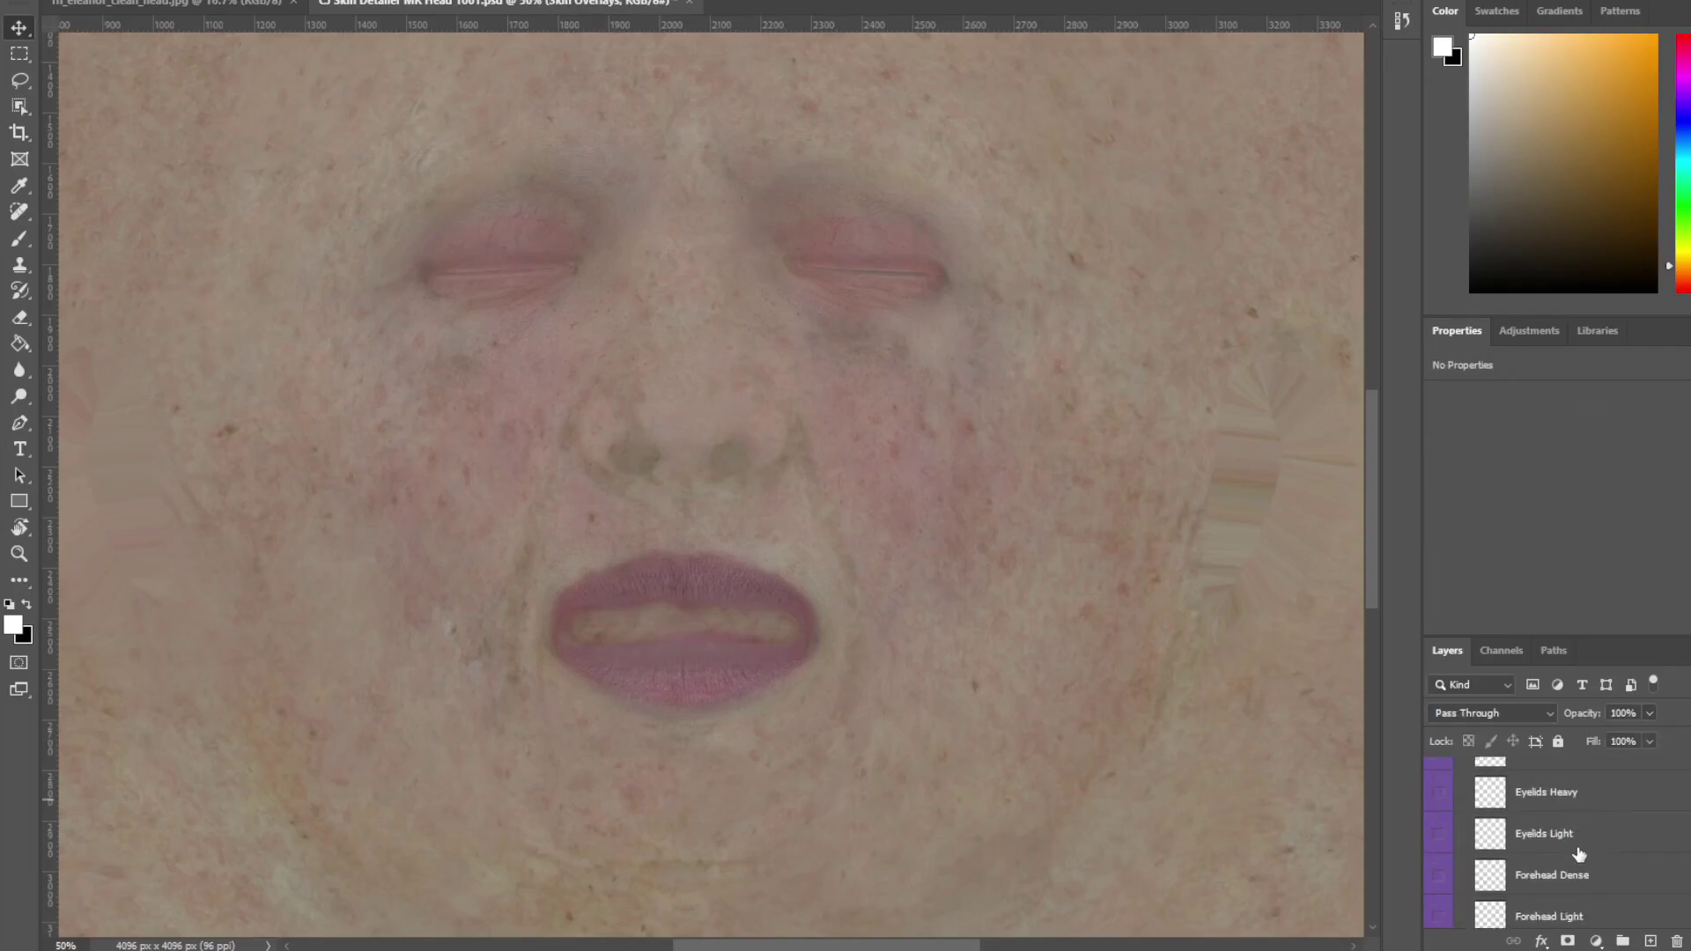
pyautogui.scroll(-6, 1577, 854)
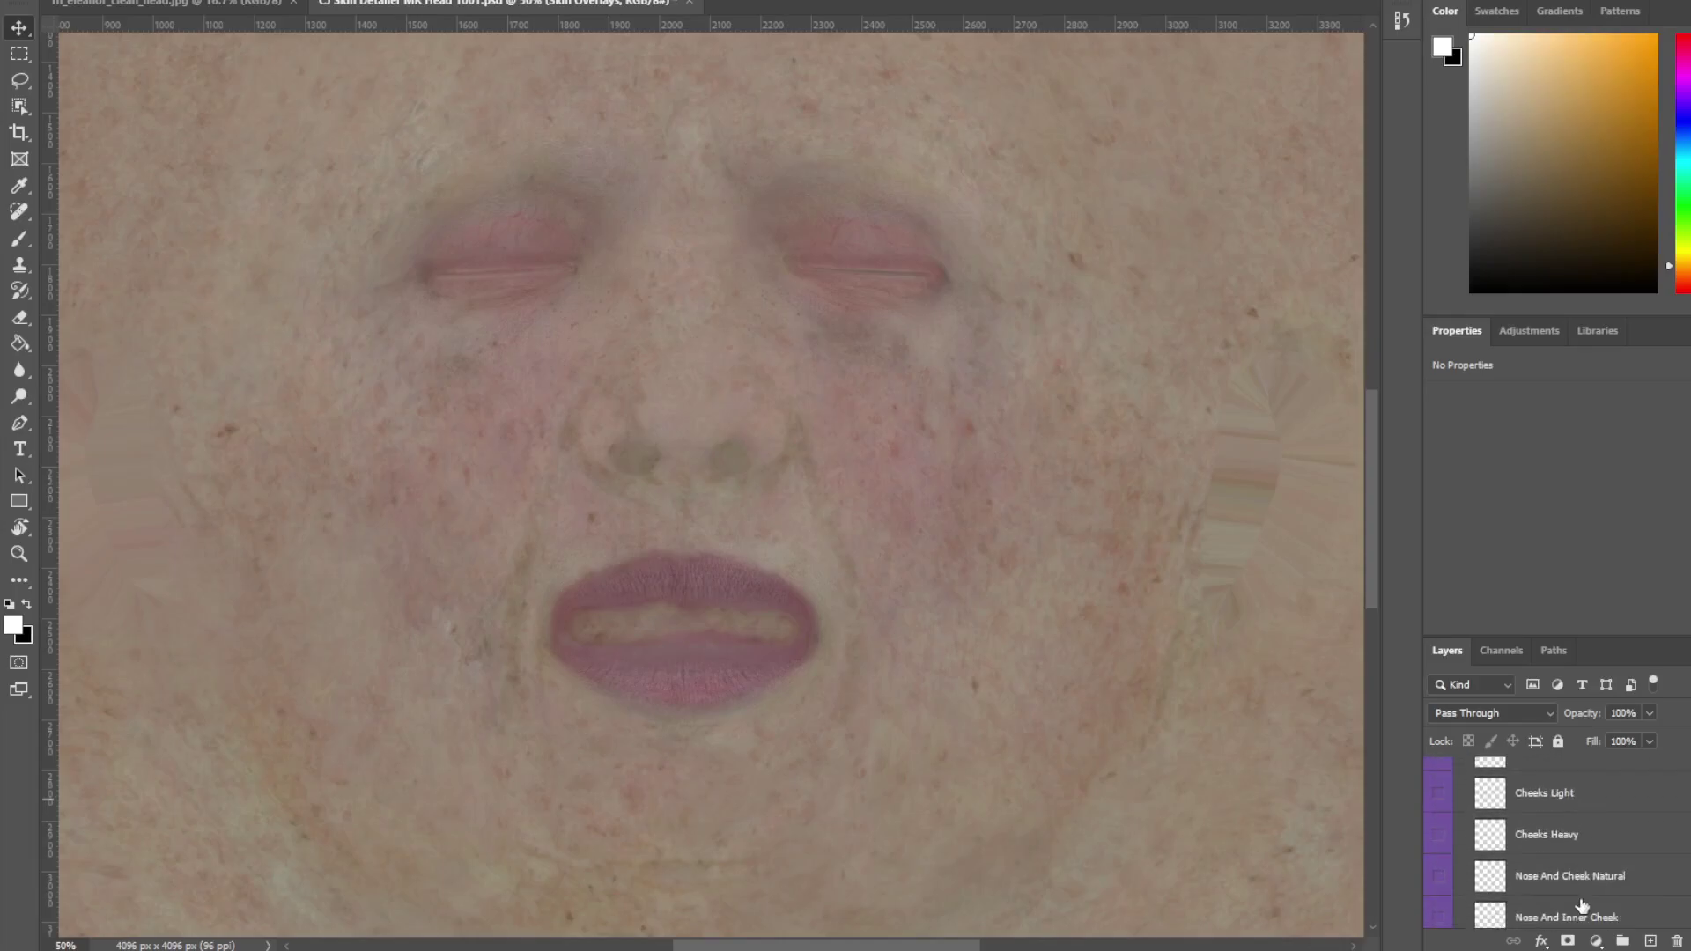
pyautogui.click(1438, 834)
pyautogui.click(1554, 835)
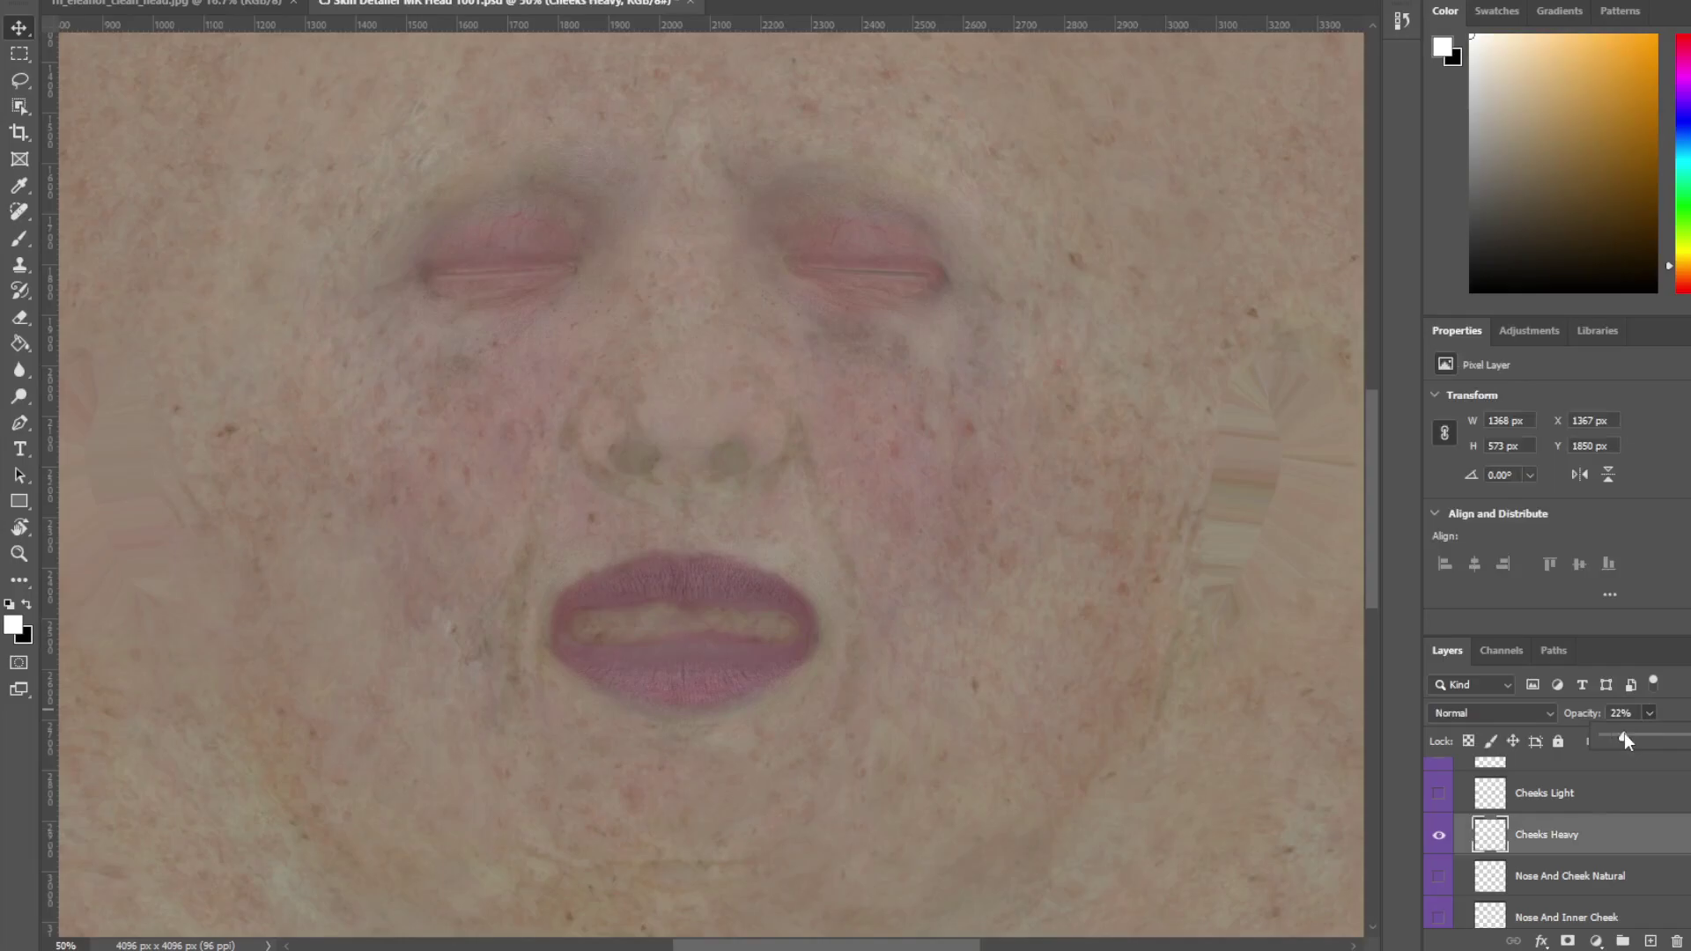
pyautogui.moveTo(1629, 740); pyautogui.dragTo(1681, 745)
pyautogui.click(157, 2)
pyautogui.moveTo(203, 3)
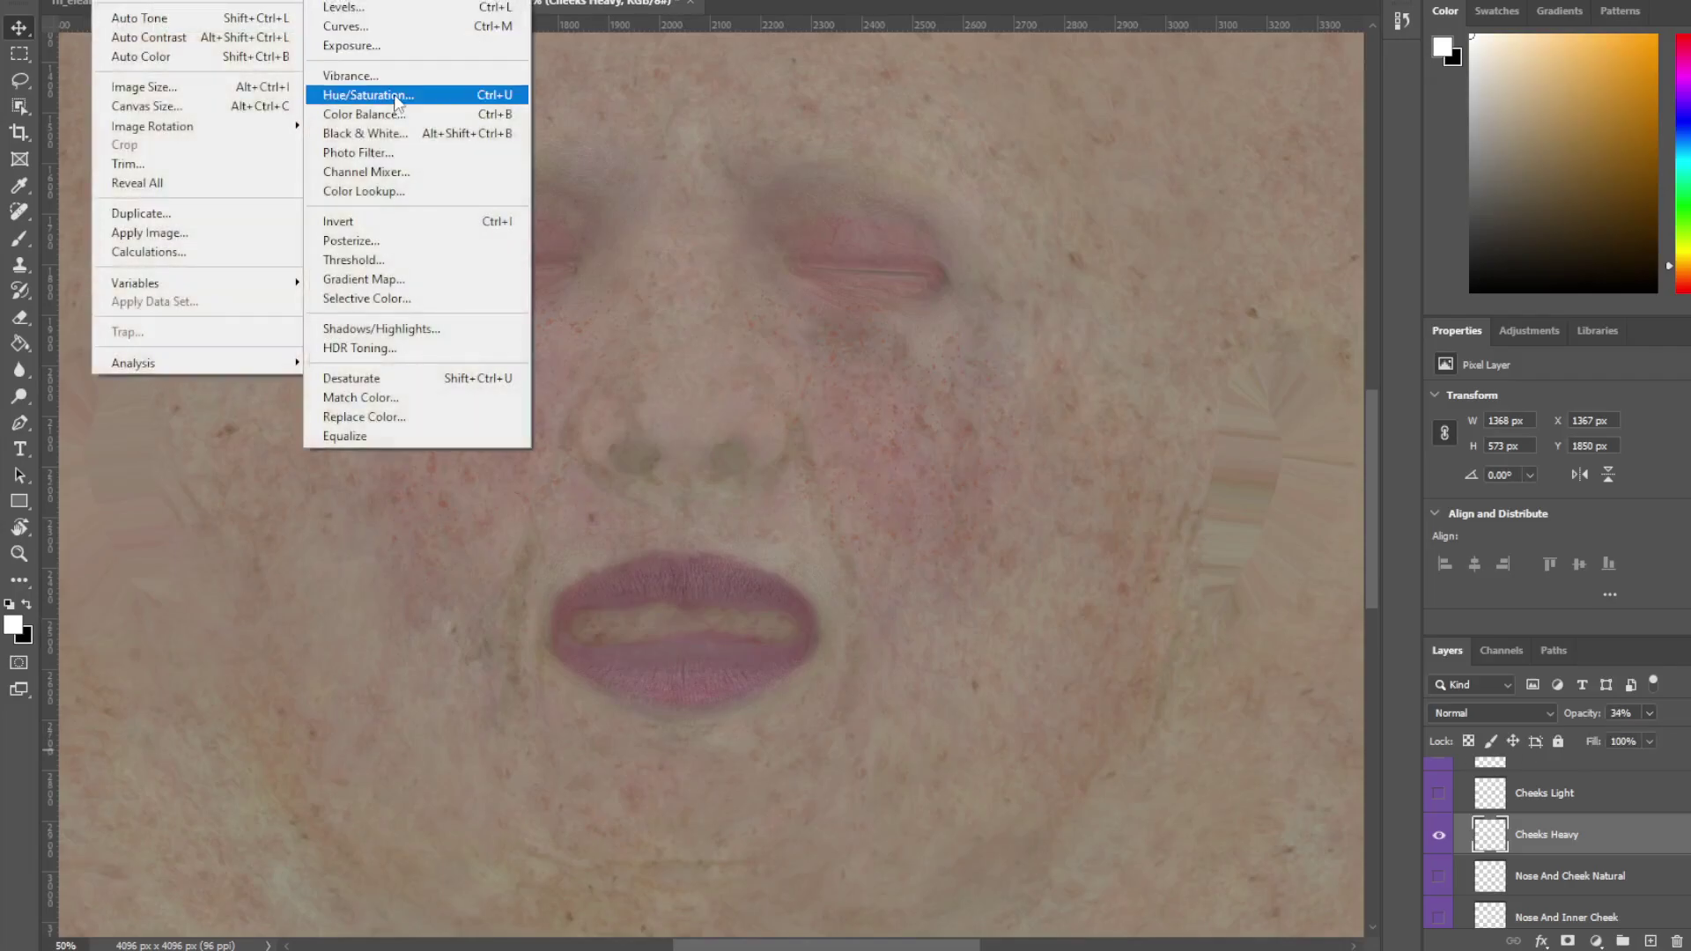
pyautogui.click(395, 99)
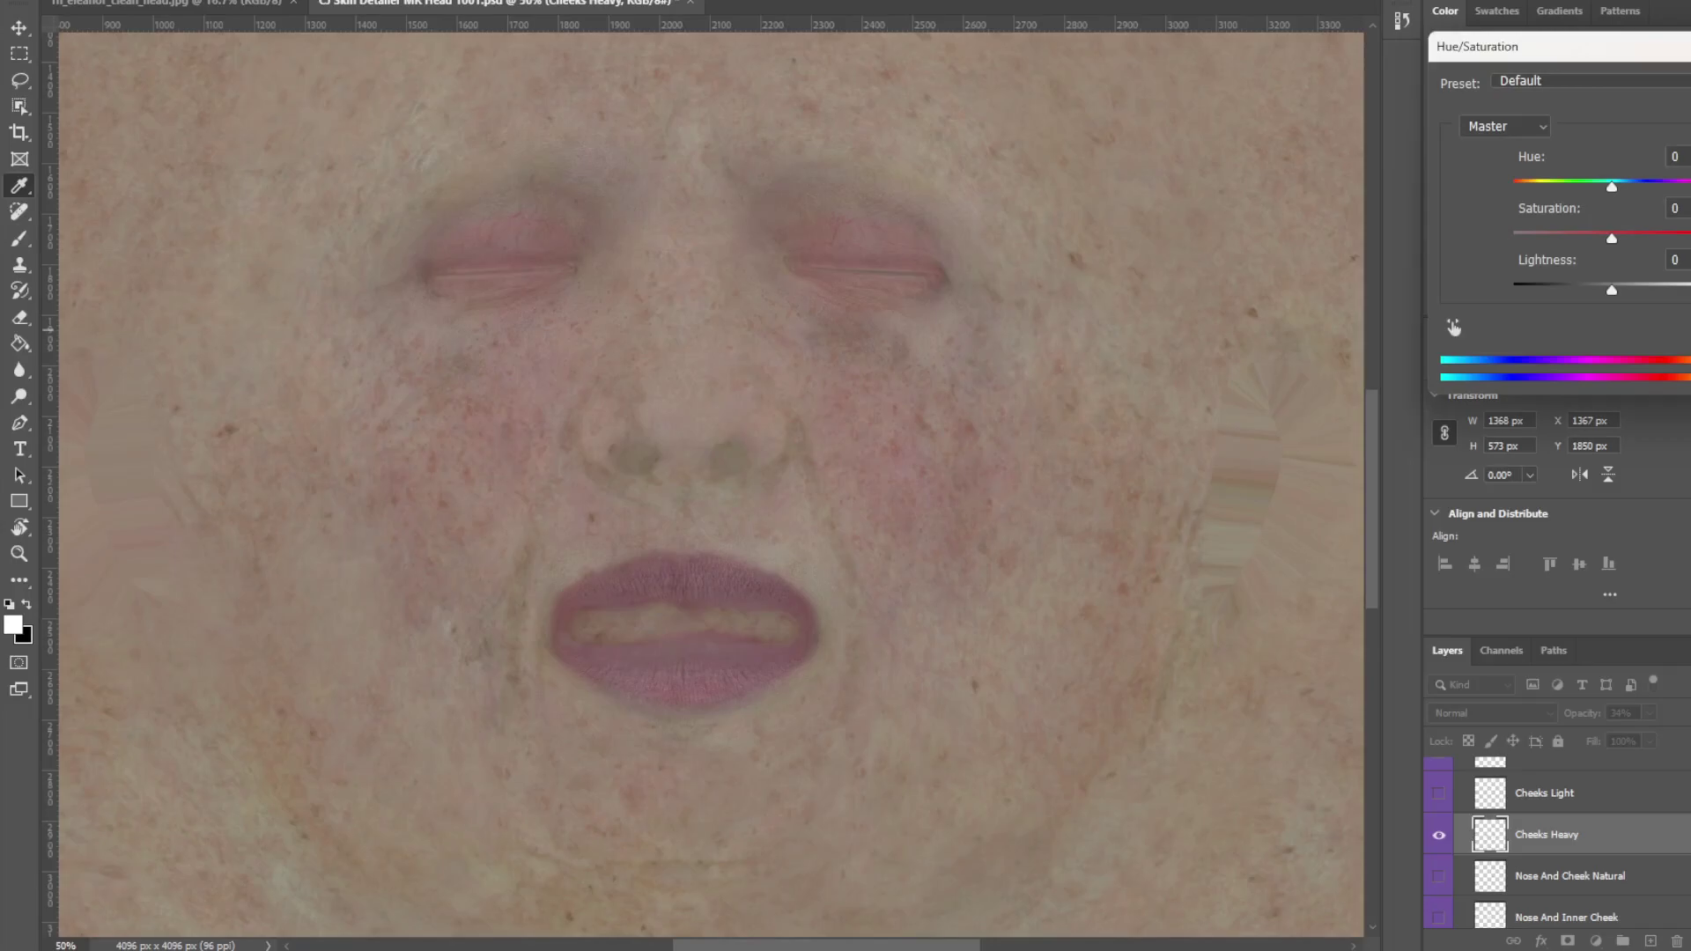
pyautogui.click(1683, 327)
pyautogui.moveTo(1608, 251); pyautogui.dragTo(1652, 246)
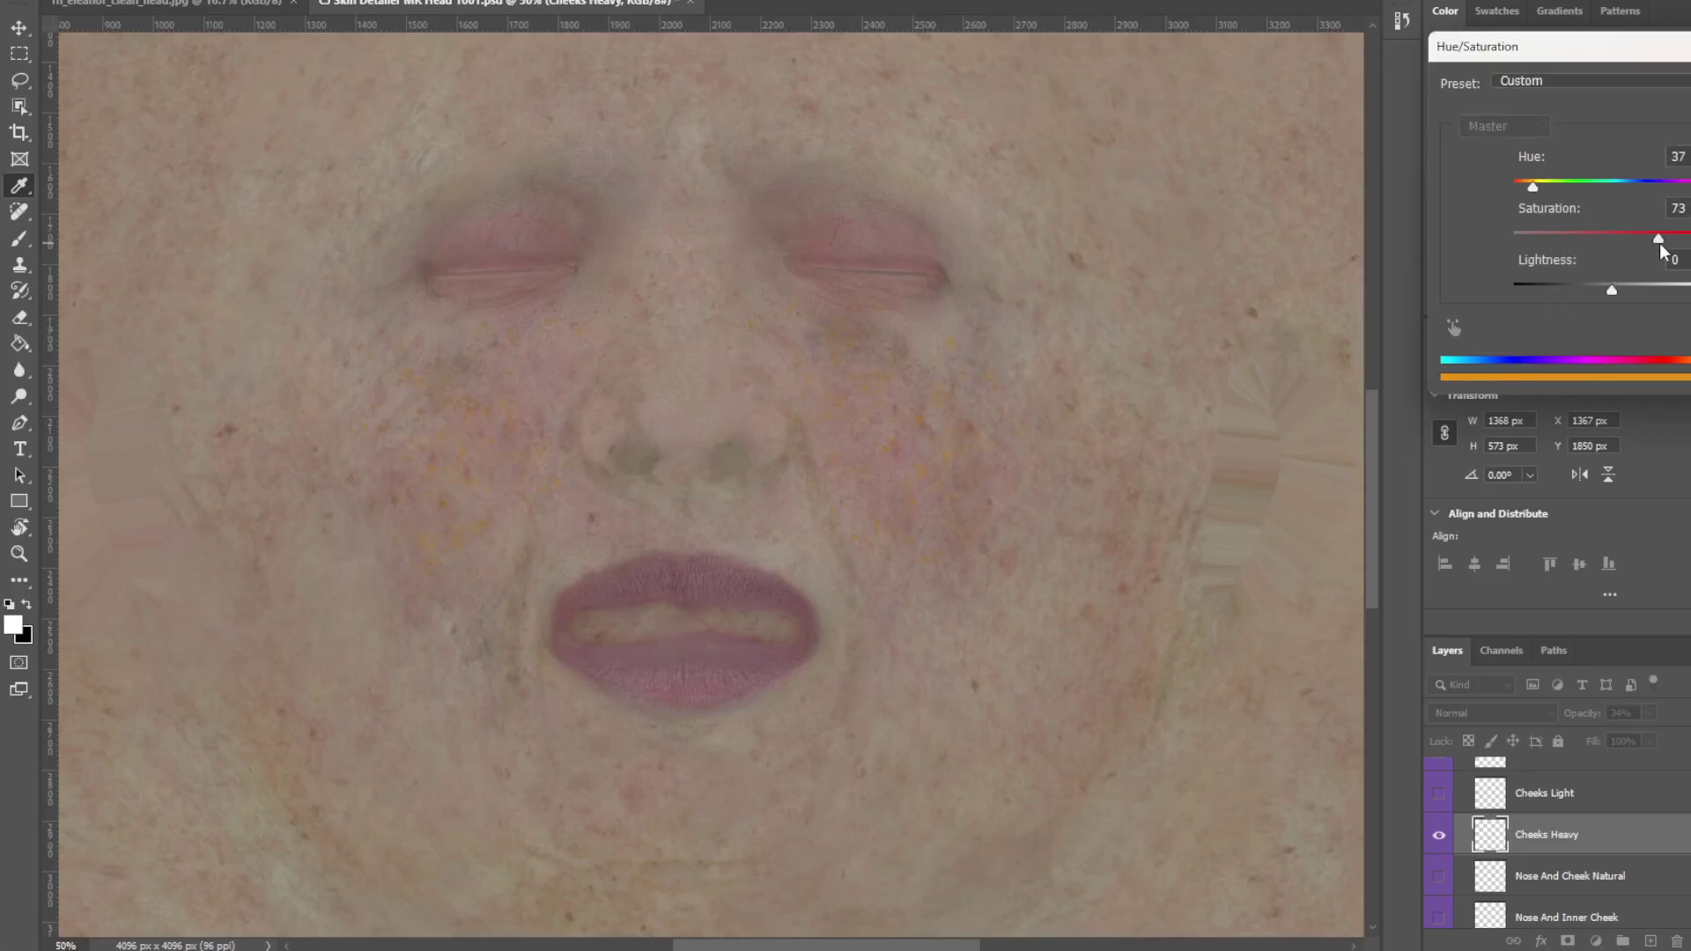
pyautogui.moveTo(1534, 189)
pyautogui.mouseDown()
pyautogui.moveTo(1640, 192)
pyautogui.moveTo(1505, 205)
pyautogui.mouseUp()
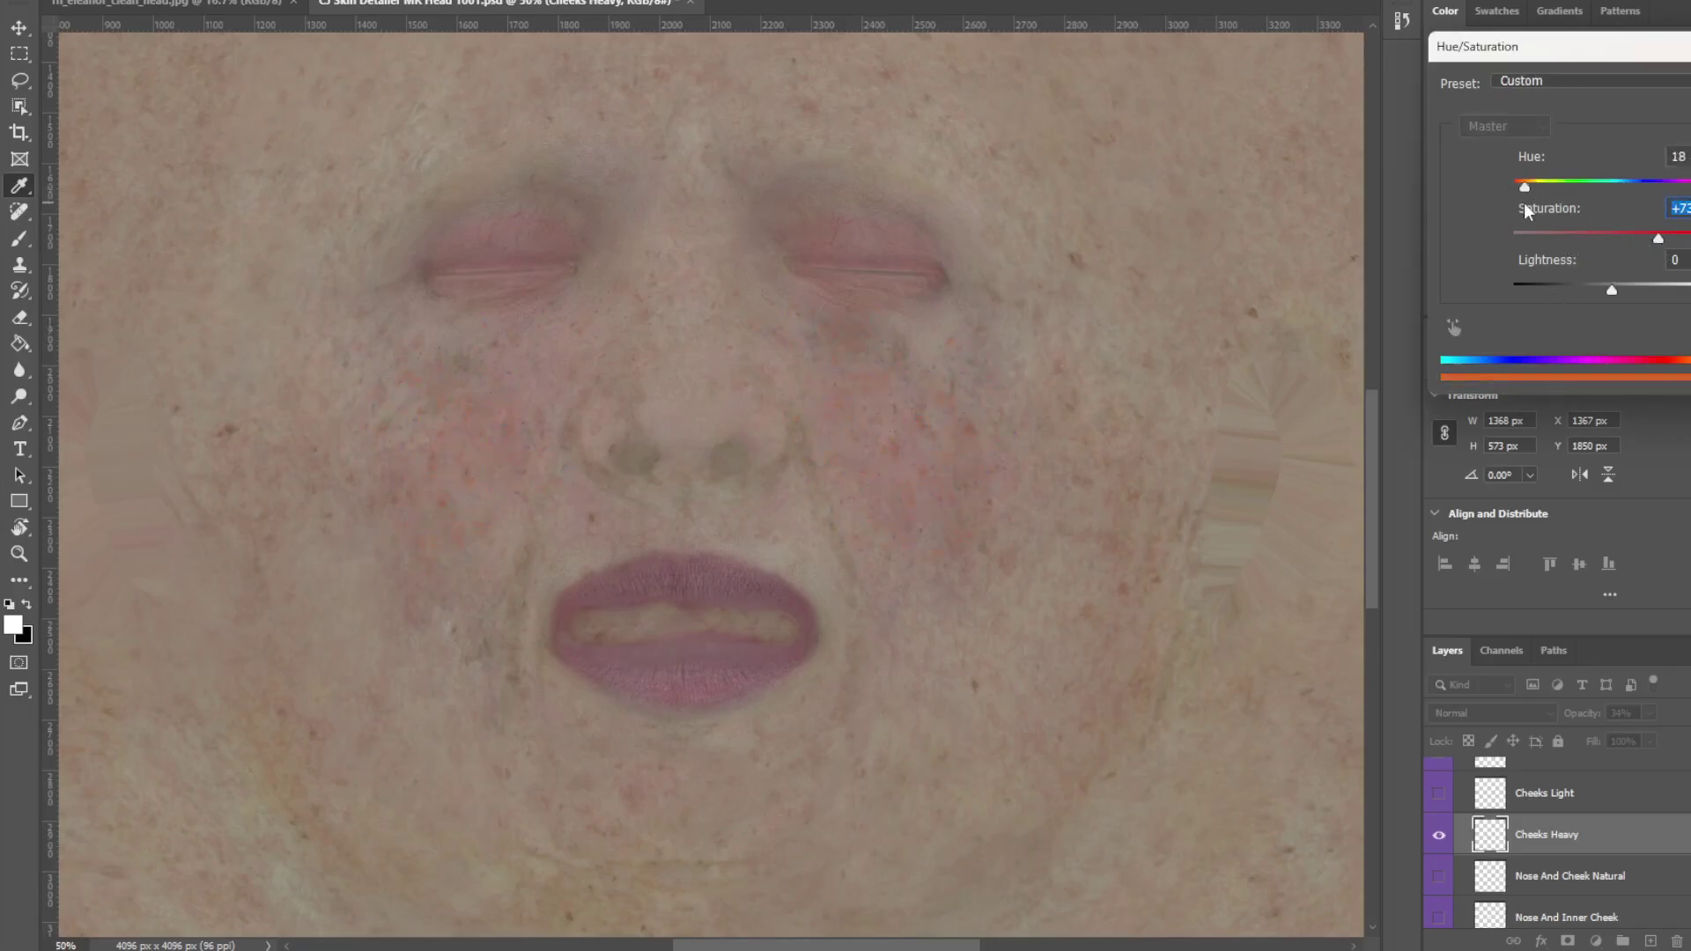
pyautogui.press('Escape')
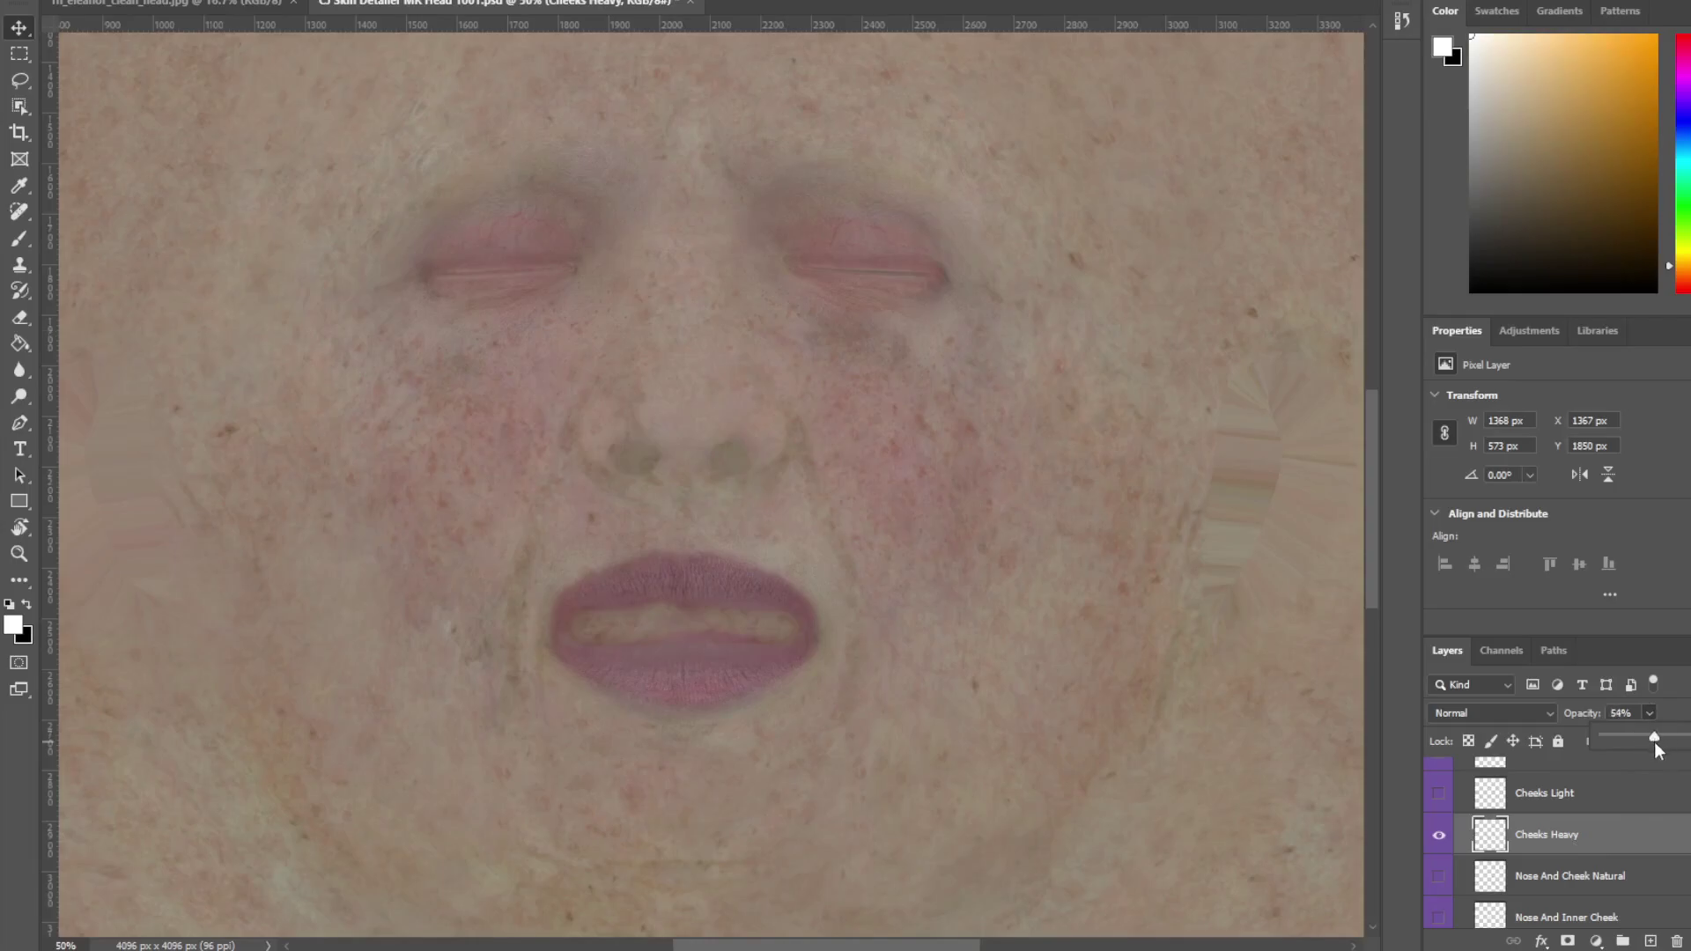
# - Set the Cheeks Heavy layer's opacity to 45%, and show the Cheeks Large layer at 35% opacity
pyautogui.moveTo(1644, 743); pyautogui.dragTo(1646, 744)
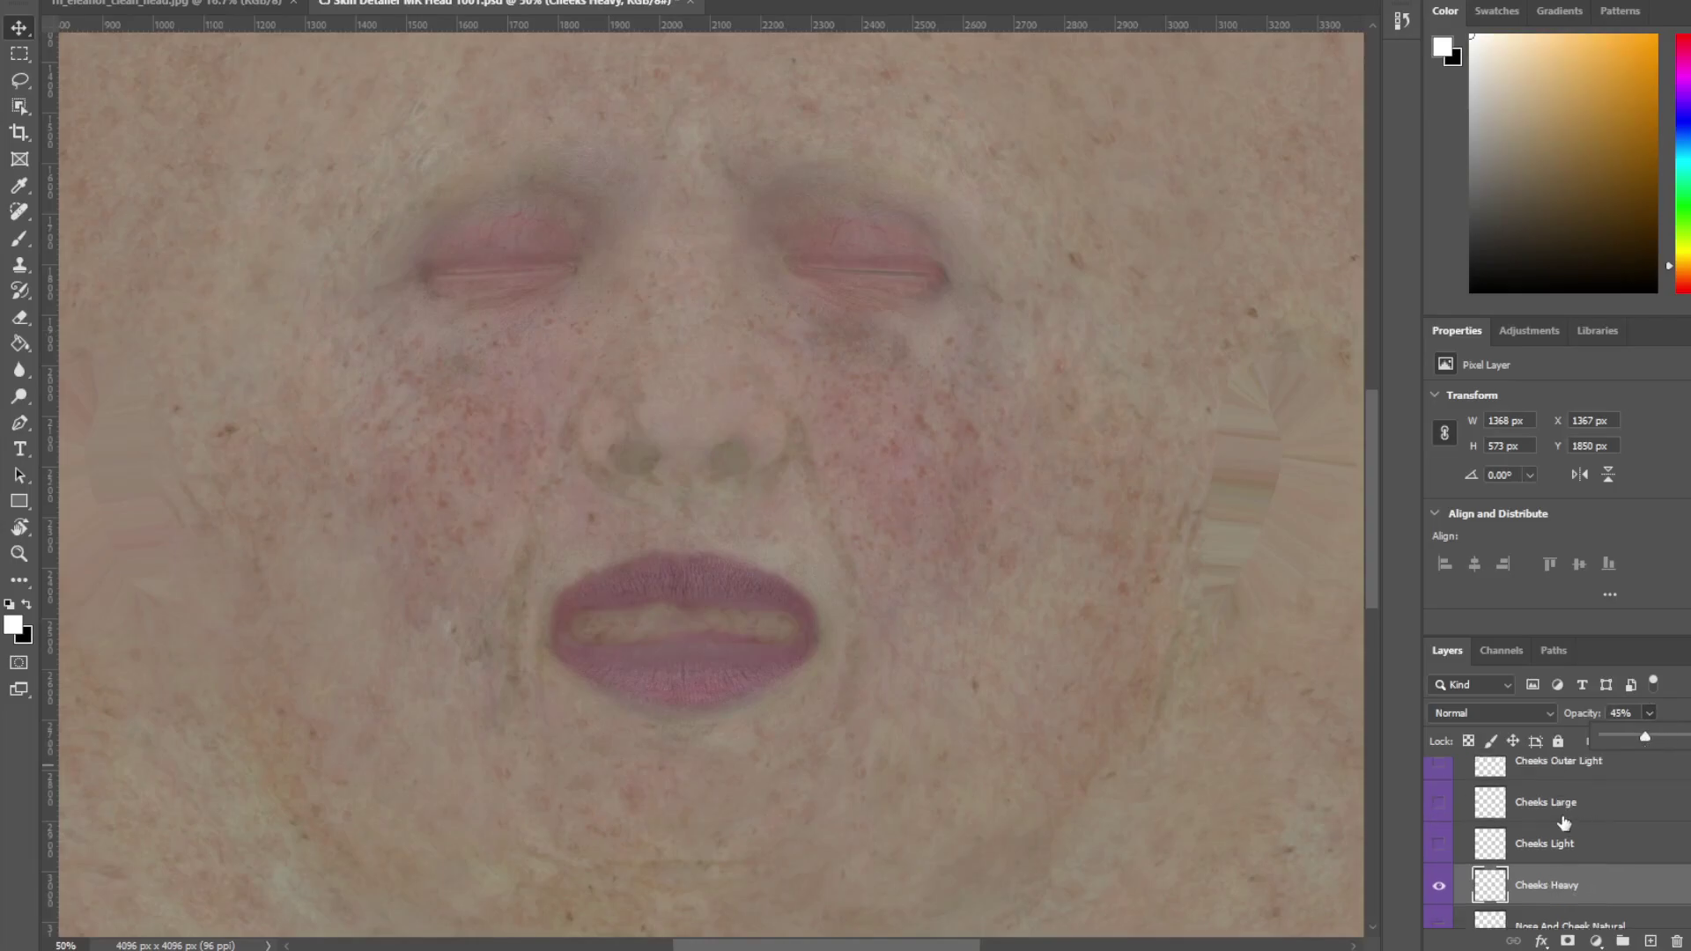
pyautogui.click(1558, 810)
pyautogui.click(1437, 803)
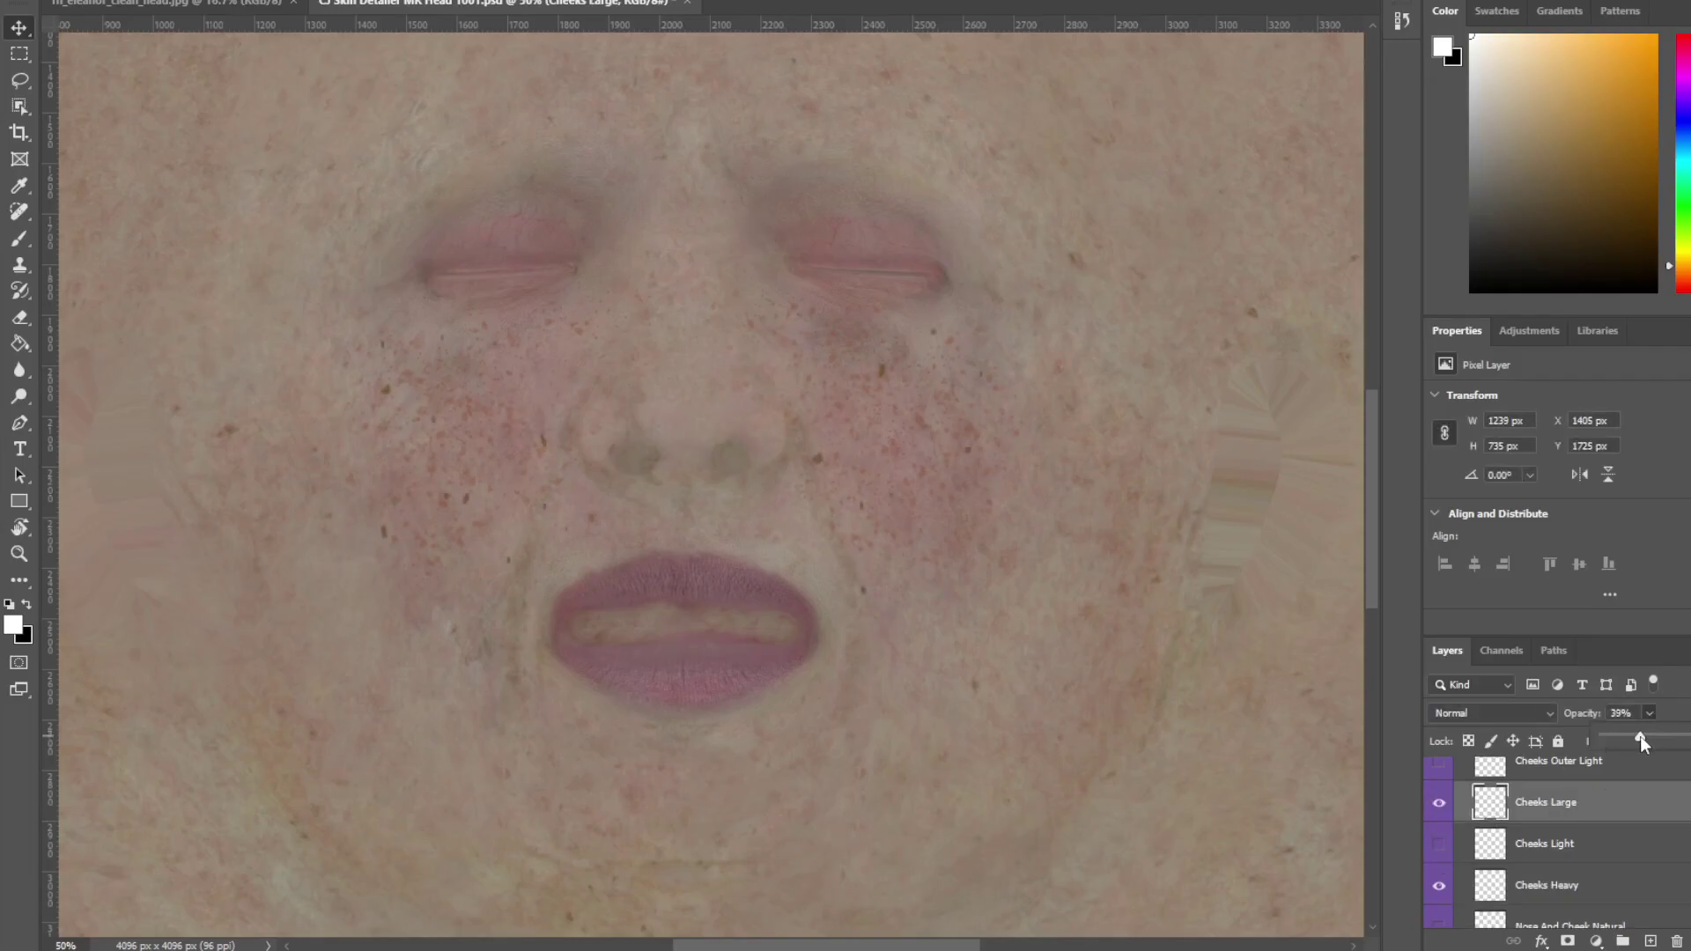
pyautogui.moveTo(1639, 736); pyautogui.dragTo(1636, 736)
# - Show the Upper Lip Heavy freckles layer and set its opacity to 27%
pyautogui.scroll(2, 1589, 836)
pyautogui.scroll(2, 1589, 837)
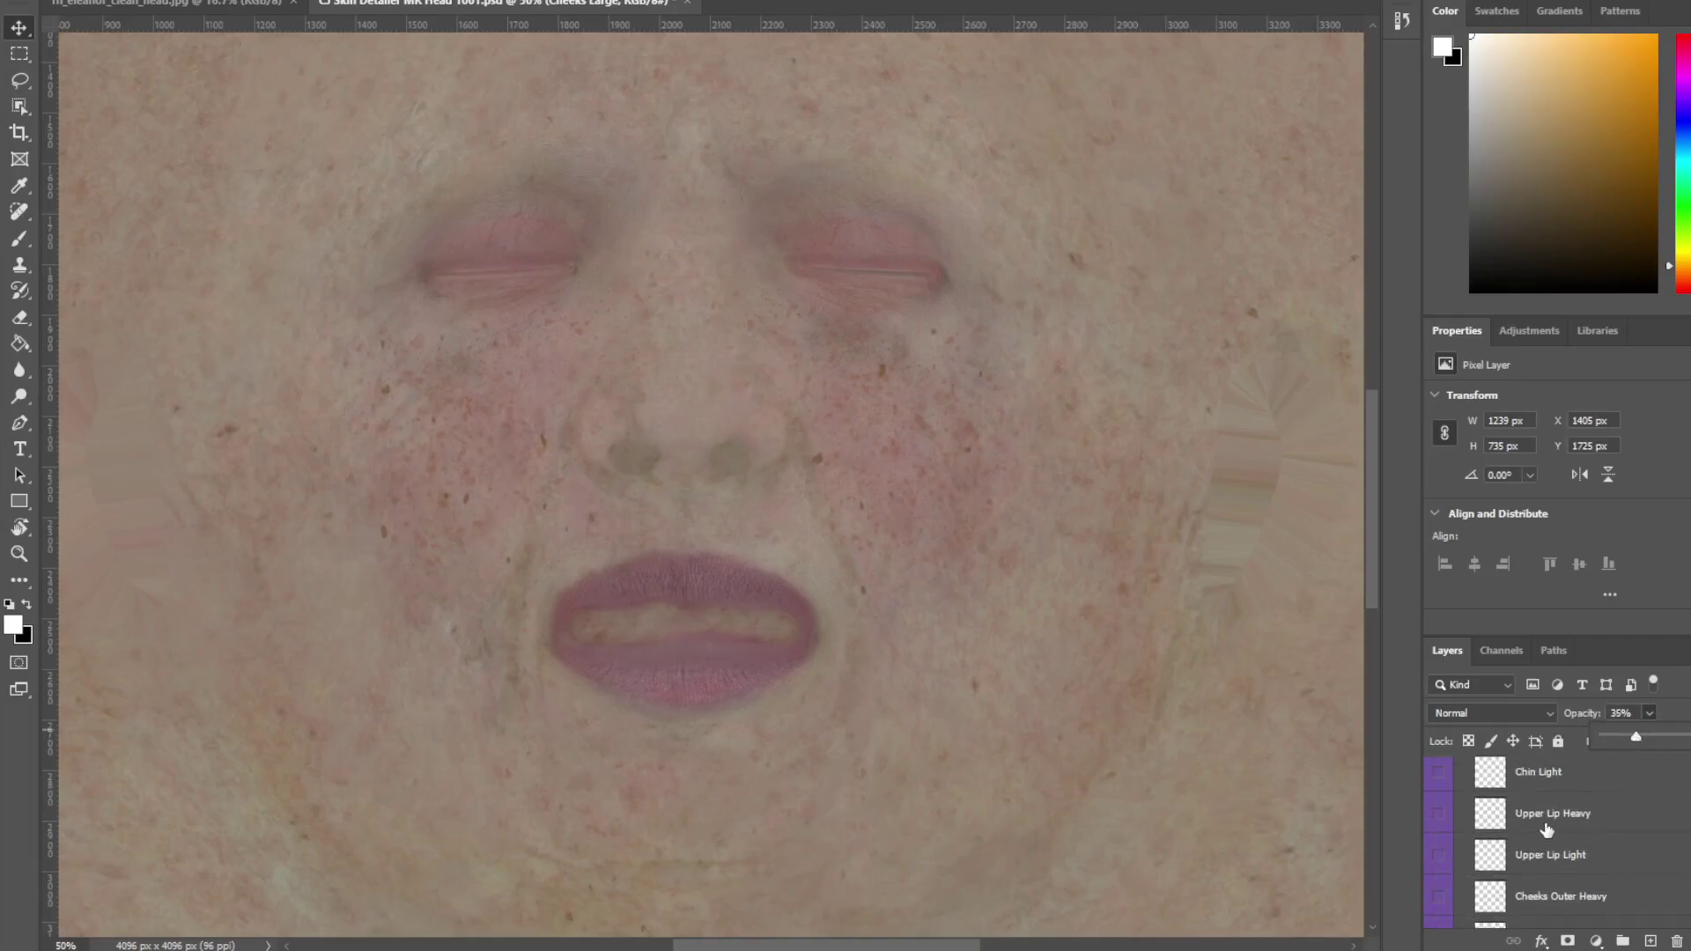
pyautogui.click(1438, 817)
pyautogui.click(1536, 814)
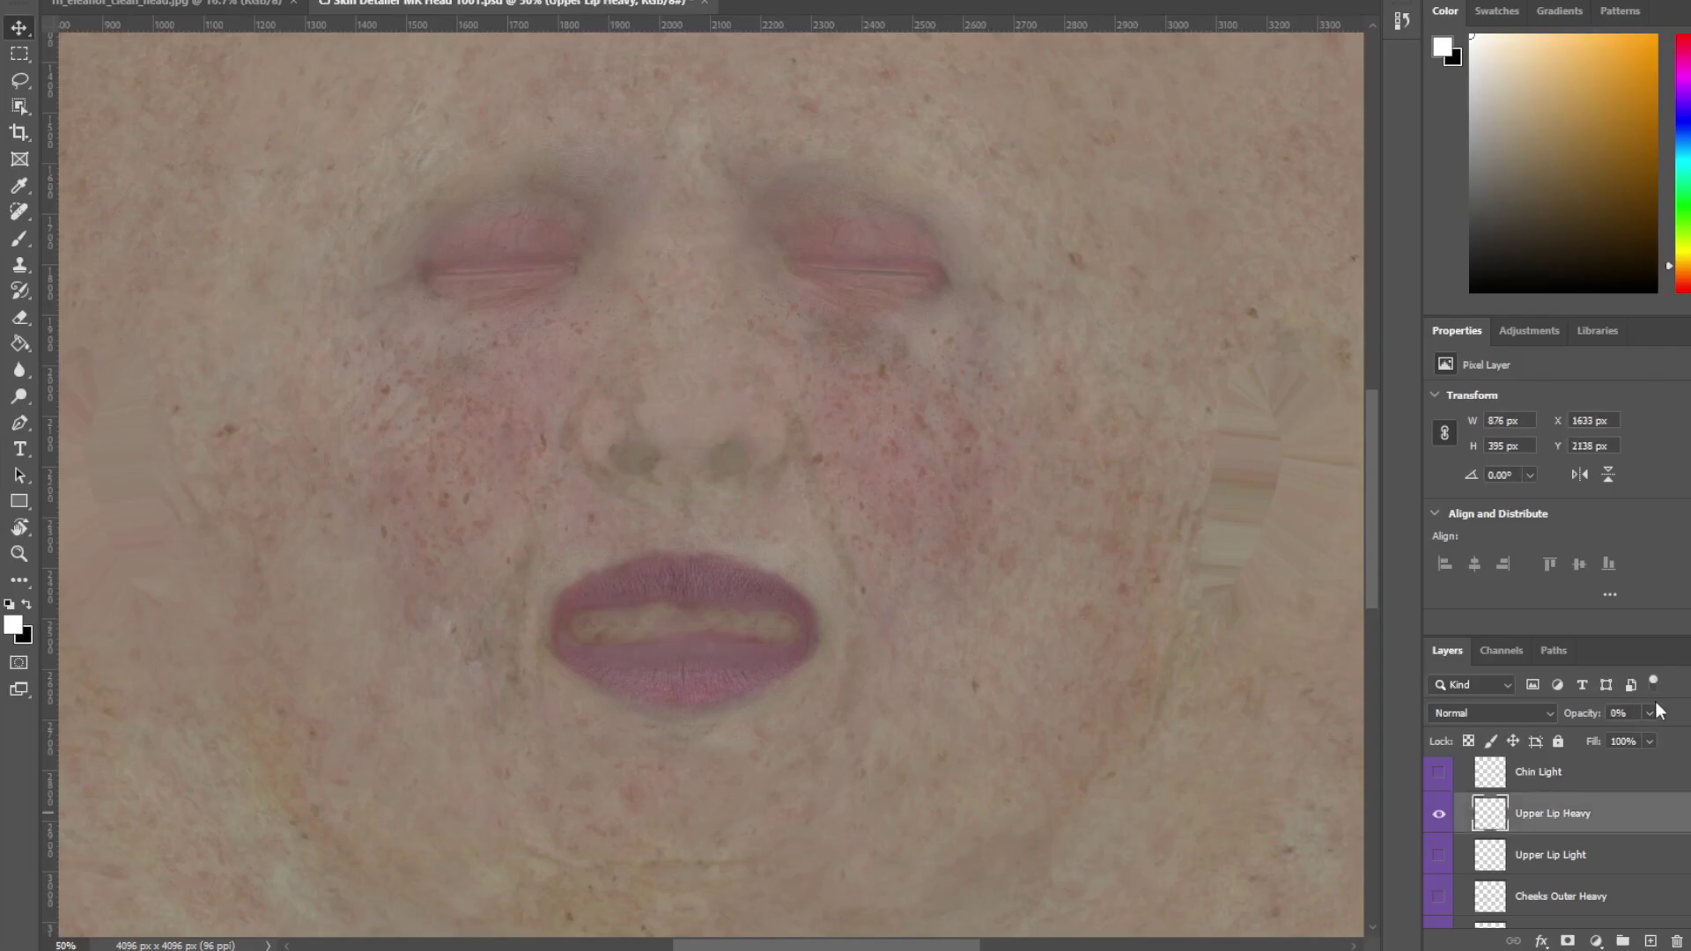
pyautogui.moveTo(1649, 714); pyautogui.dragTo(1629, 745)
# - Show the Eyelids Heavy freckles layer, set its opacity to 38%, and collapse the Freckles group
pyautogui.scroll(-5, 1560, 824)
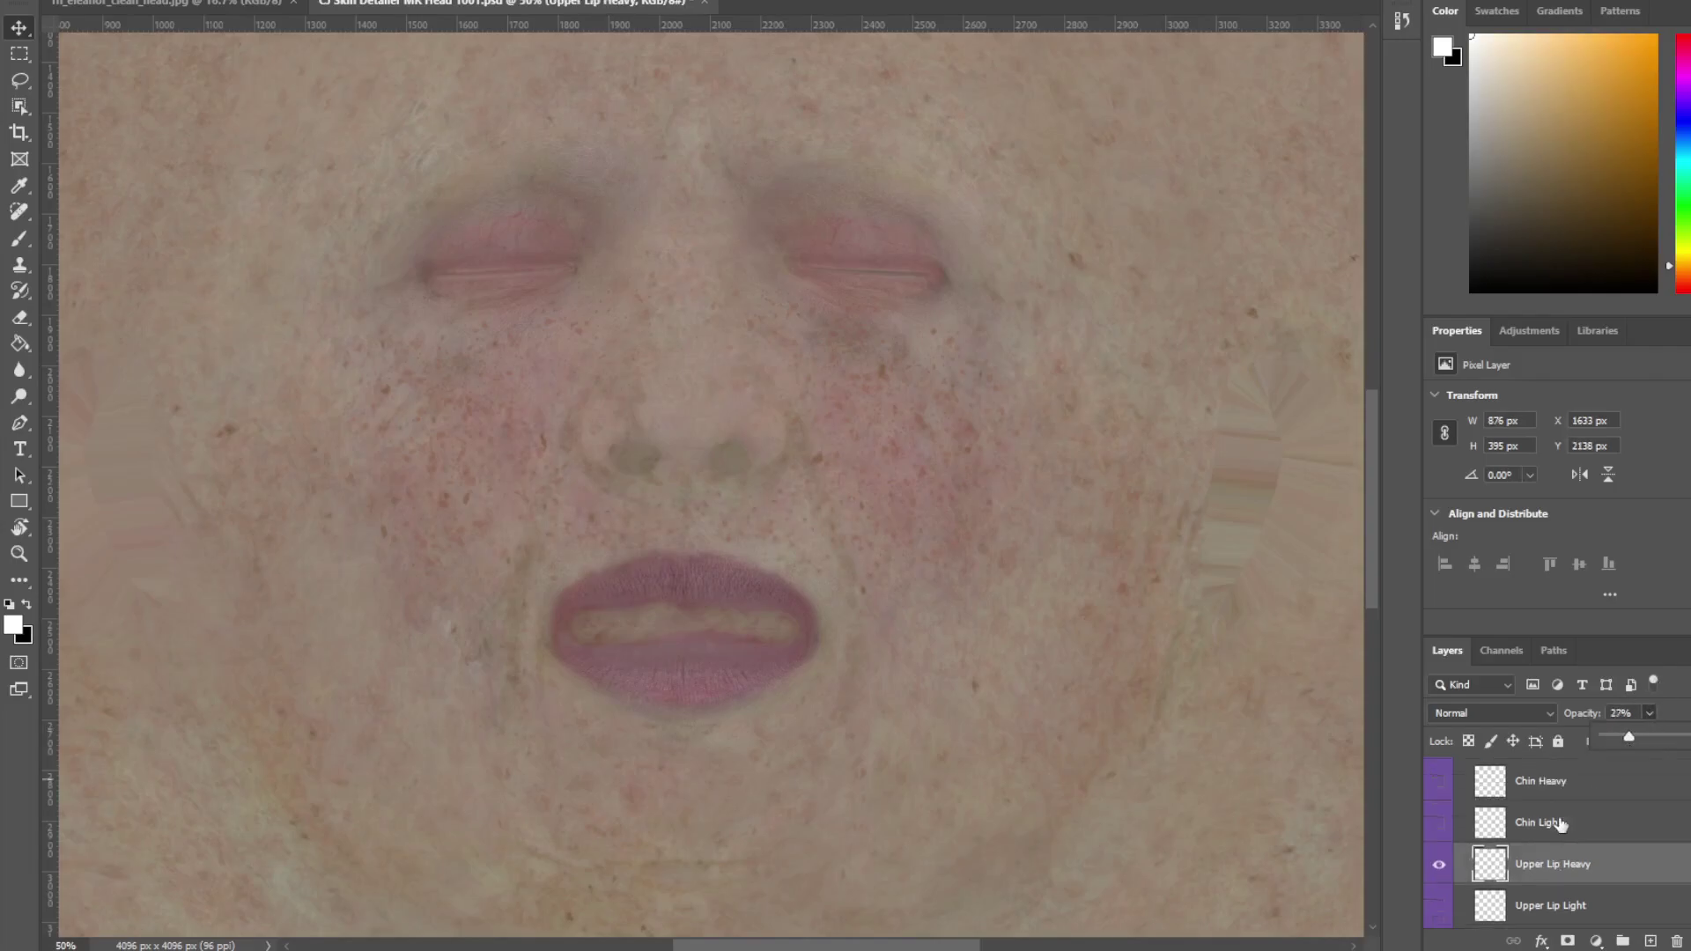
pyautogui.scroll(2, 1560, 823)
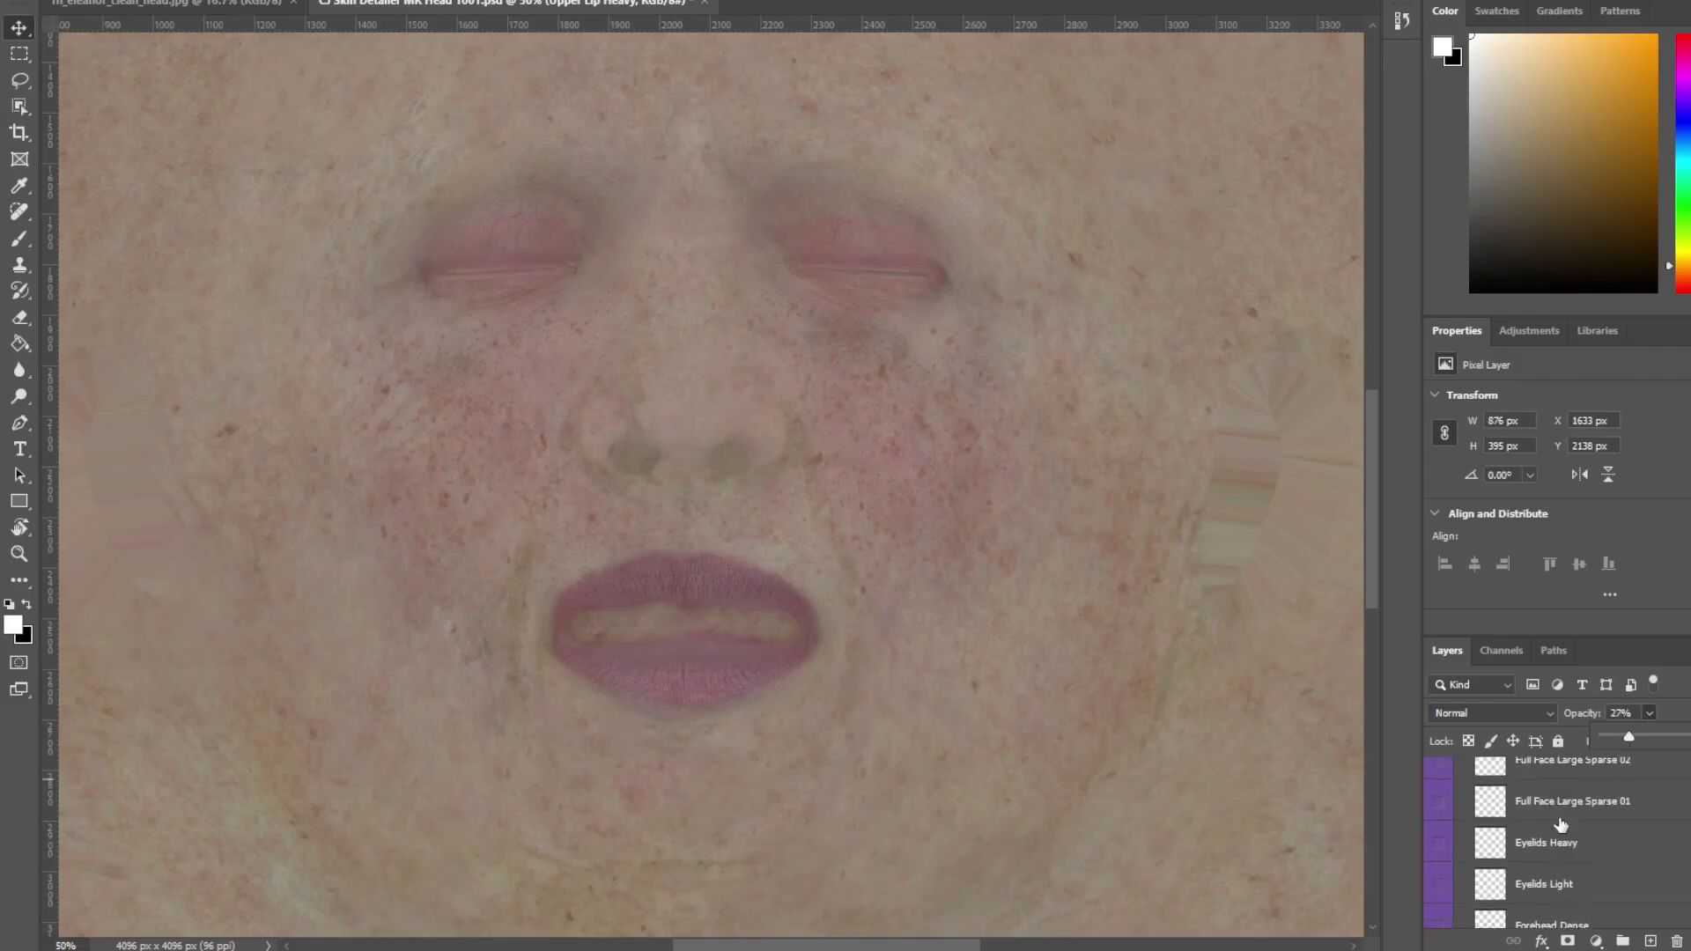
pyautogui.click(1438, 842)
pyautogui.click(1536, 852)
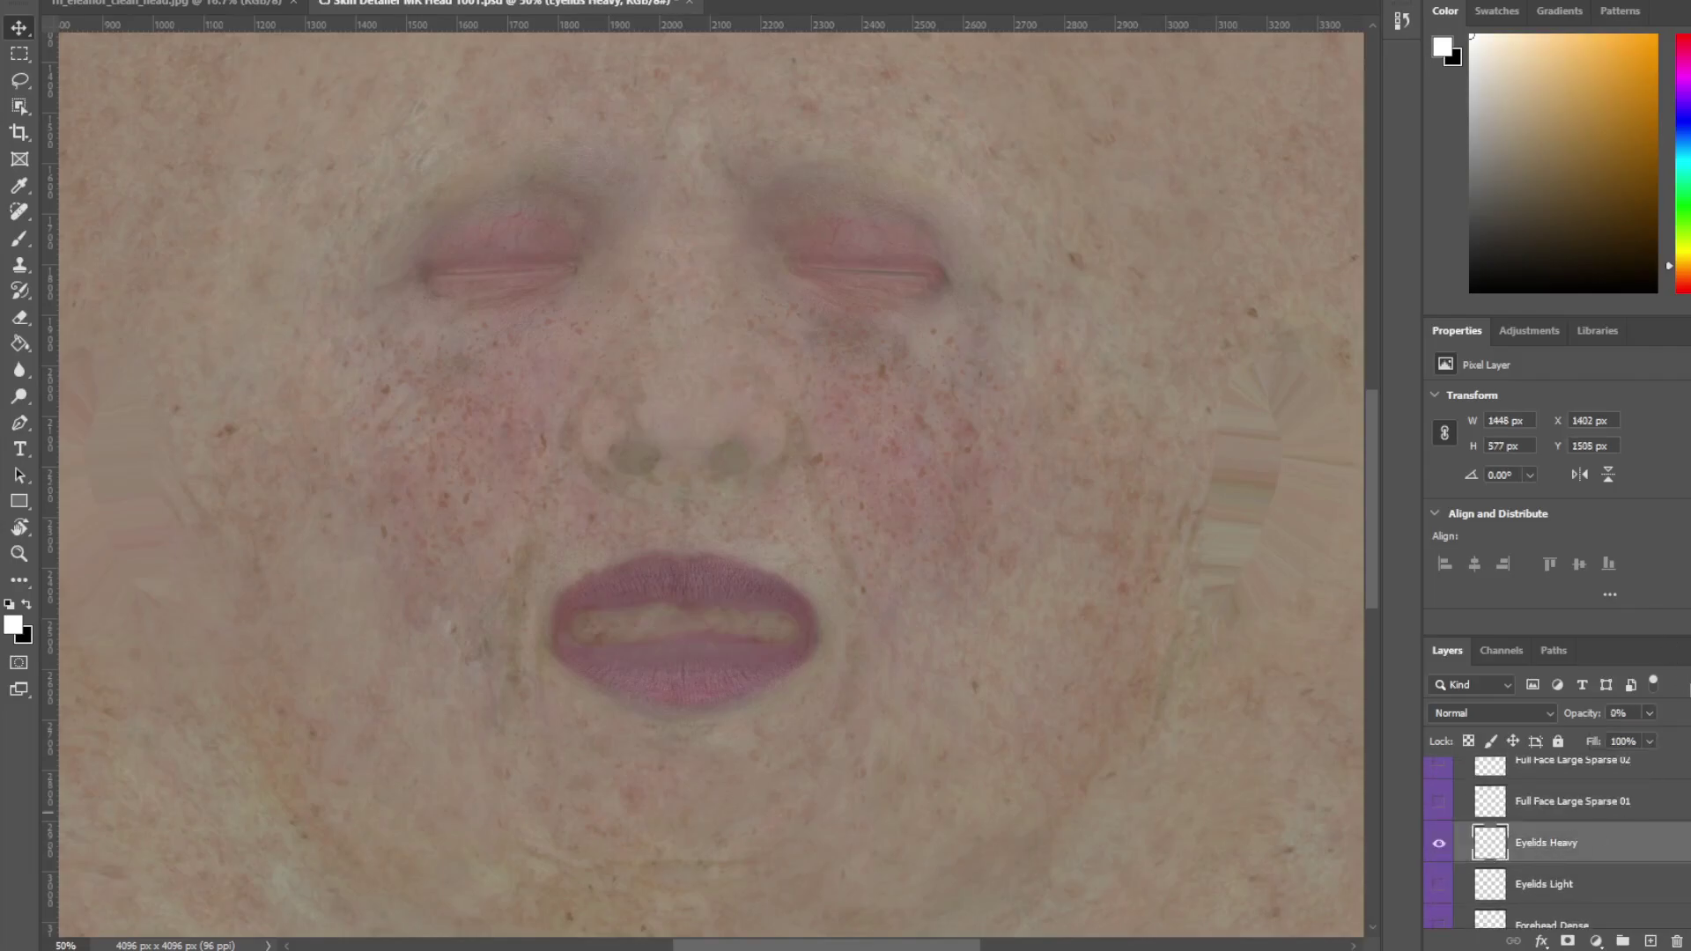
pyautogui.click(1650, 712)
pyautogui.moveTo(1644, 737); pyautogui.dragTo(1639, 741)
pyautogui.scroll(3, 1533, 827)
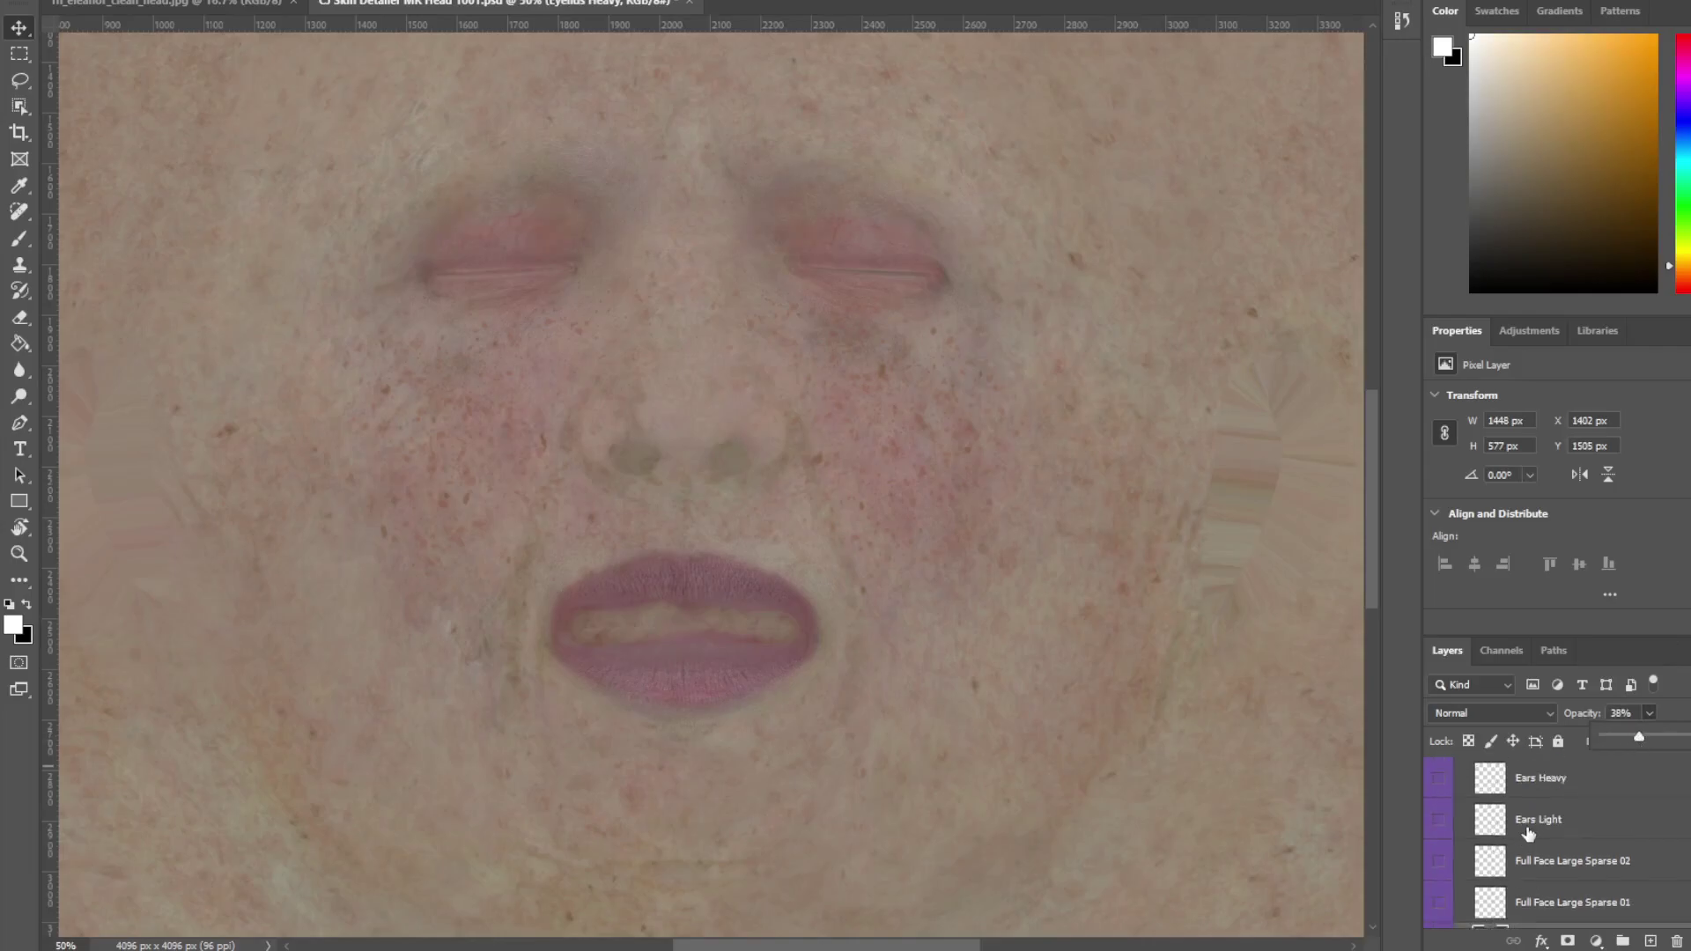
pyautogui.click(1461, 795)
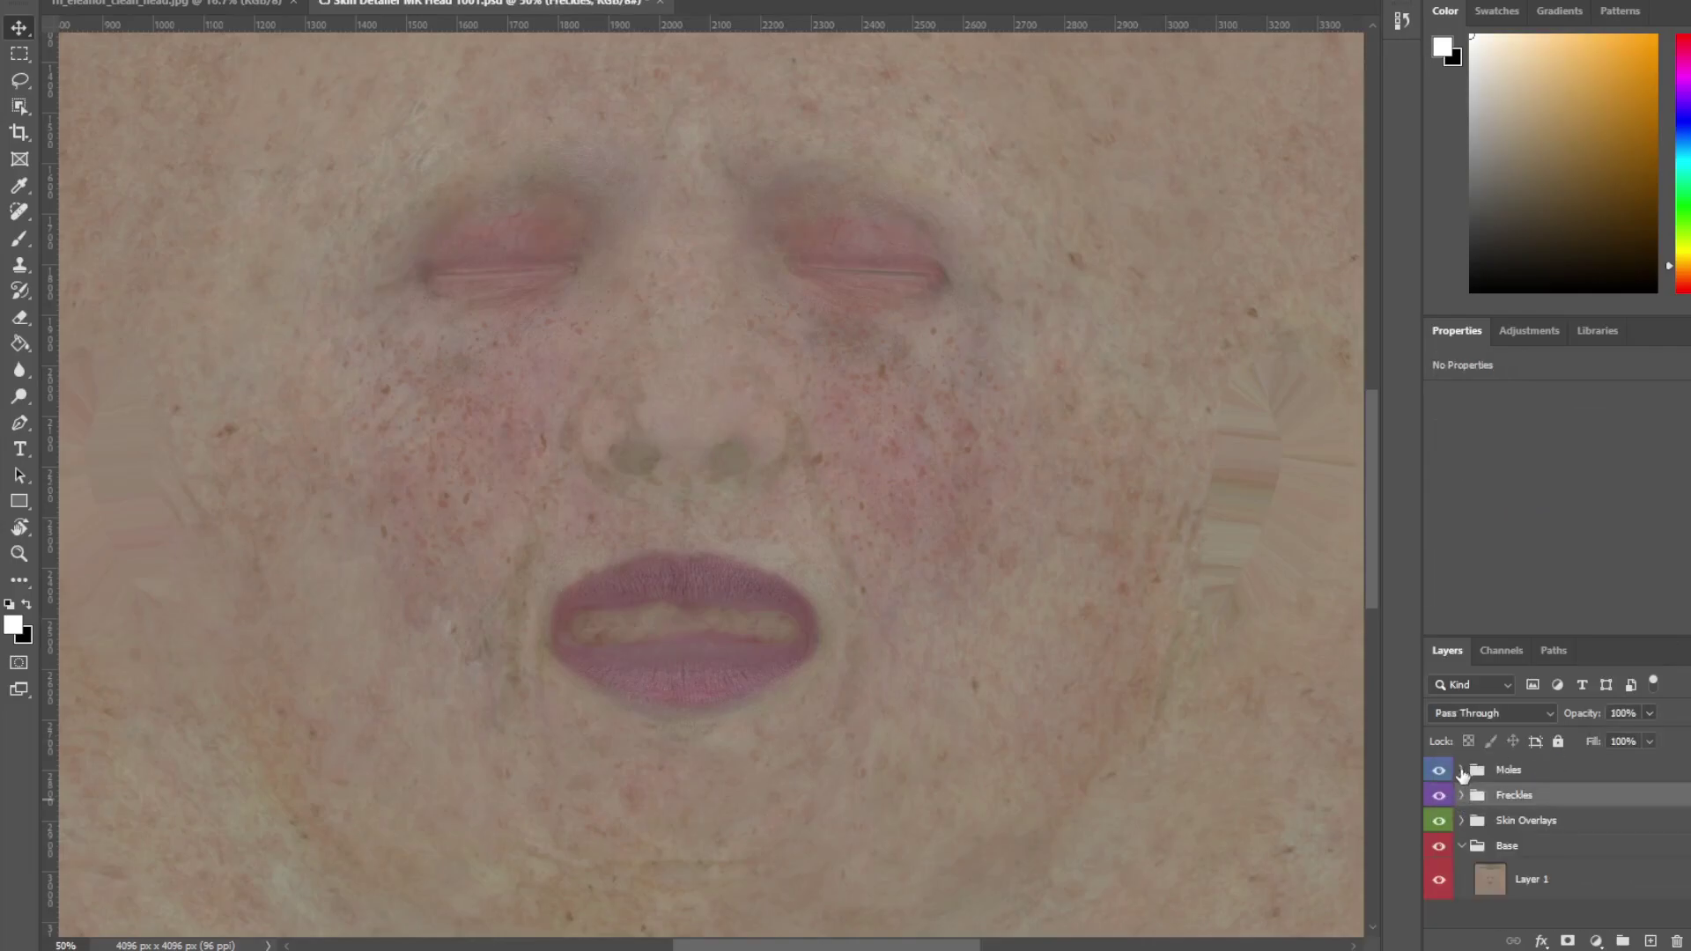
# - Show the Moles 12 and Moles 11 layers in the Moles group, and set Moles 11 to 63% opacity
pyautogui.click(1462, 771)
pyautogui.scroll(-1, 1563, 812)
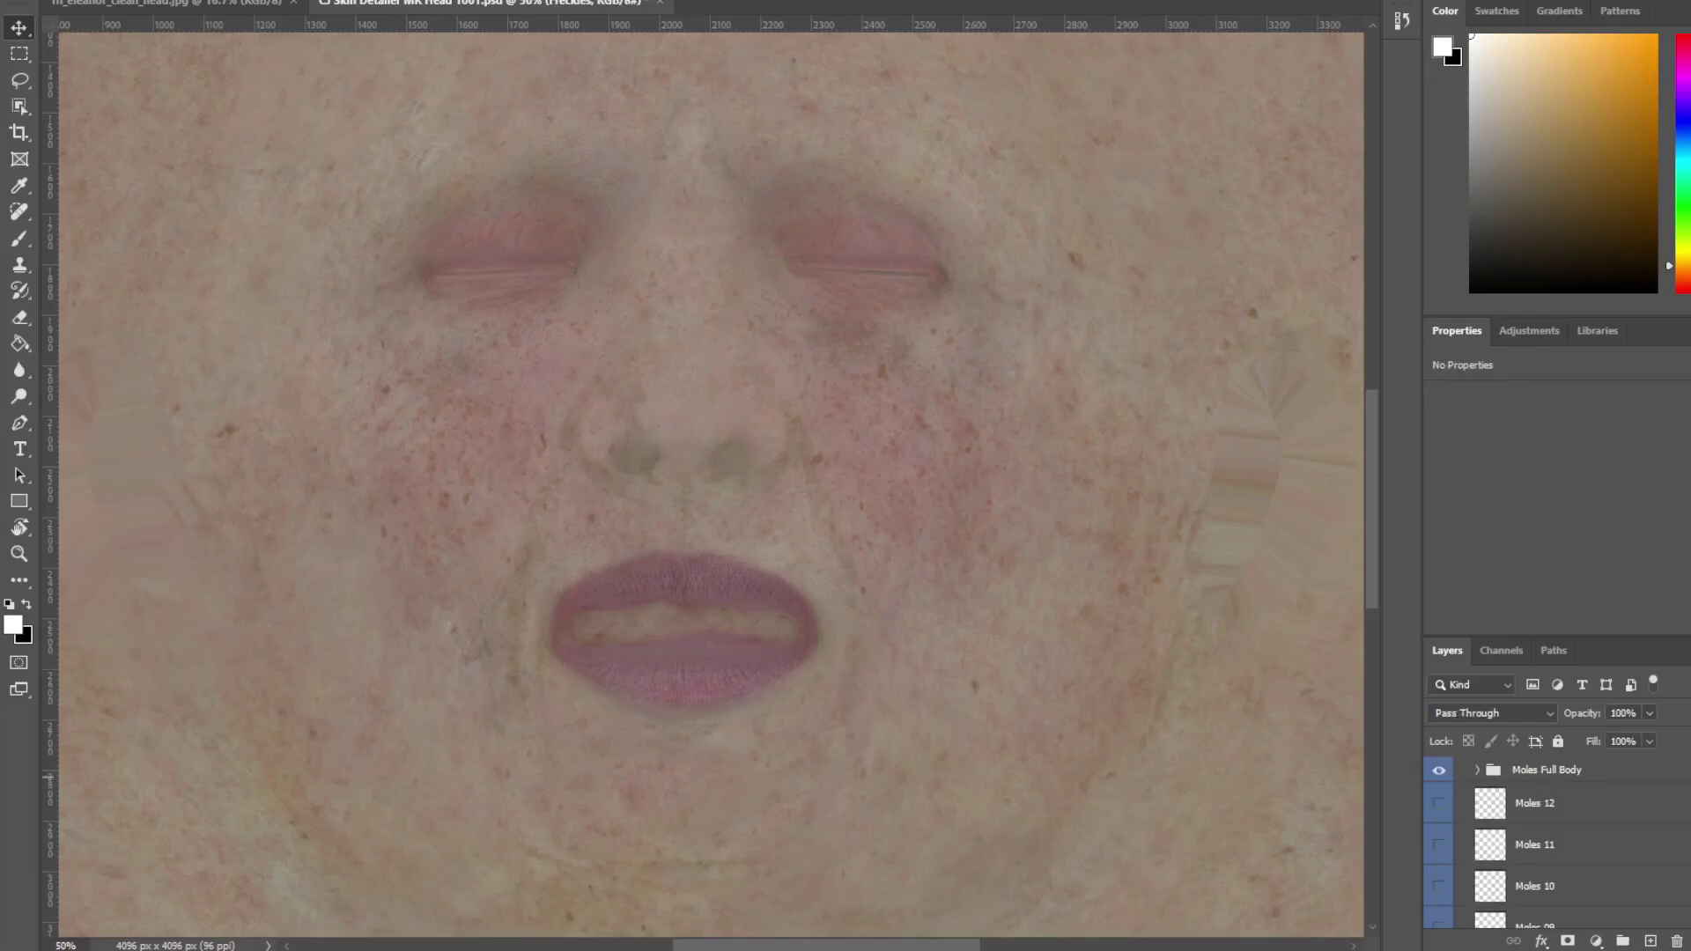
pyautogui.click(1439, 803)
pyautogui.click(1542, 817)
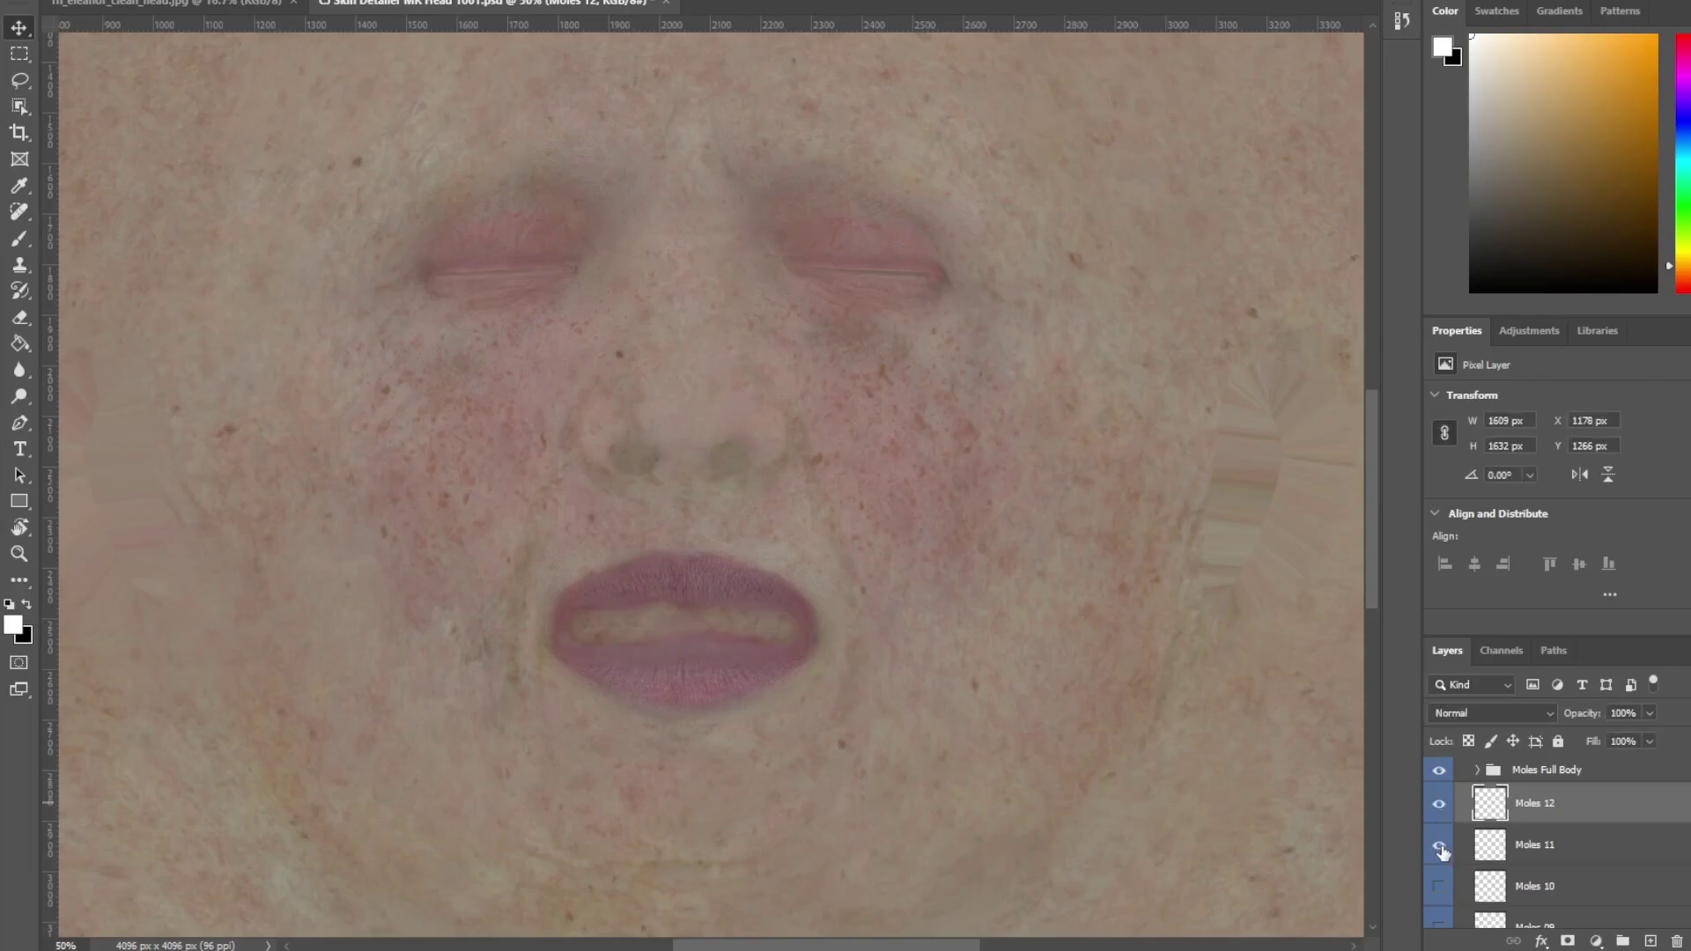
pyautogui.click(1555, 847)
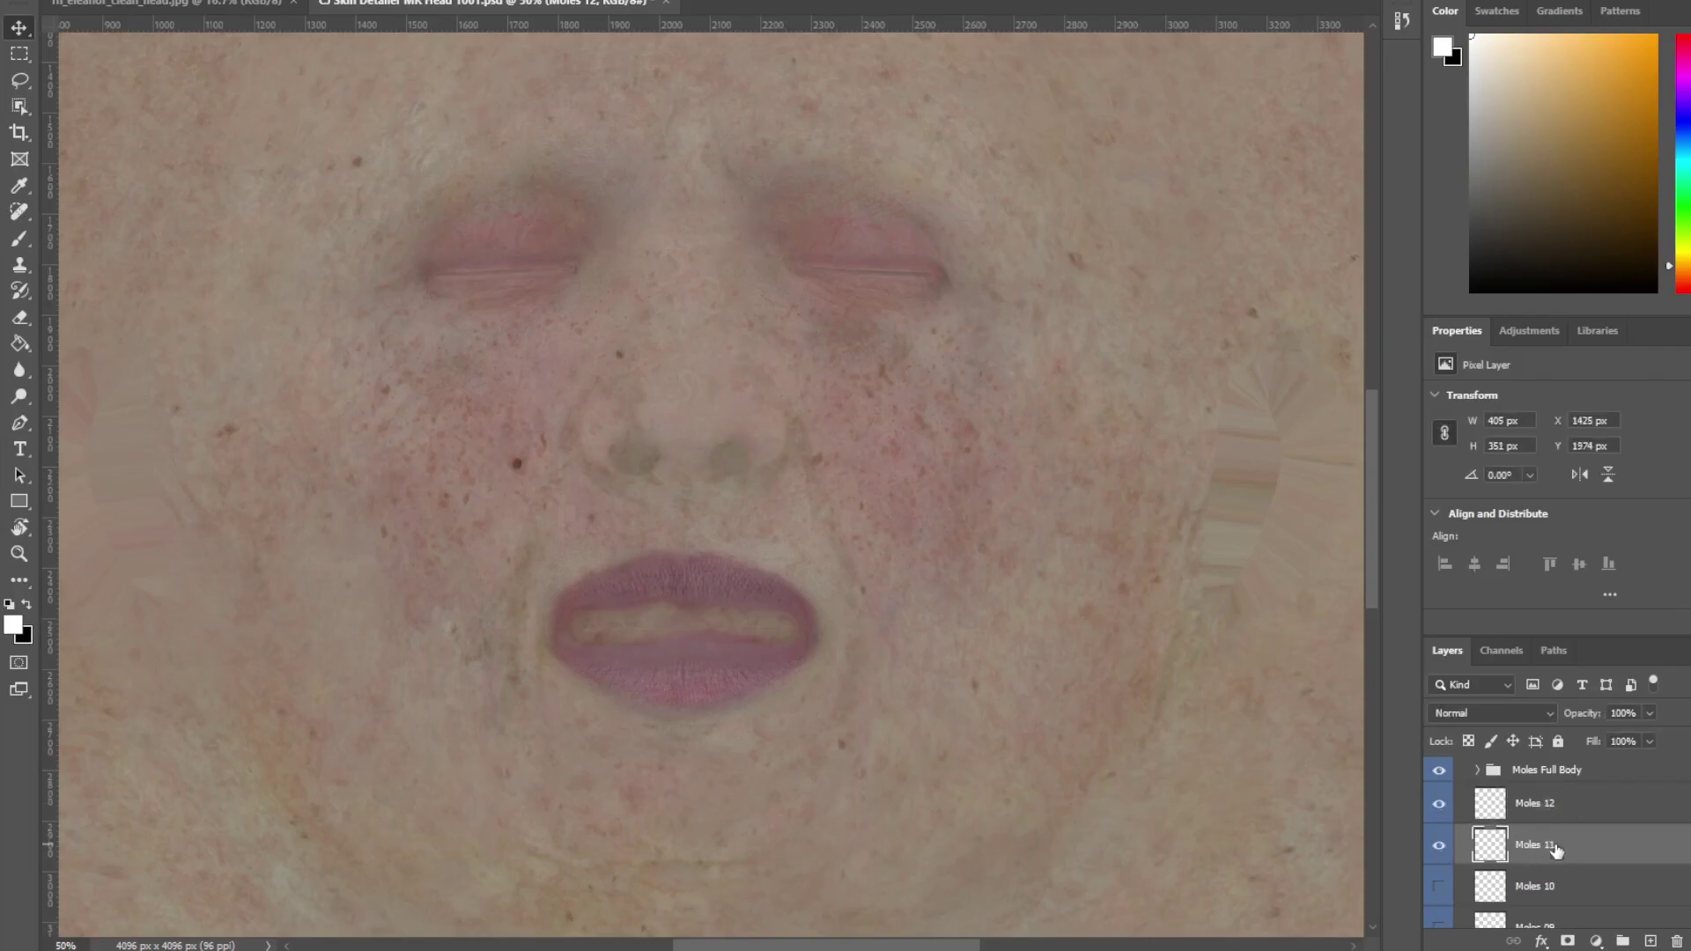
pyautogui.click(1649, 713)
pyautogui.scroll(-1, 1652, 744)
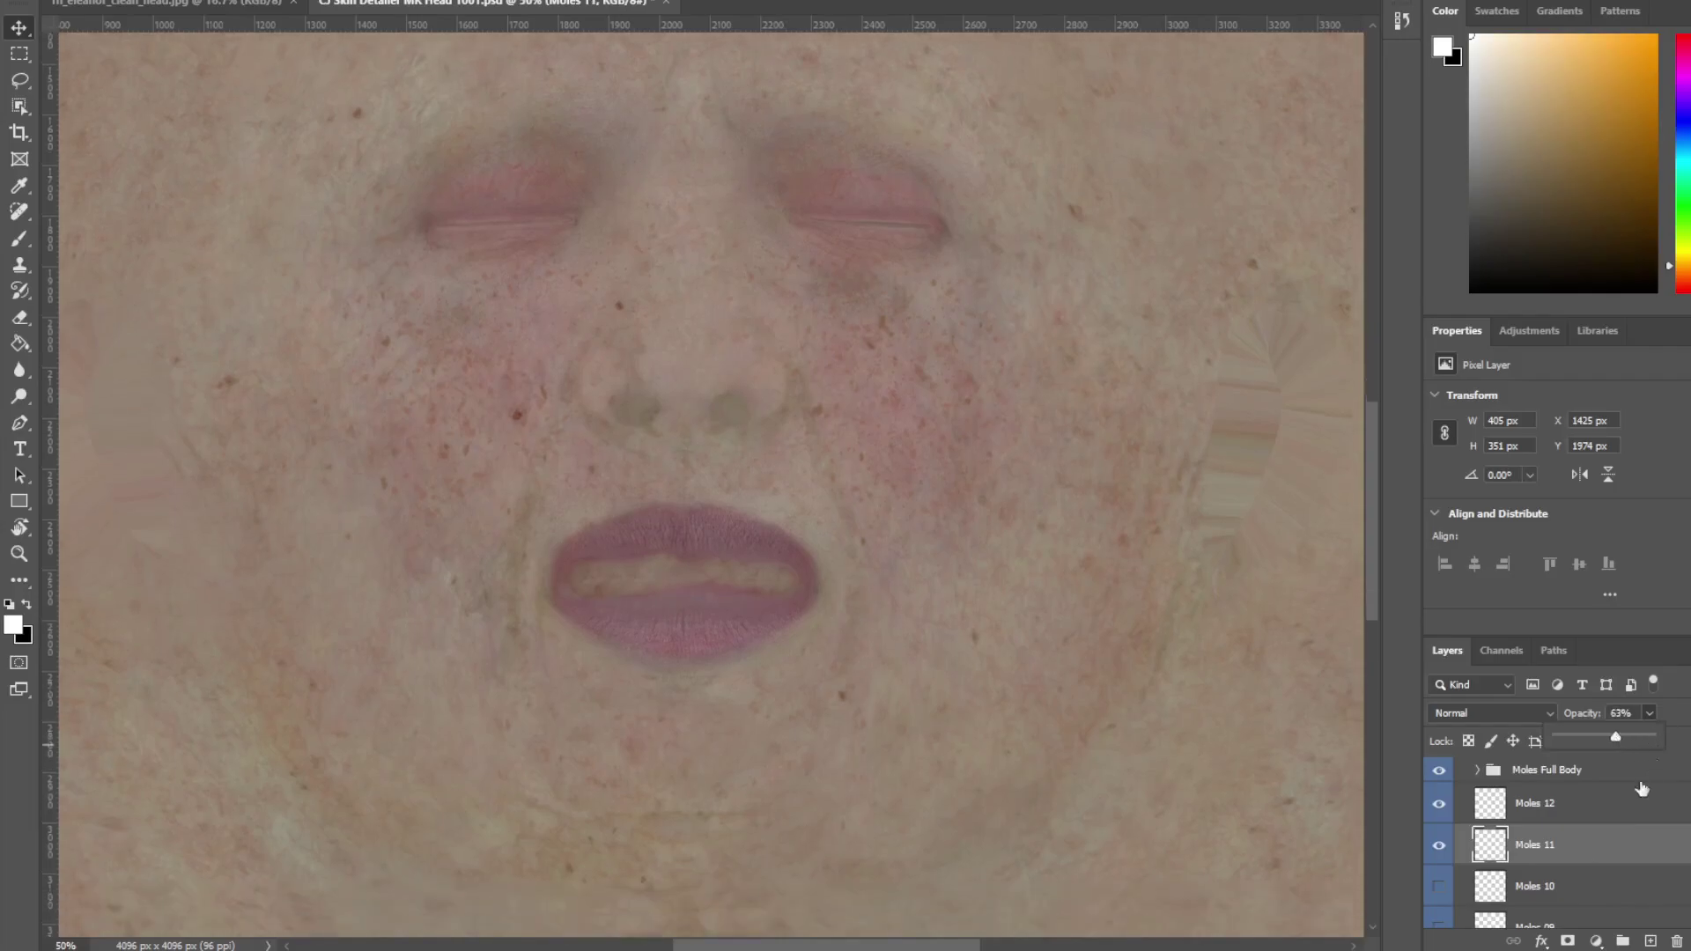
# - Show the Moles 08 layer and set its opacity to 72%
pyautogui.scroll(-3, 1500, 847)
pyautogui.click(1440, 880)
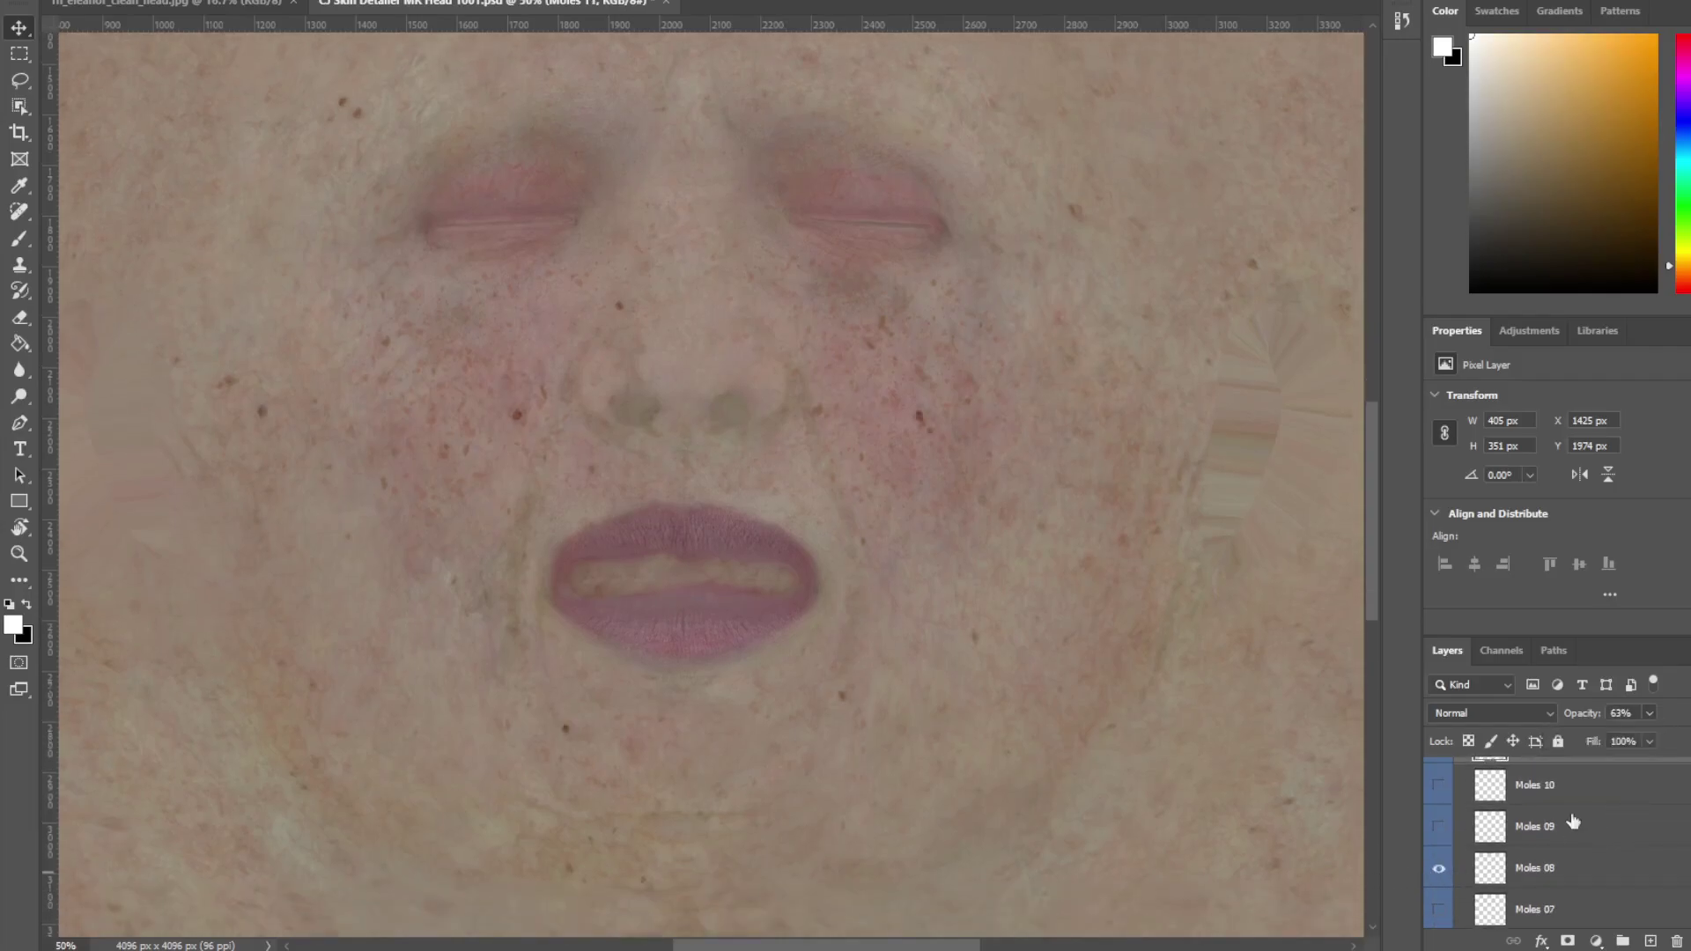
pyautogui.click(1649, 713)
pyautogui.moveTo(1650, 737); pyautogui.dragTo(1675, 739)
pyautogui.click(1565, 872)
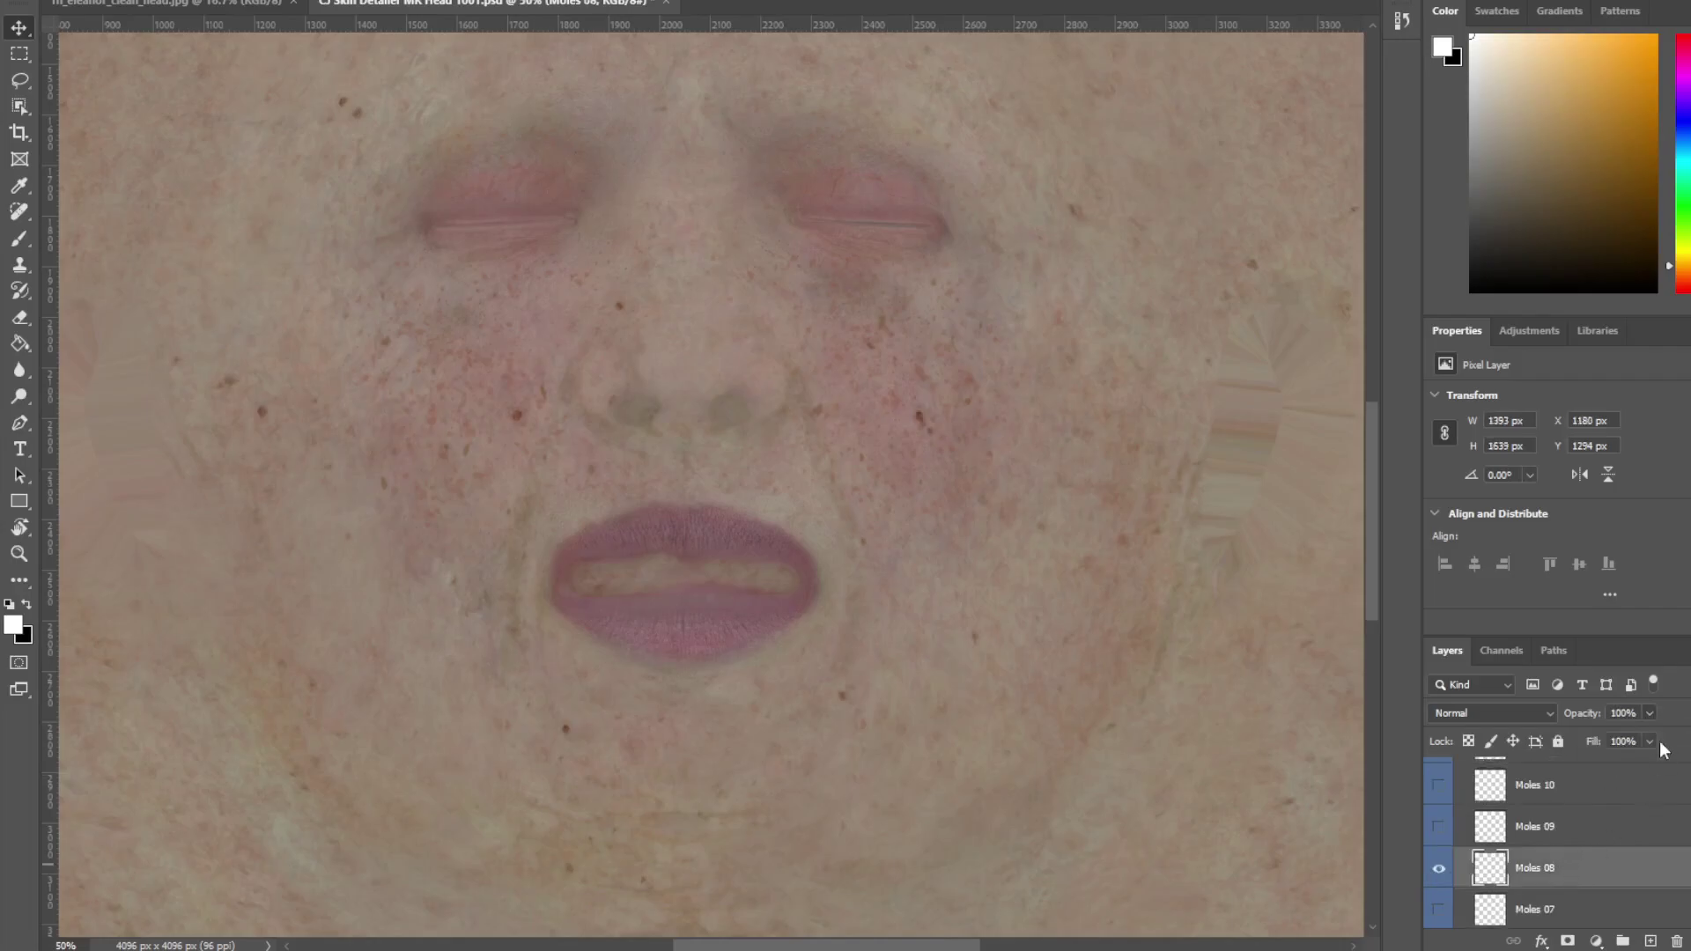
pyautogui.click(1649, 714)
pyautogui.scroll(2, 1001, 497)
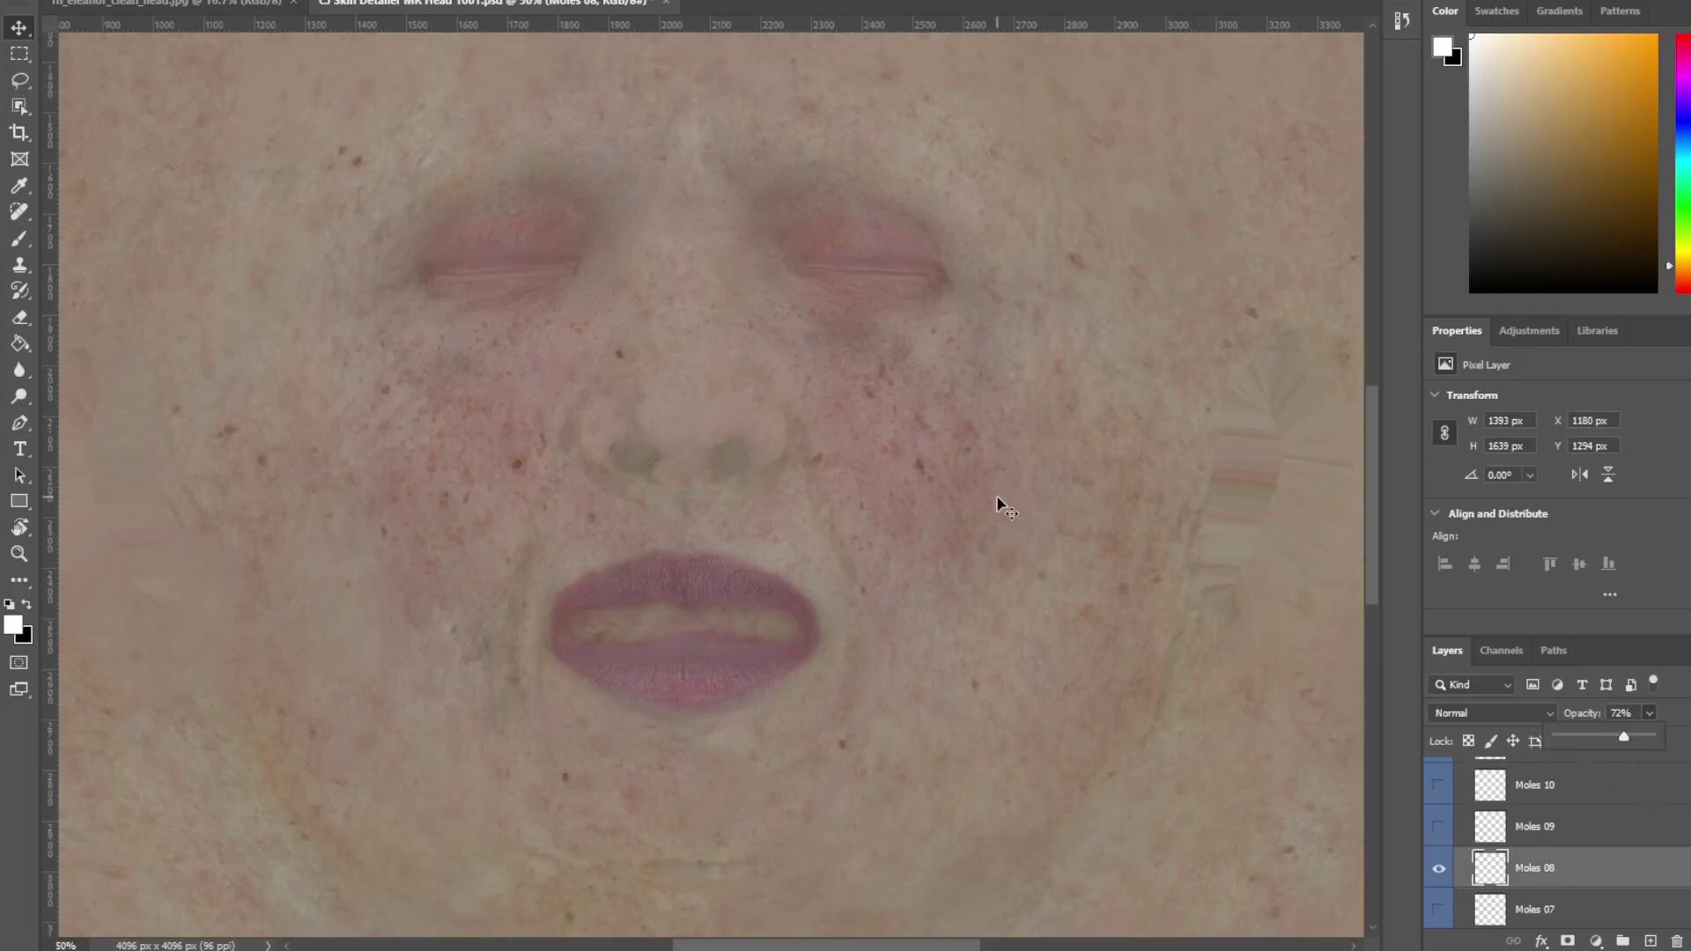
# - Apply a Brightness/Contrast adjustment to Layer 1 in the Base group, raising the contrast and slightly lowering the brightness
pyautogui.scroll(-5, 1556, 898)
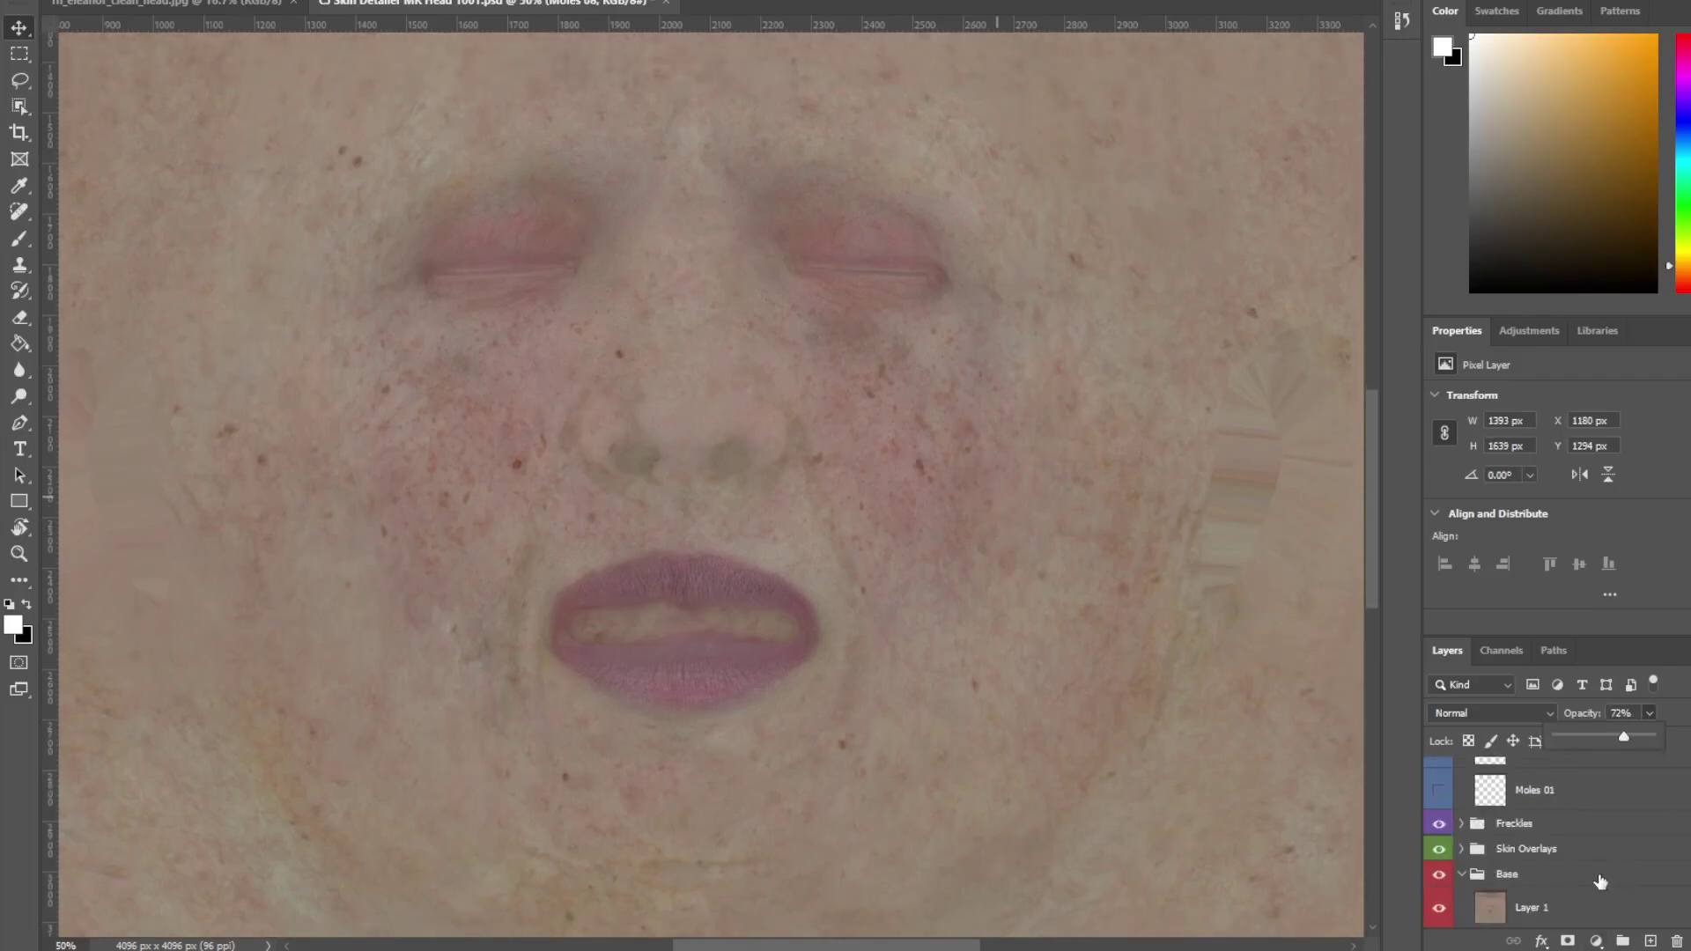
pyautogui.click(1556, 901)
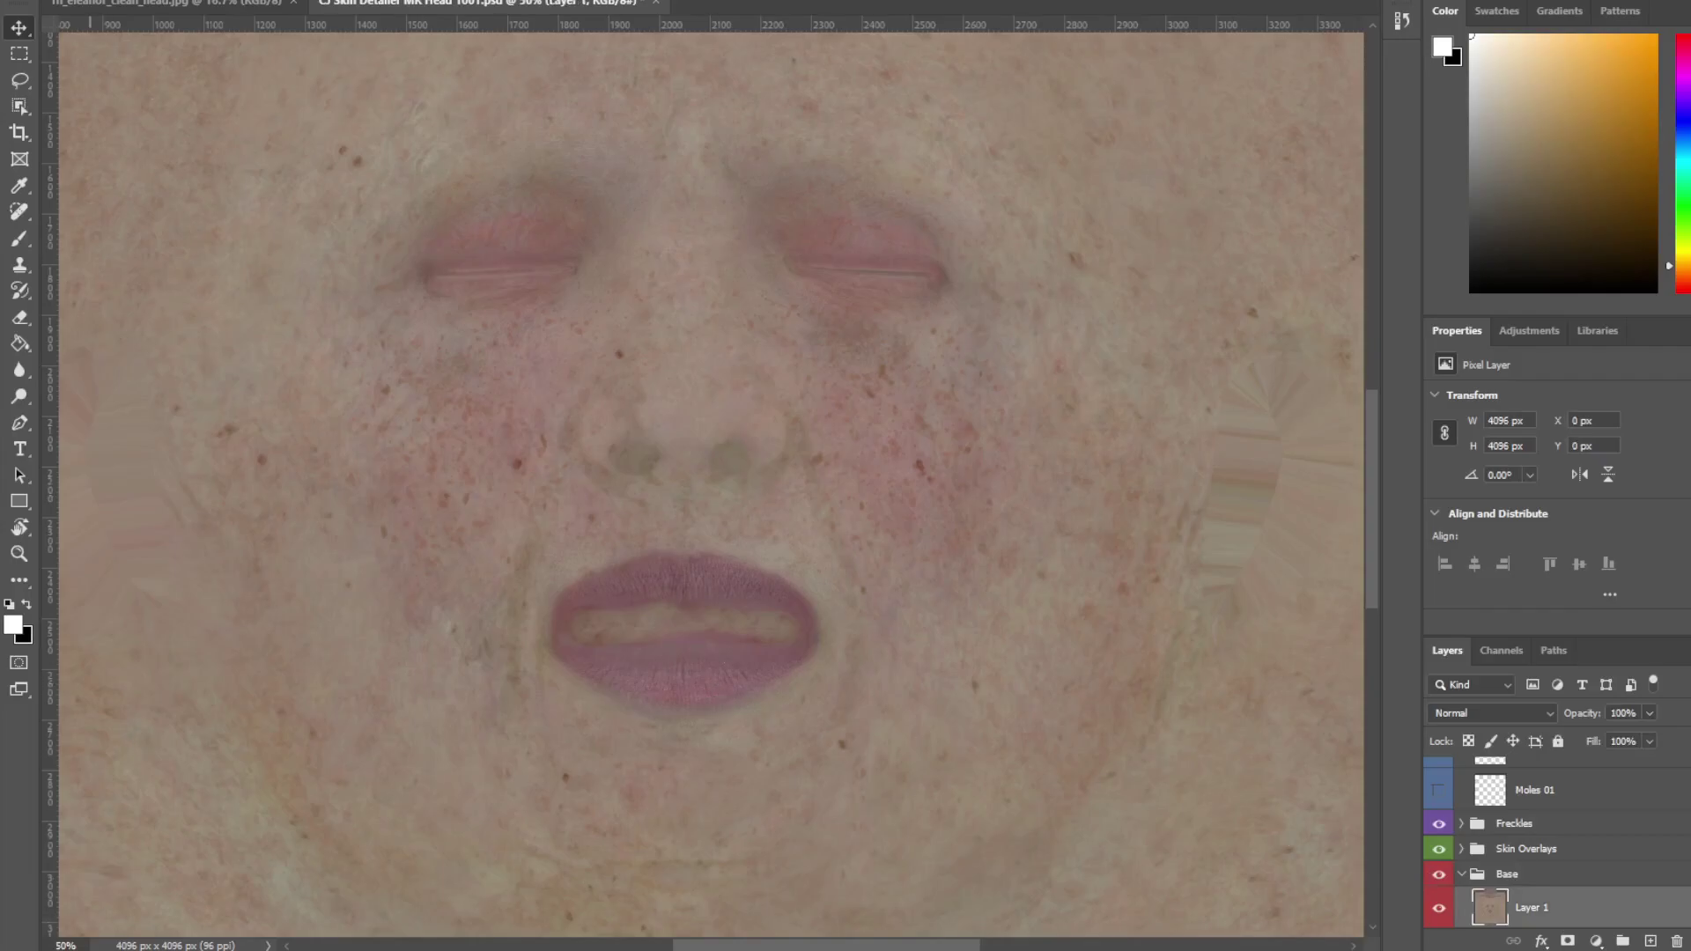
pyautogui.click(110, 0)
pyautogui.moveTo(176, 0)
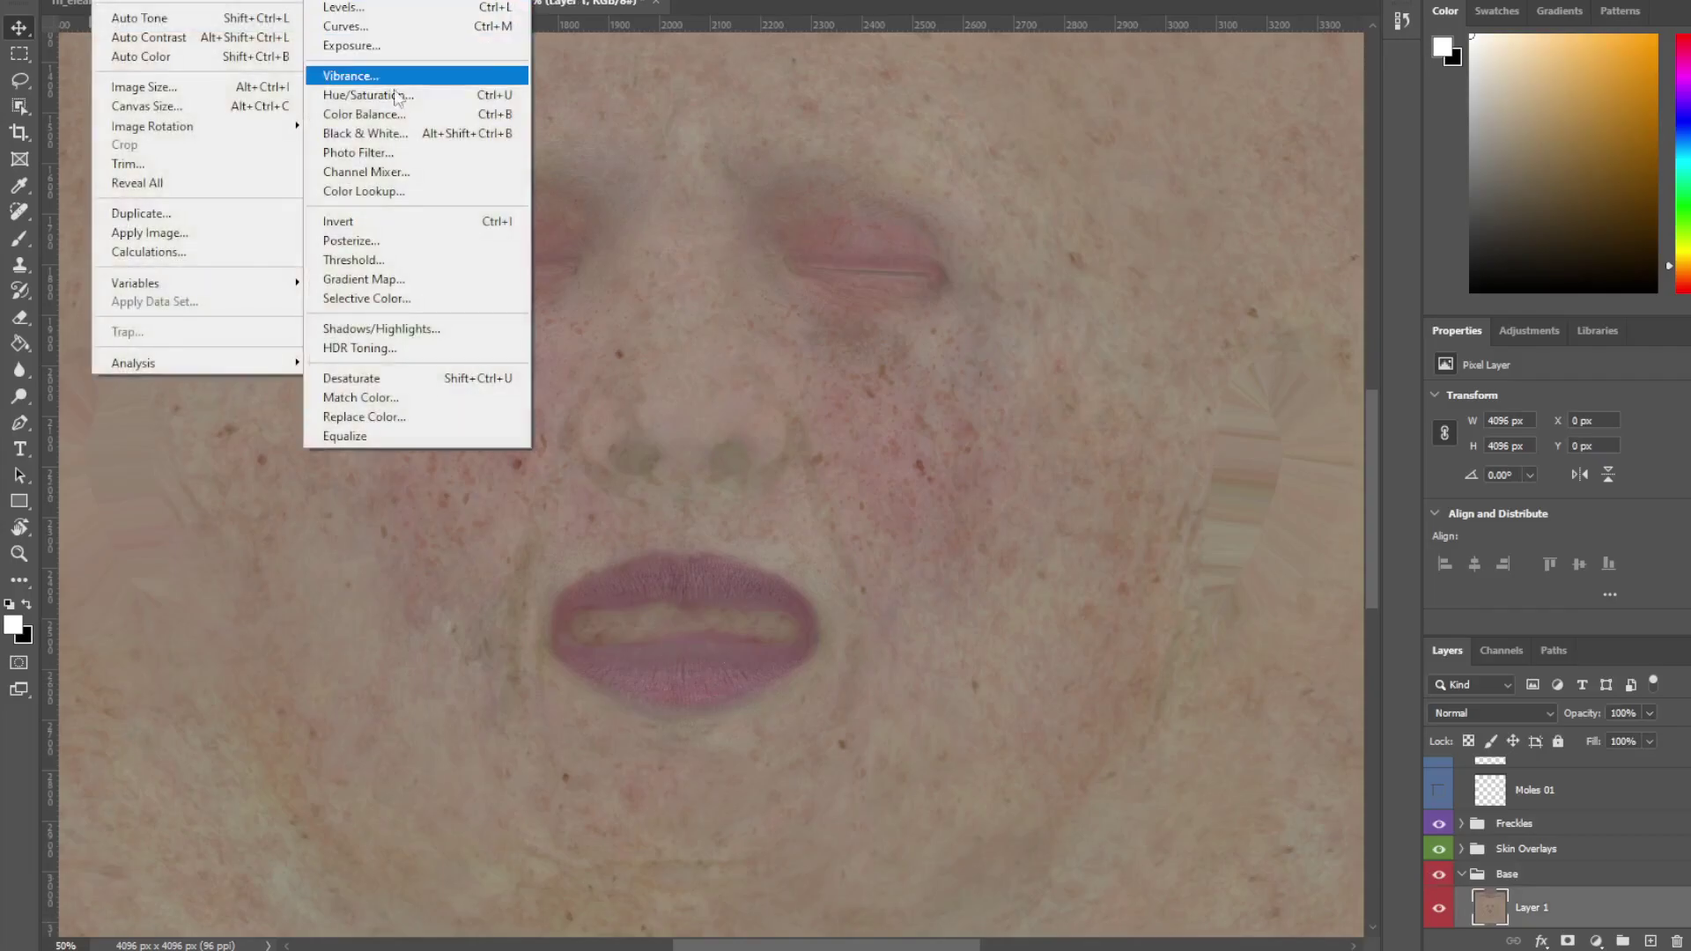
pyautogui.click(352, 0)
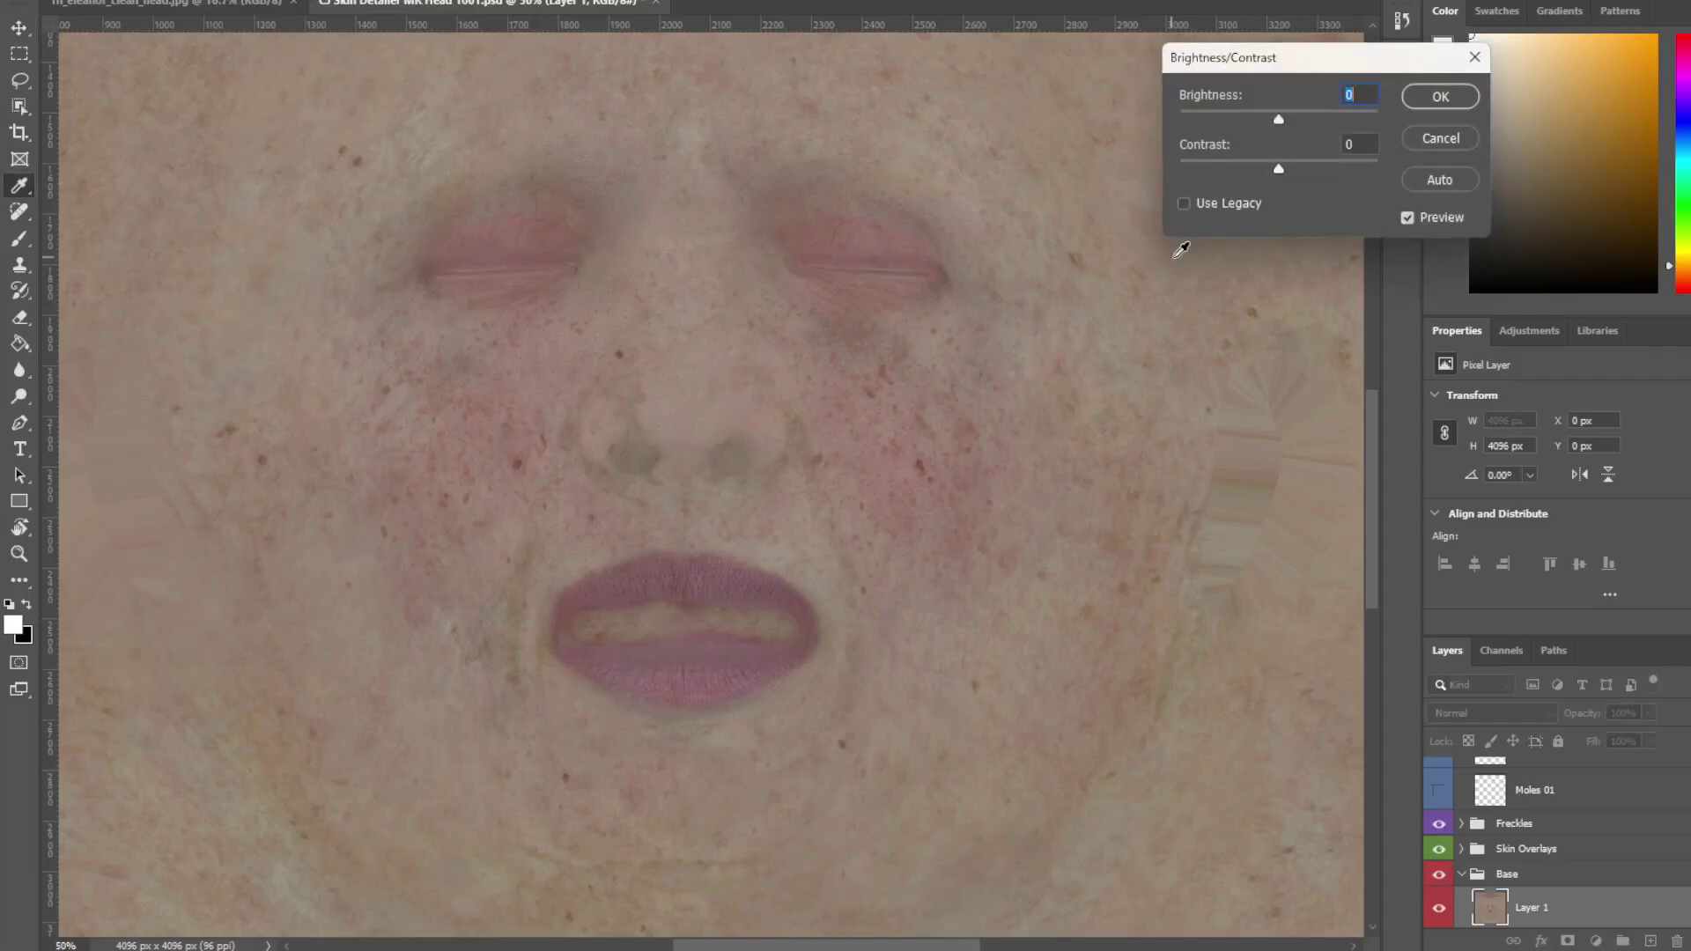
pyautogui.moveTo(1276, 165)
pyautogui.mouseDown()
pyautogui.moveTo(1222, 172)
pyautogui.moveTo(1302, 181)
pyautogui.mouseUp()
pyautogui.press('Tab')
pyautogui.moveTo(1280, 120)
pyautogui.mouseDown()
pyautogui.moveTo(1254, 122)
pyautogui.moveTo(1274, 121)
pyautogui.mouseUp()
pyautogui.click(1440, 99)
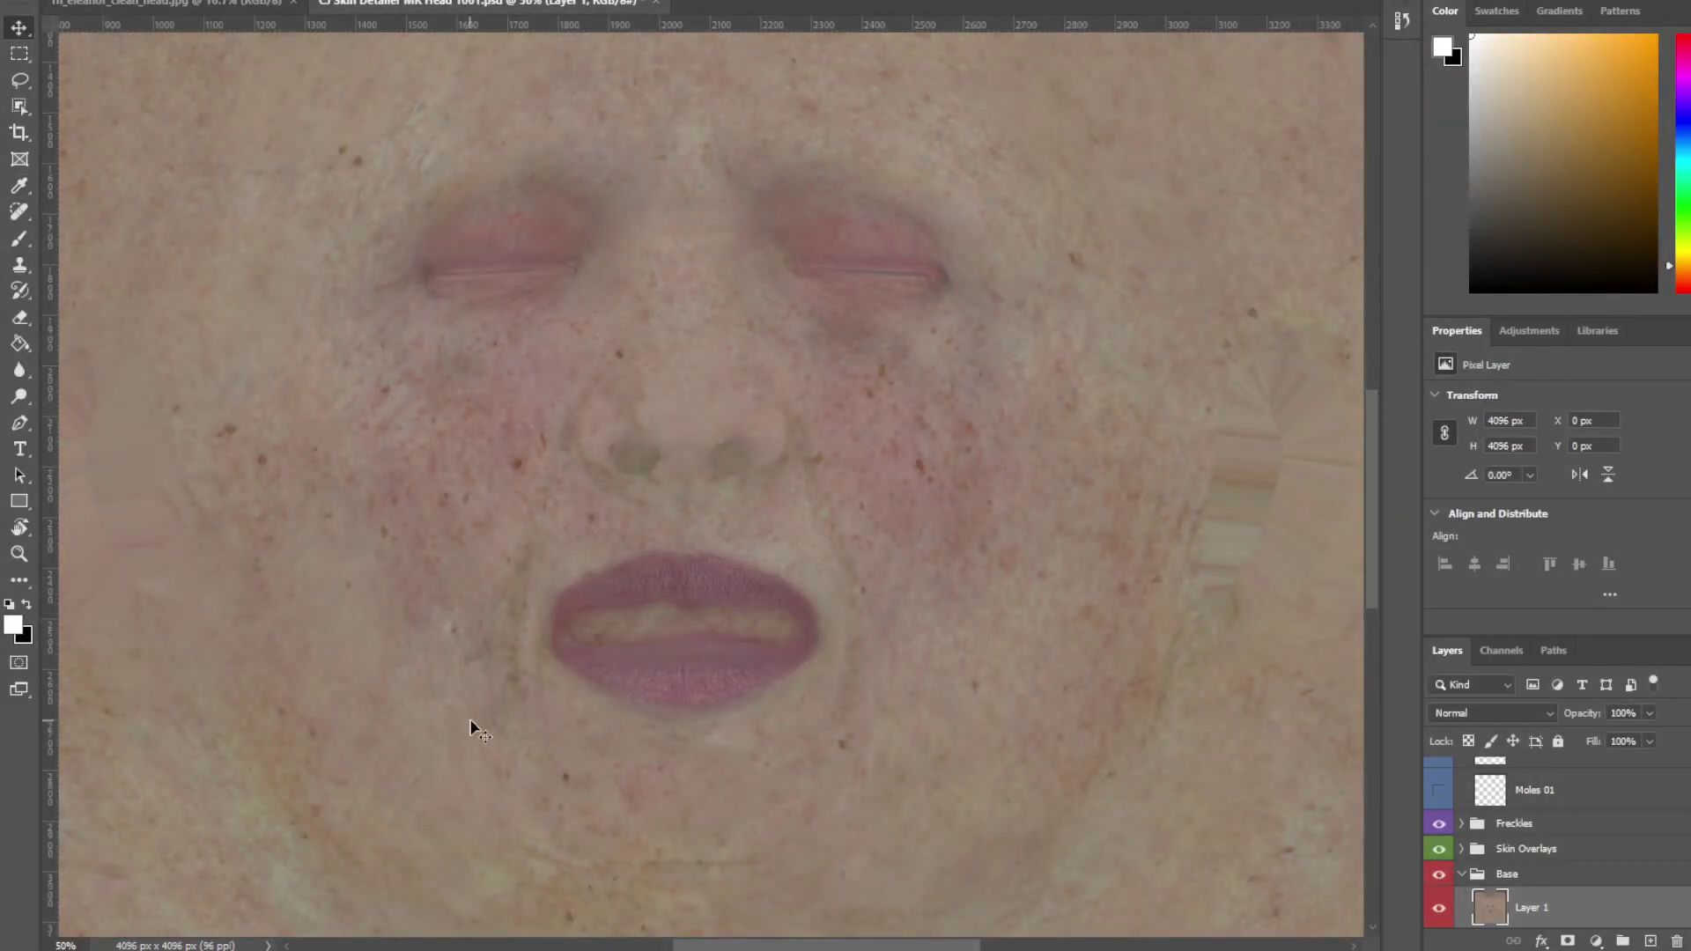
# - Collapse the Moles group
pyautogui.scroll(5, 1505, 817)
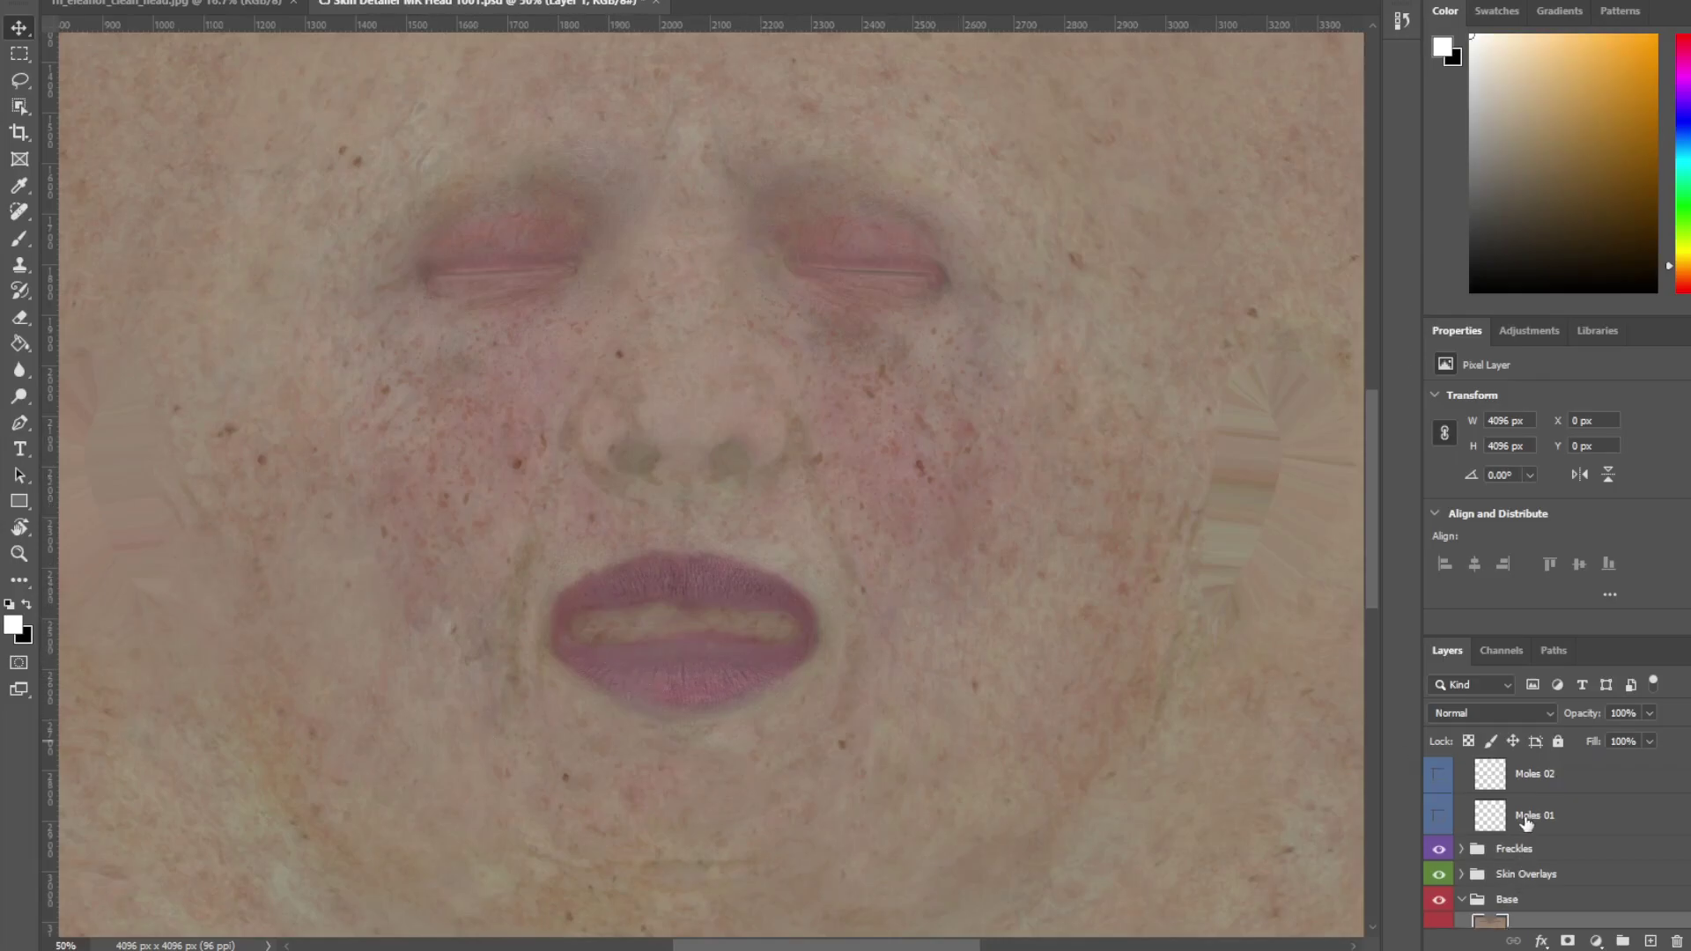
pyautogui.scroll(2, 1526, 823)
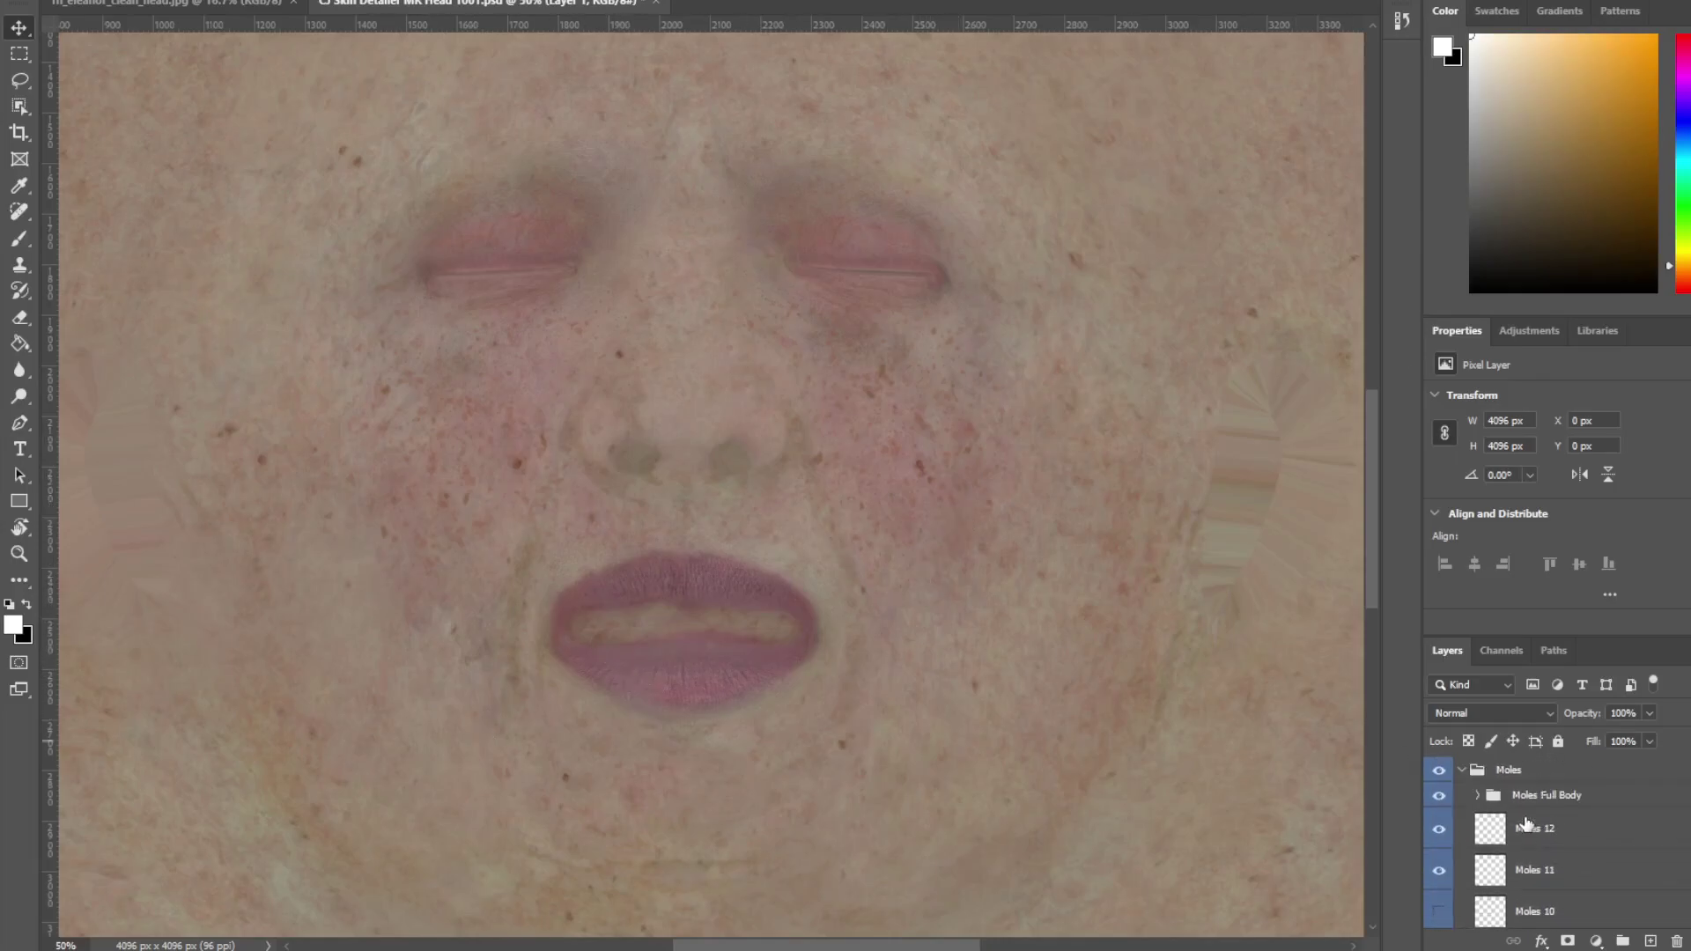
pyautogui.click(1461, 769)
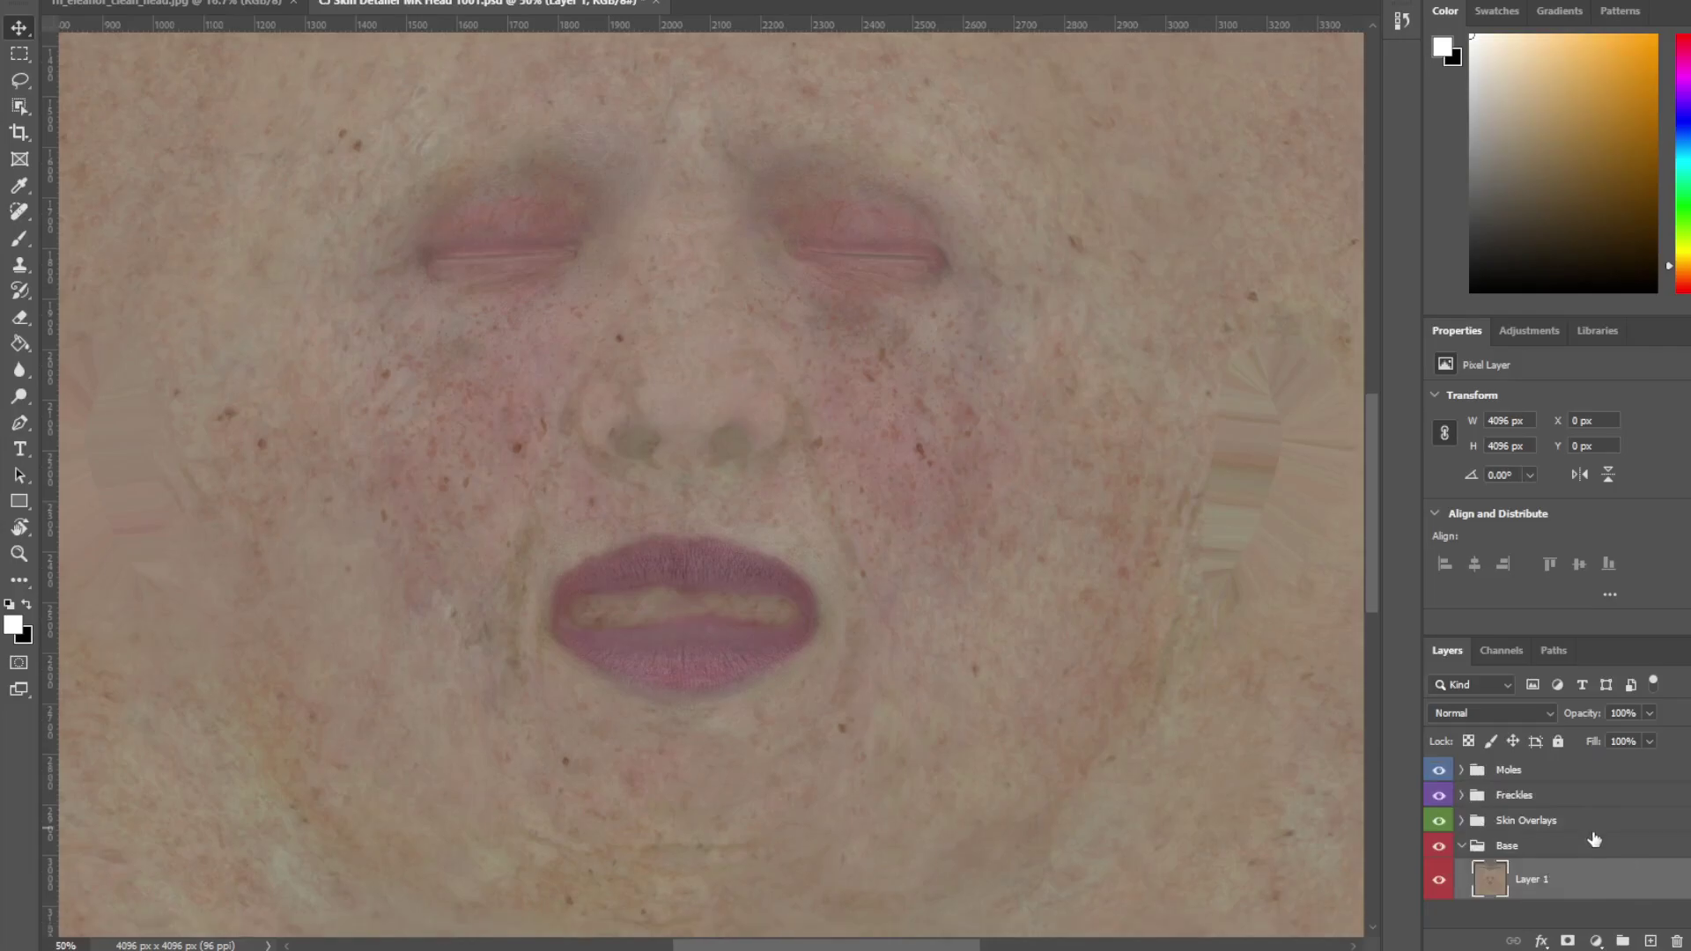
# - Open the CJ Skin Detailer MR Head BUMPMAPS PSD from the MR PSDs folder as a separate Photoshop document
pyautogui.hotkey('alt', 'Tab')
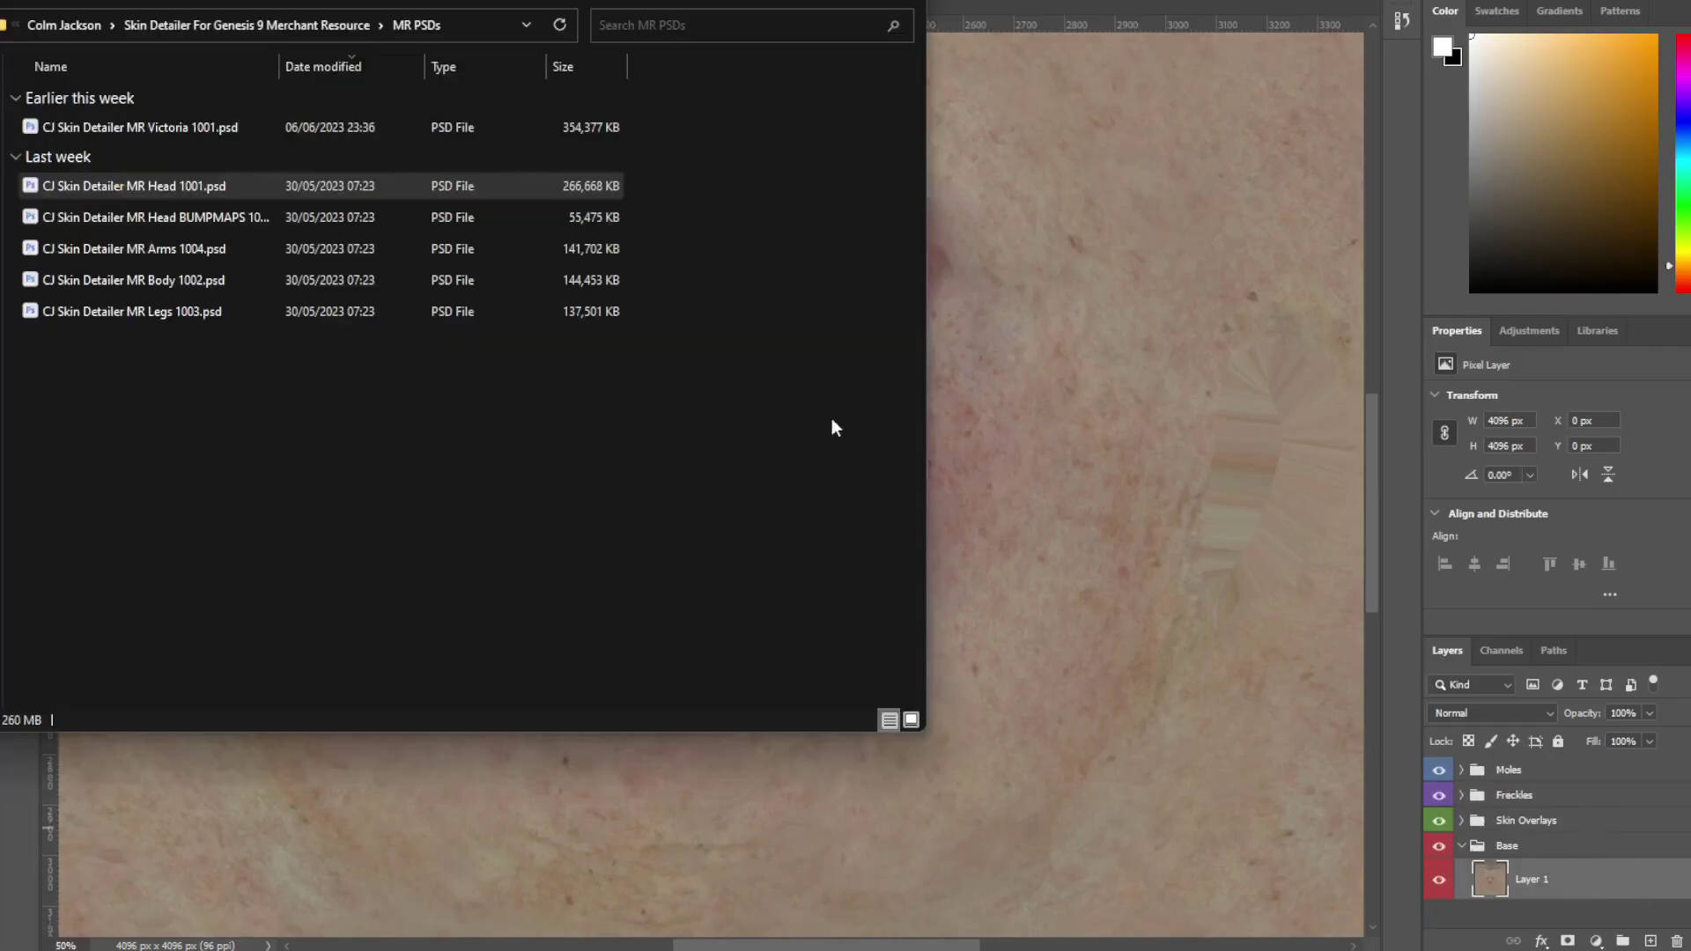
pyautogui.click(102, 215)
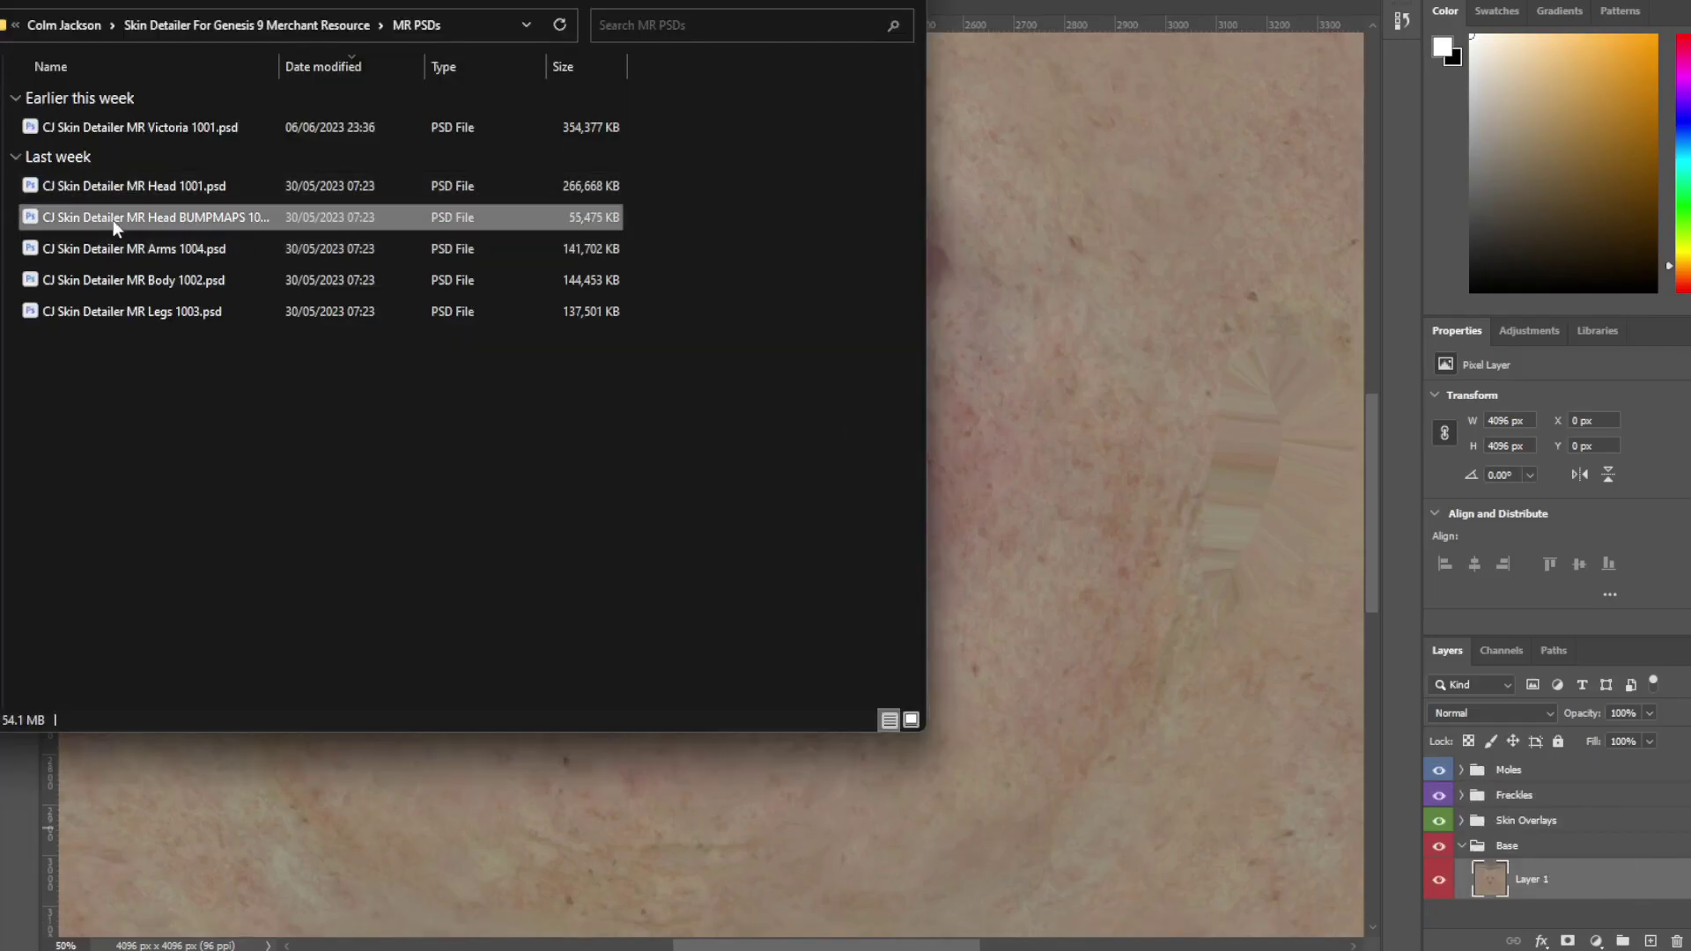
pyautogui.moveTo(145, 214); pyautogui.dragTo(1025, 16)
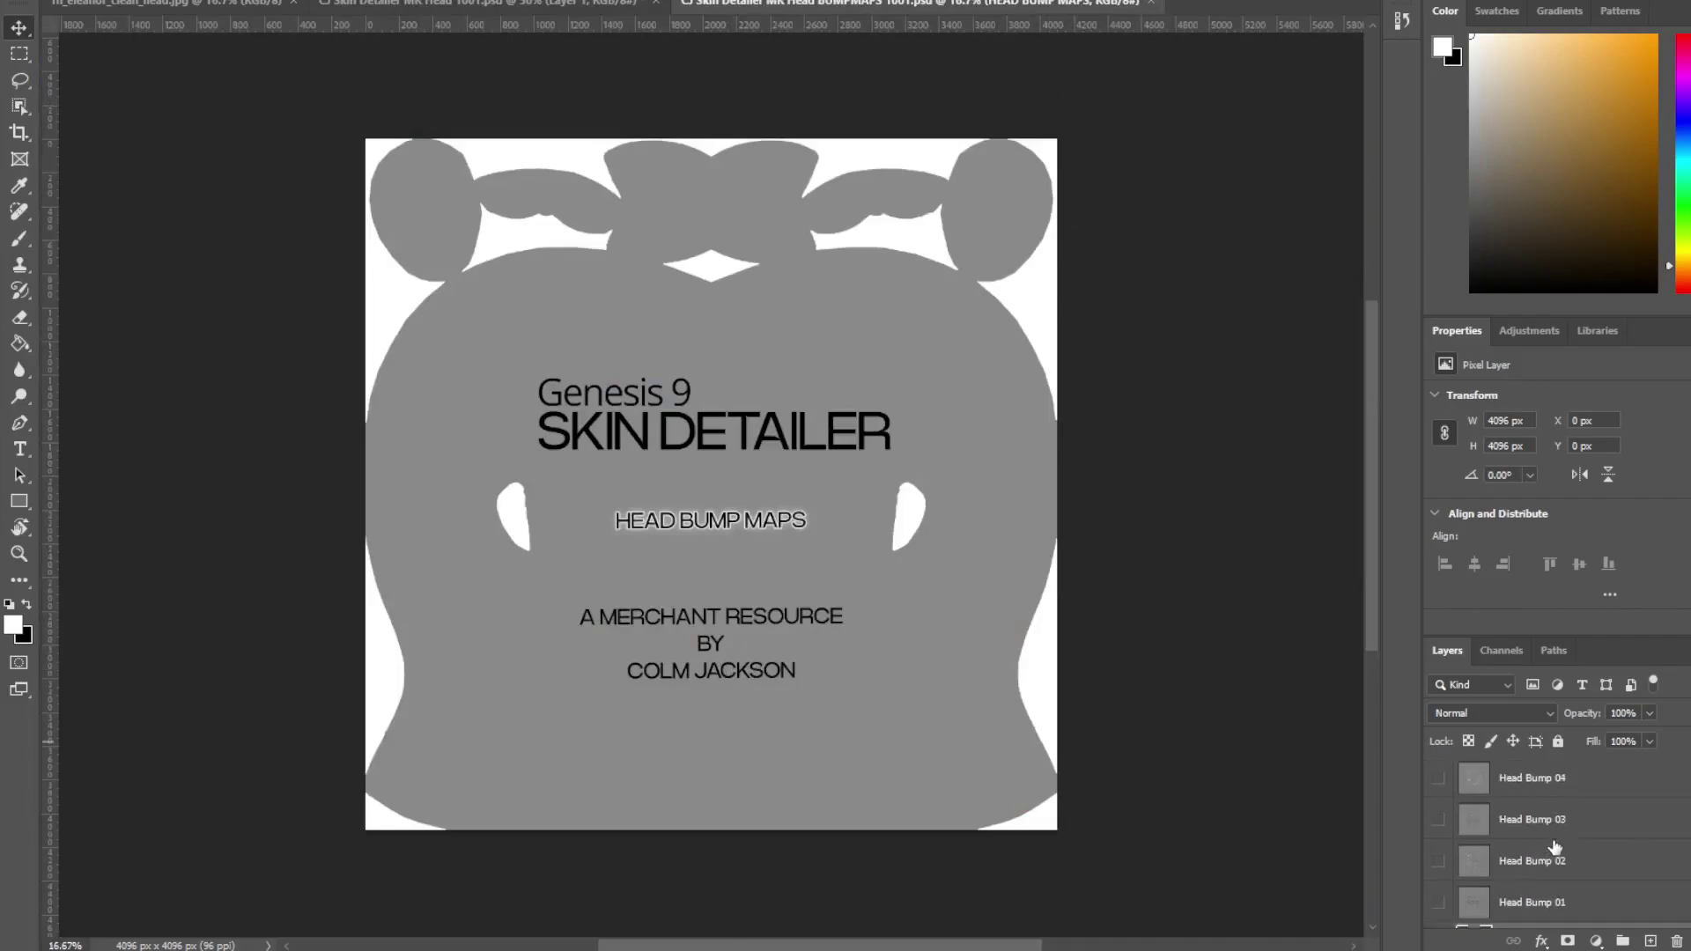
# - Show the Head Bump 01, 02, 03 and 04 layers in the bump maps document and select Head Bump 04
pyautogui.click(1437, 786)
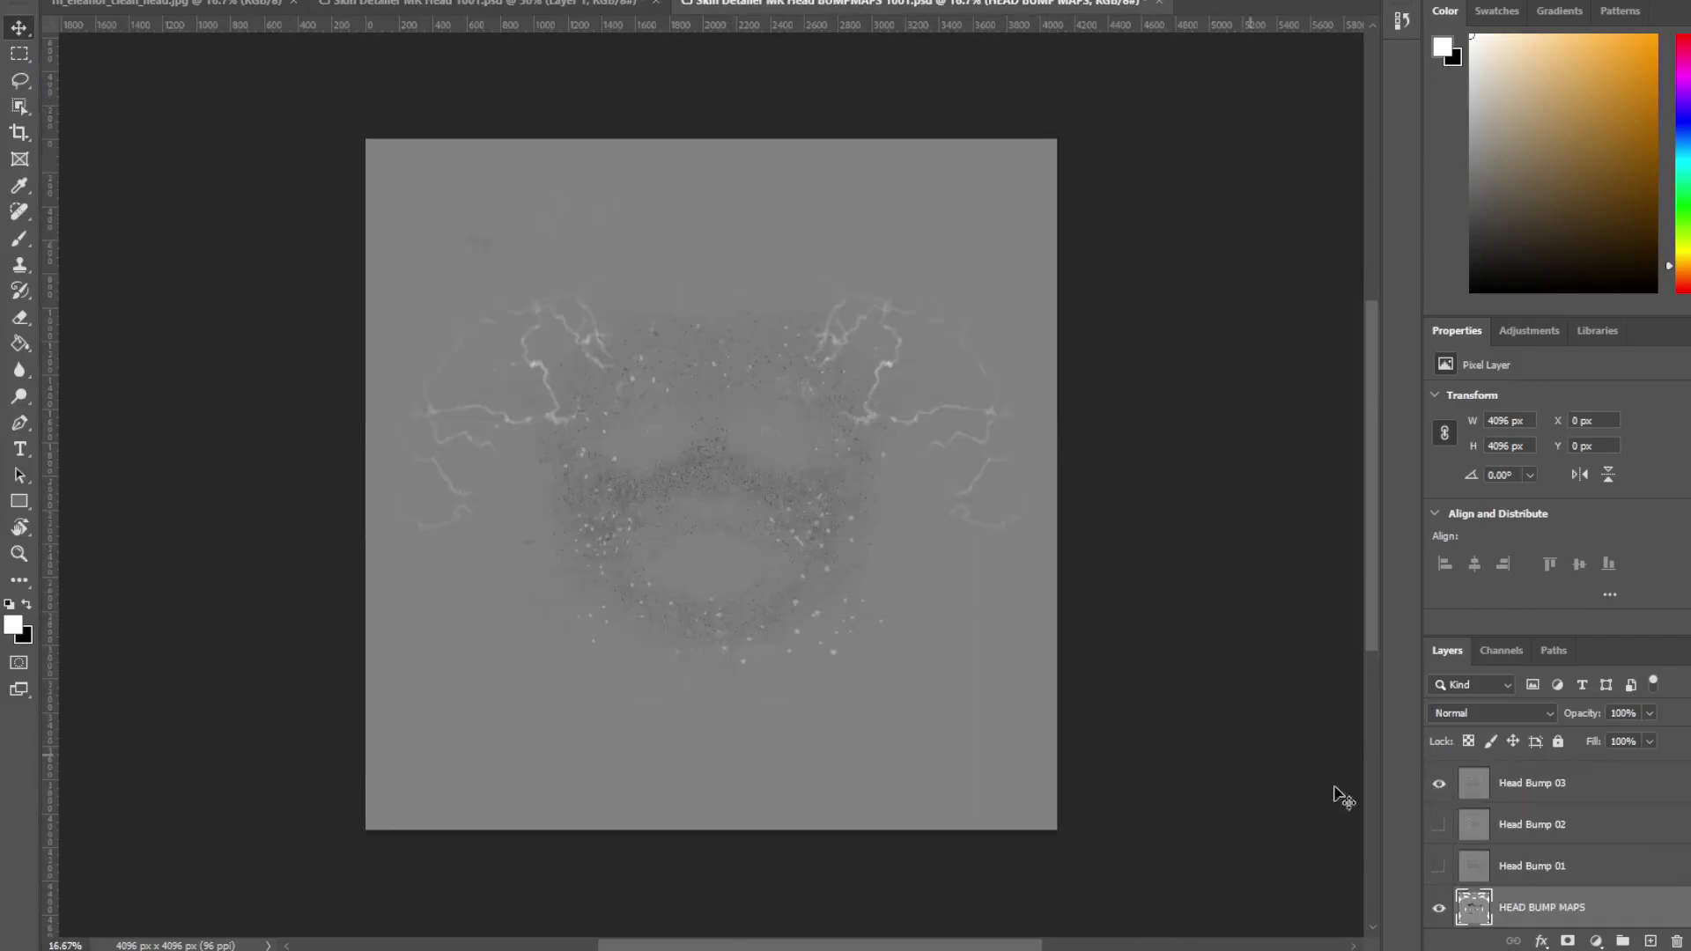
pyautogui.click(1438, 783)
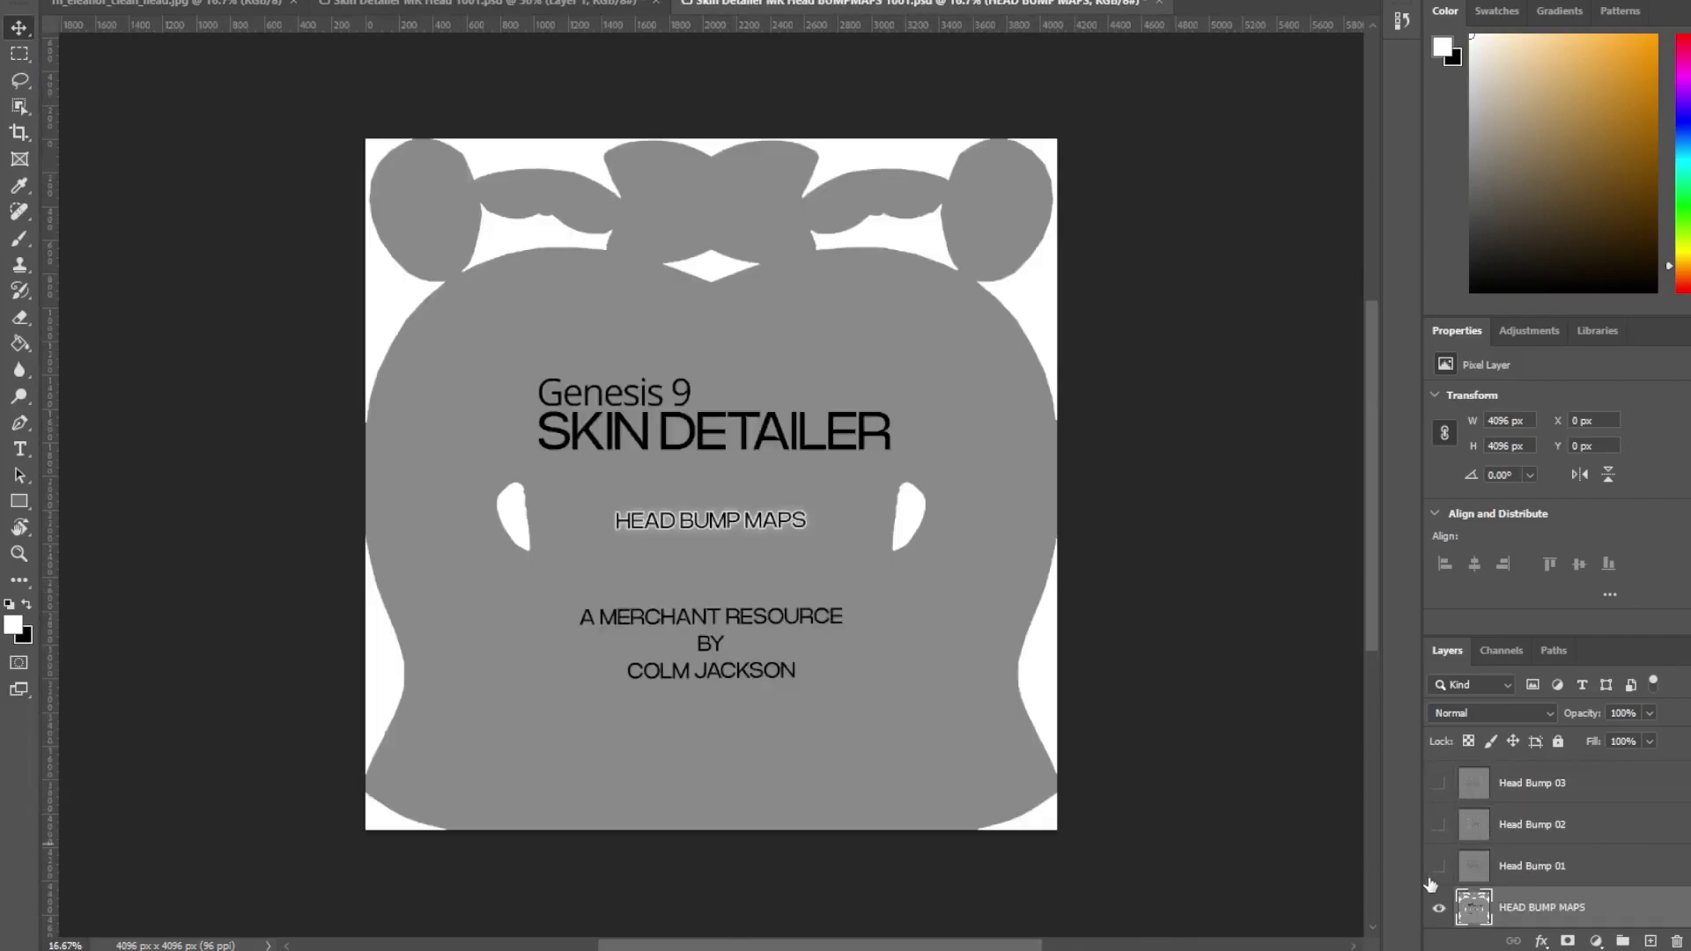
pyautogui.click(1438, 865)
pyautogui.click(1438, 827)
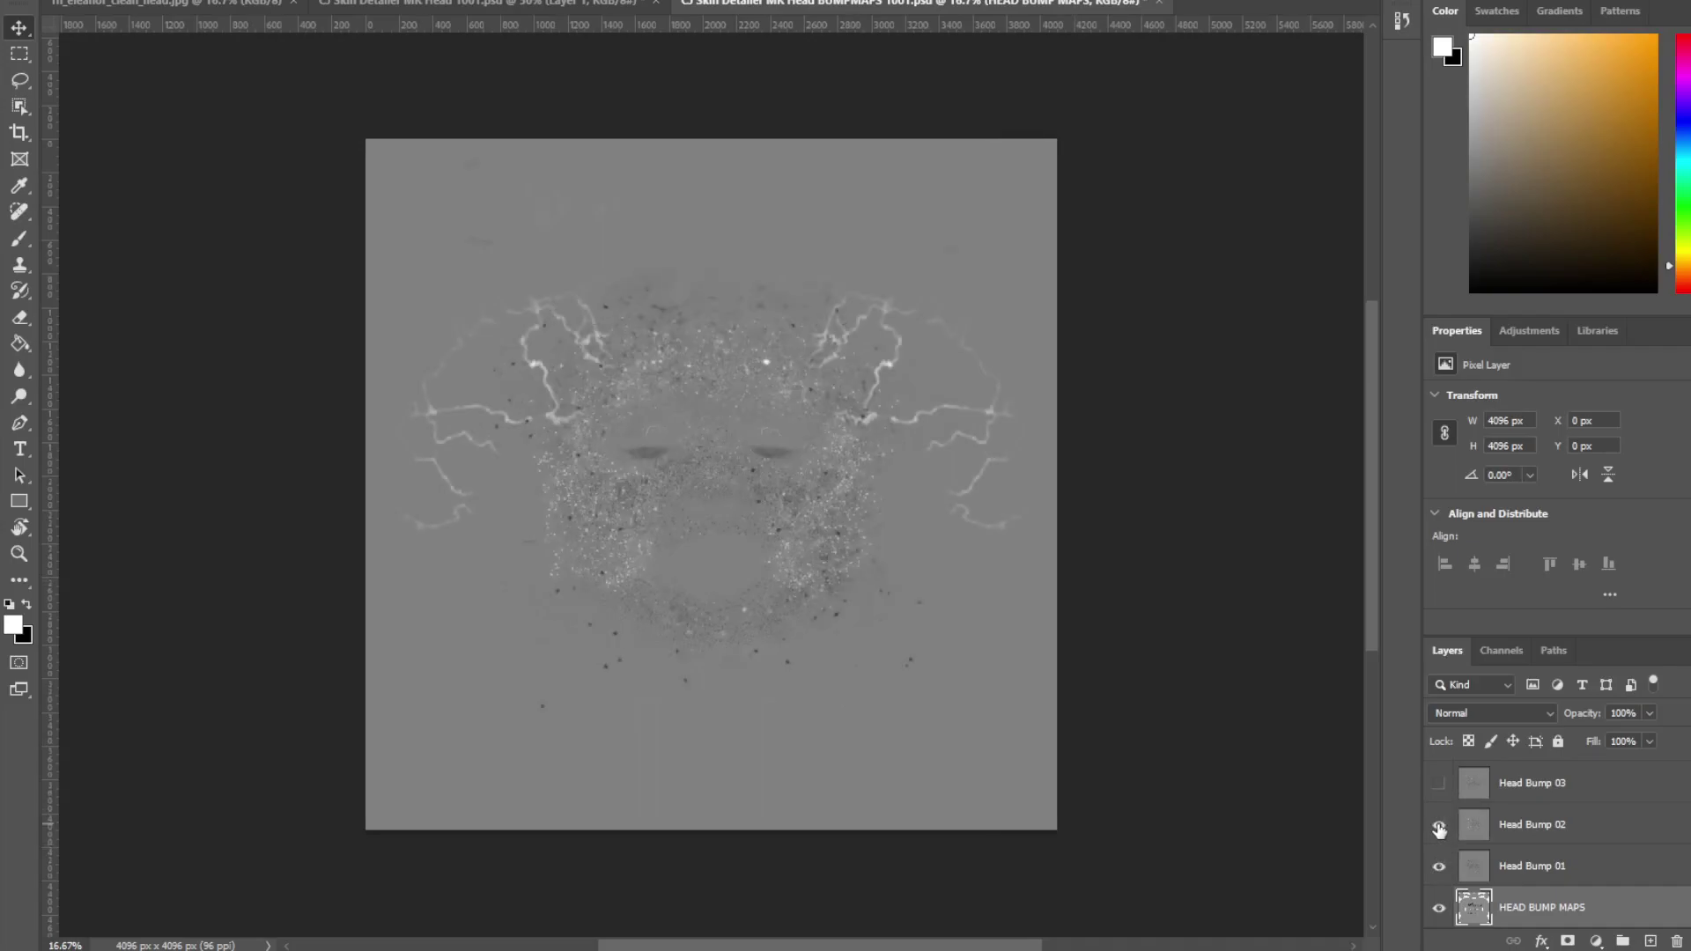
pyautogui.click(1438, 784)
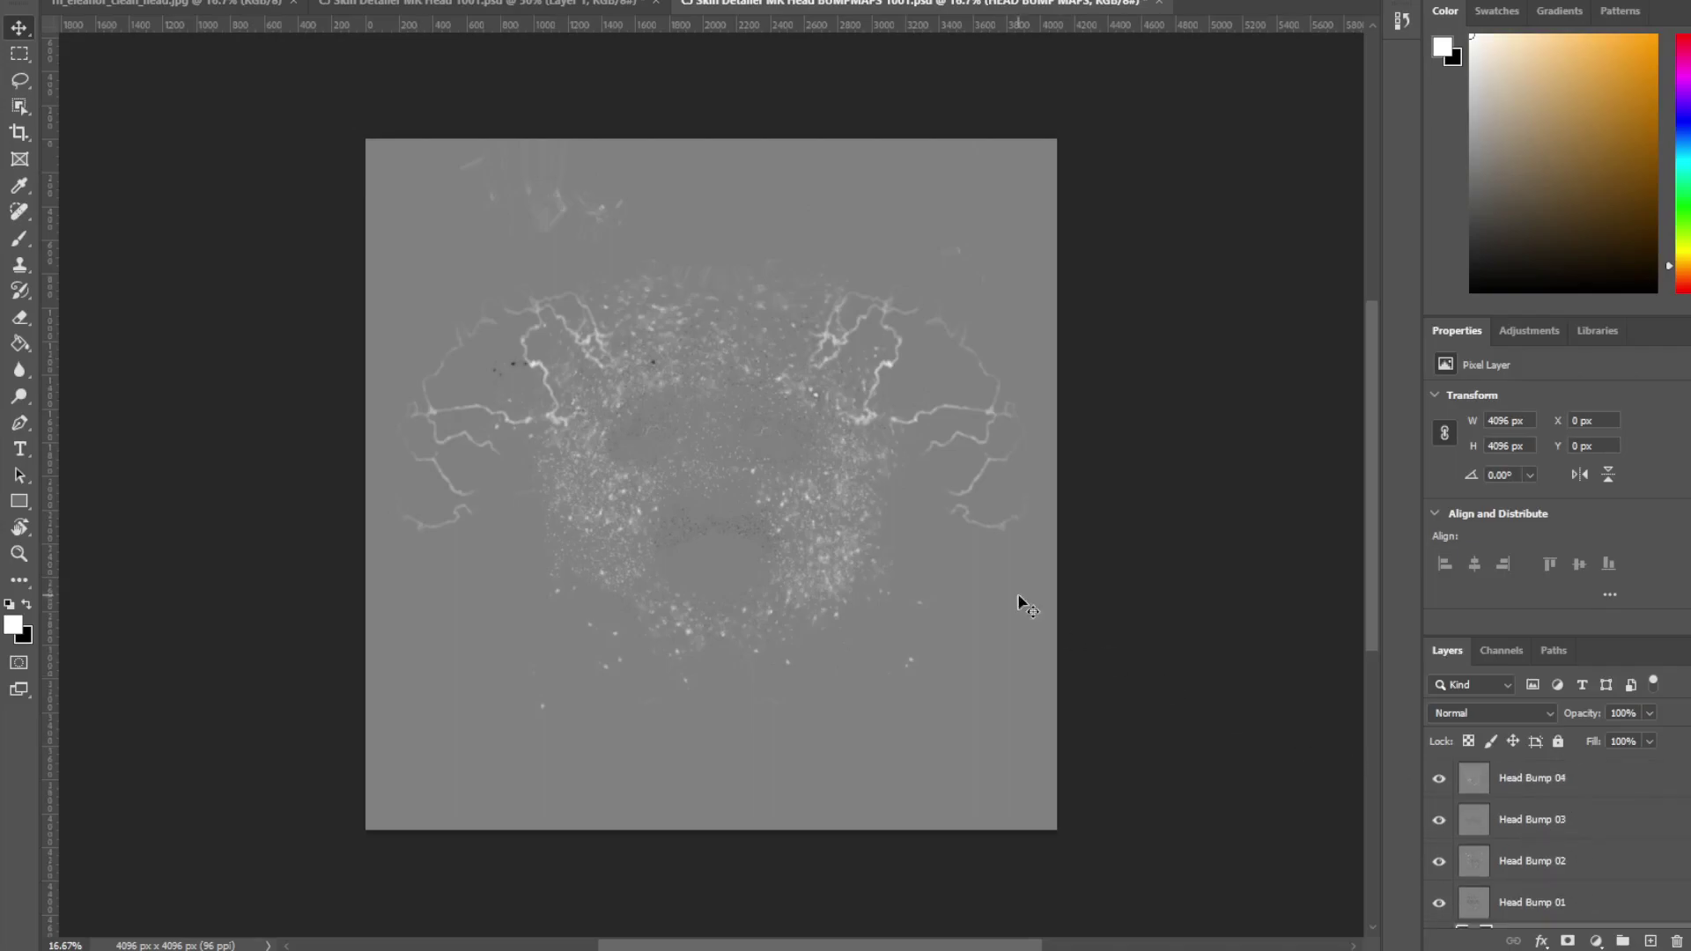
pyautogui.click(1541, 789)
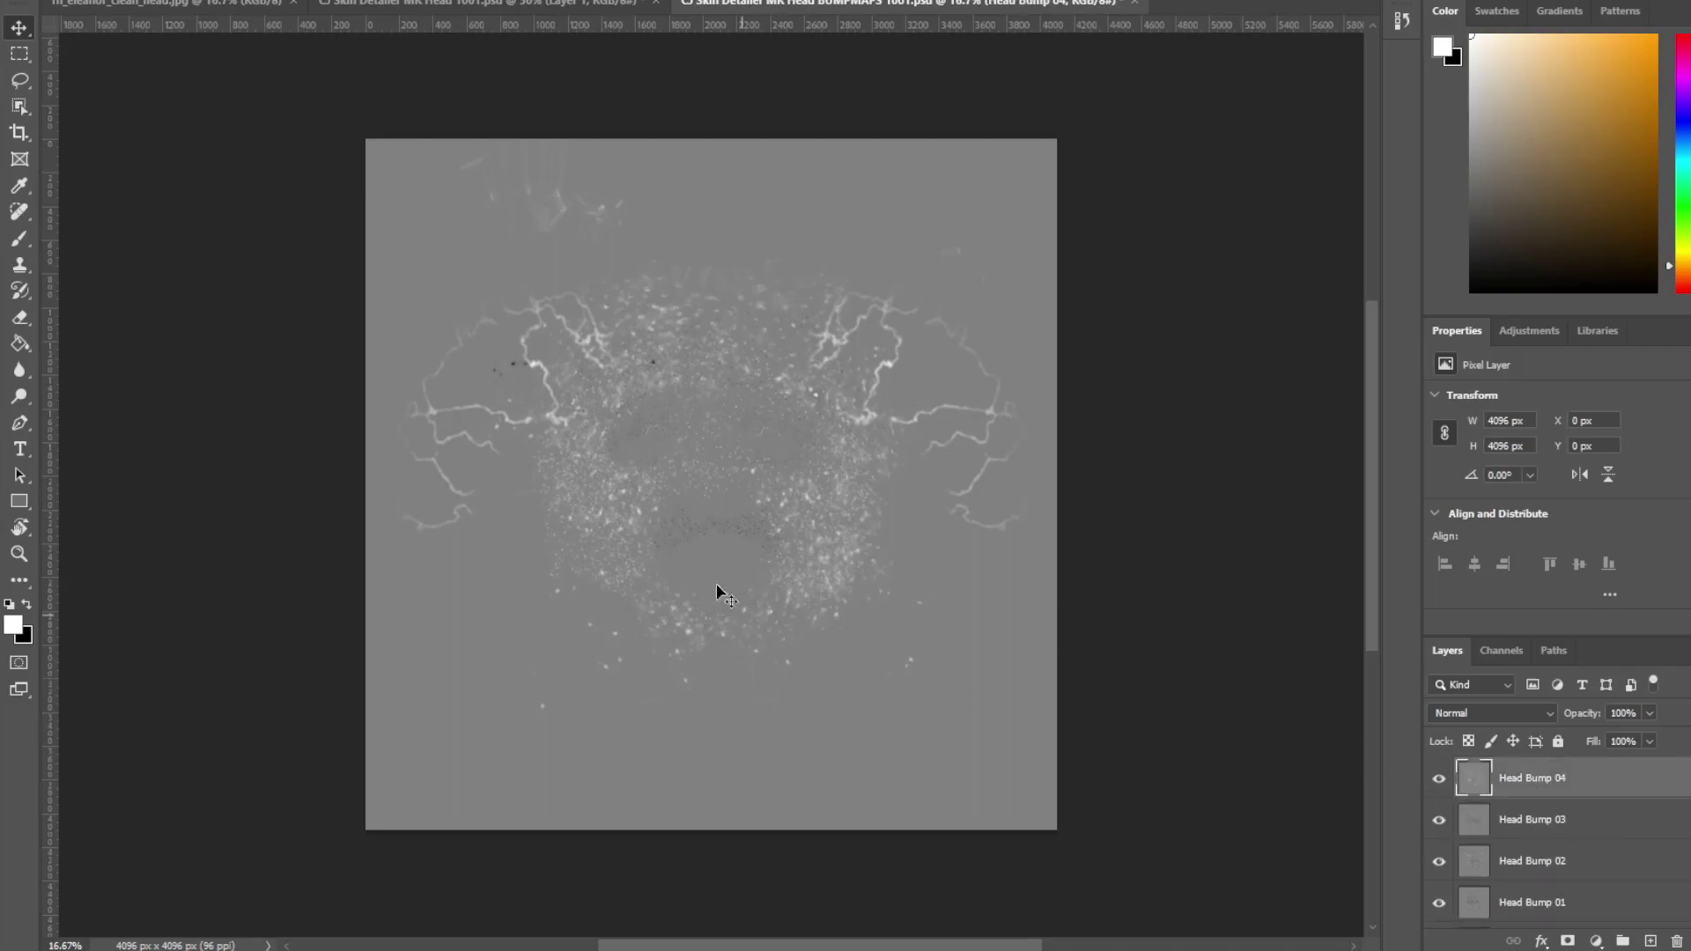
# - Quick-export the detailed head texture as a PNG in the Skins folder, adding Elenor after Head in the file name
pyautogui.click(498, 3)
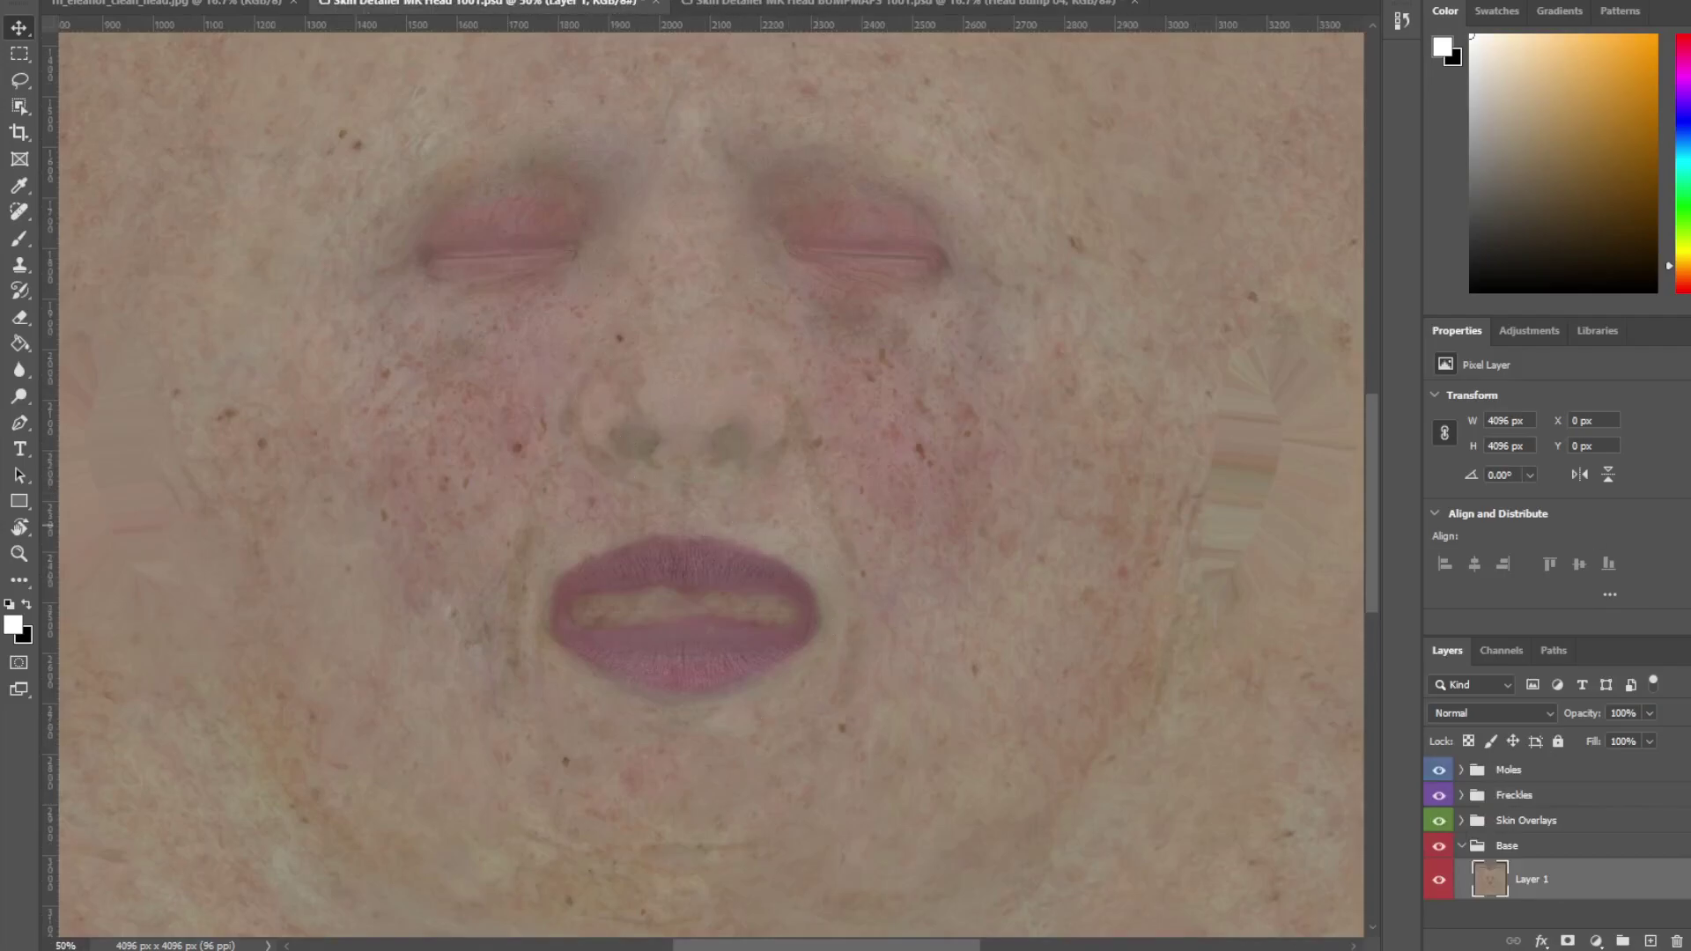
pyautogui.click(44, 2)
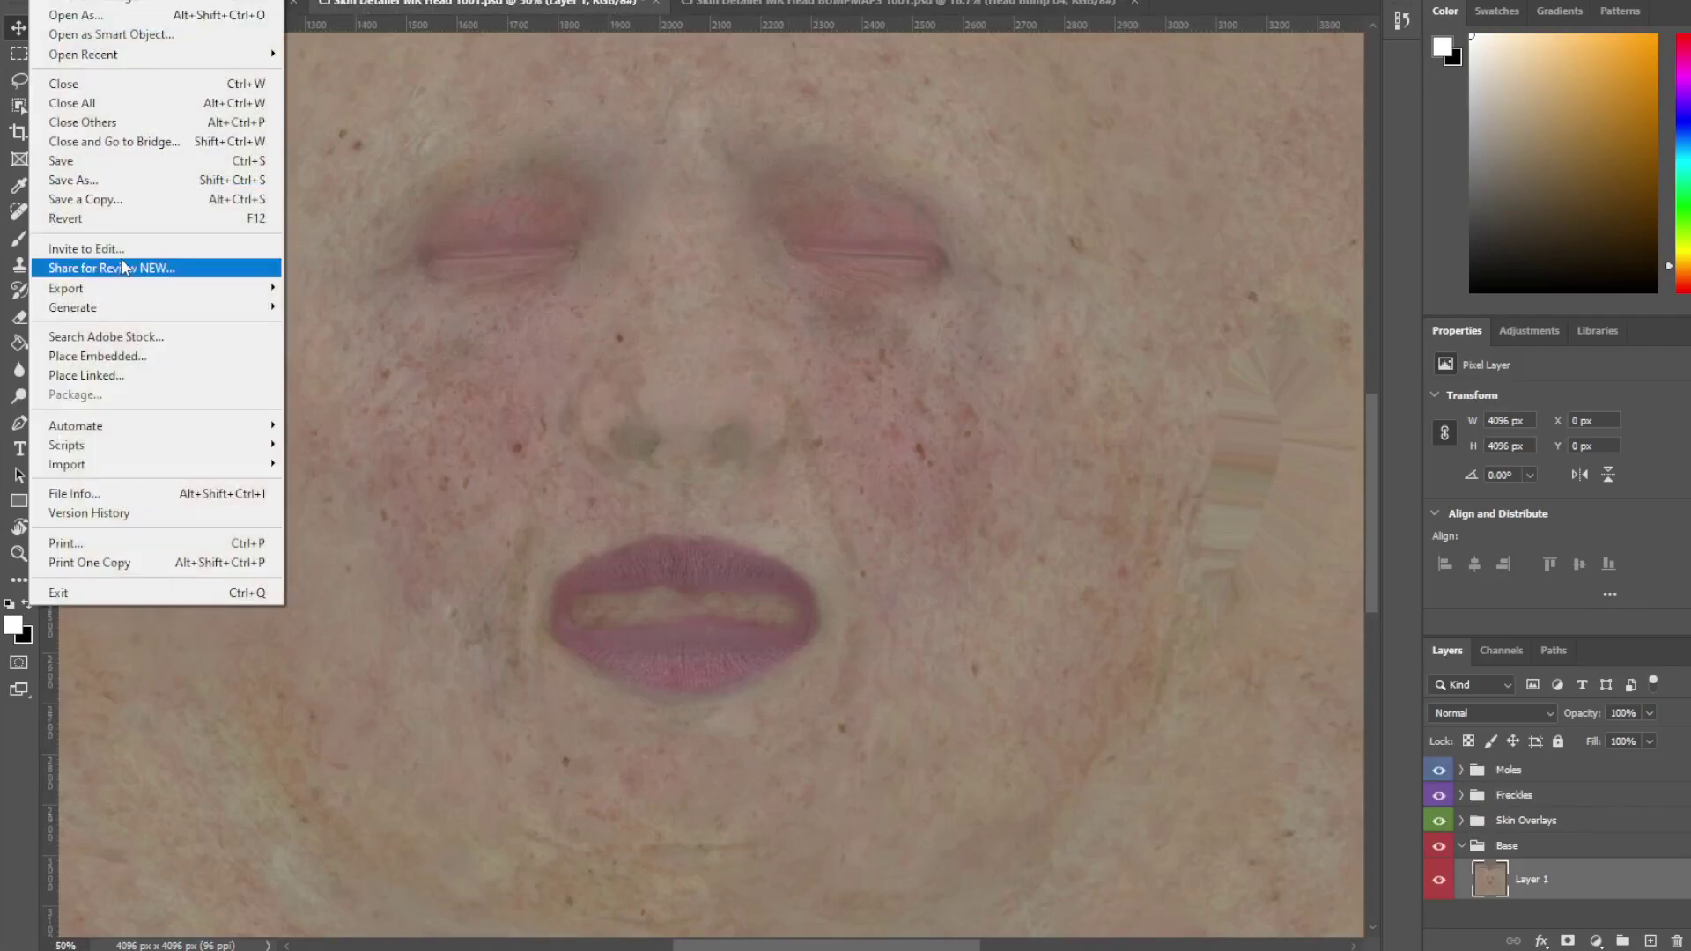
pyautogui.moveTo(180, 290)
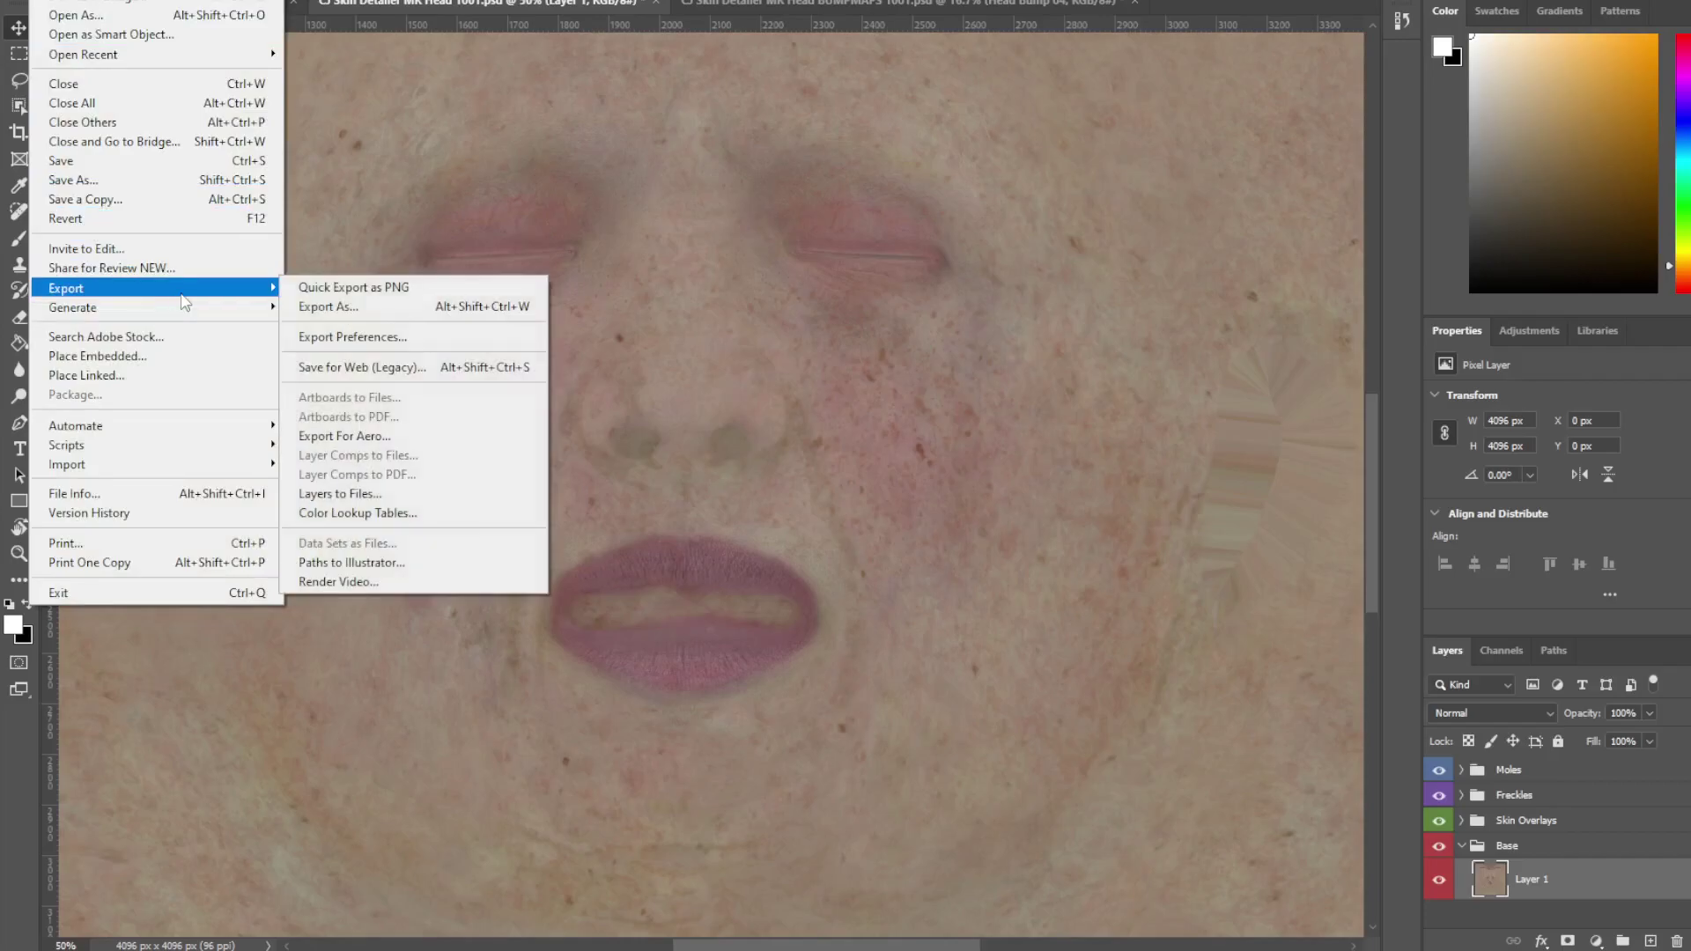
pyautogui.click(390, 292)
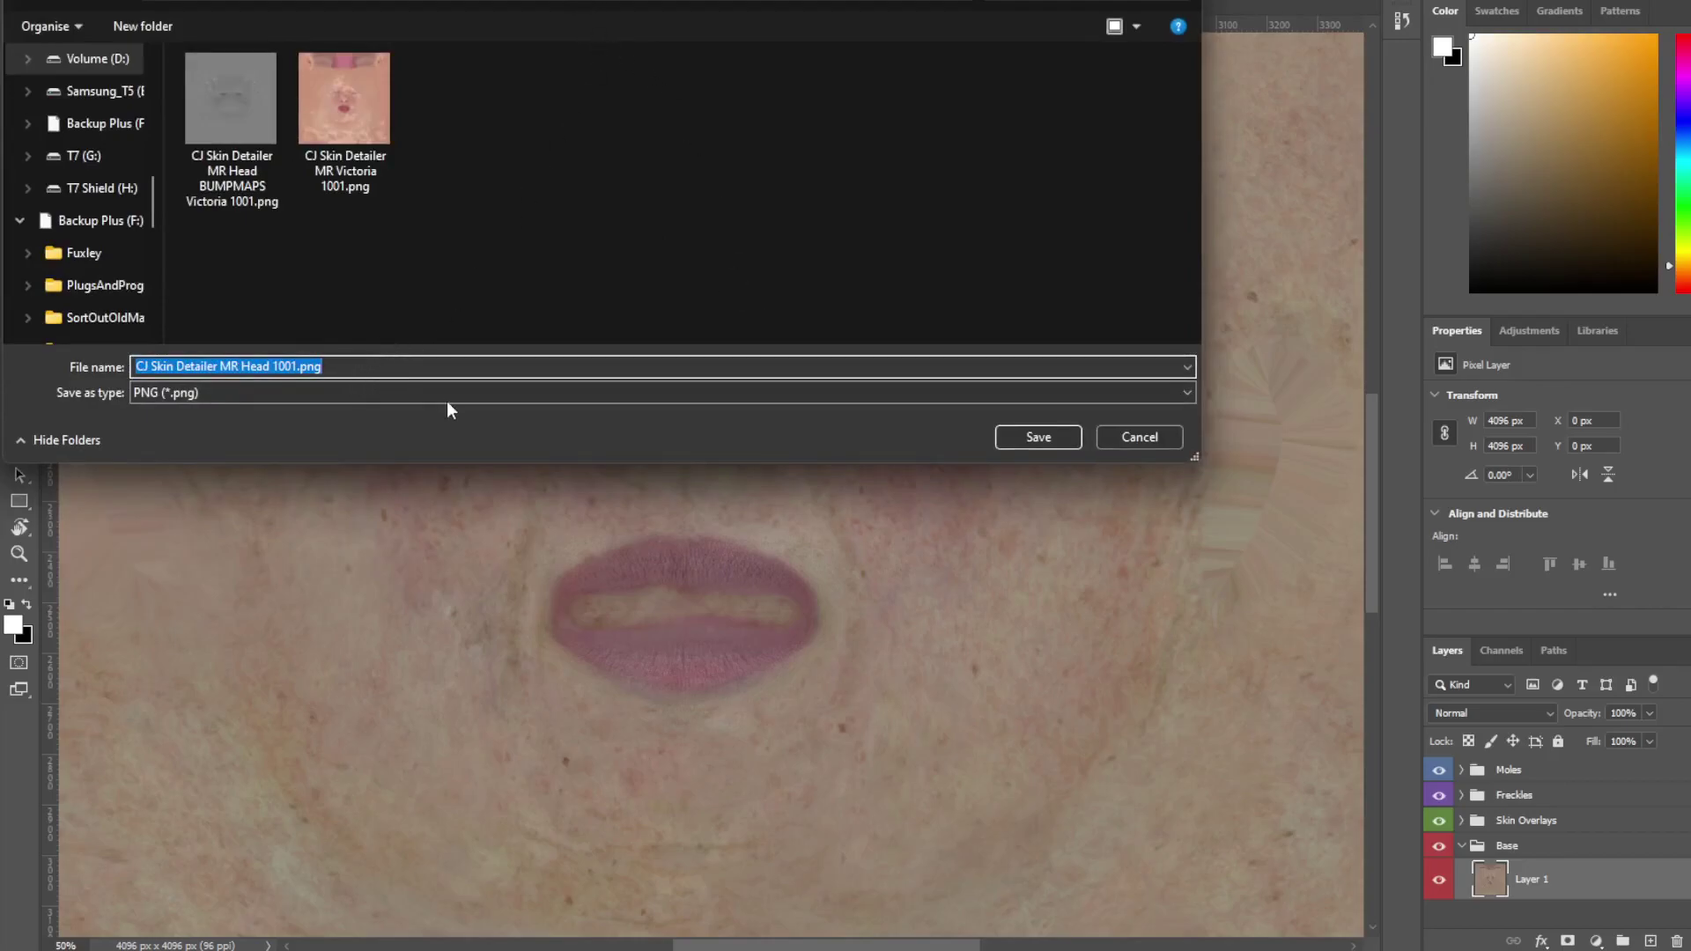
pyautogui.click(272, 367)
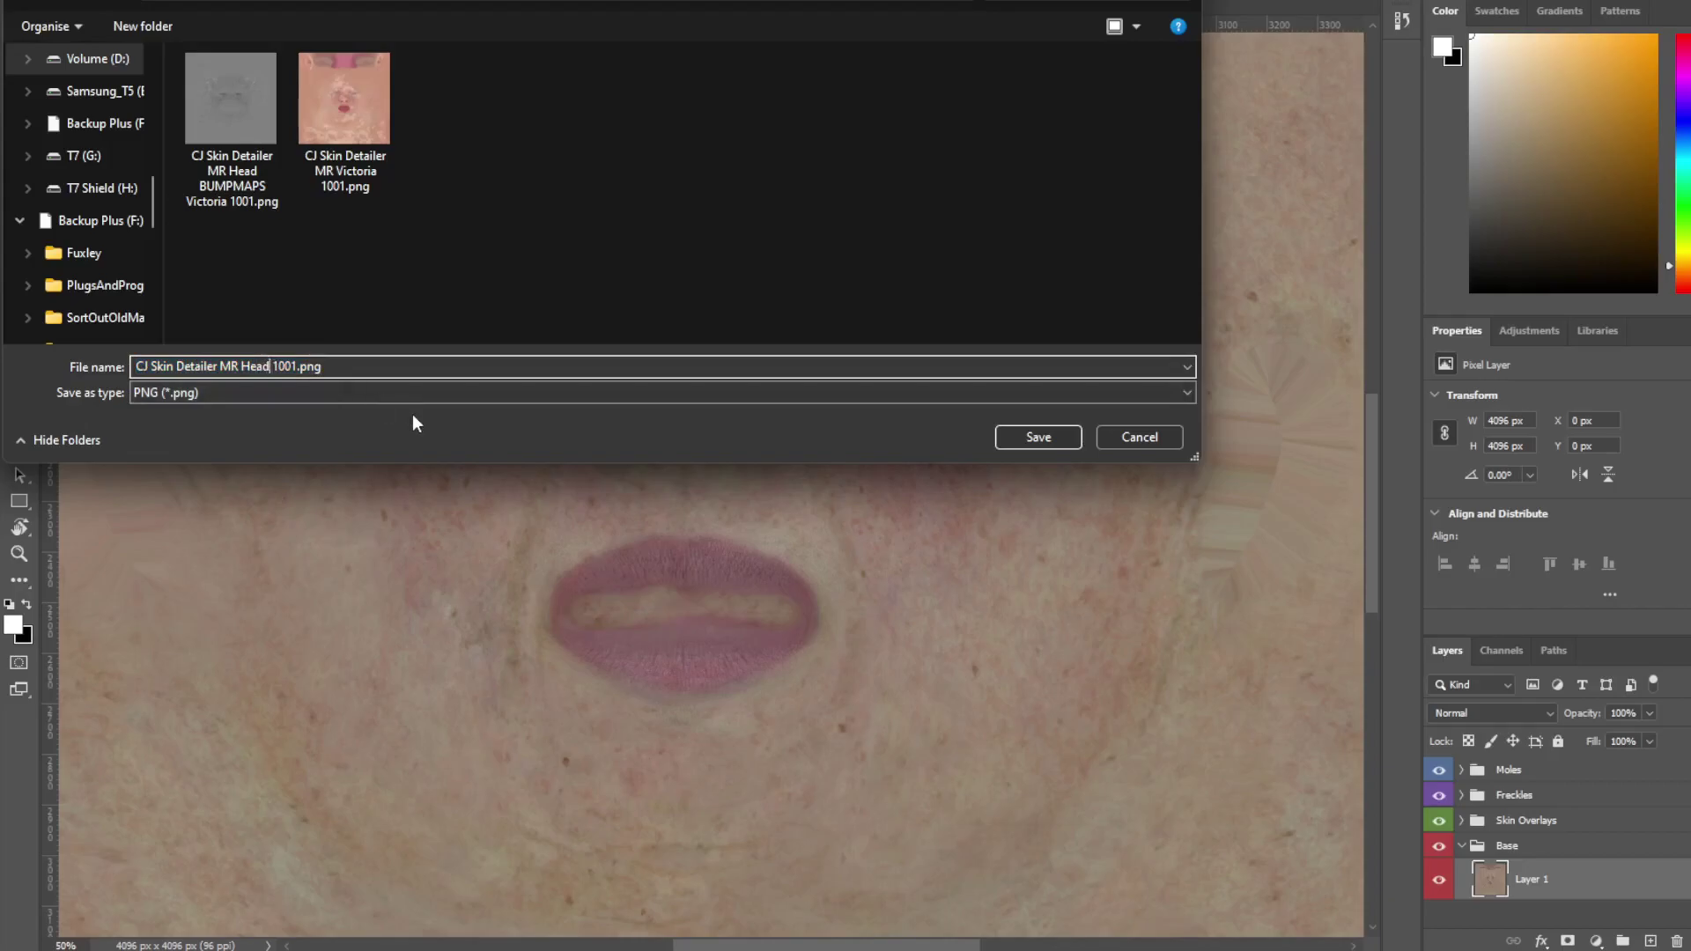
pyautogui.write('Elenor')
pyautogui.press('Return')
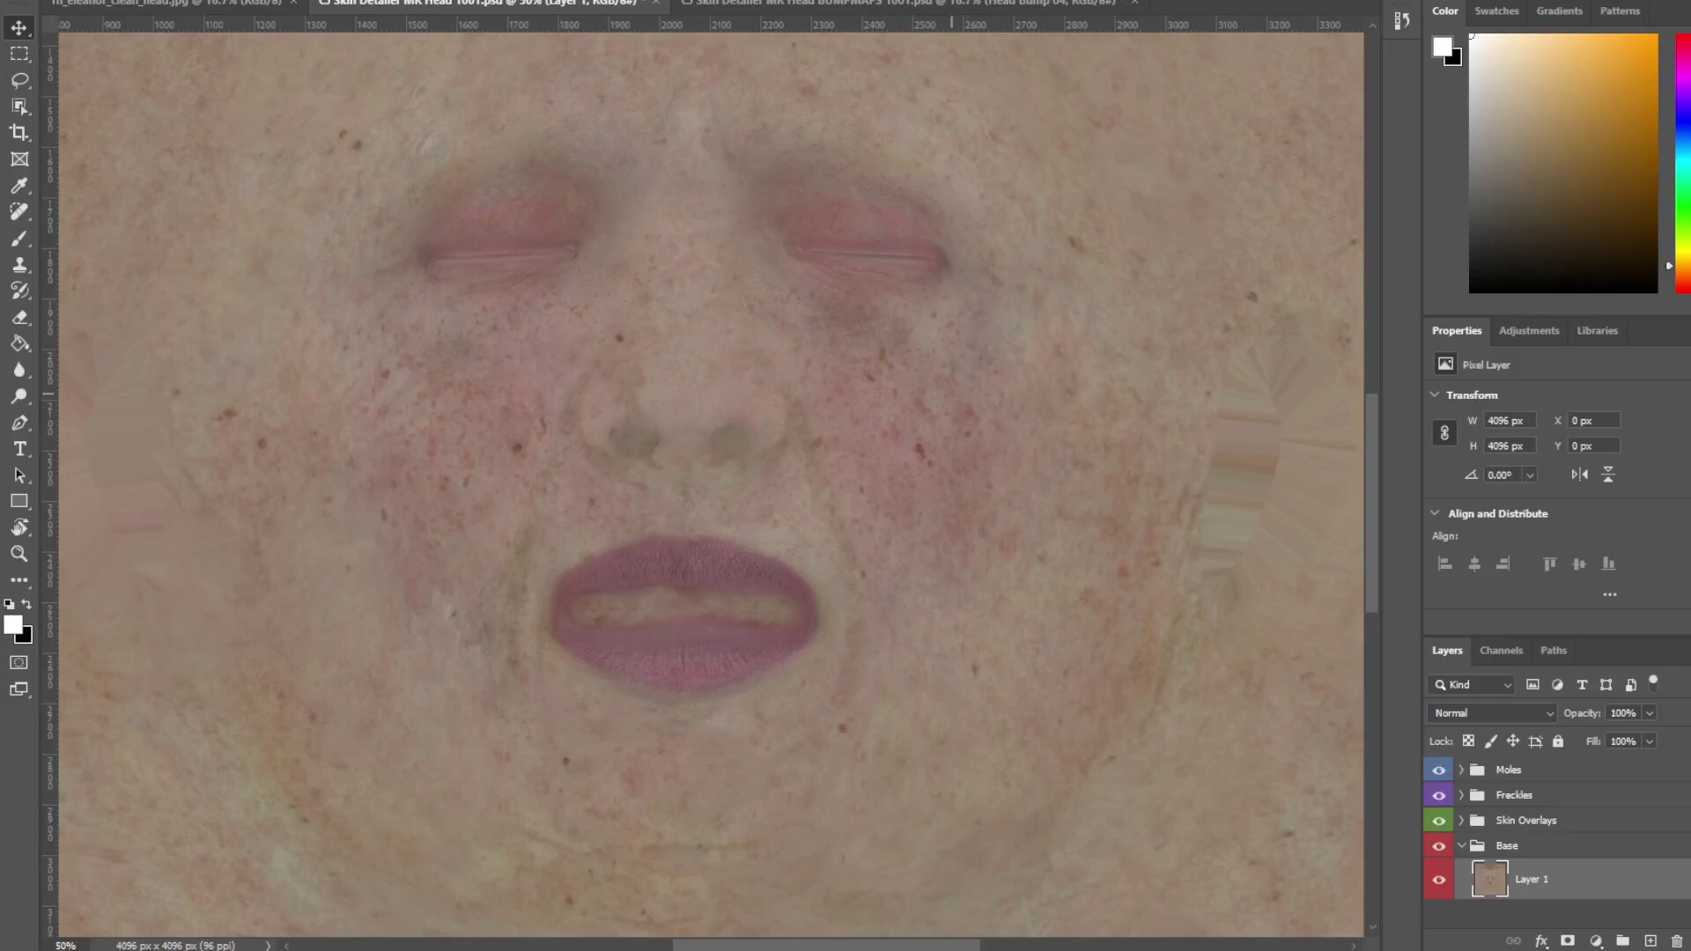
# - Switch to DAZ Studio and change the viewport's draw style to the rendered preview of the character's face
pyautogui.moveTo(1382, 950)
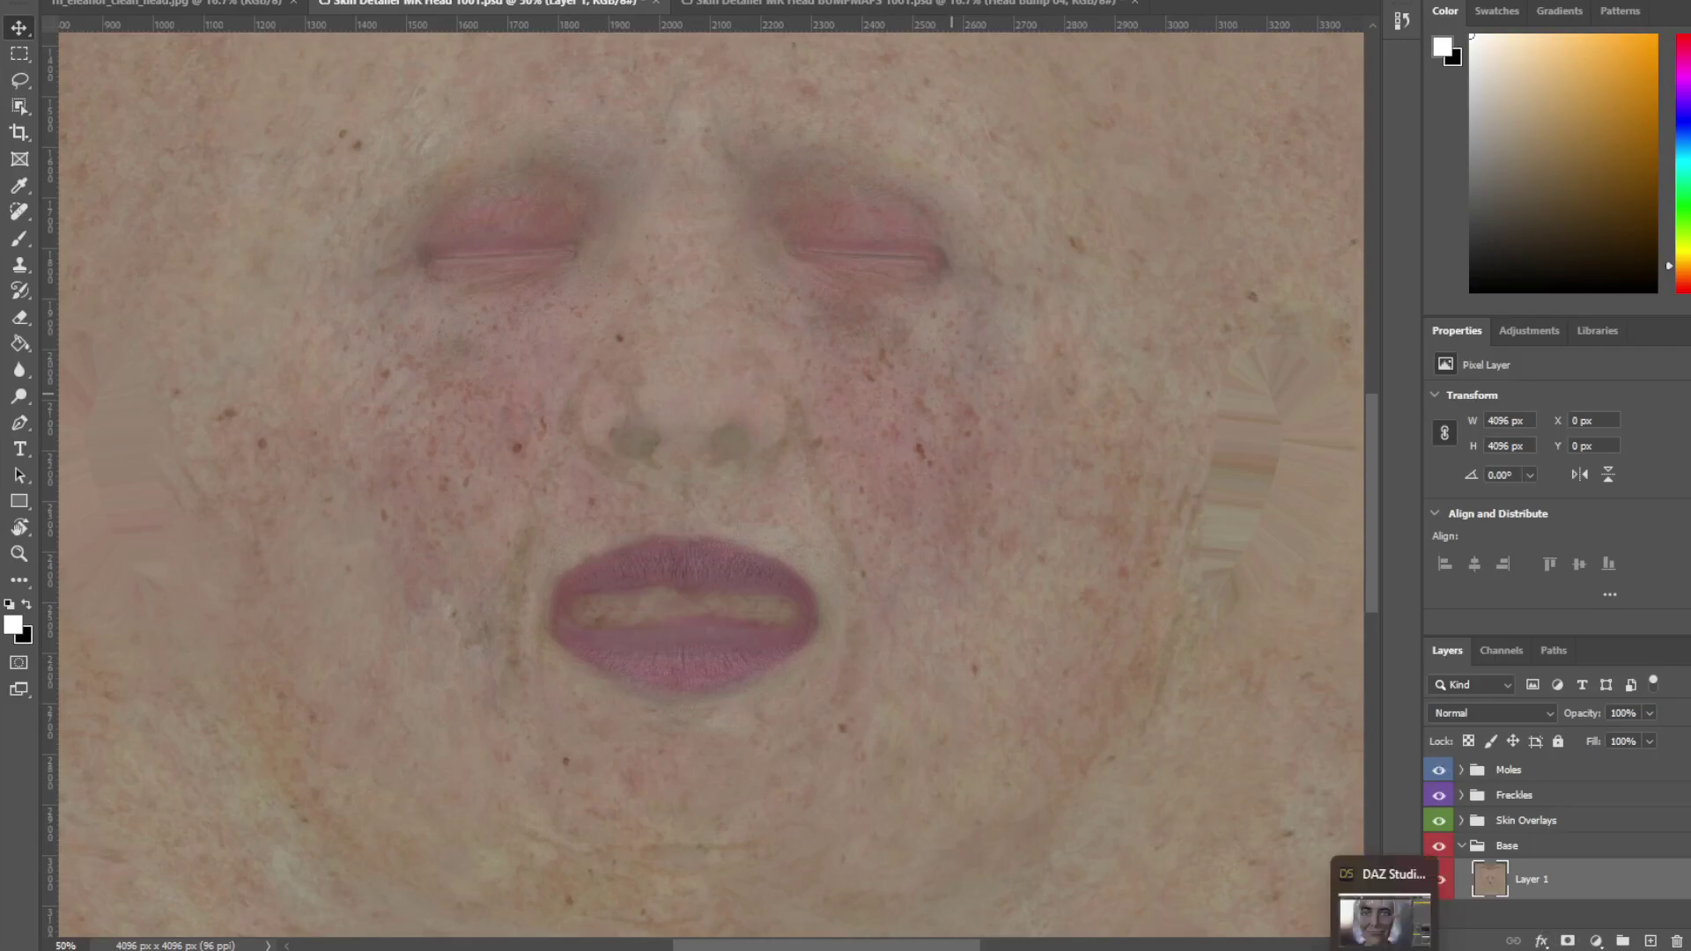
pyautogui.click(1382, 920)
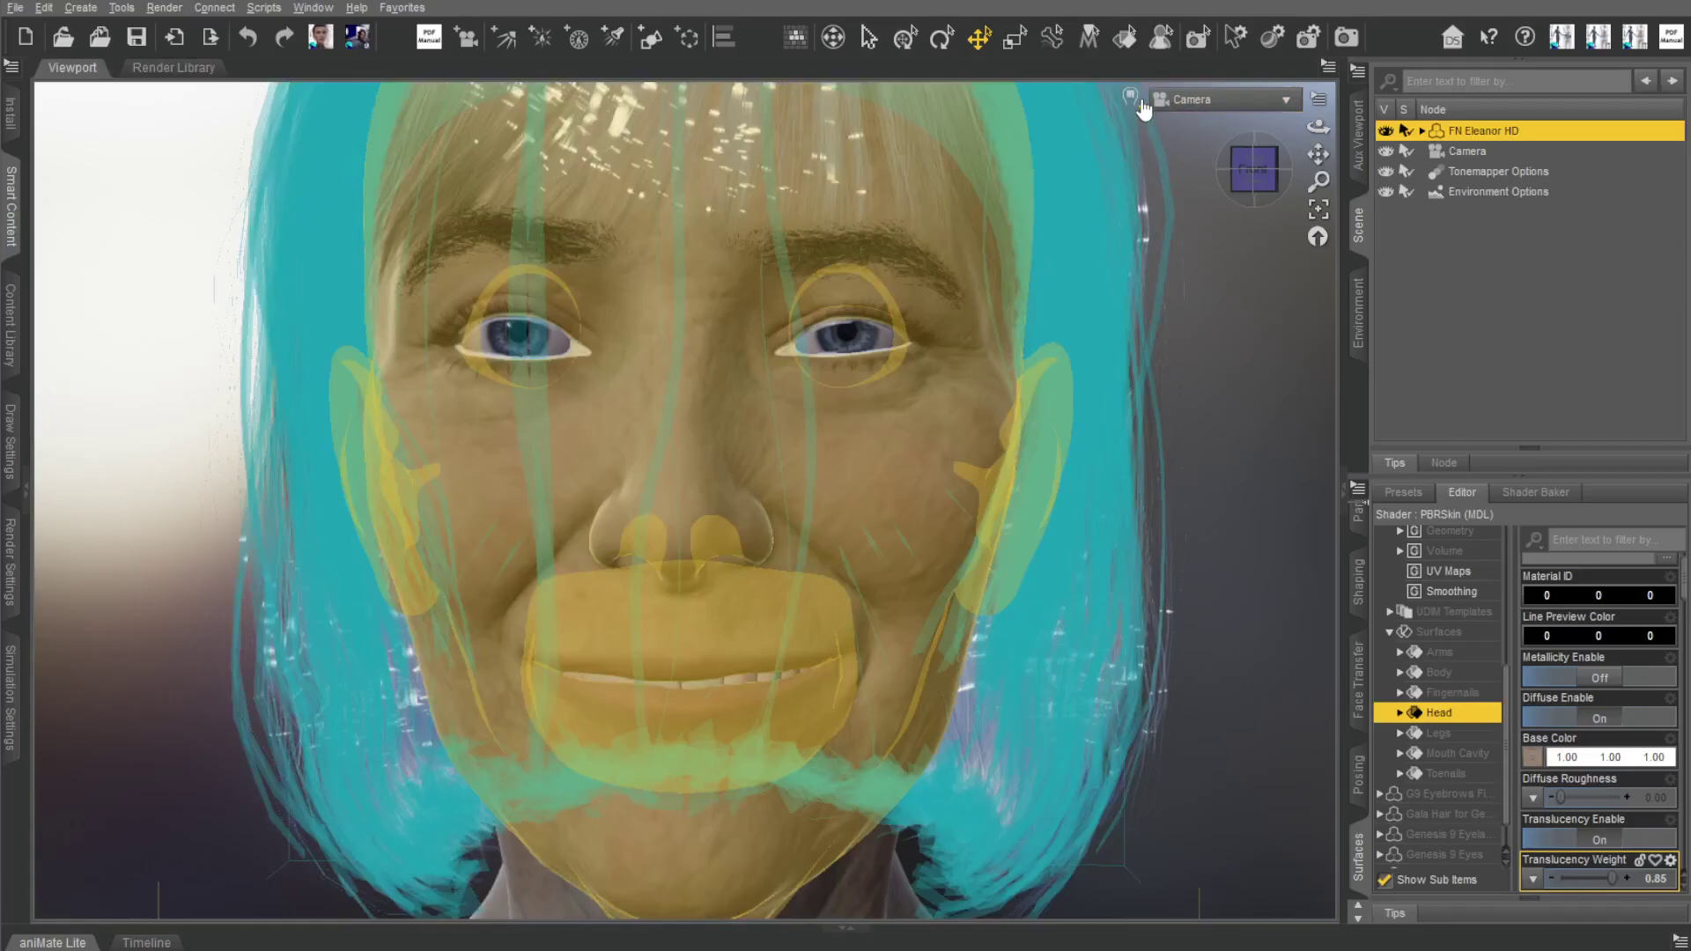
pyautogui.click(1131, 98)
pyautogui.click(1125, 370)
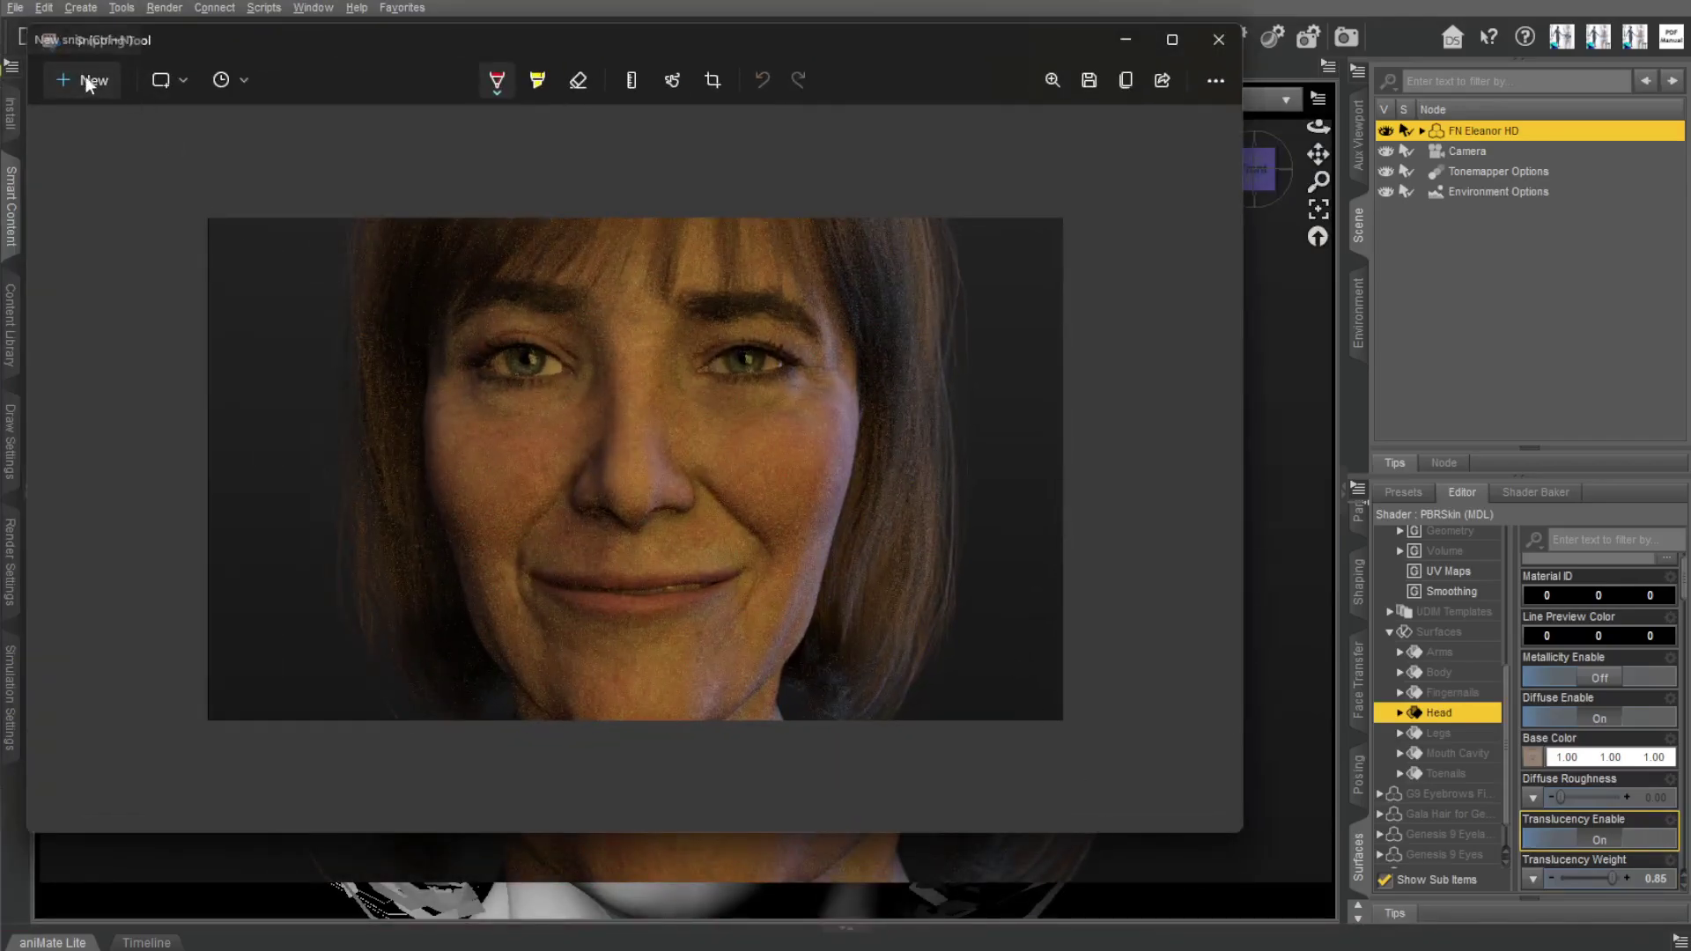
# - Capture a snip of the rendered face in the viewport for comparison and minimise the Snipping Tool
pyautogui.hotkey('ctrl', 'n')
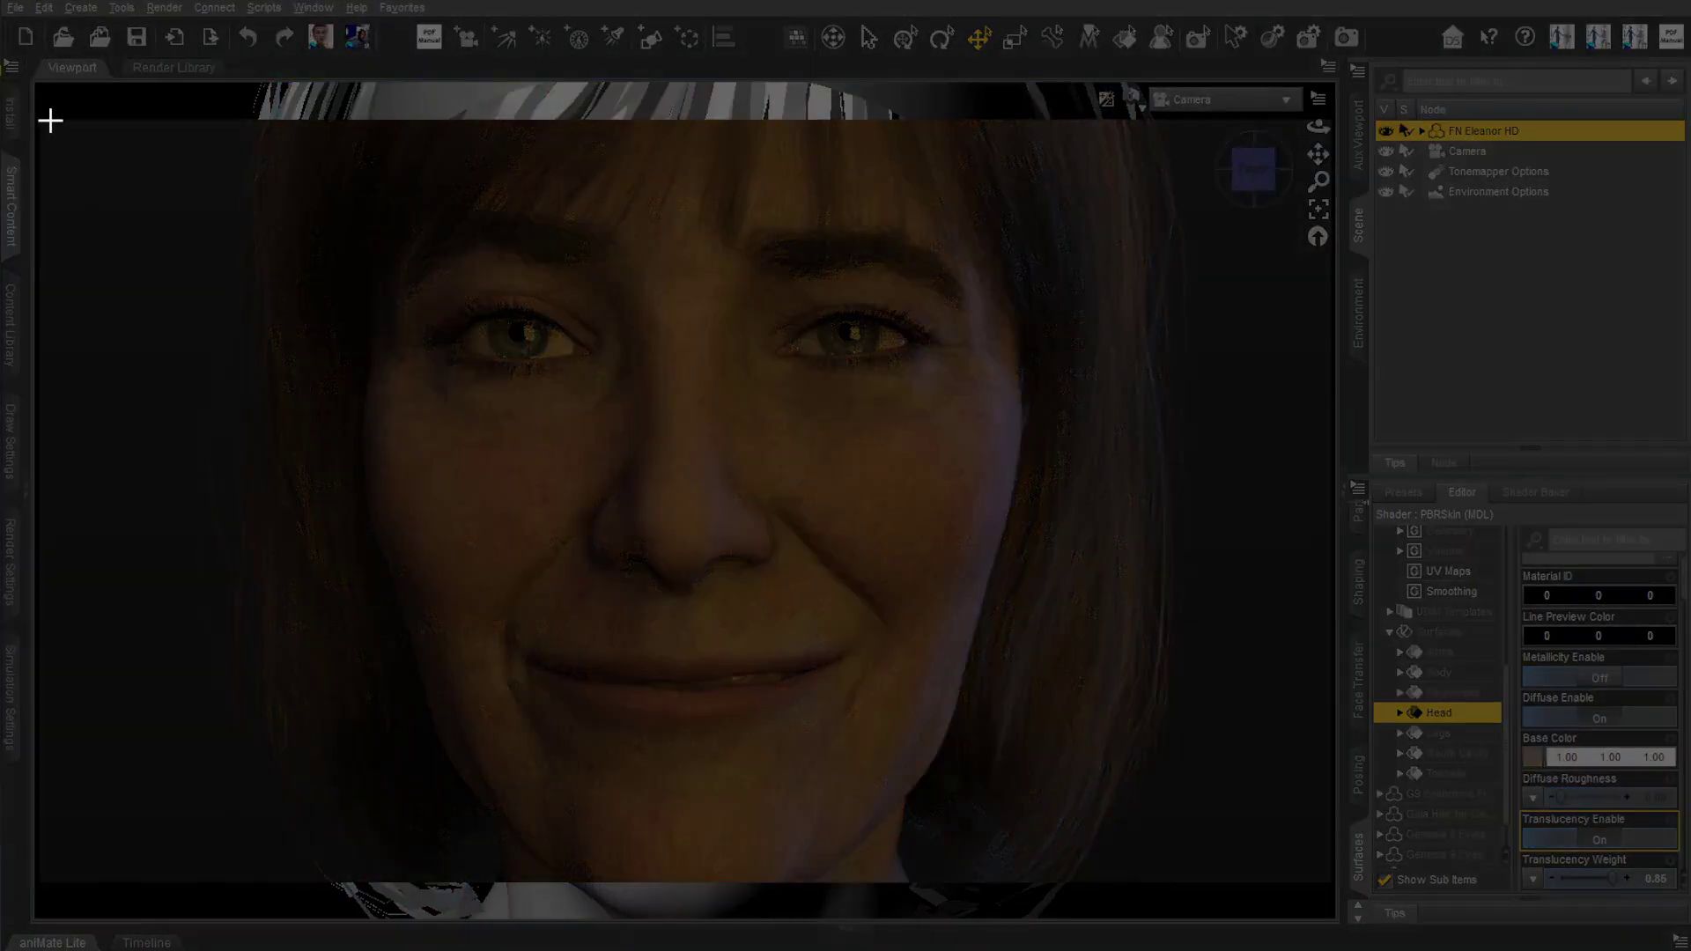
pyautogui.moveTo(51, 120); pyautogui.dragTo(1334, 896)
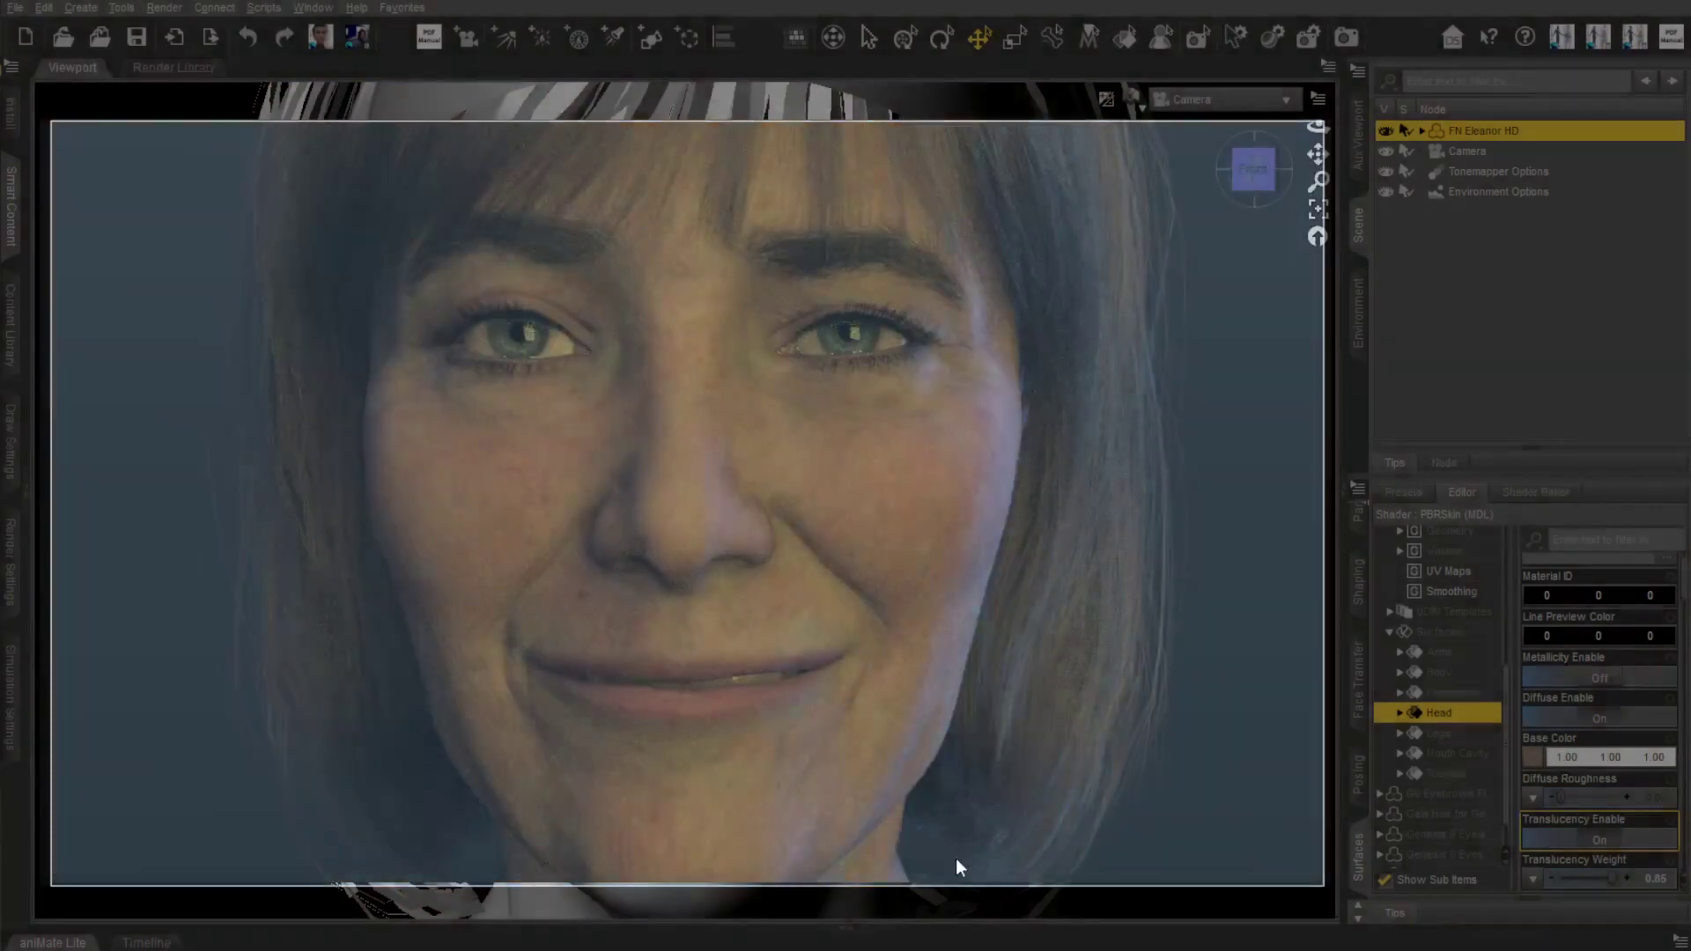
pyautogui.click(1124, 42)
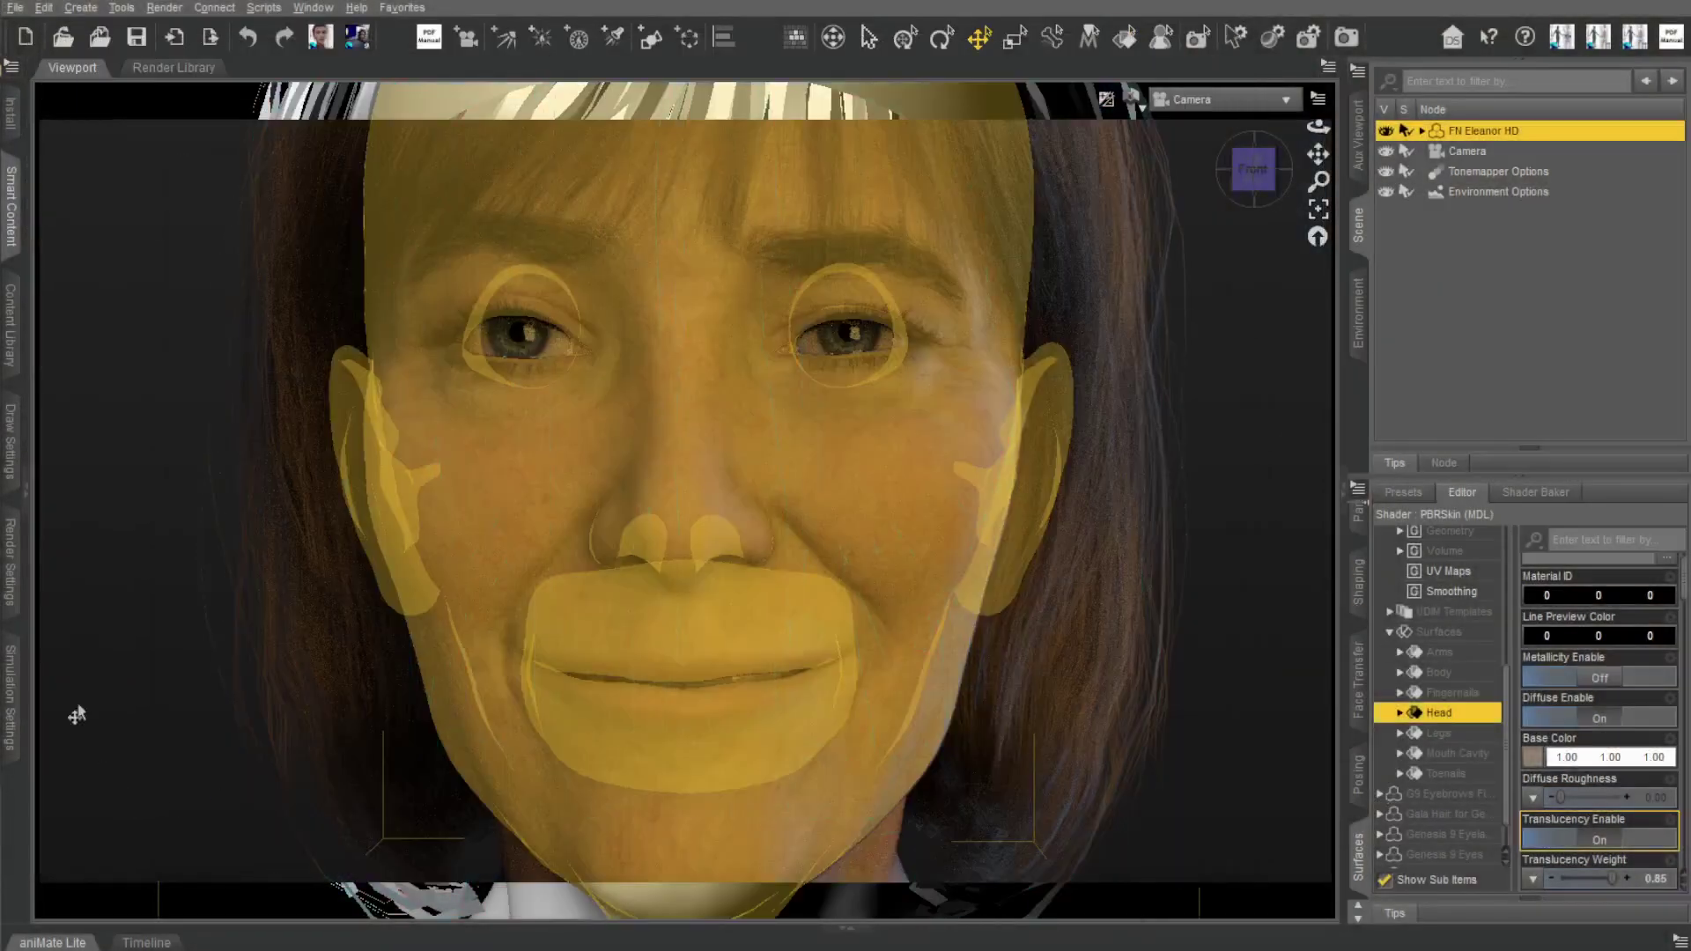
# - Apply CJ Skin Detailer MR HeadElenor 1001.png to the Head surface's Base Color and check its Translucency Color map
pyautogui.moveTo(1210, 946)
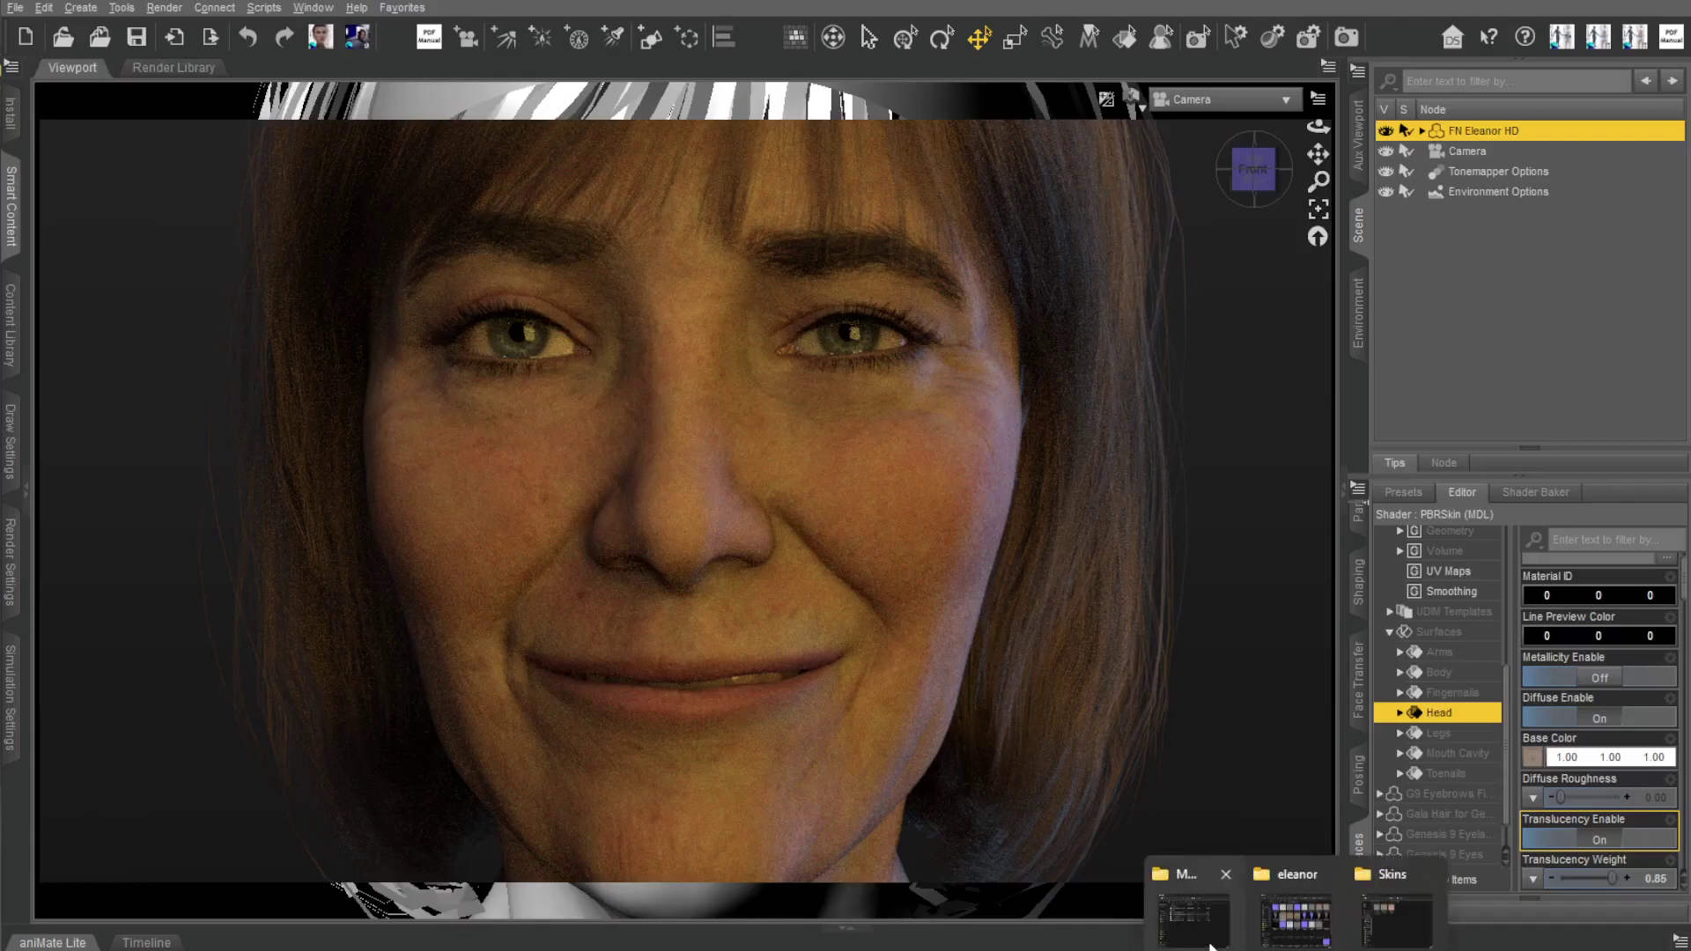
pyautogui.click(1396, 920)
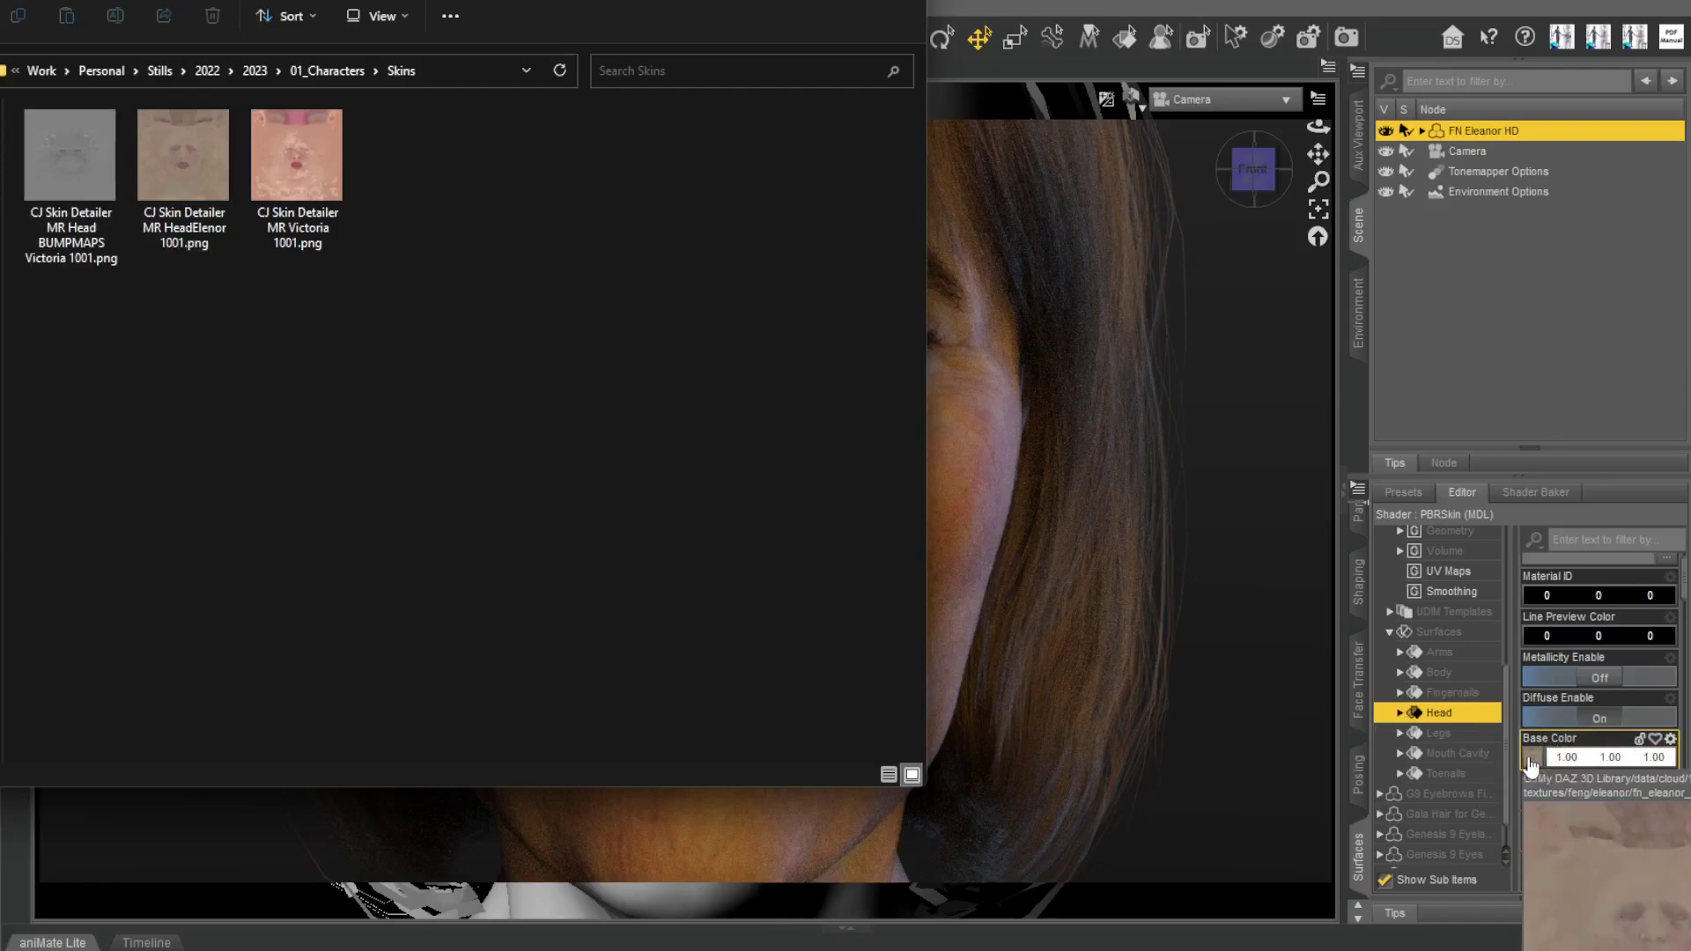
pyautogui.moveTo(176, 181); pyautogui.dragTo(1534, 759)
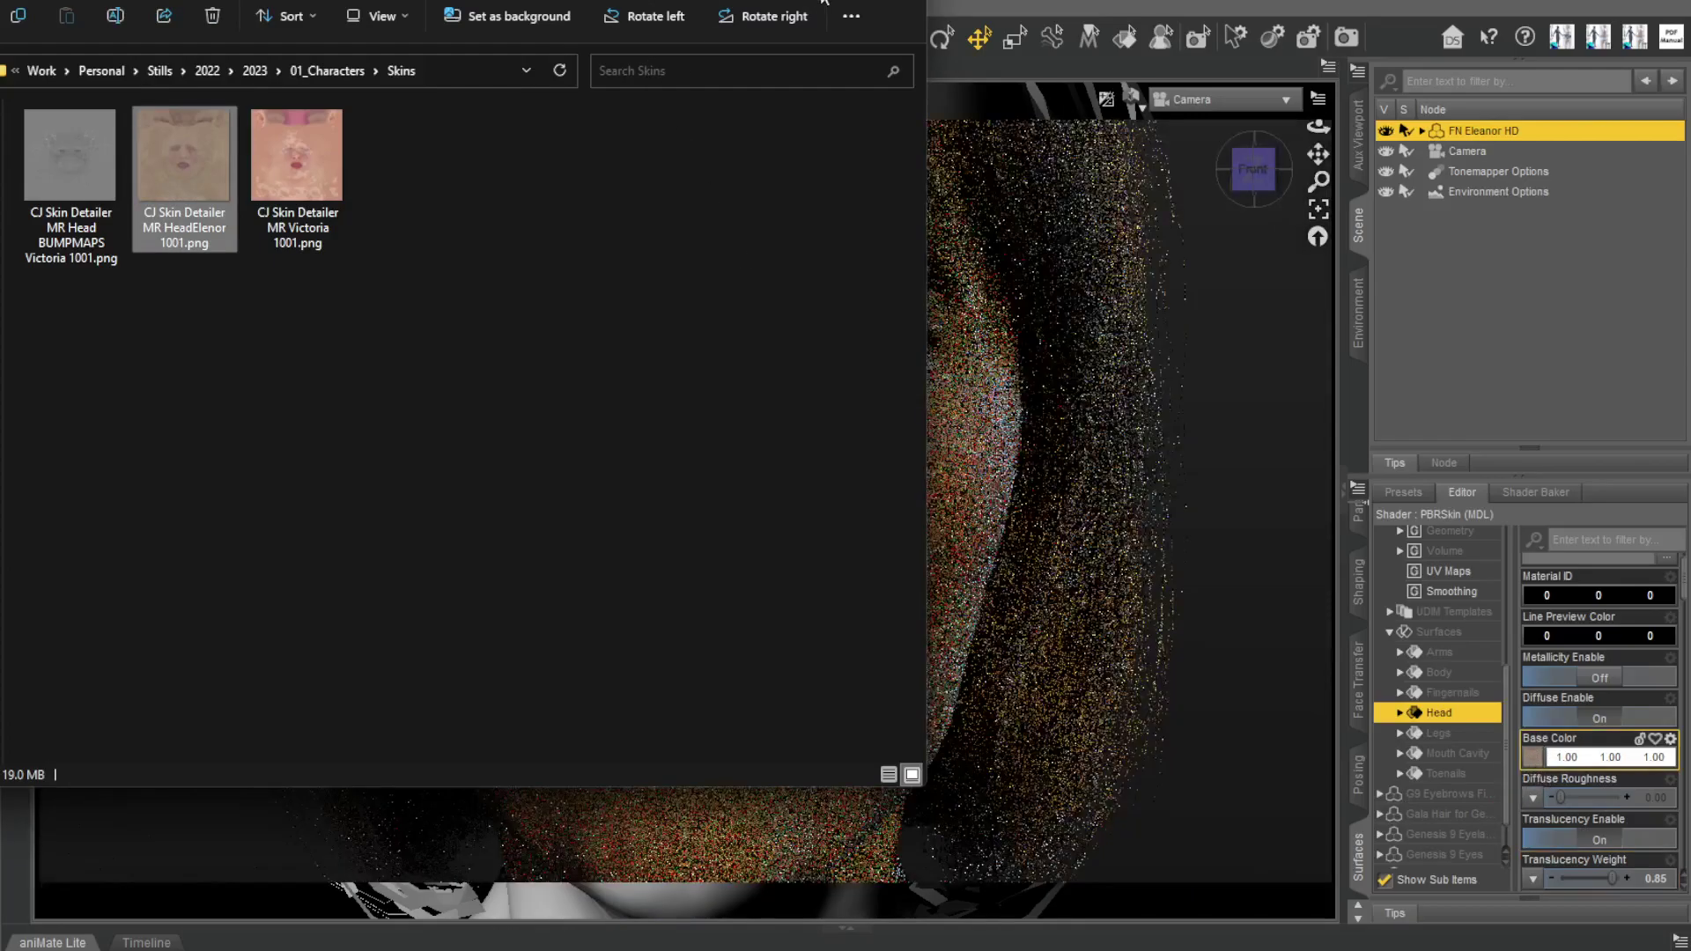
pyautogui.click(1488, 503)
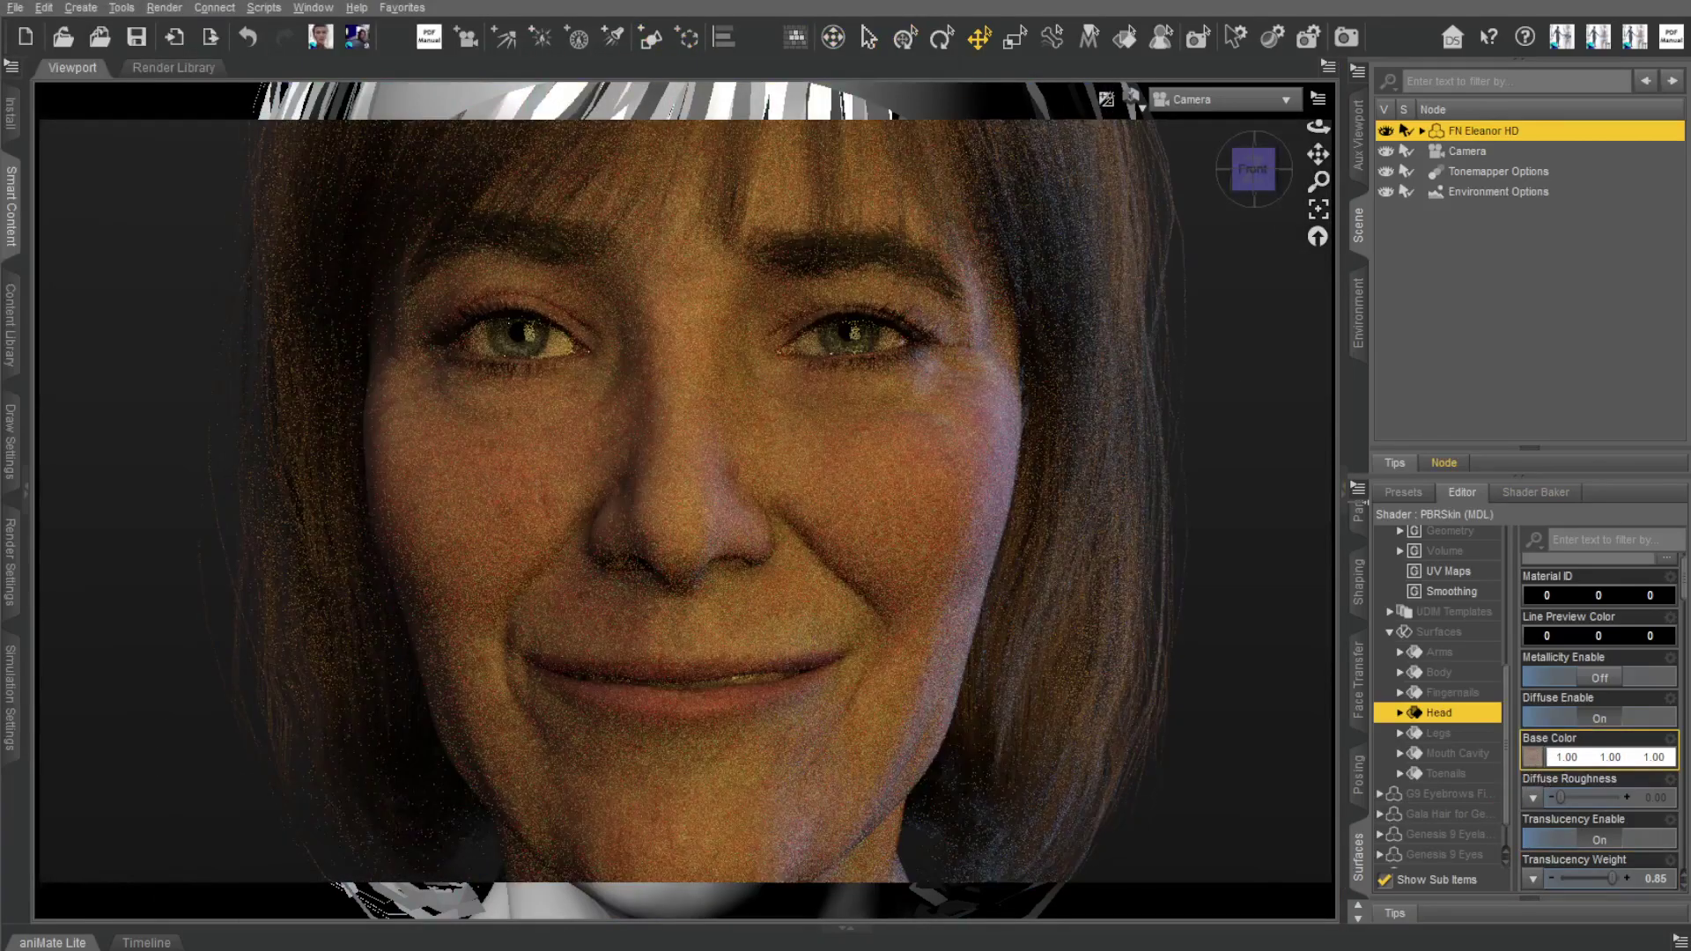
pyautogui.scroll(-3, 1593, 705)
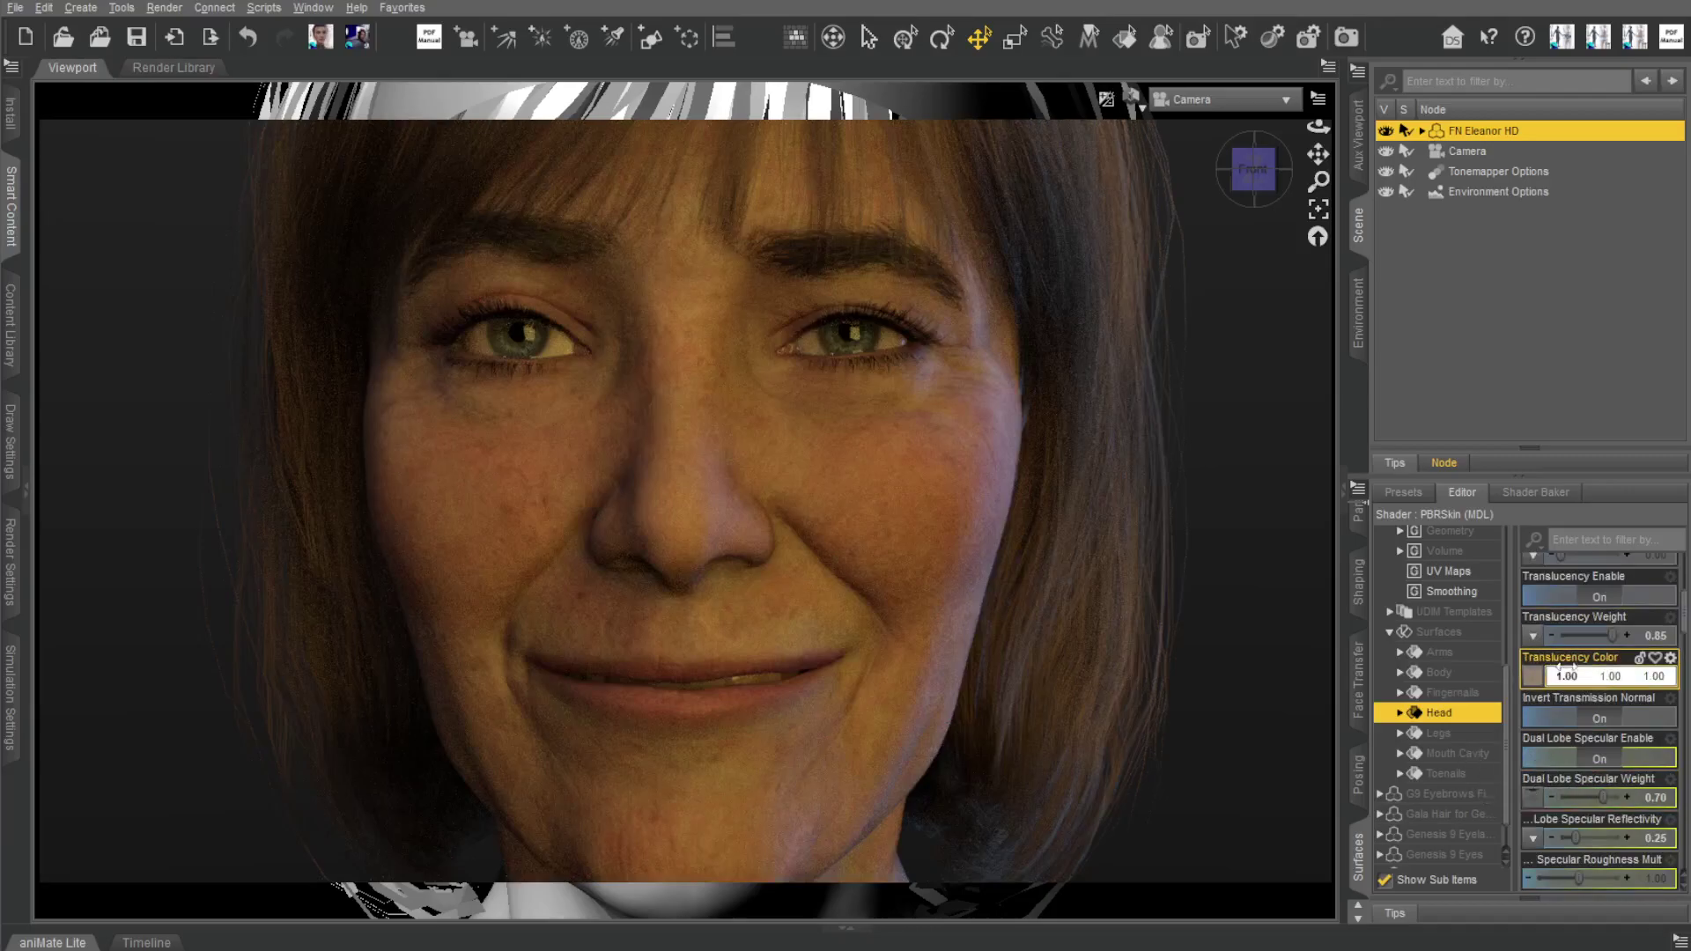
pyautogui.moveTo(1540, 678)
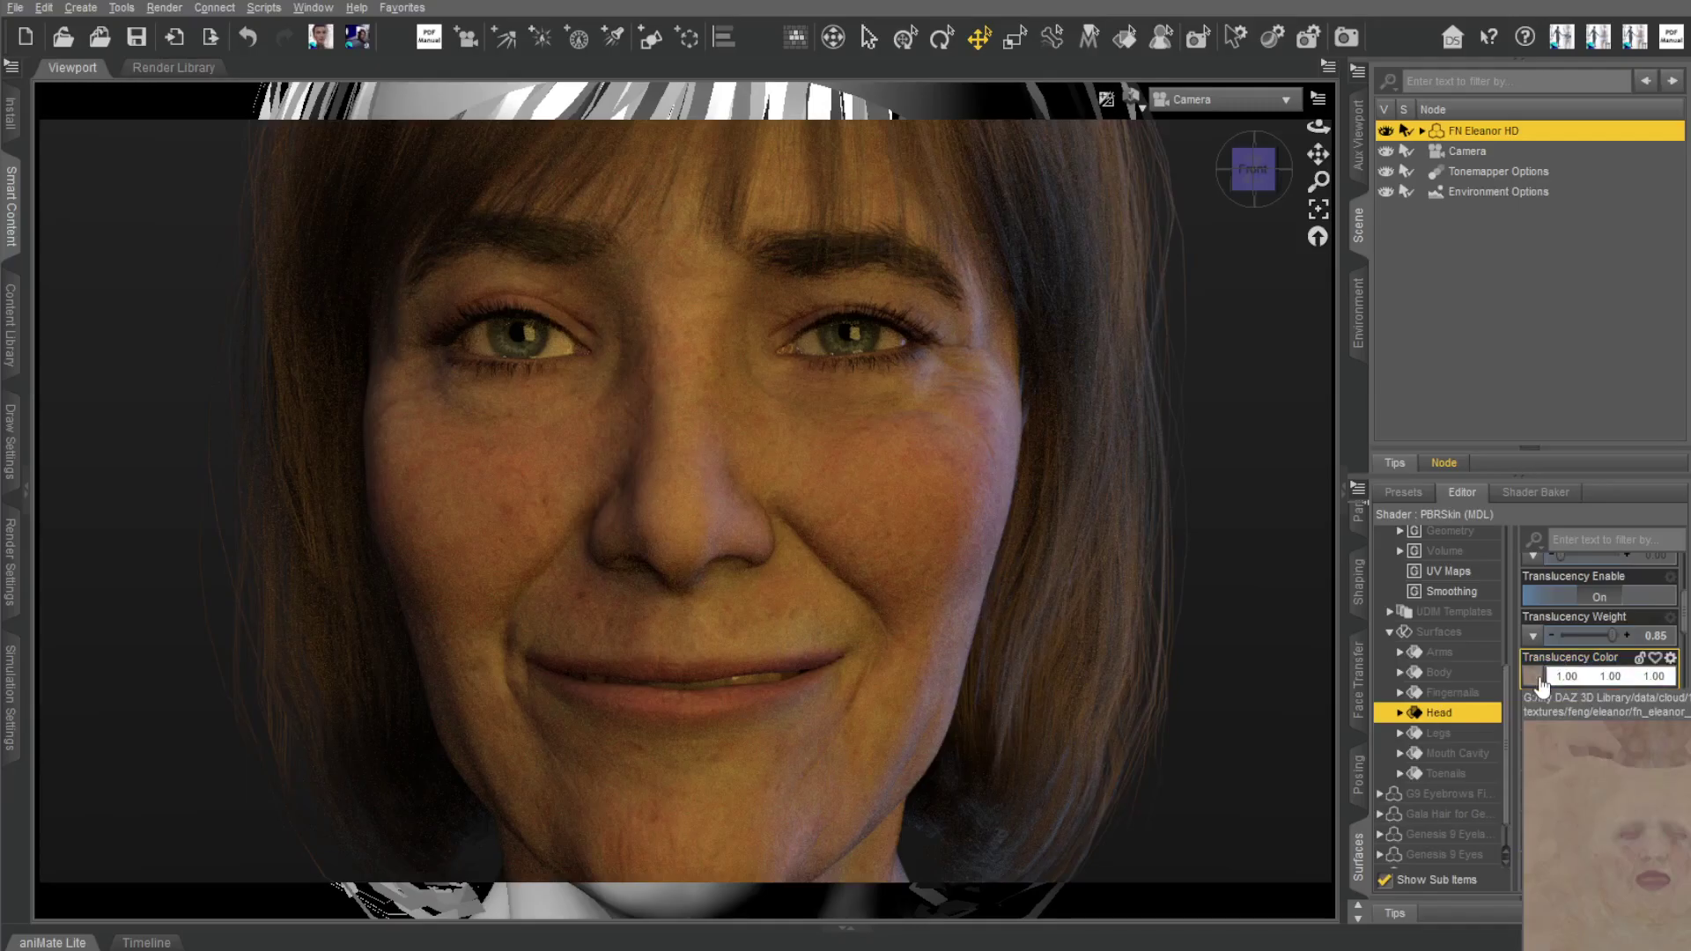
pyautogui.scroll(3, 1541, 678)
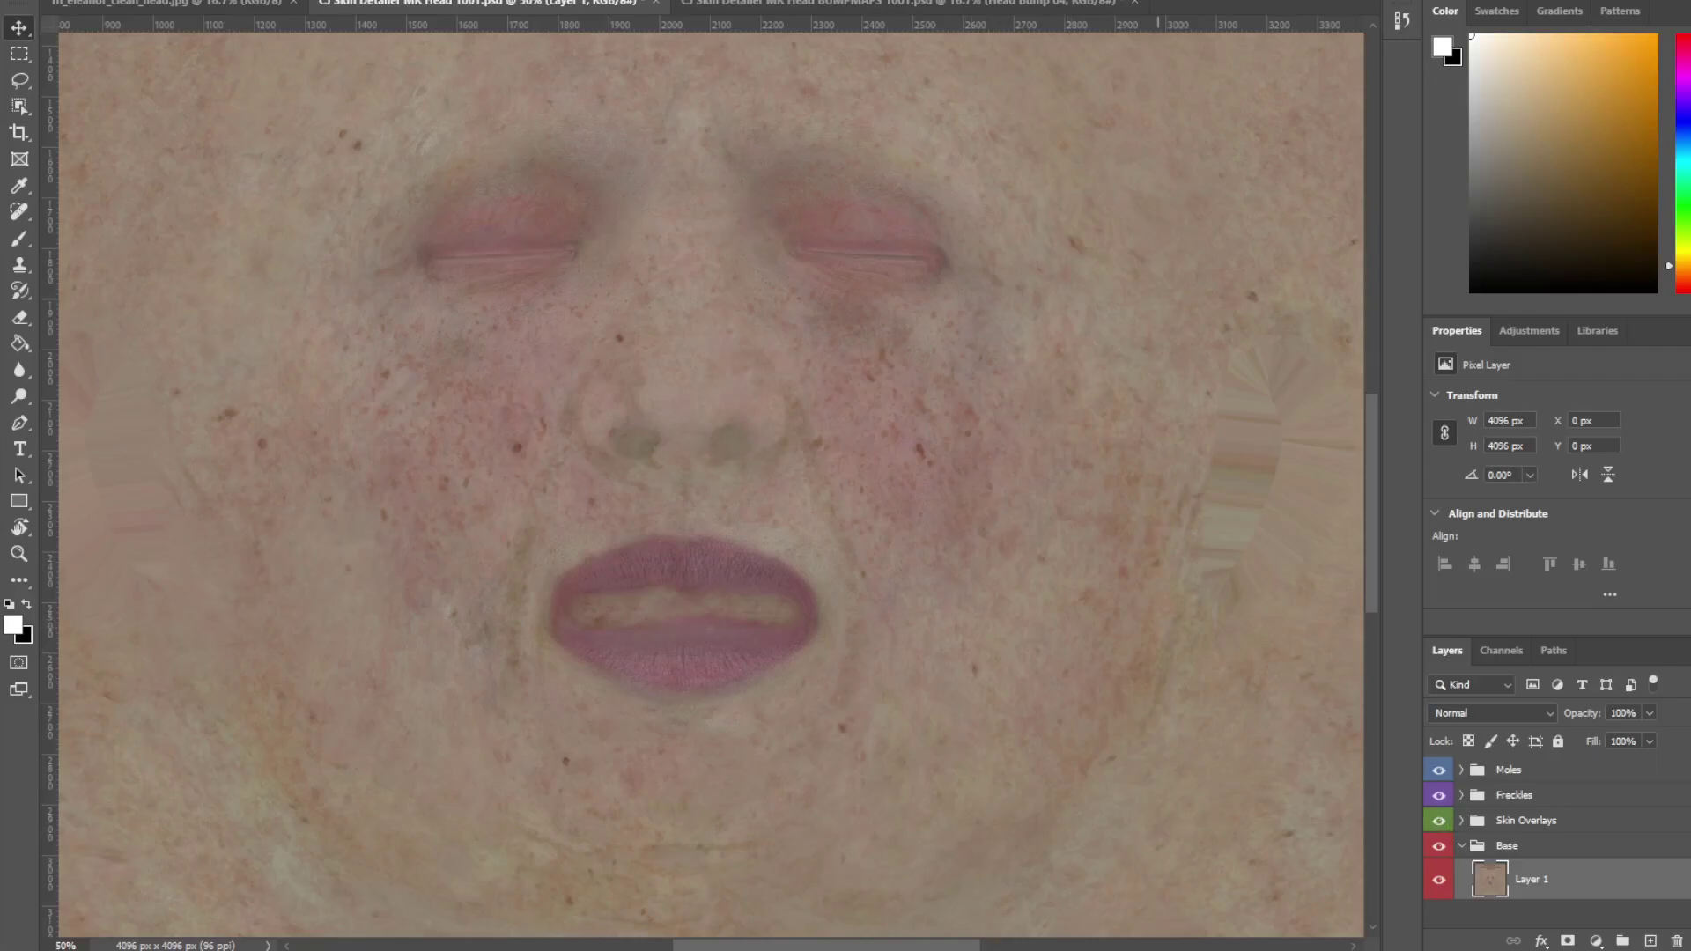
# - Open CJ Skin Detailer MR HeadElenor 1001.png in Photoshop and lighten it with a Brightness/Contrast adjustment
pyautogui.click(1393, 912)
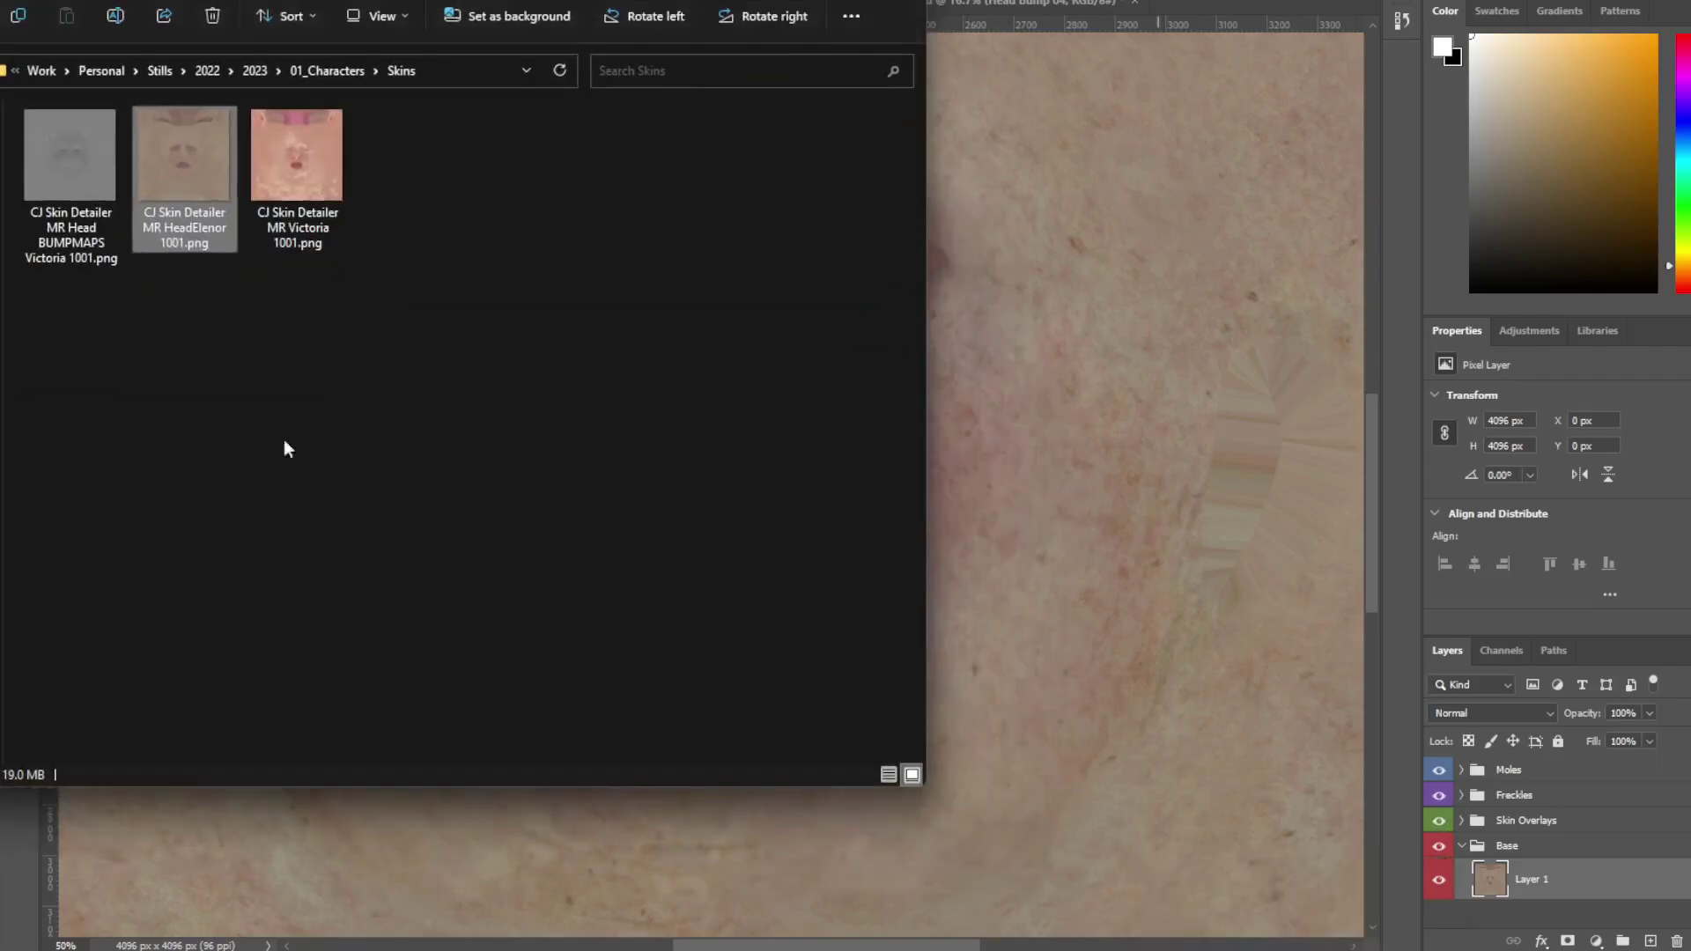
pyautogui.moveTo(169, 173); pyautogui.dragTo(860, 521)
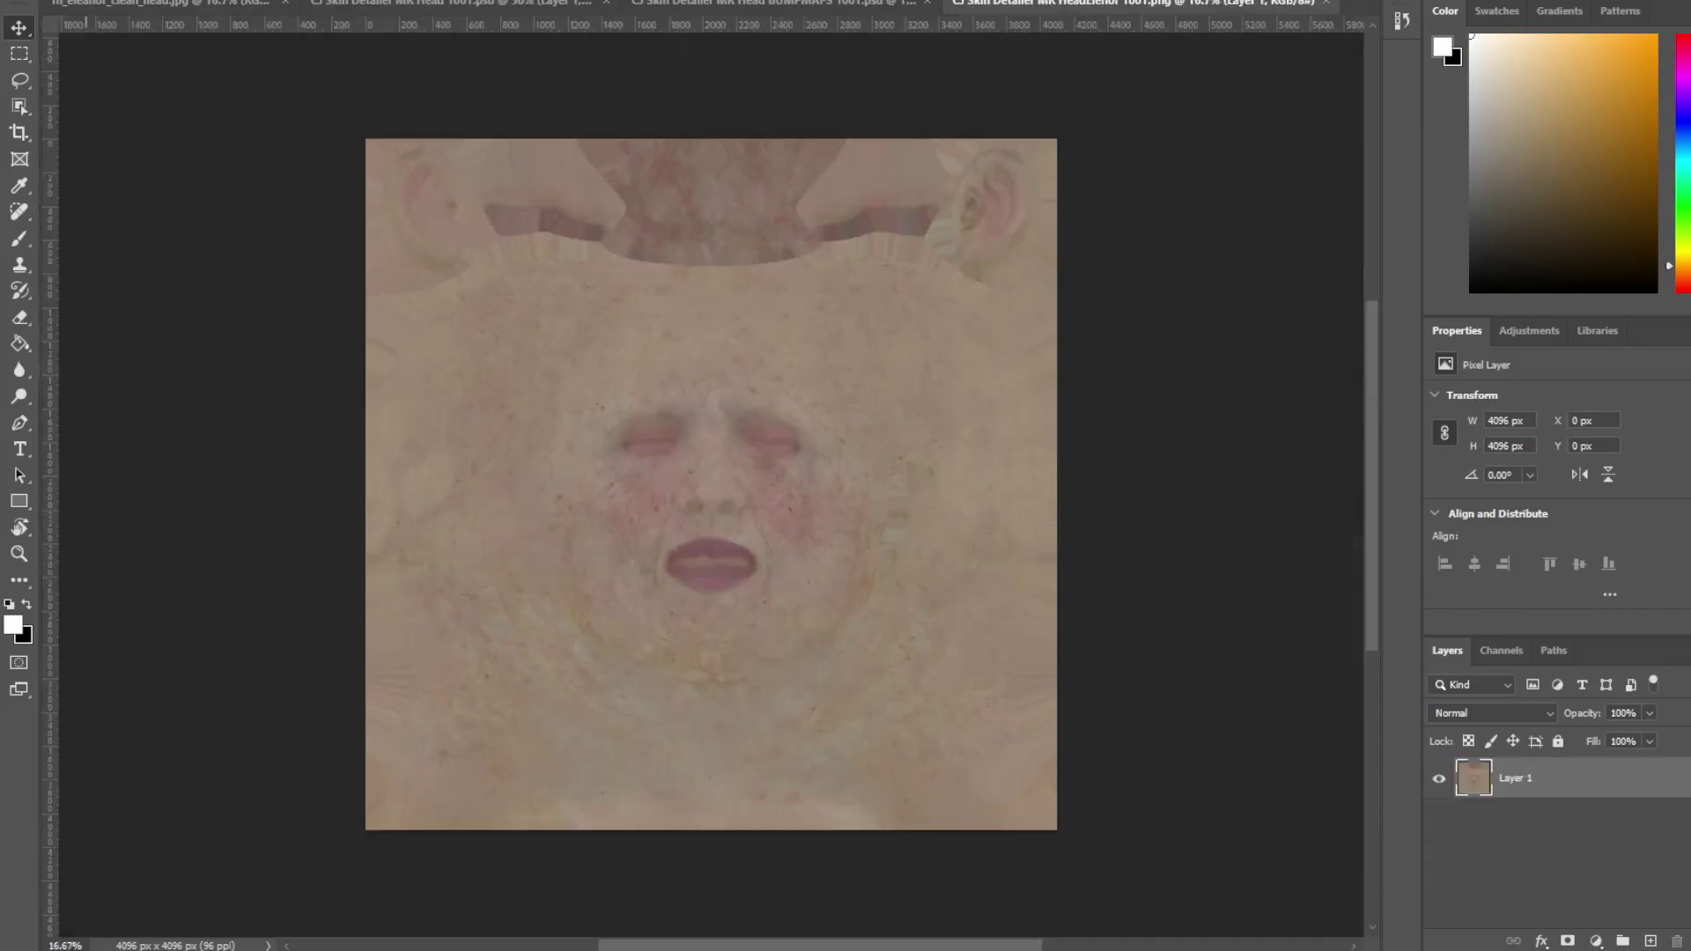
pyautogui.click(145, 3)
pyautogui.moveTo(224, 4)
pyautogui.click(400, 7)
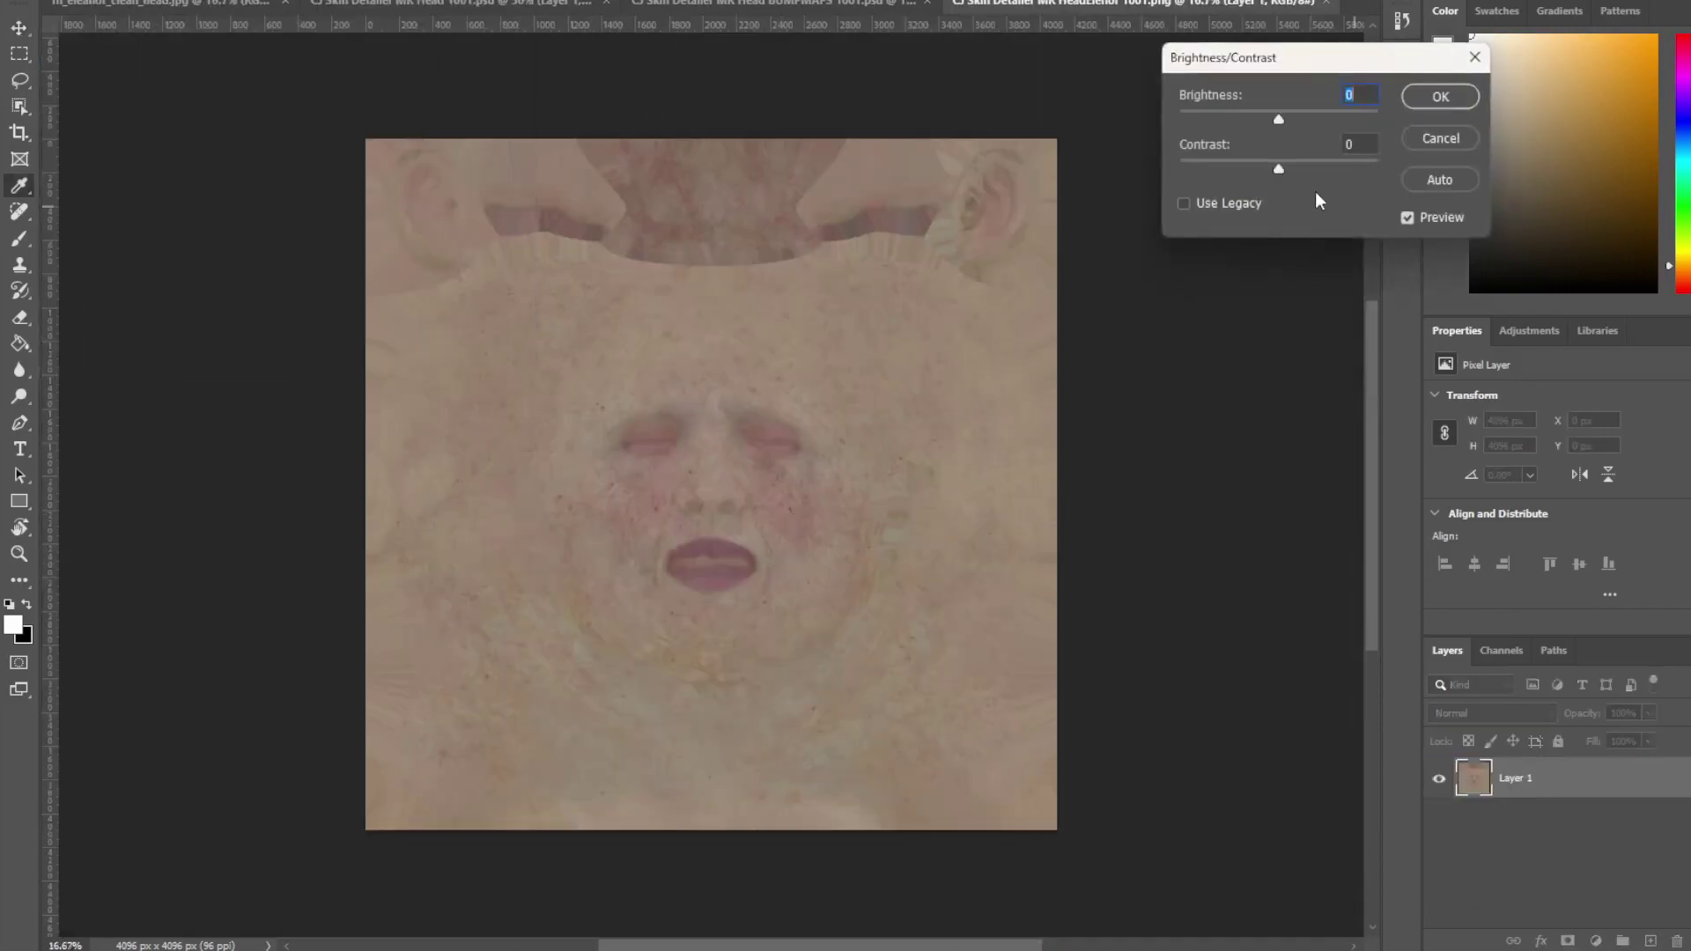
pyautogui.moveTo(1279, 169)
pyautogui.mouseDown()
pyautogui.moveTo(1297, 166)
pyautogui.moveTo(1265, 168)
pyautogui.moveTo(1291, 118)
pyautogui.moveTo(1268, 167)
pyautogui.mouseUp()
pyautogui.click(1437, 104)
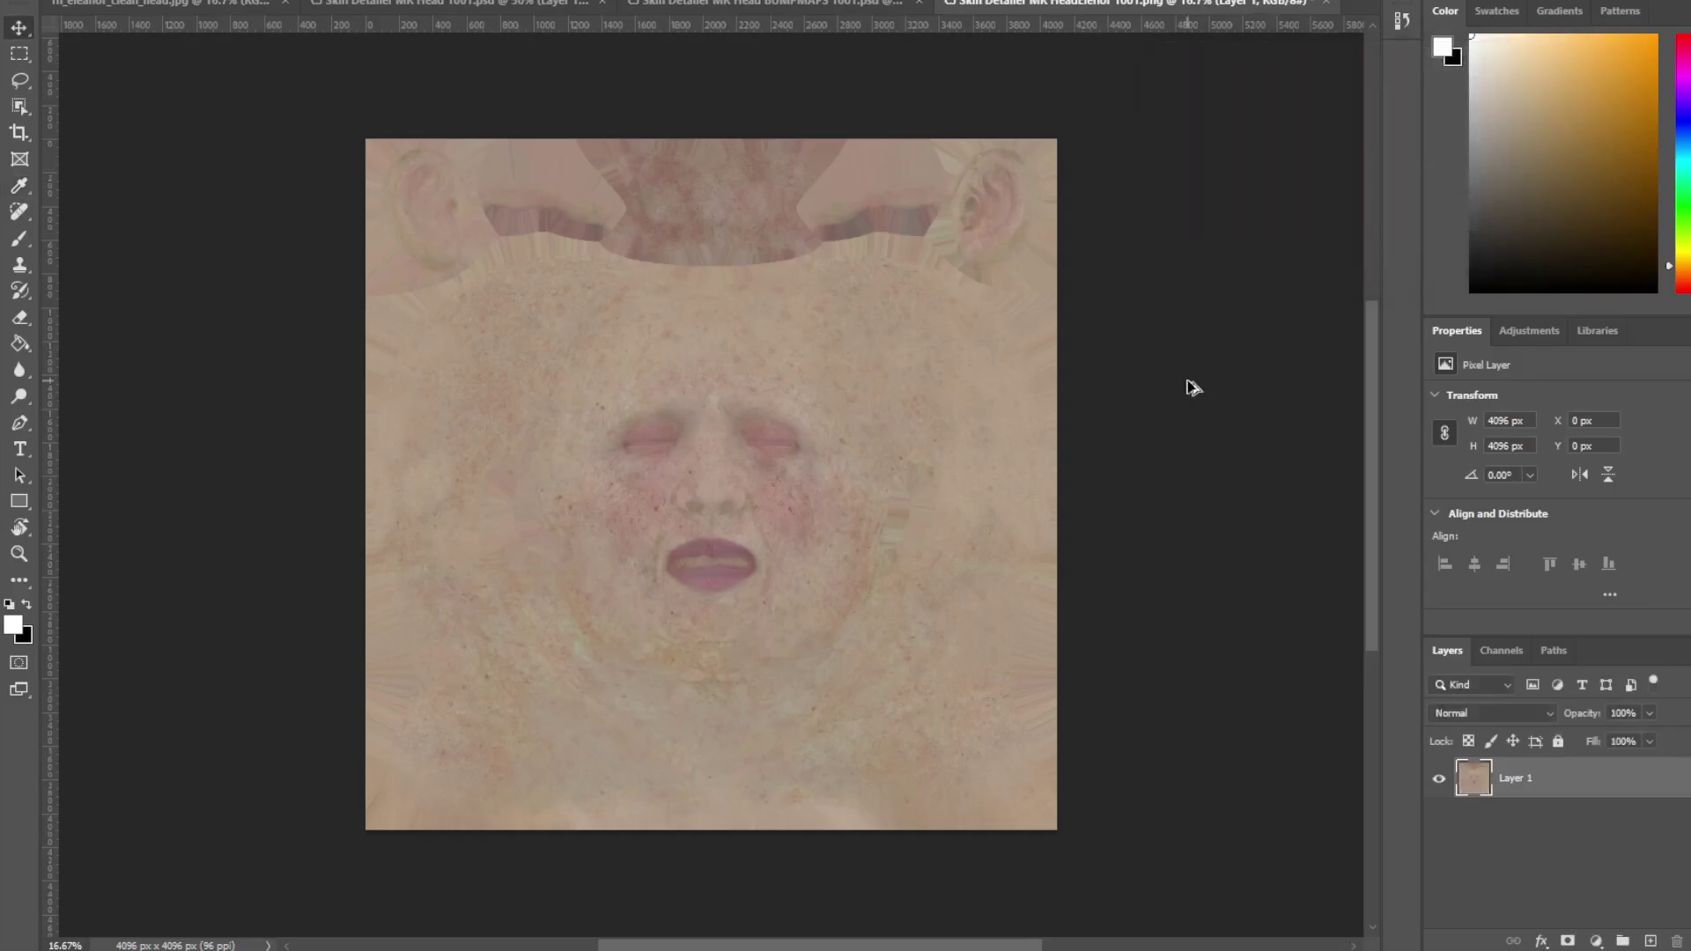
# - Save a PNG copy of the lightened texture with _Trance after HeadElenor in its name, using the smallest file size
pyautogui.hotkey('alt', 'ctrl', 's')
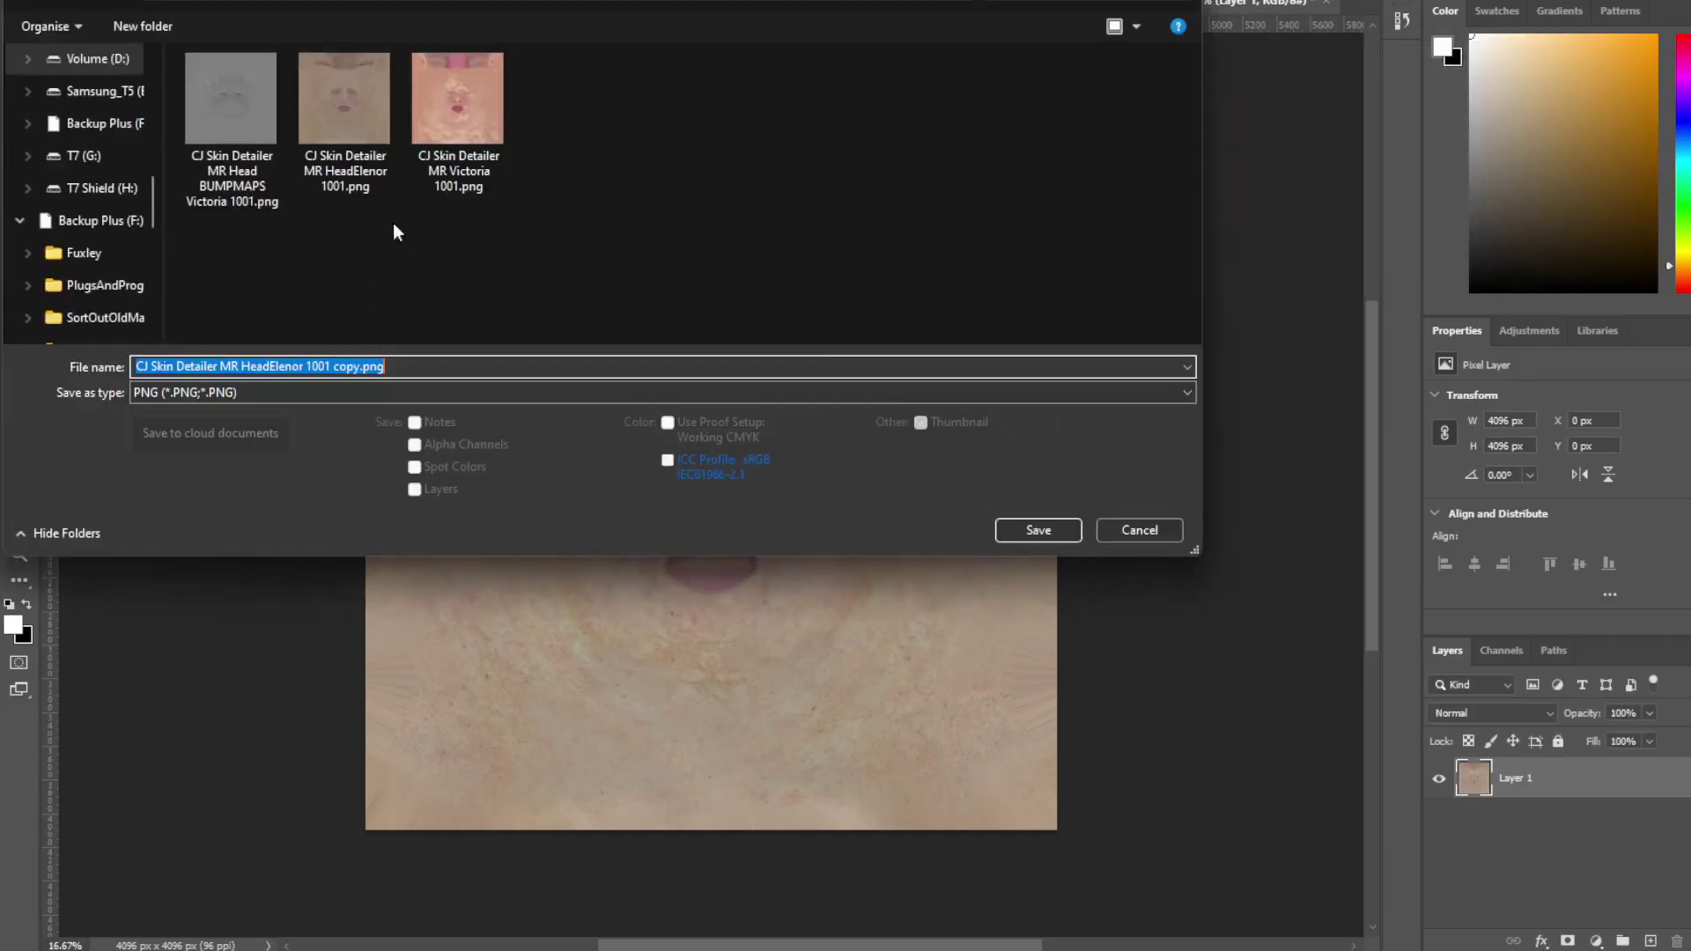
pyautogui.click(310, 366)
pyautogui.write('Trance')
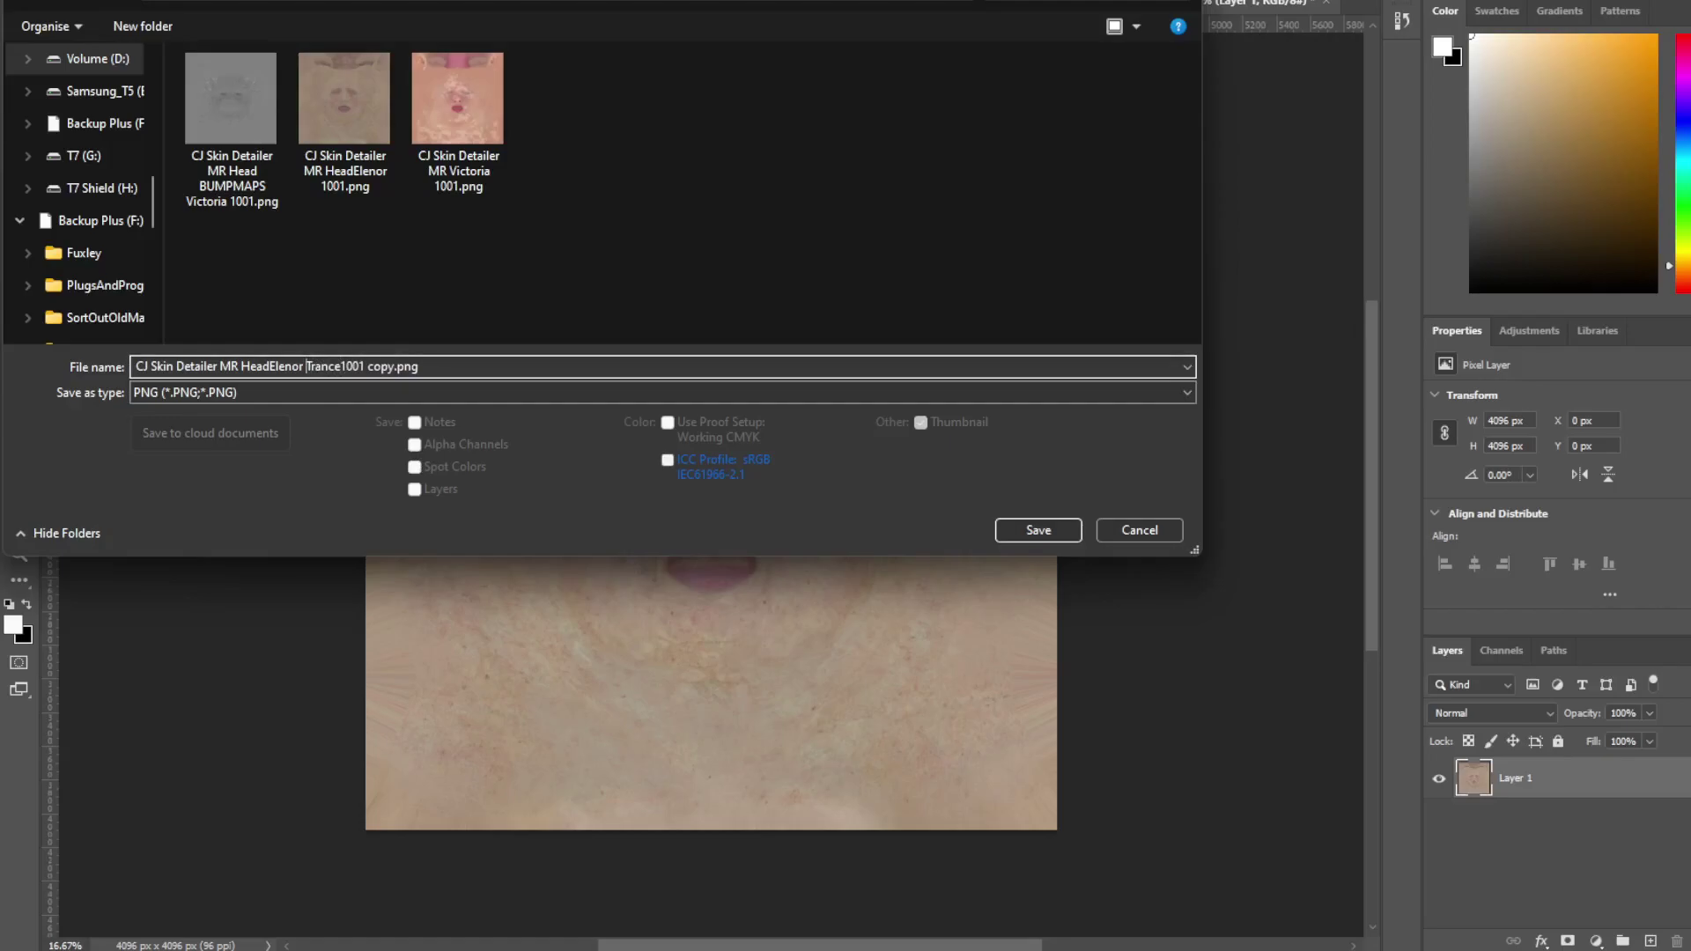
pyautogui.press('BackSpace')
pyautogui.write('_')
pyautogui.press('Return')
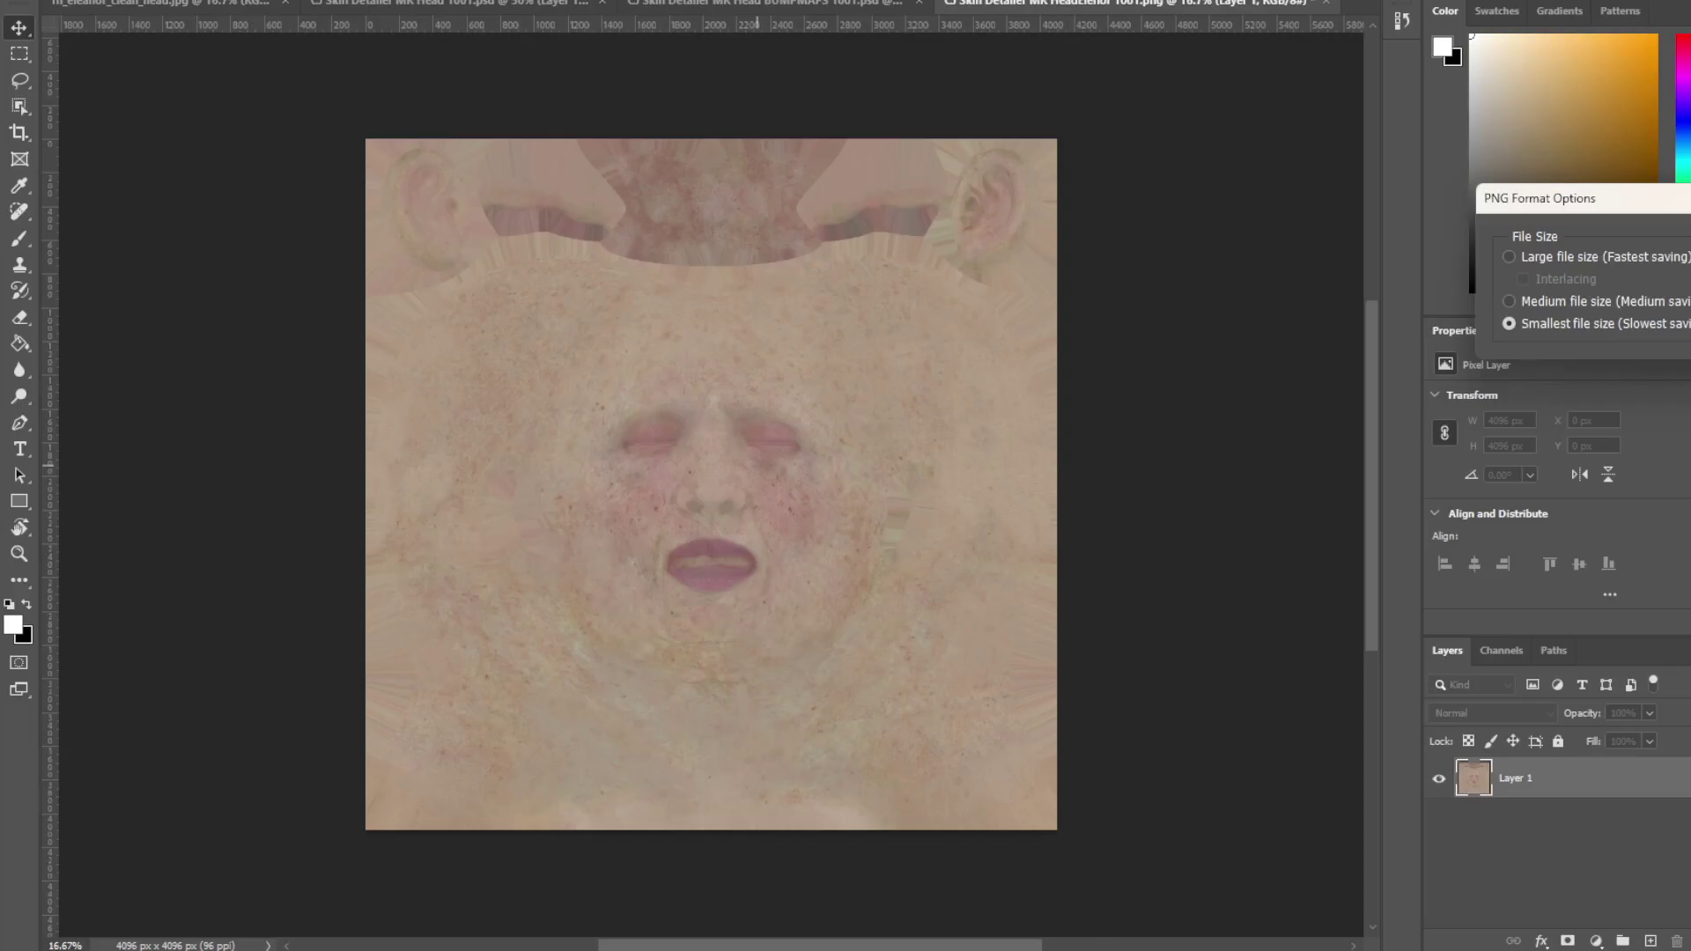
pyautogui.press('Return')
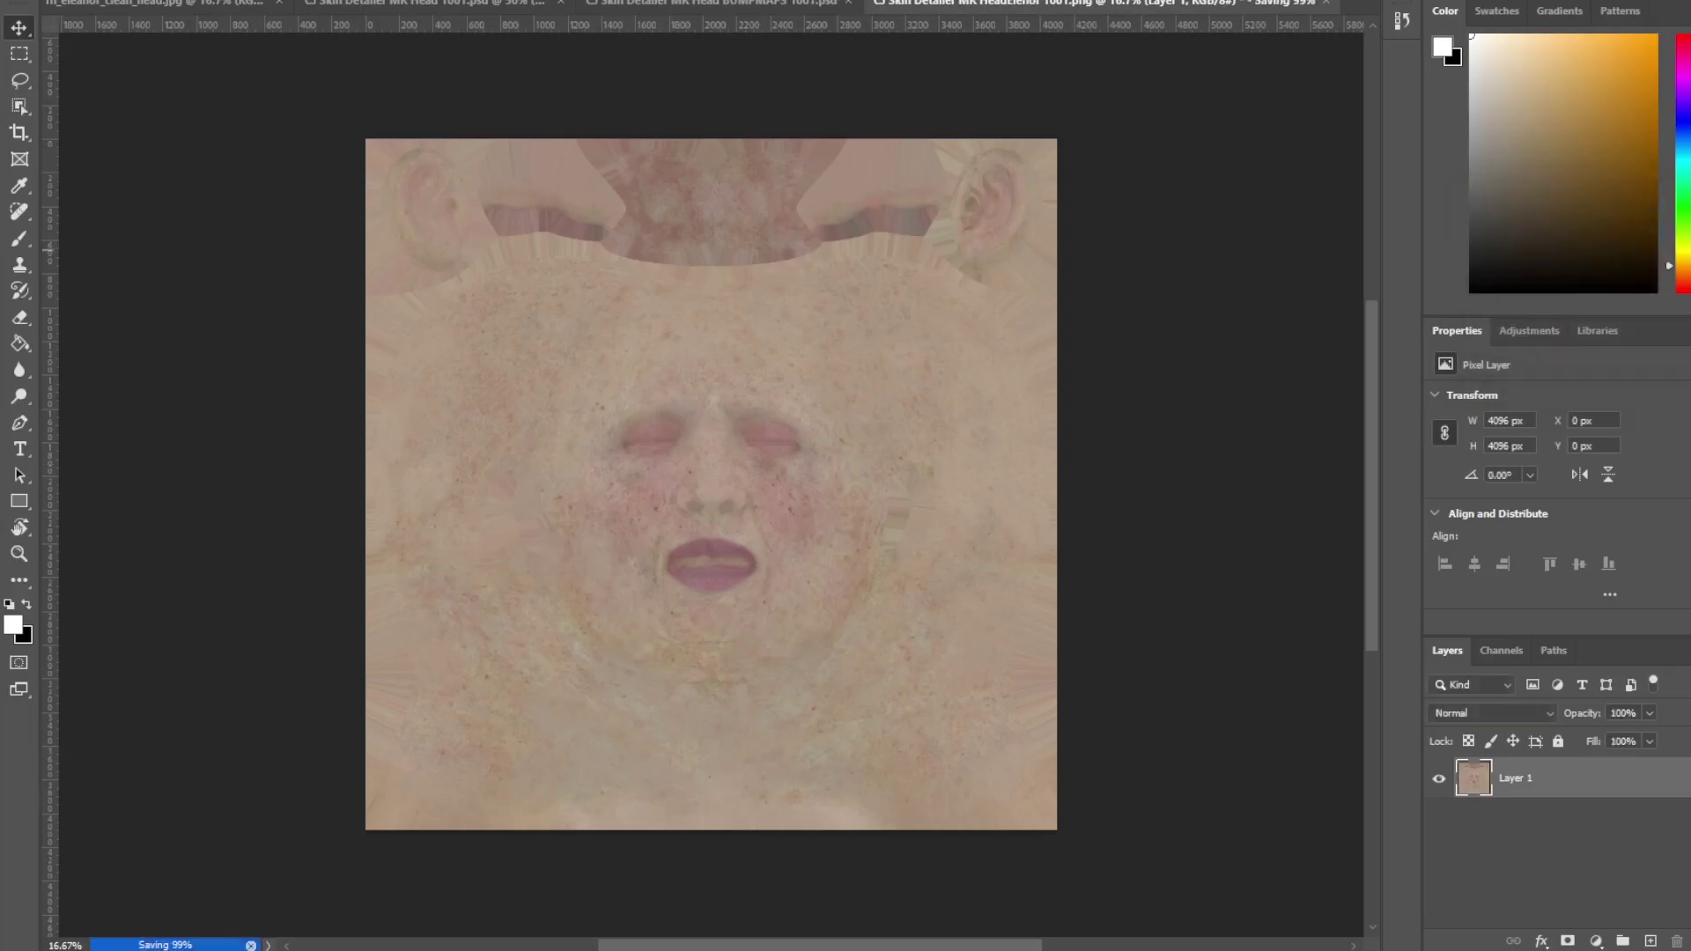
# - Apply CJ Skin Detailer MR HeadElenor_Trance1001 copy.png to the Head surface's Translucency Color and review the surface's settings down to Base Bump
pyautogui.hotkey('alt', 'Tab')
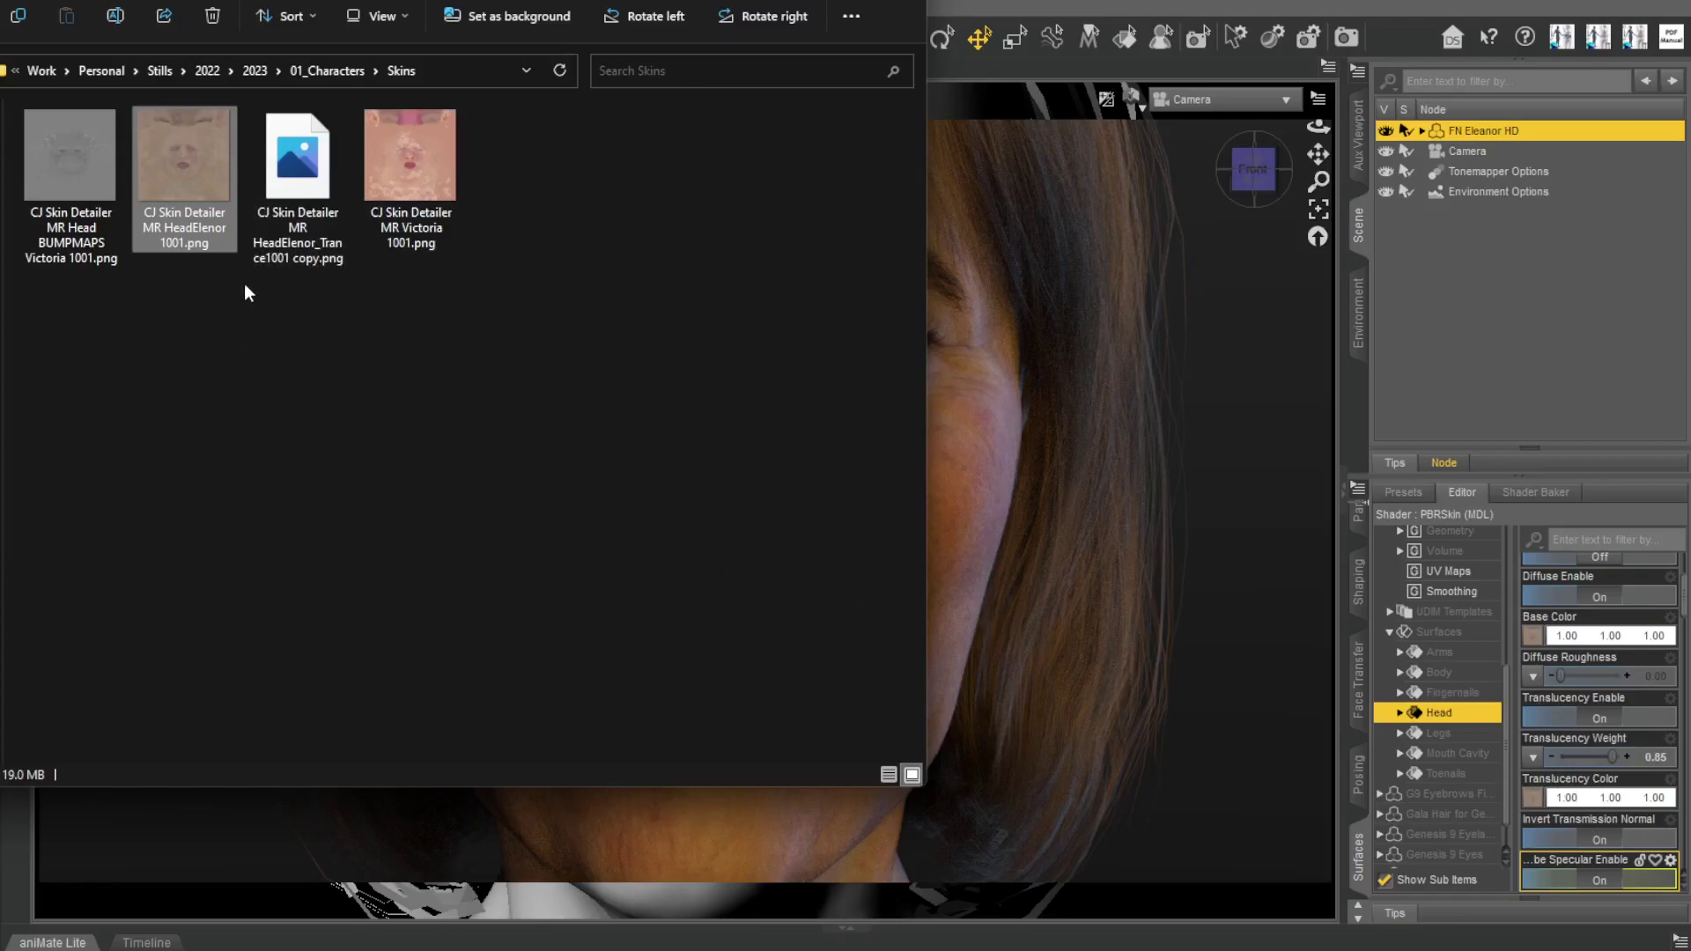
pyautogui.click(326, 328)
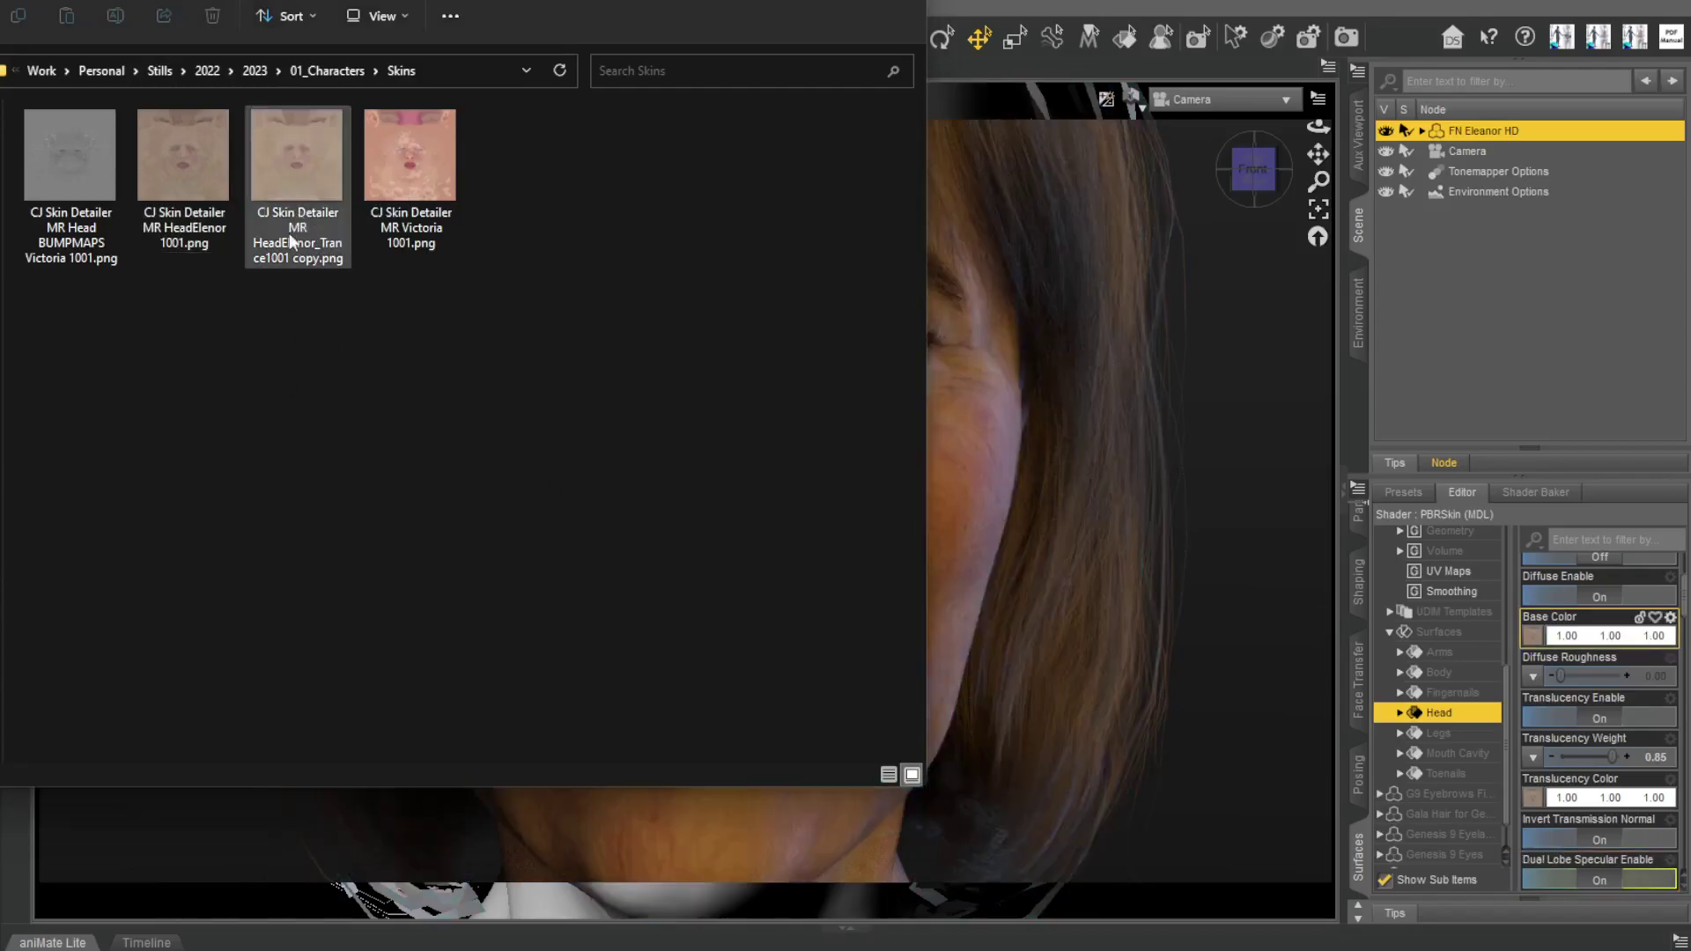
pyautogui.click(291, 150)
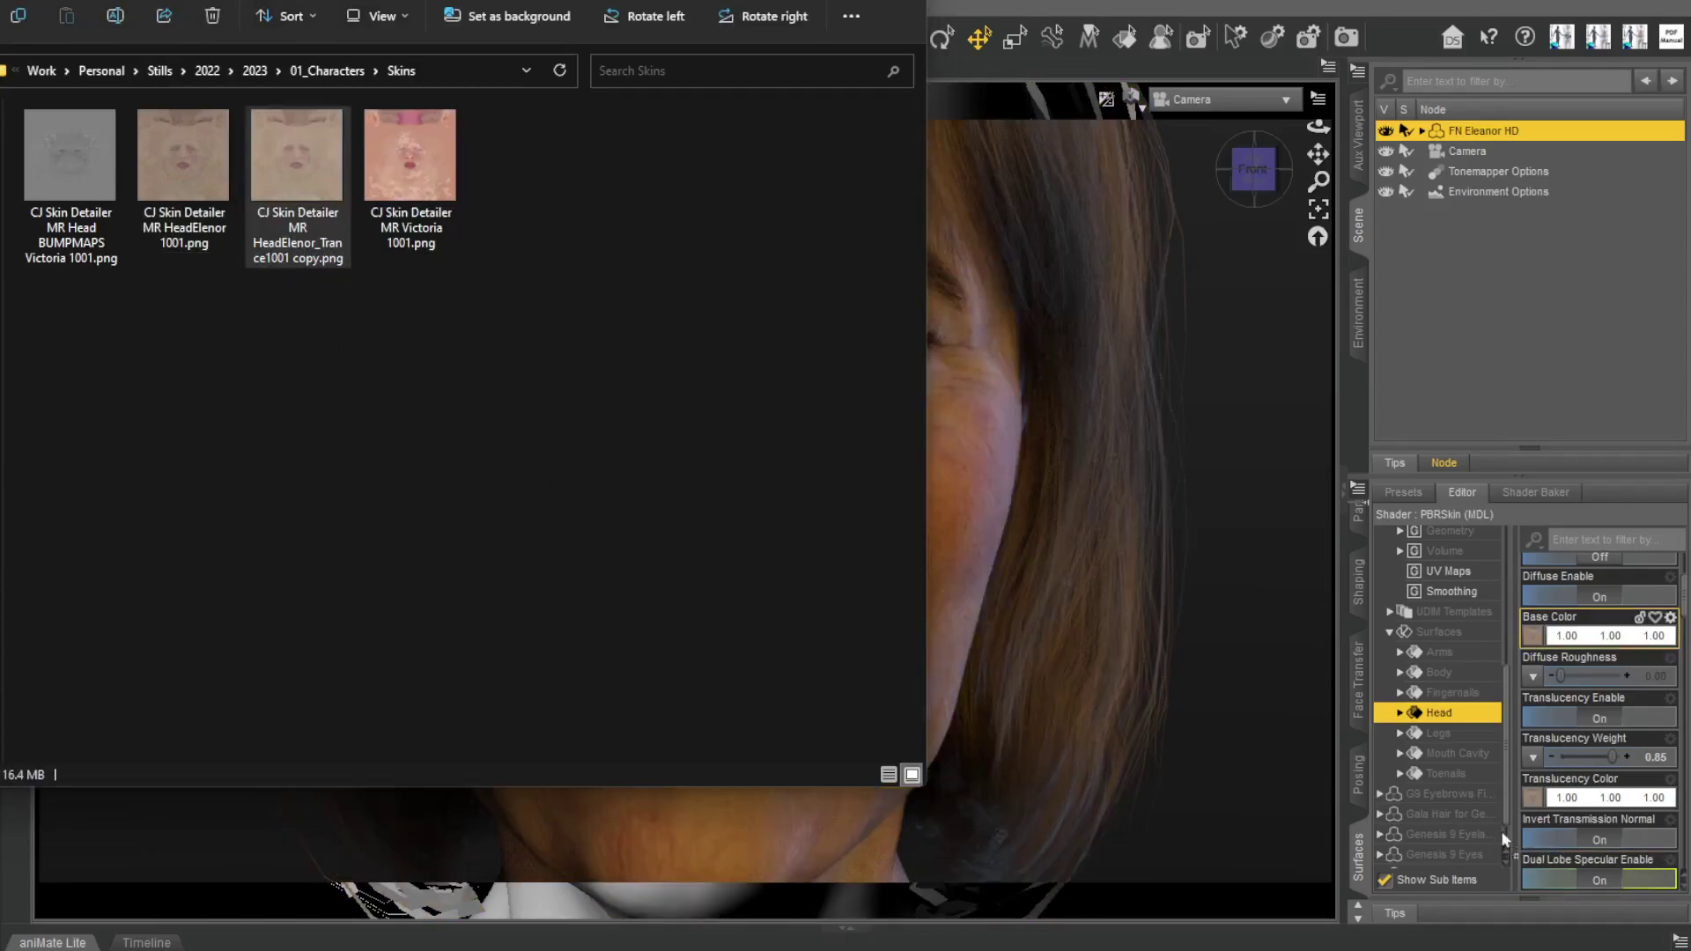
pyautogui.moveTo(1501, 832); pyautogui.dragTo(1529, 795)
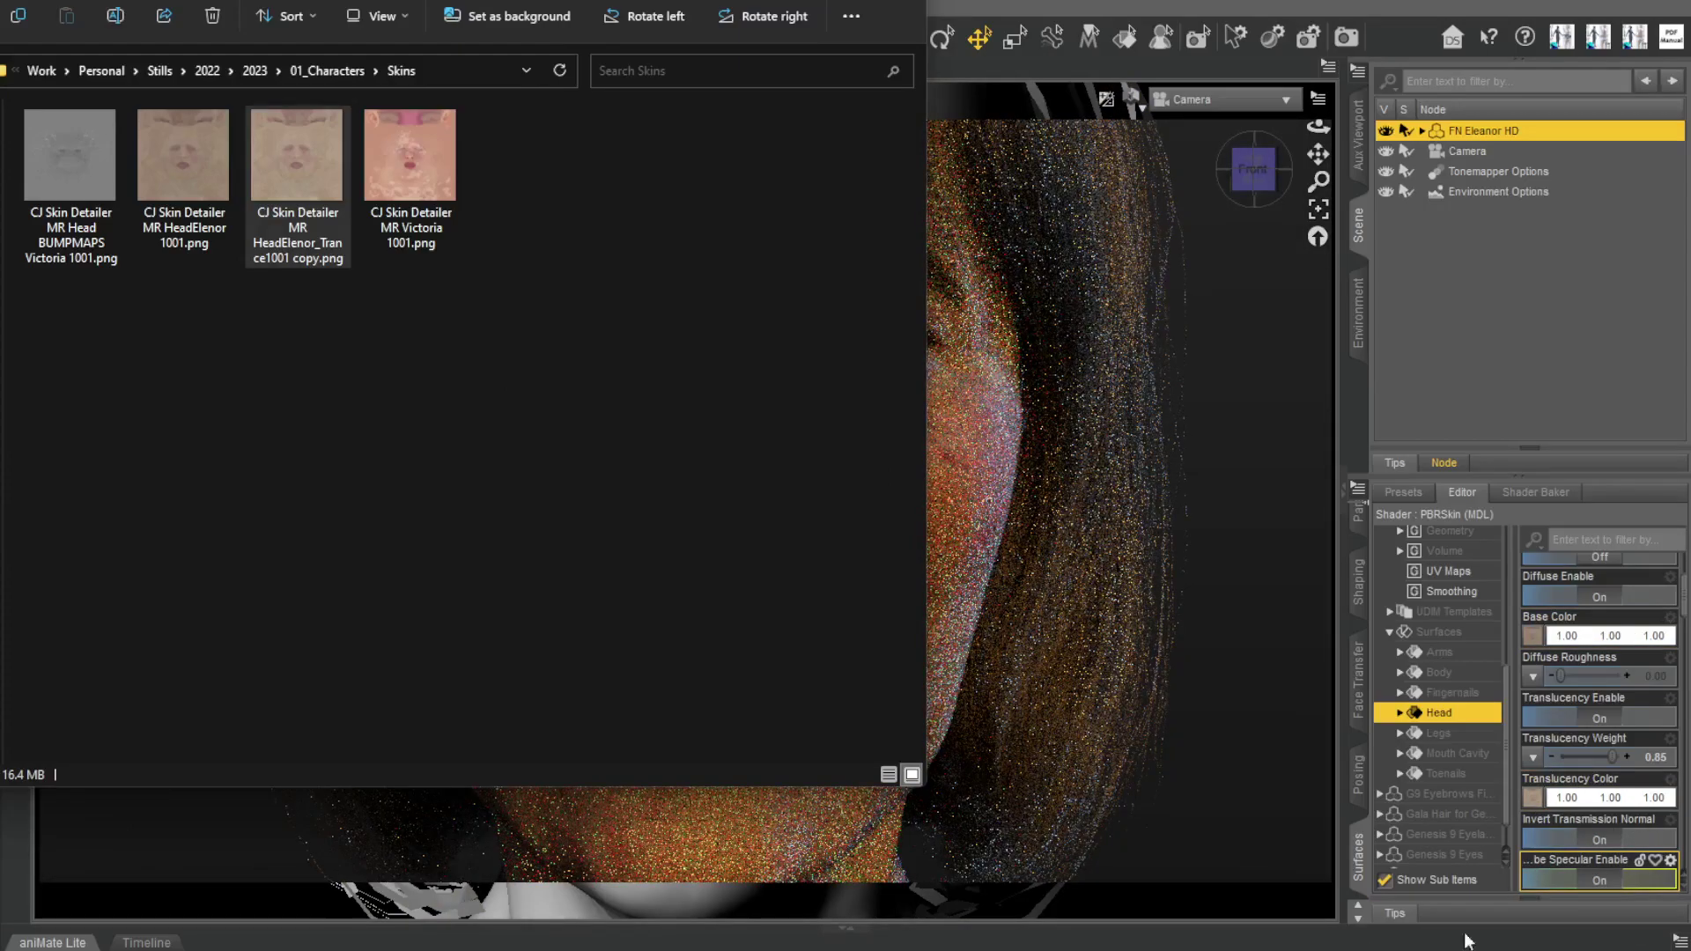
pyautogui.scroll(-2, 1604, 768)
pyautogui.scroll(-5, 1605, 767)
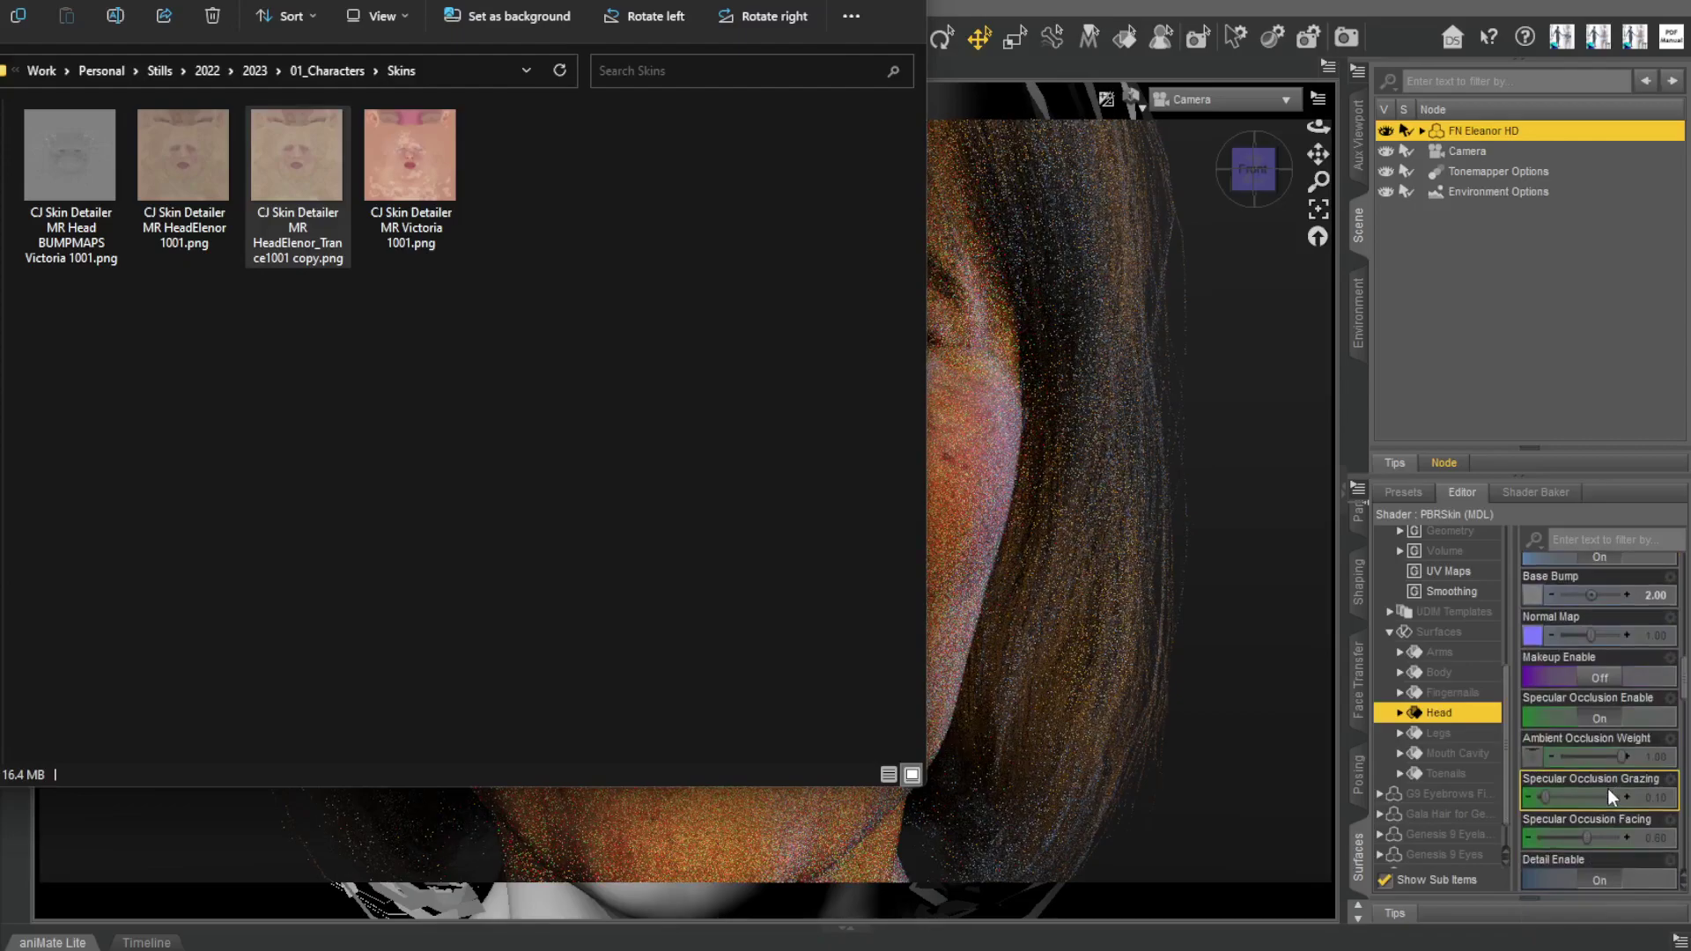
pyautogui.scroll(6, 1617, 660)
pyautogui.scroll(3, 1612, 671)
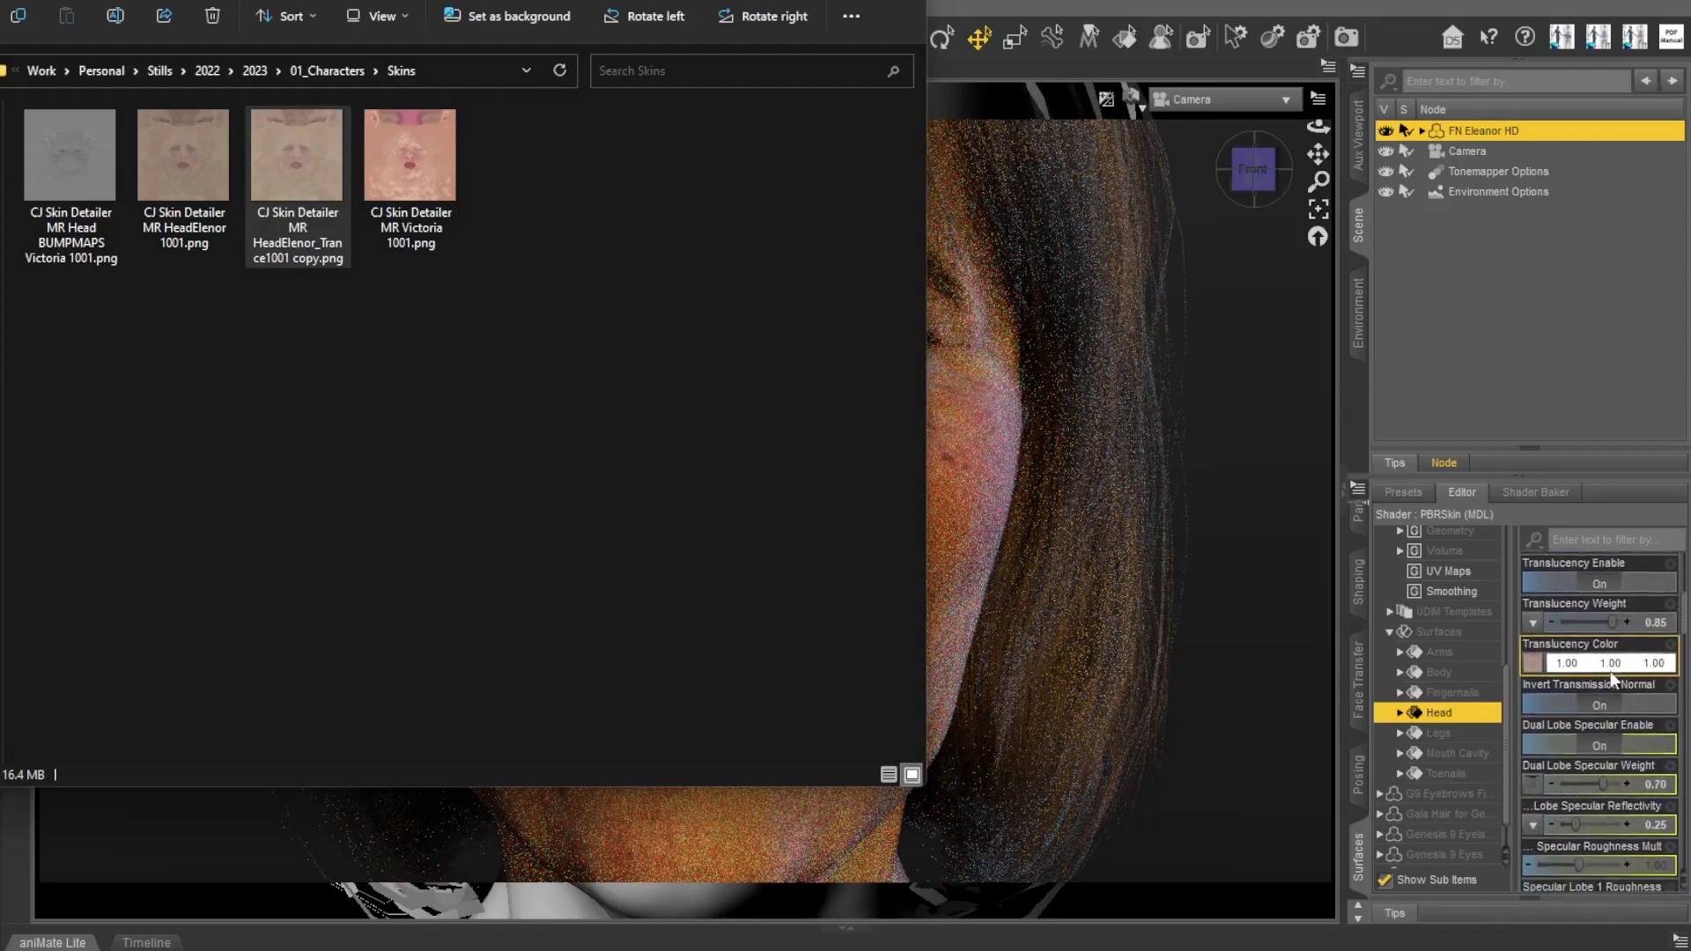
pyautogui.scroll(4, 1610, 671)
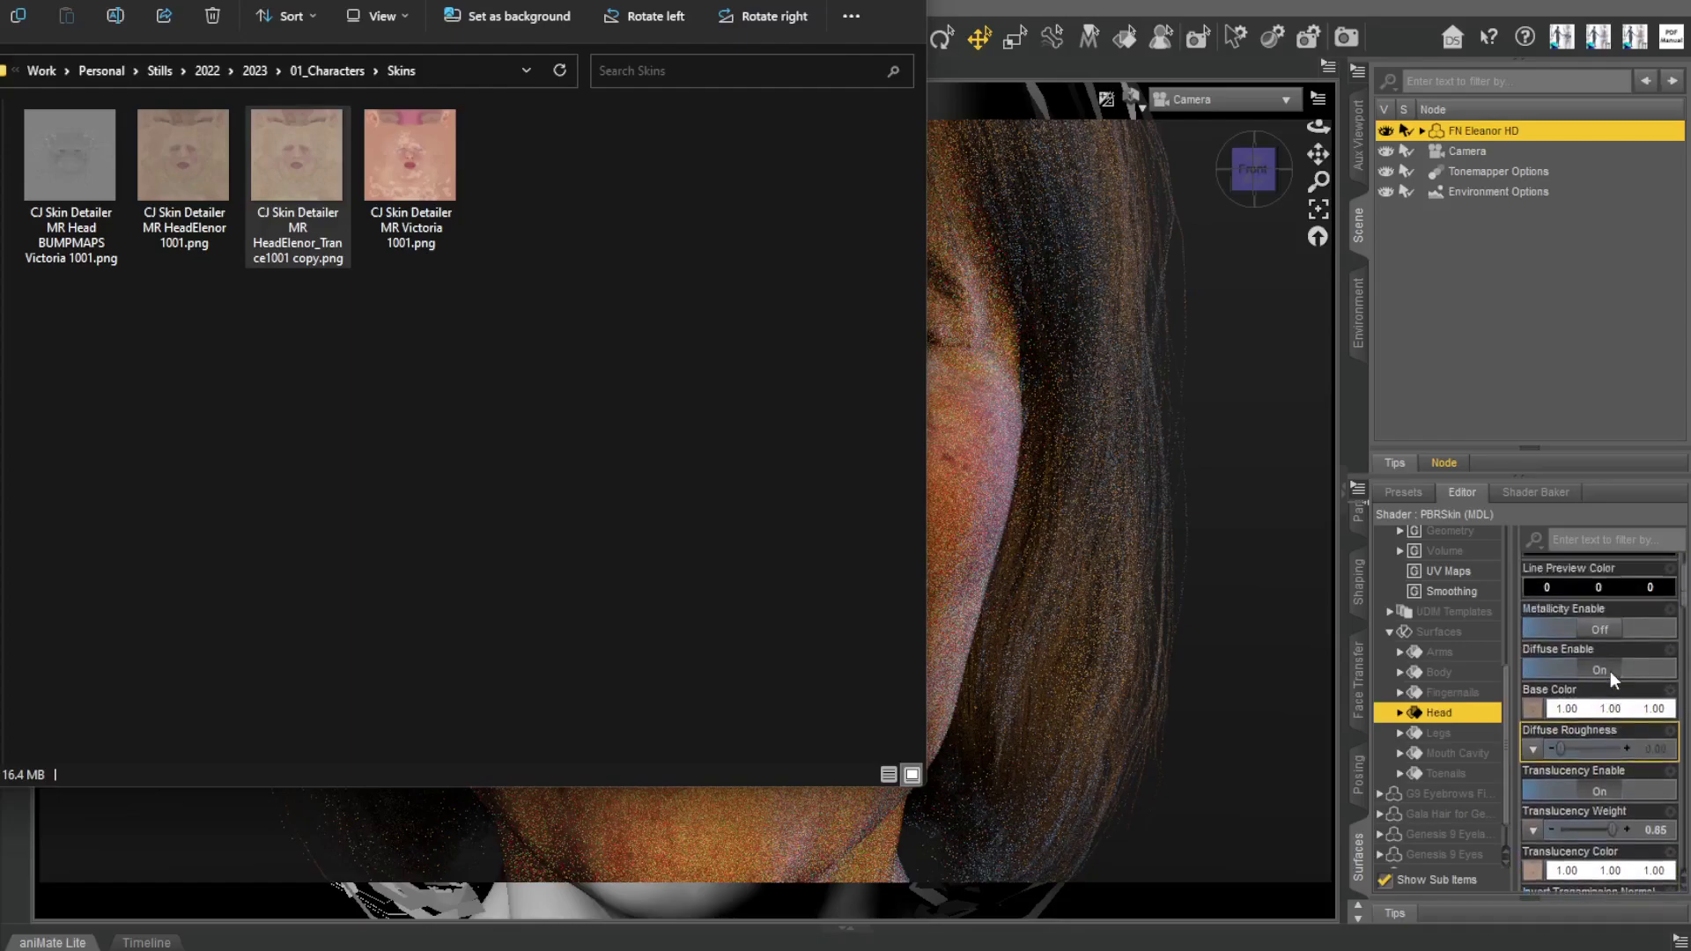
pyautogui.click(1576, 642)
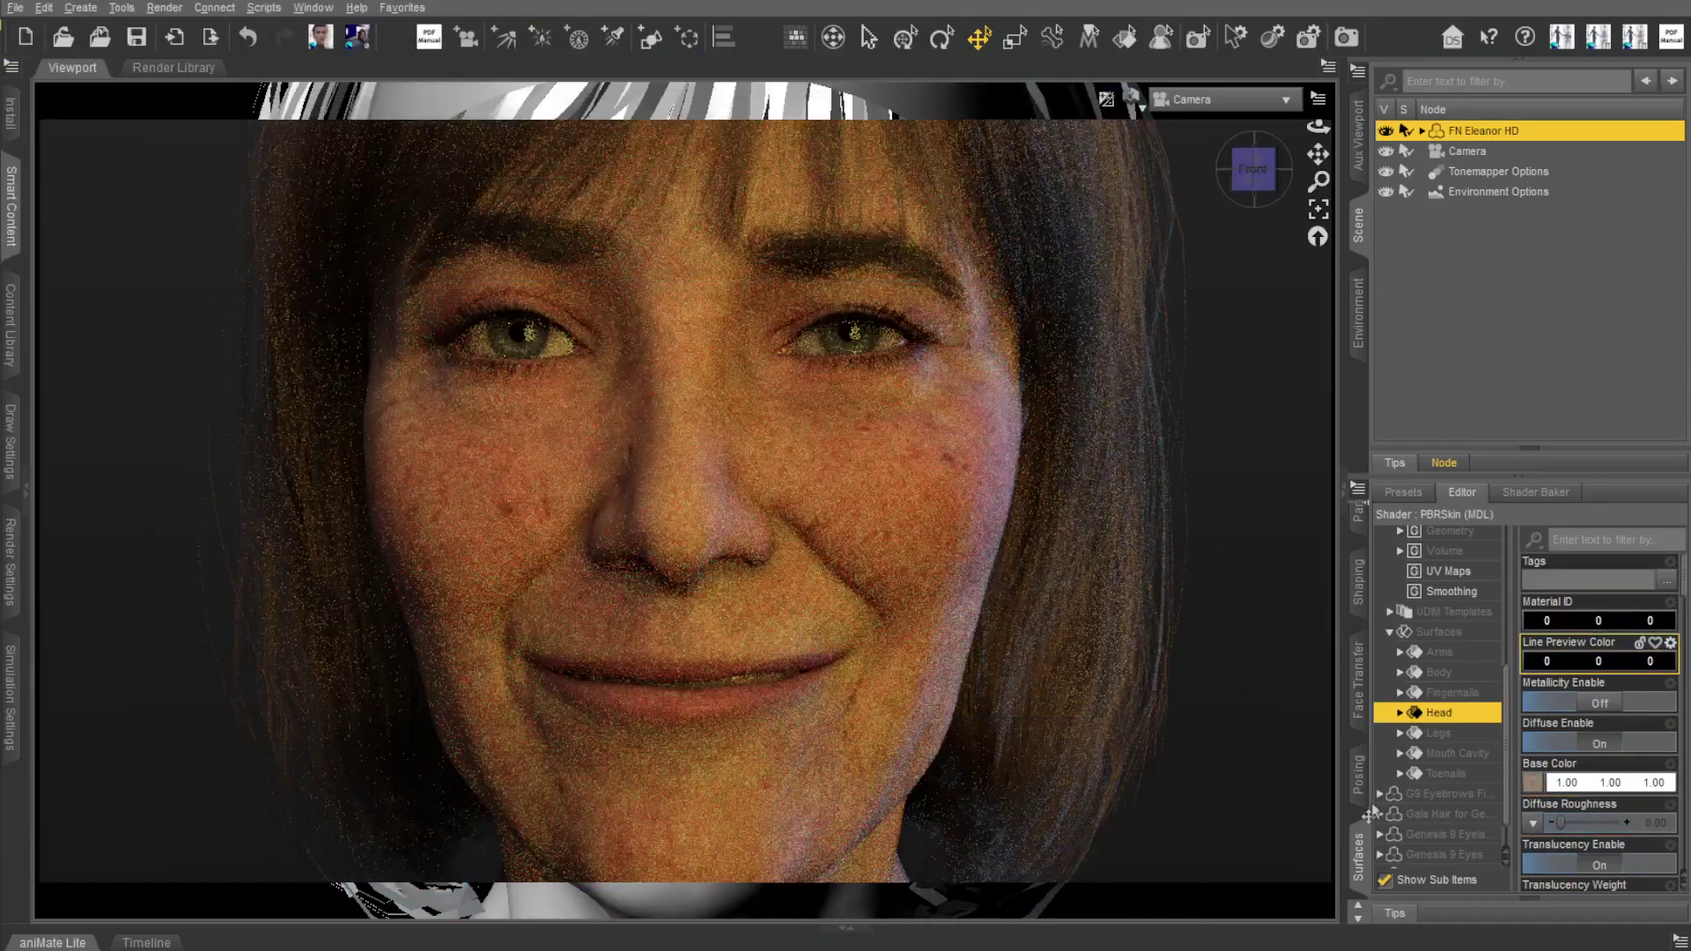
pyautogui.scroll(-1, 1576, 867)
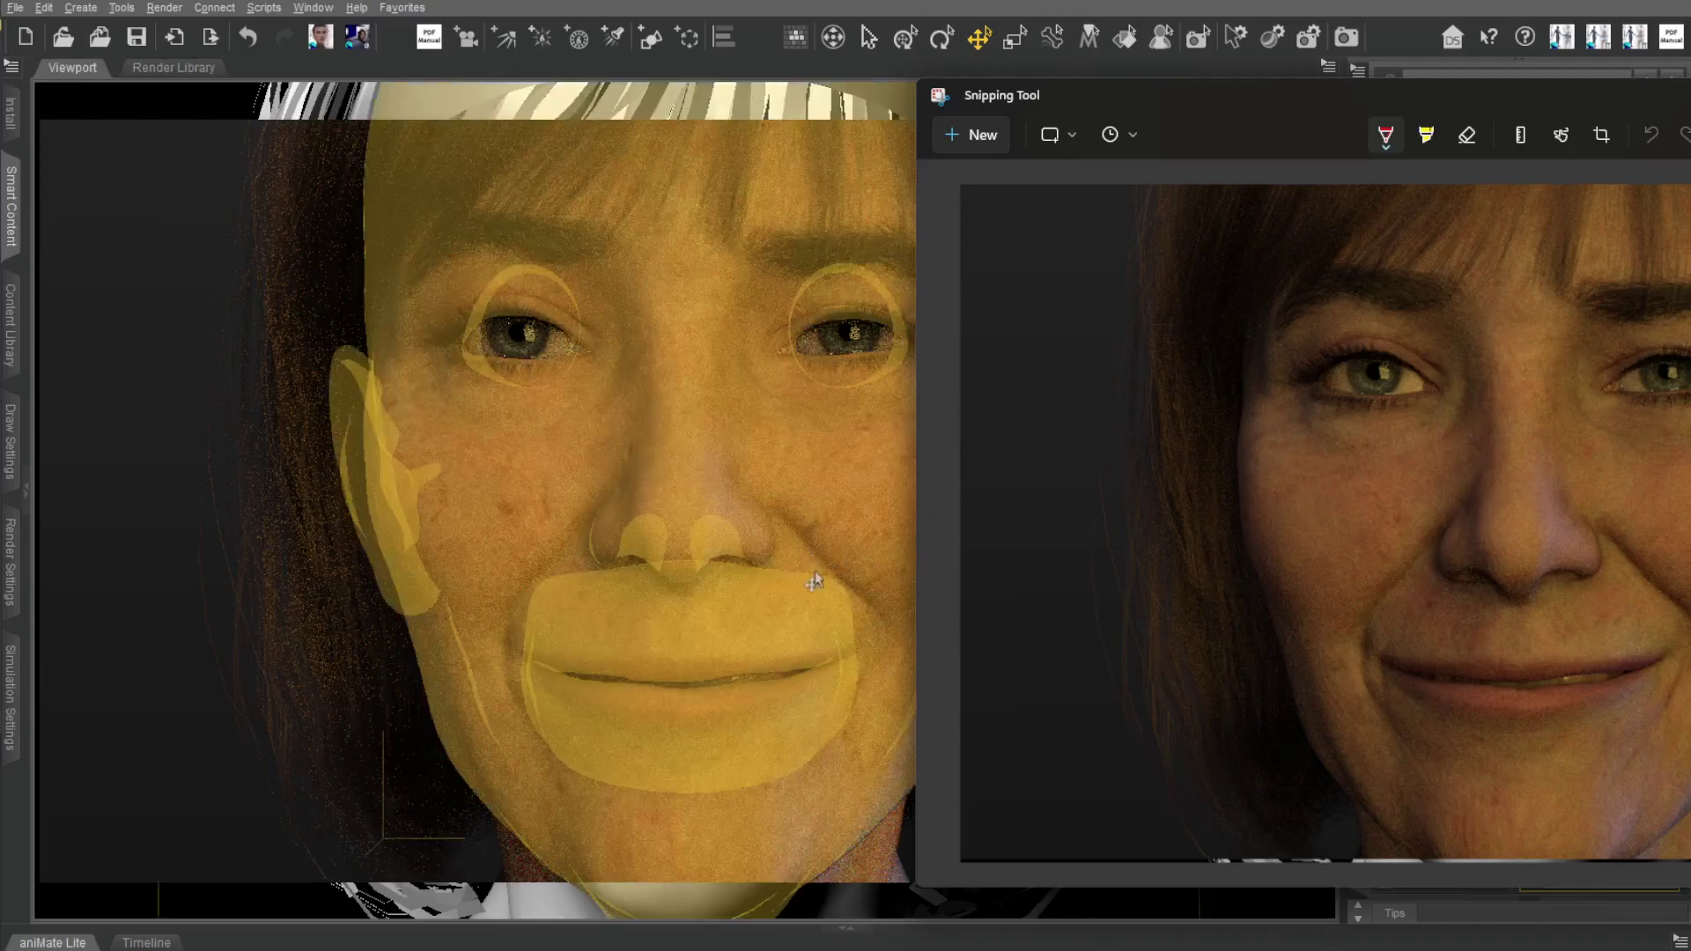
# - Compare the updated viewport render side by side with the earlier face snip and minimise the Snipping Tool
pyautogui.moveTo(1384, 947)
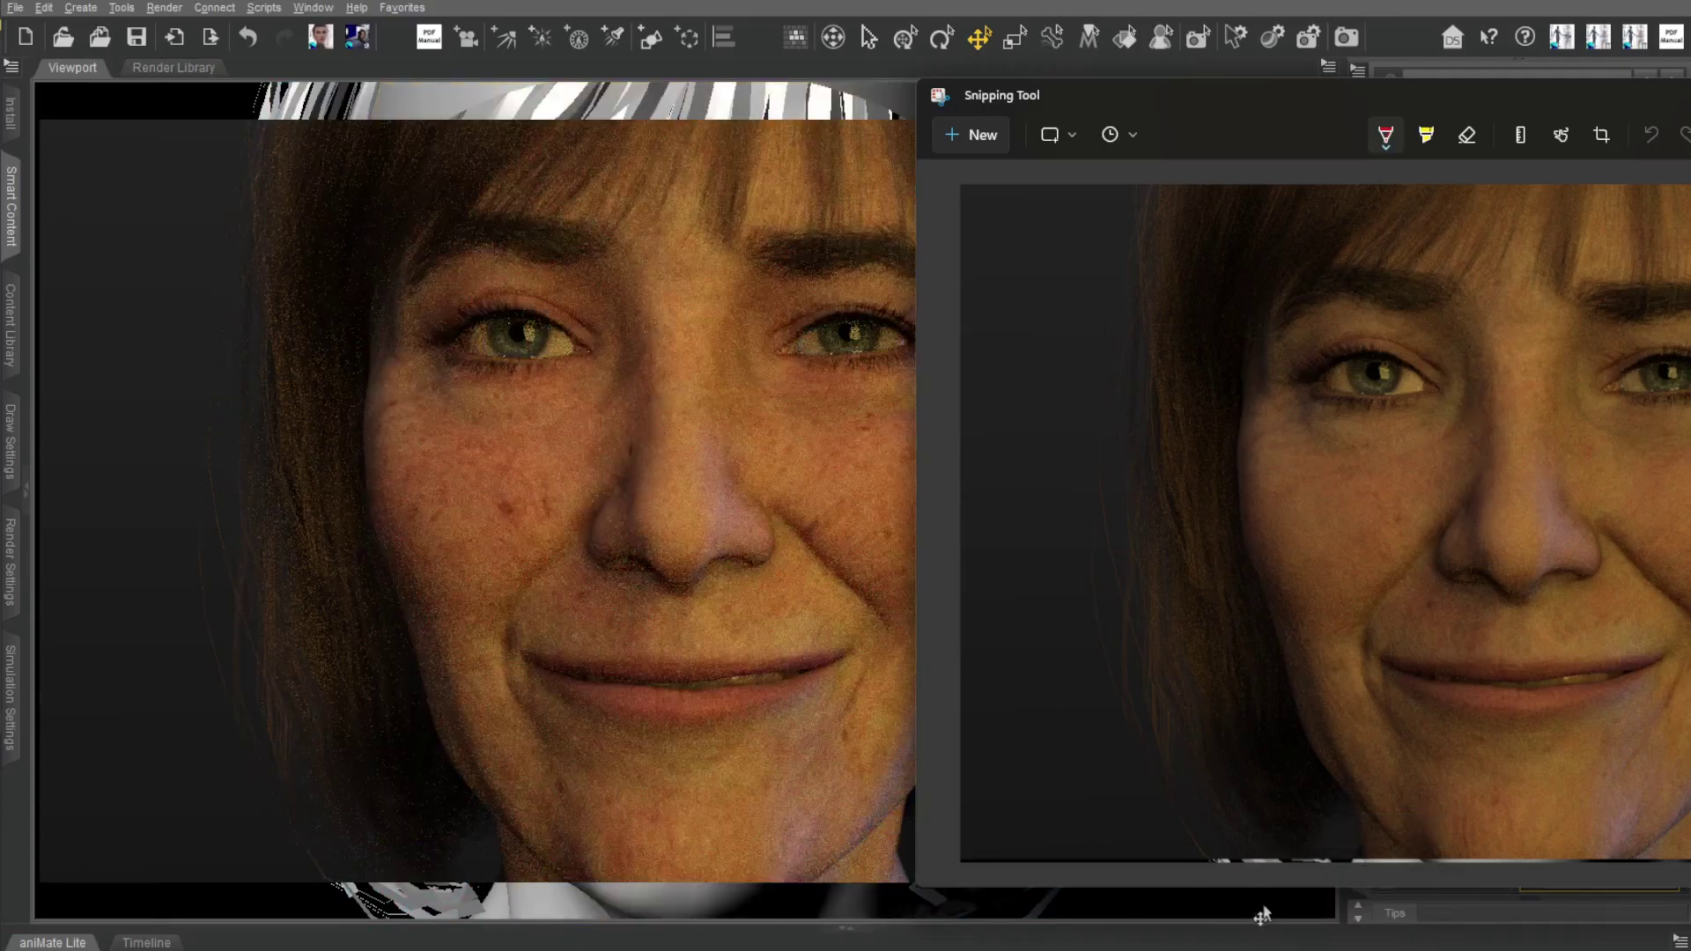
pyautogui.moveTo(1549, 98)
pyautogui.mouseDown()
pyautogui.moveTo(1643, 64)
pyautogui.moveTo(1518, 89)
pyautogui.mouseUp()
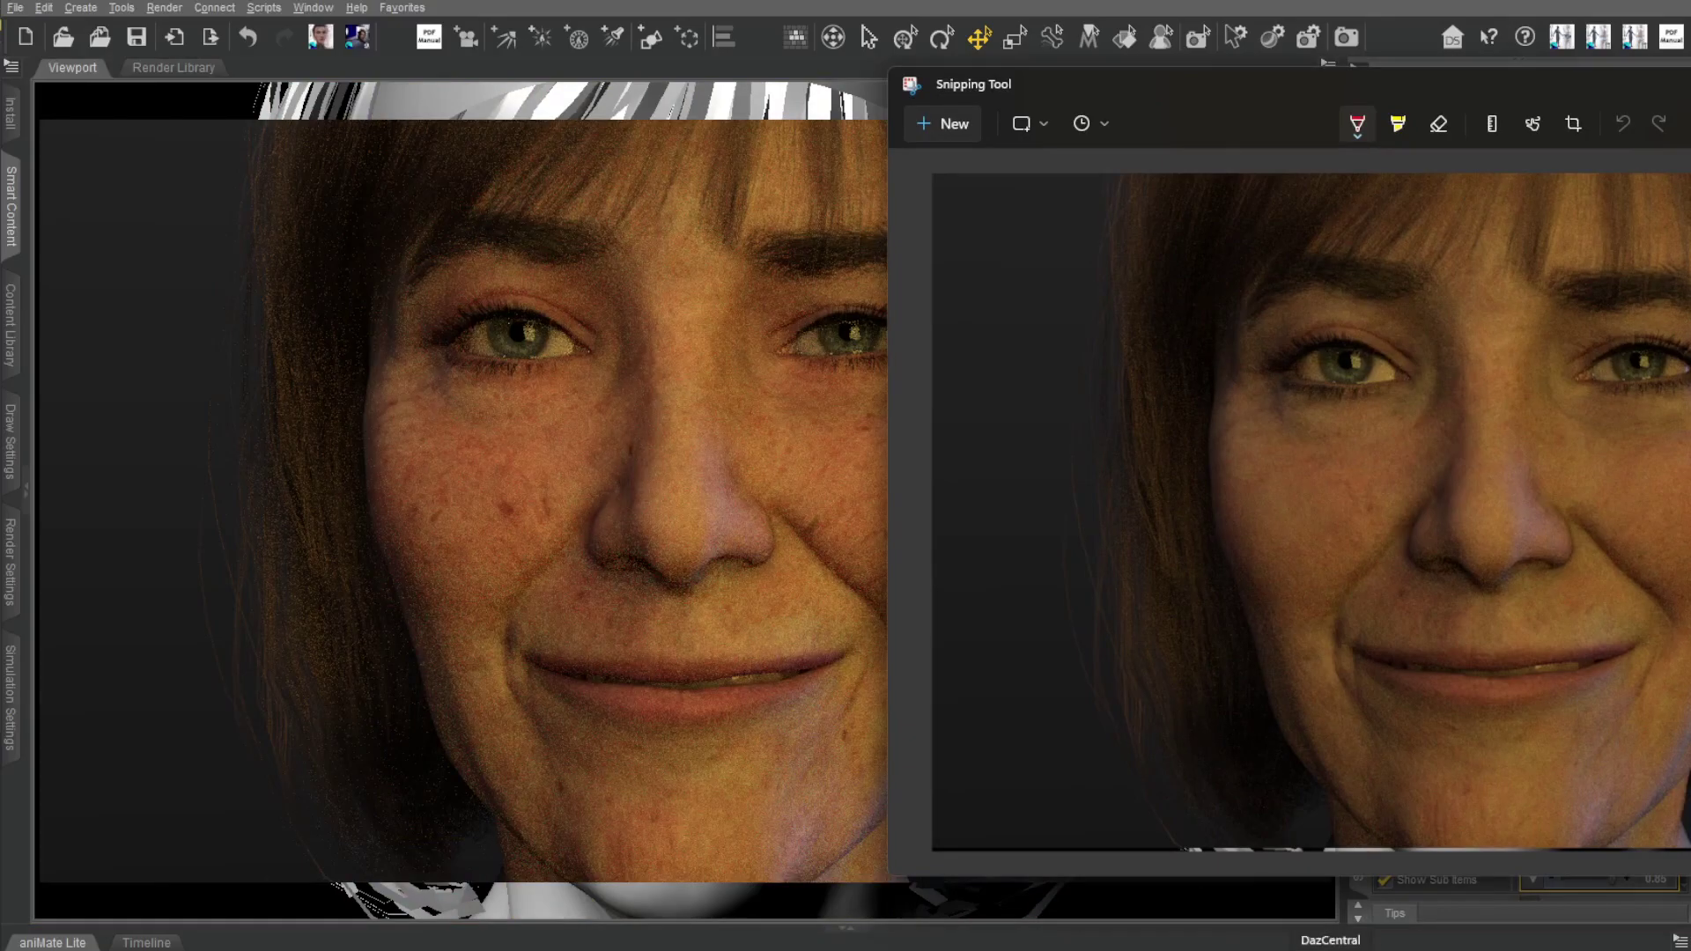
pyautogui.moveTo(1165, 101); pyautogui.dragTo(1631, 98)
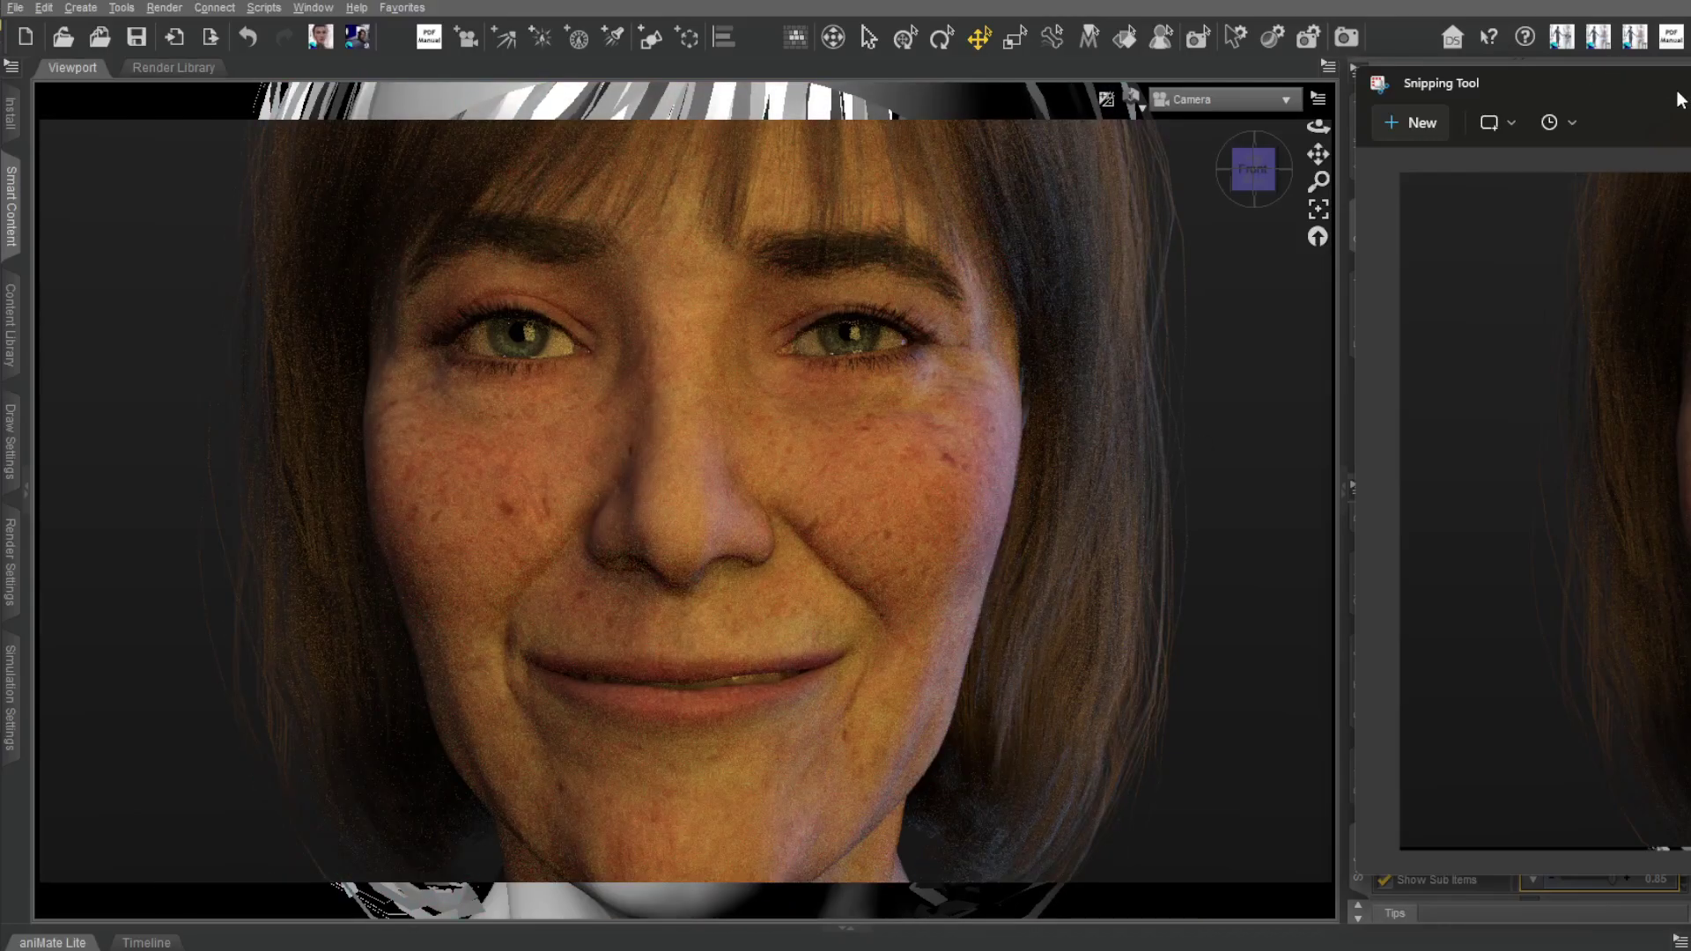
pyautogui.moveTo(1680, 100); pyautogui.dragTo(413, 102)
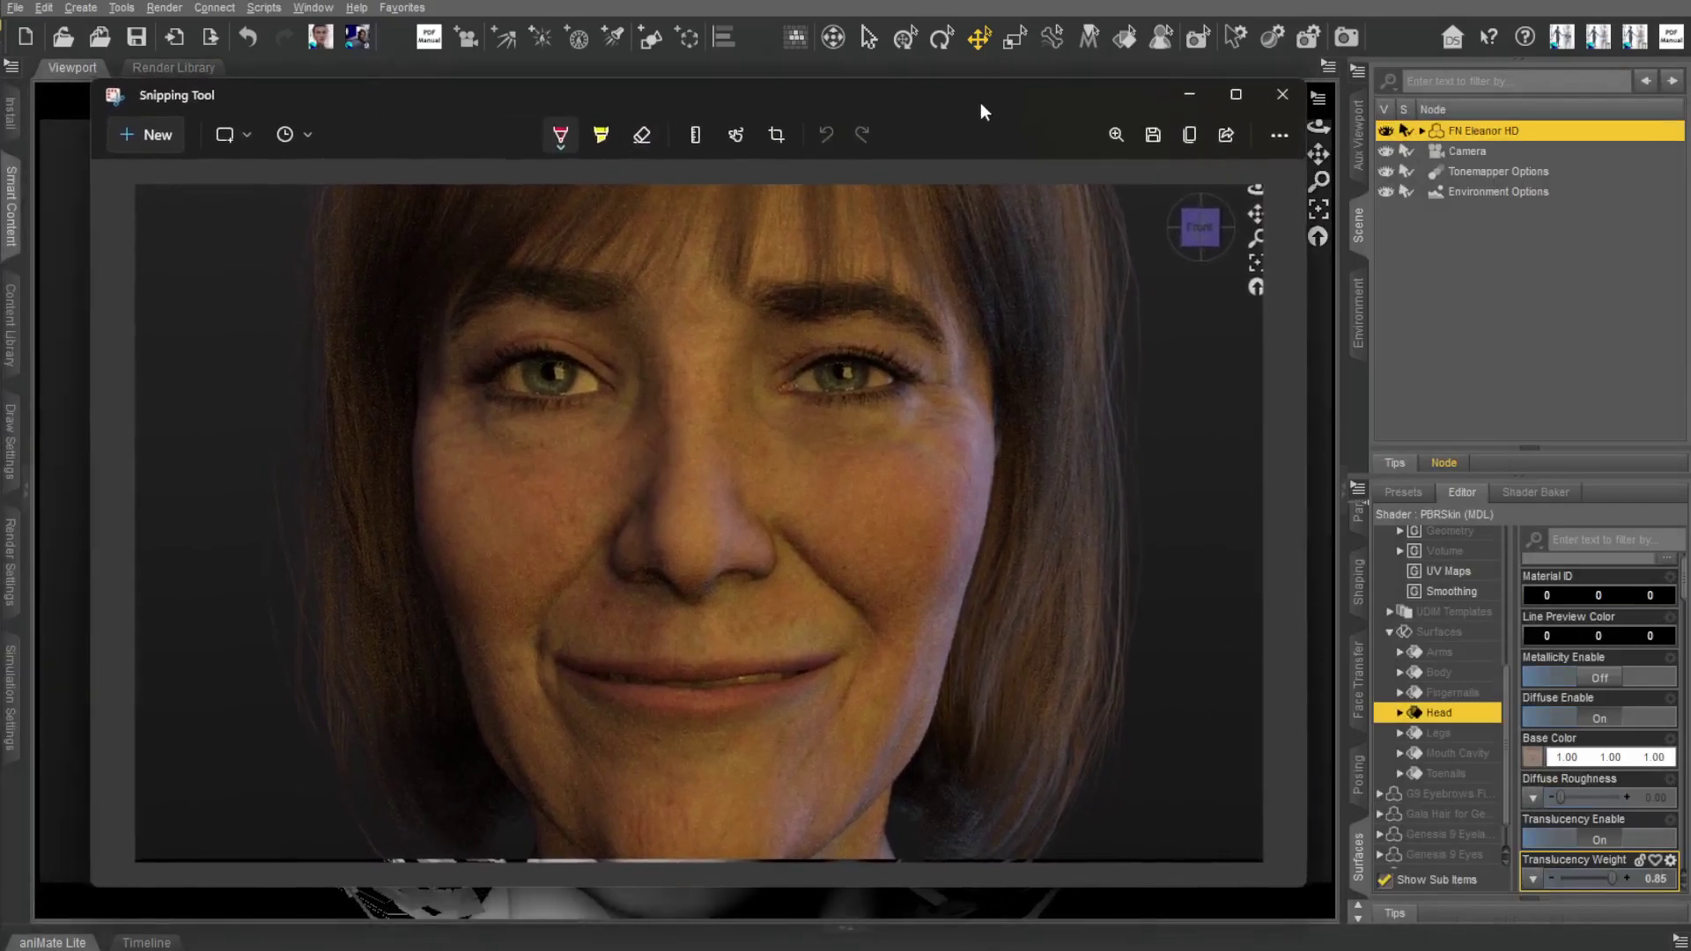
pyautogui.click(1187, 96)
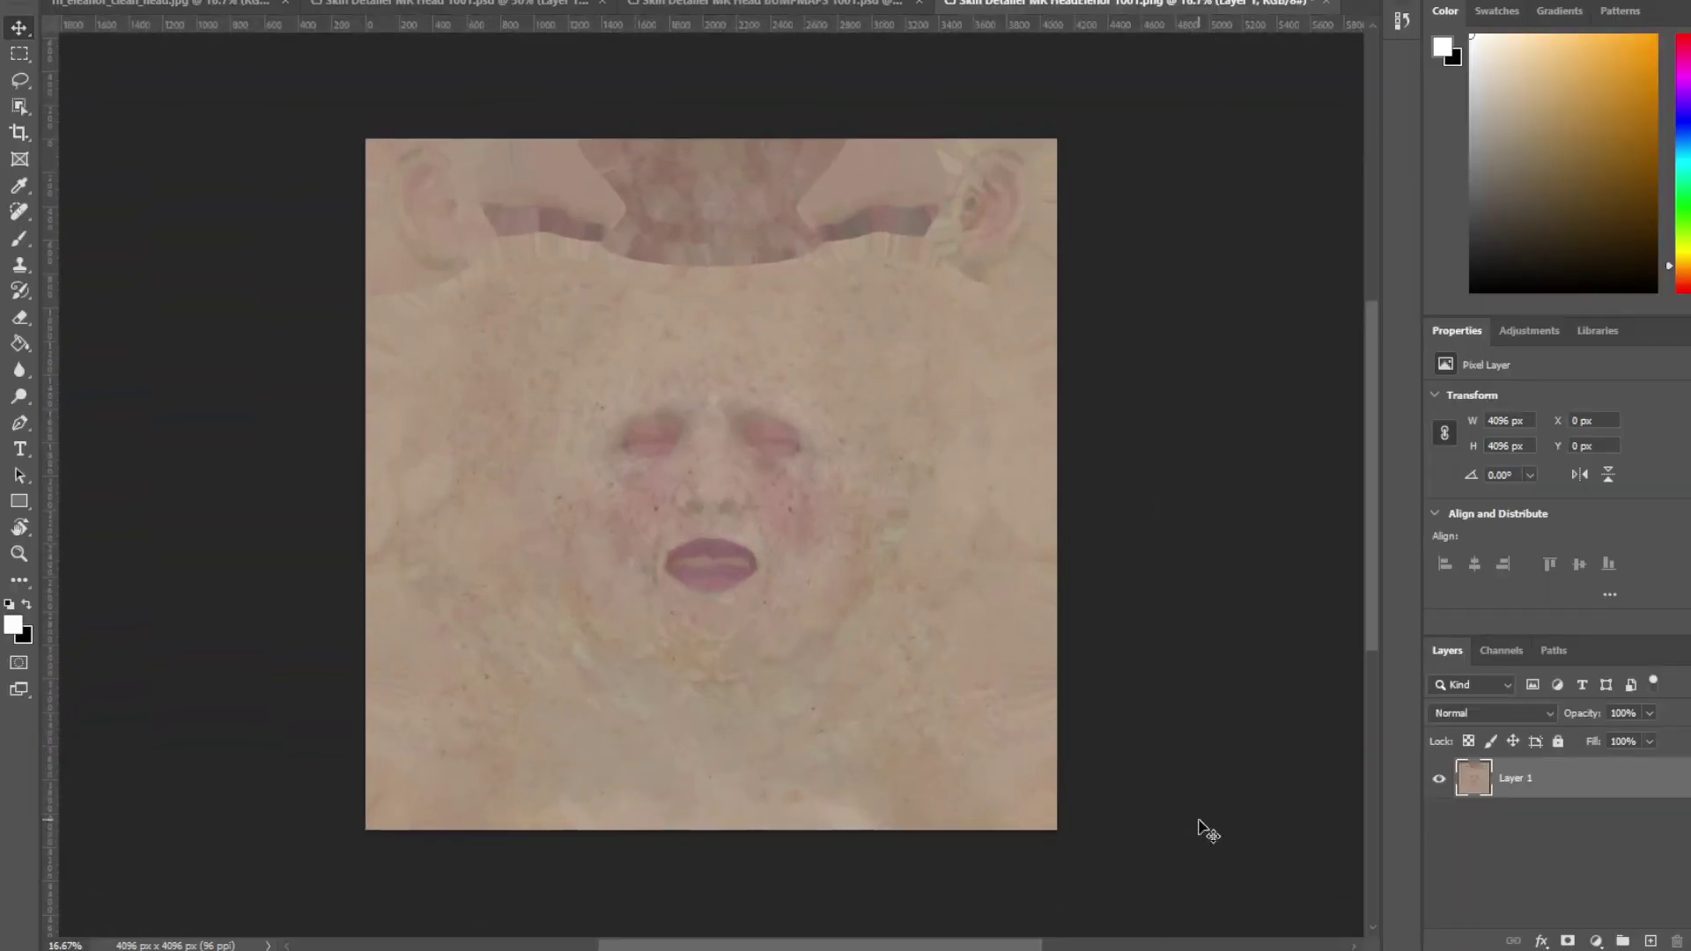
# - Switch to Photoshop and examine the cheek and eyelid freckles in the HeadElenor 1001 texture at 50% zoom
pyautogui.scroll(2, 773, 574)
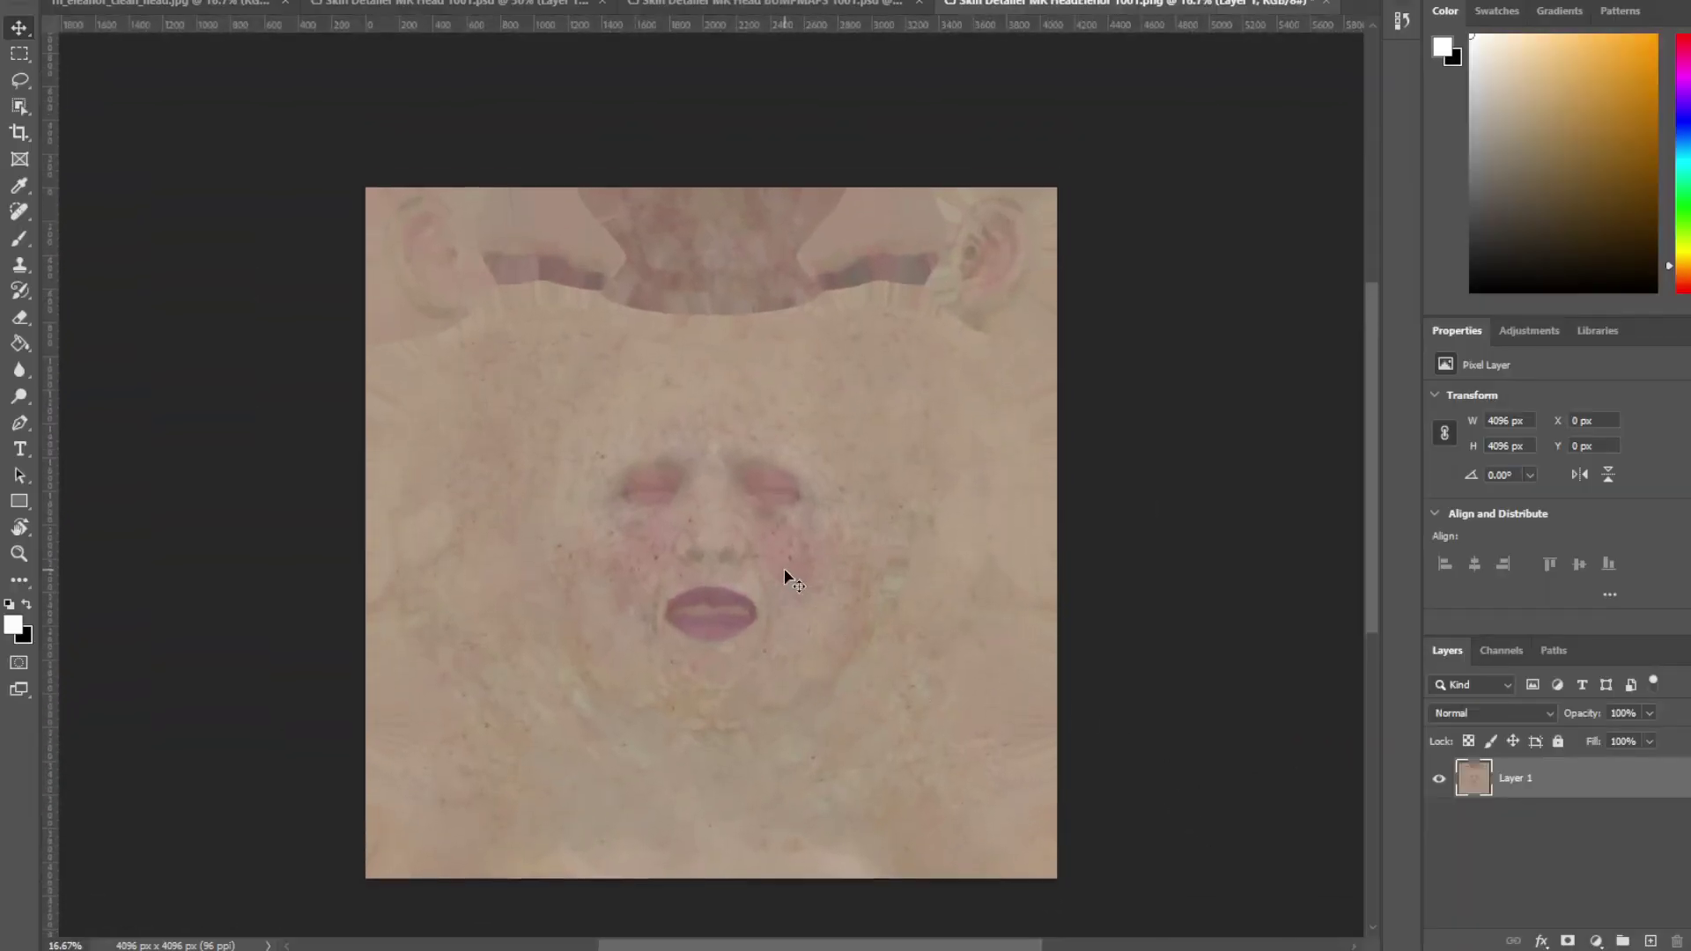
pyautogui.hotkey('ctrl', '-')
pyautogui.hotkey('ctrl', '+')
pyautogui.hotkey('ctrl', '+')
pyautogui.hotkey('ctrl', '+')
pyautogui.hotkey('ctrl', '+')
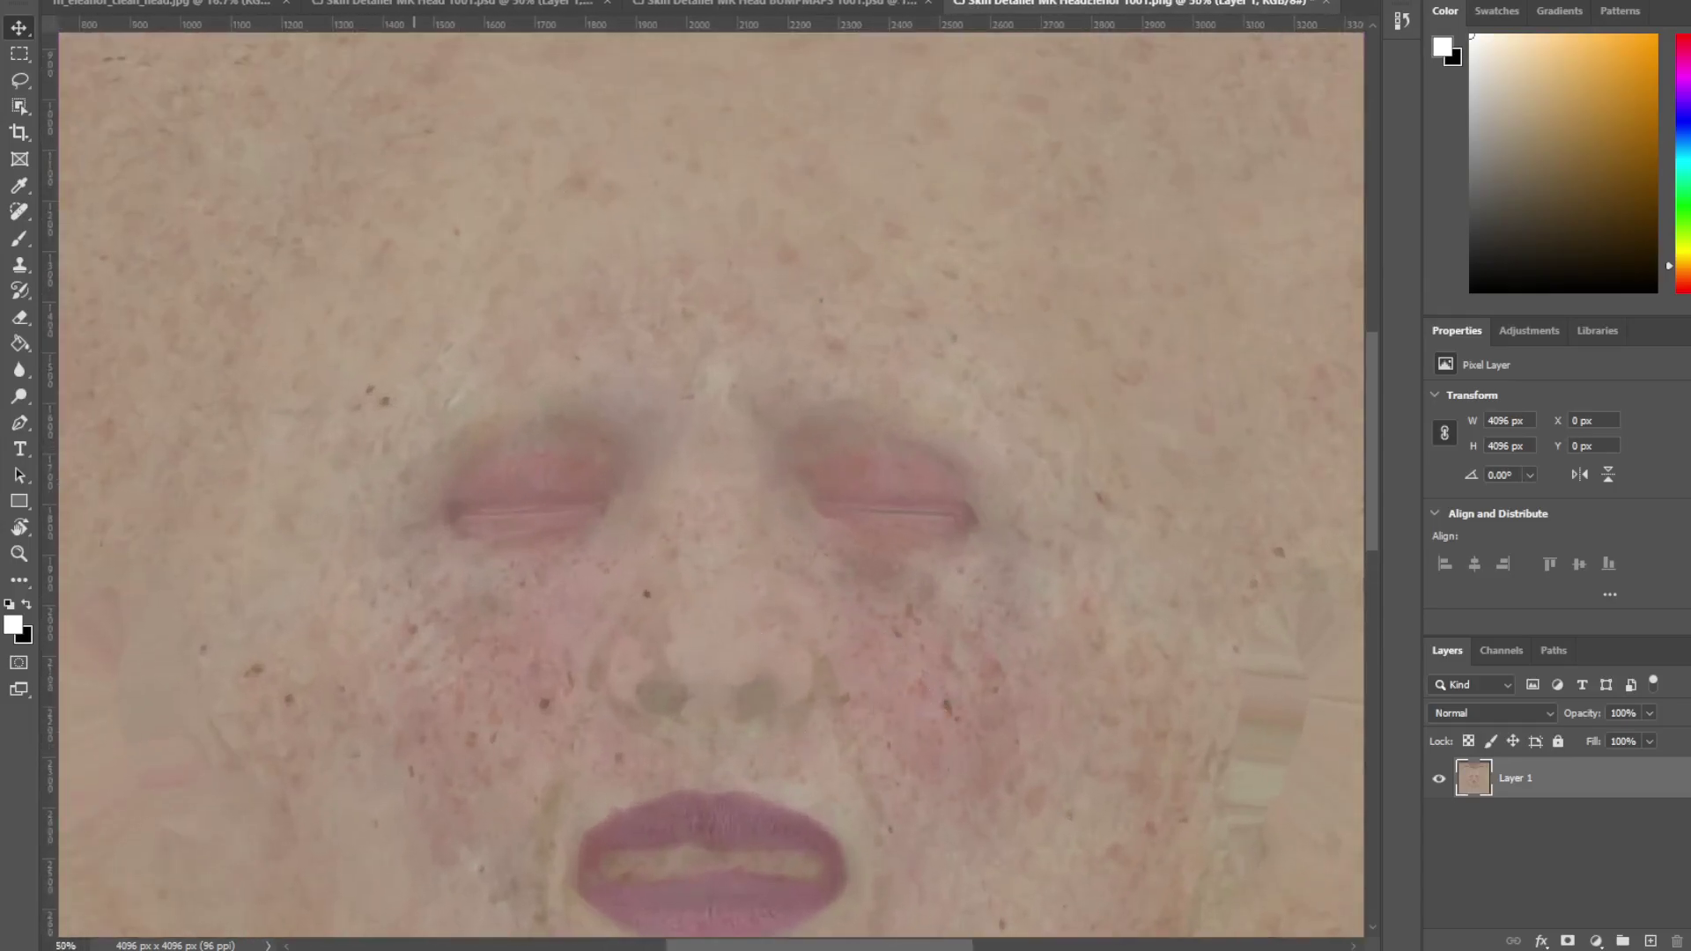
# - In the Skin Detailer MR Head 1001 PSD, expand the Freckles group and switch the visibility of Eyelids Heavy and Upper Lip Heavy
pyautogui.click(457, 5)
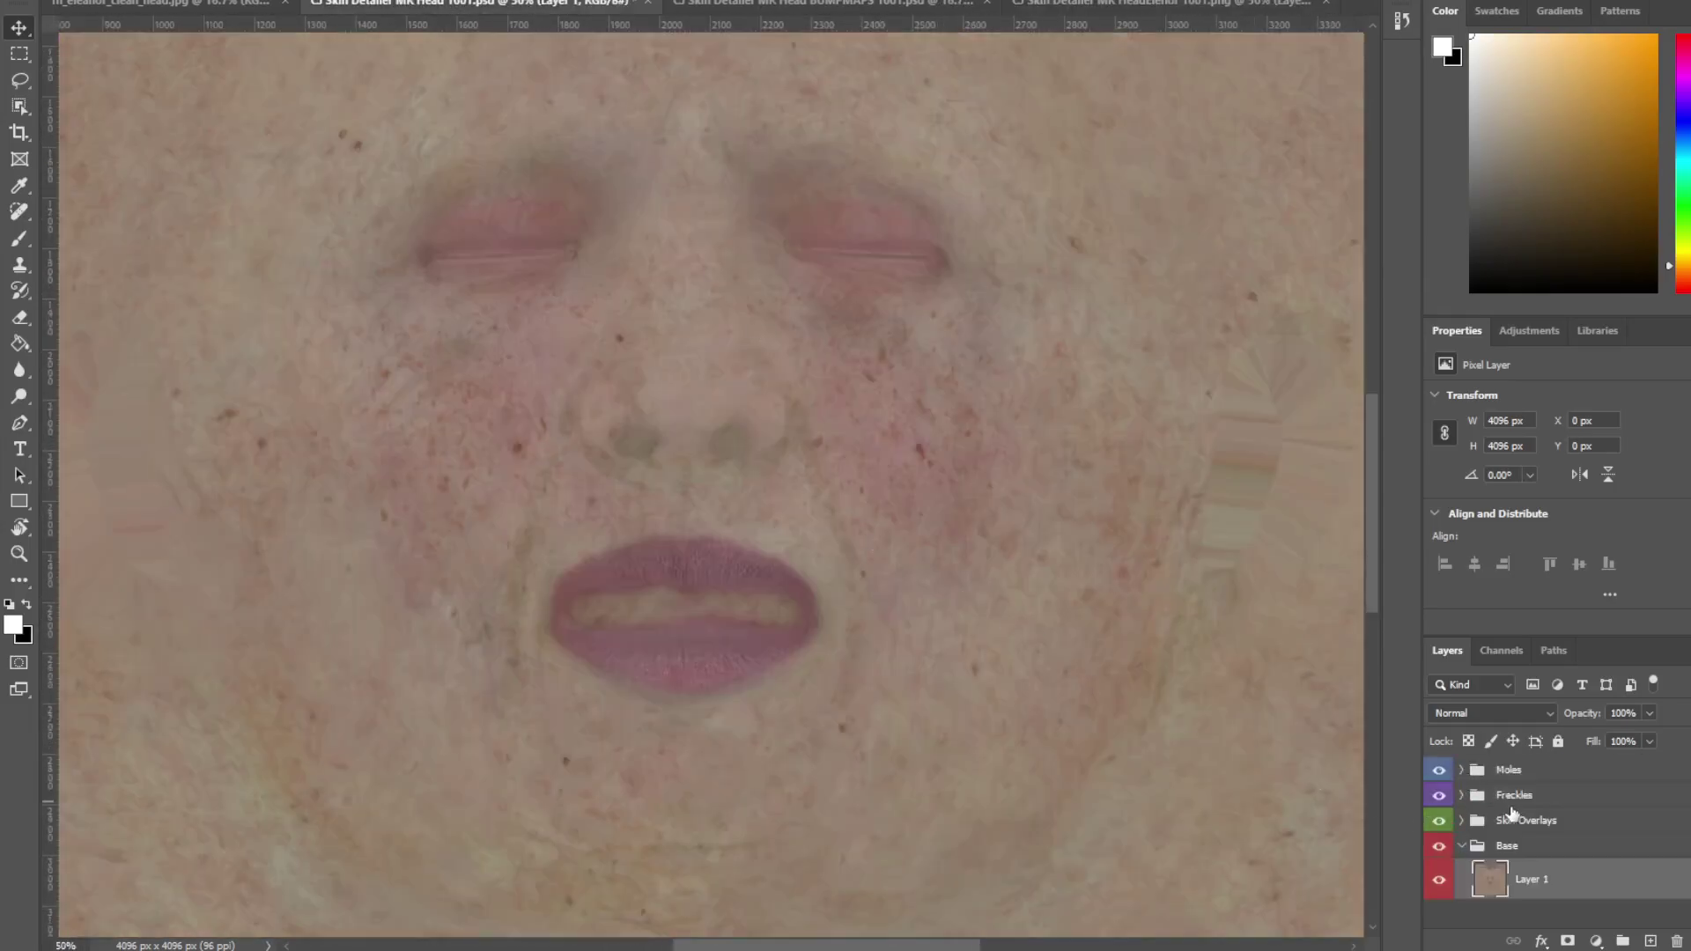
pyautogui.click(1461, 795)
pyautogui.scroll(-3, 1453, 814)
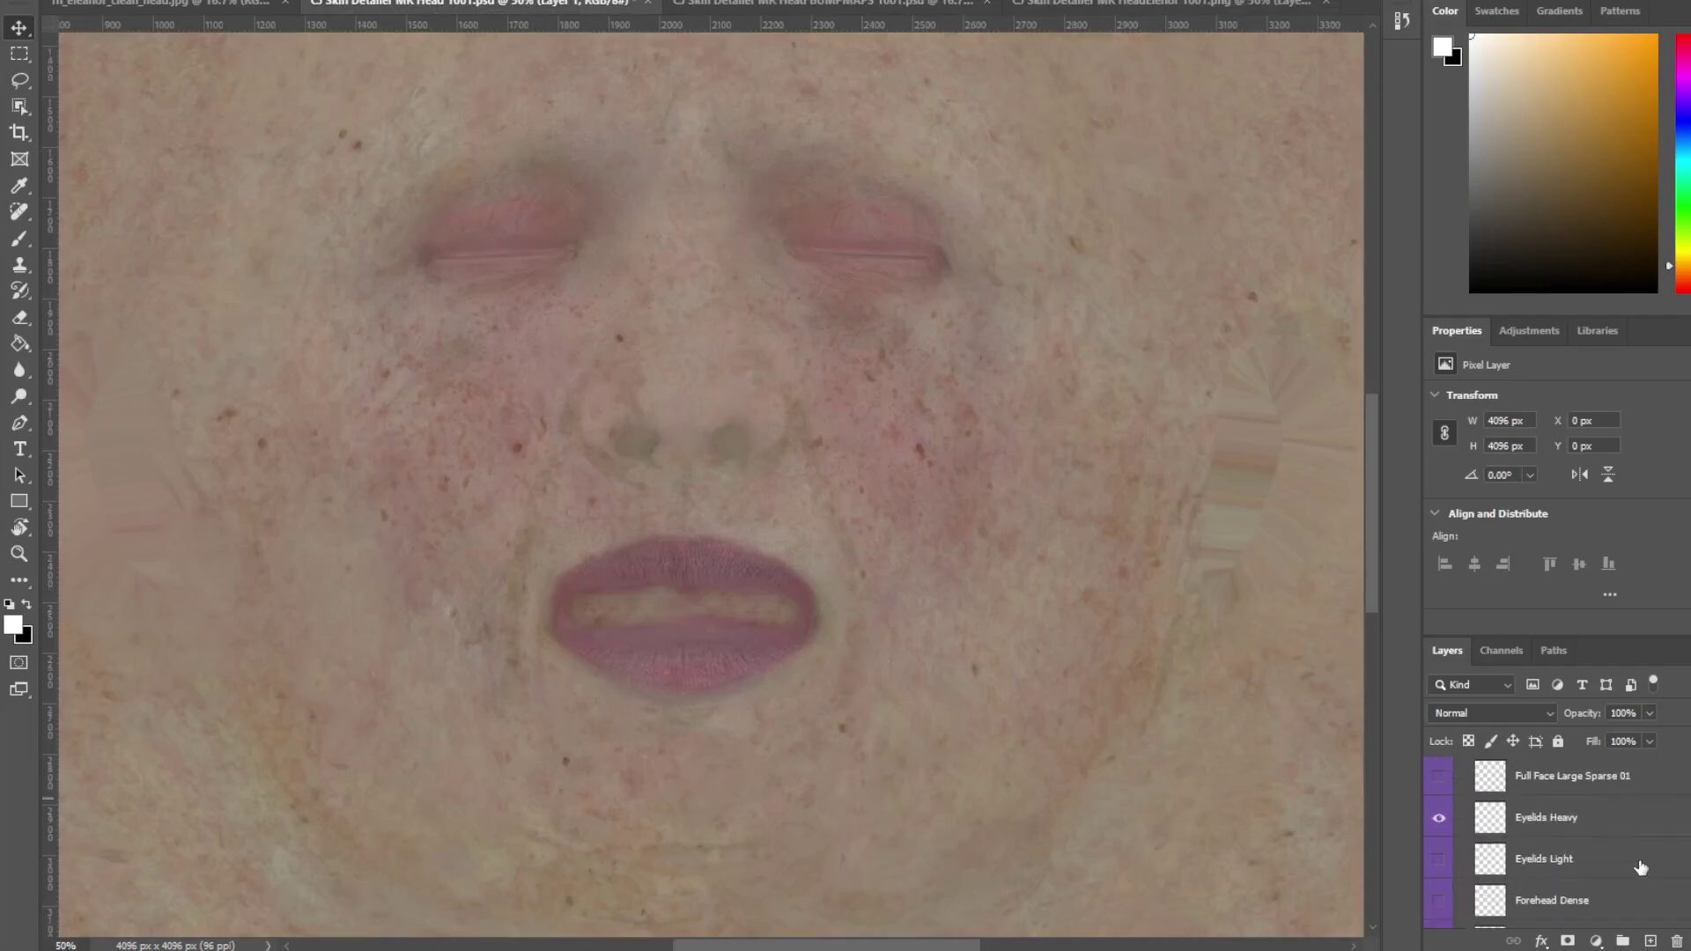
pyautogui.click(1438, 821)
pyautogui.scroll(-3, 1440, 827)
pyautogui.click(1439, 891)
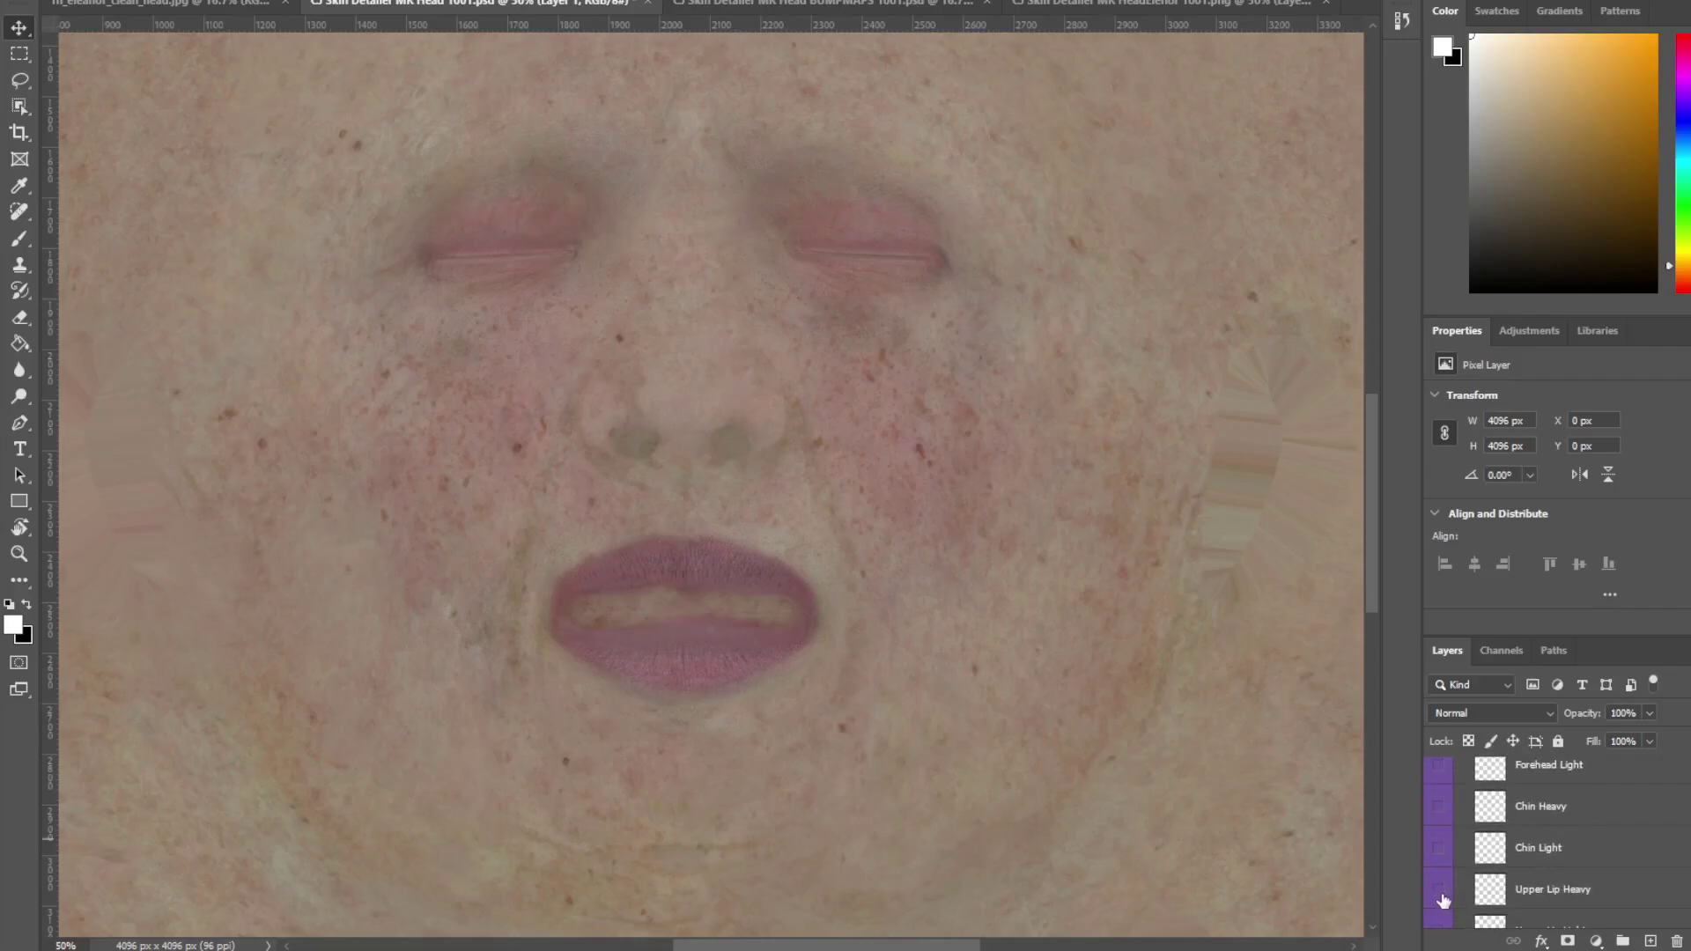
pyautogui.scroll(-3, 1440, 881)
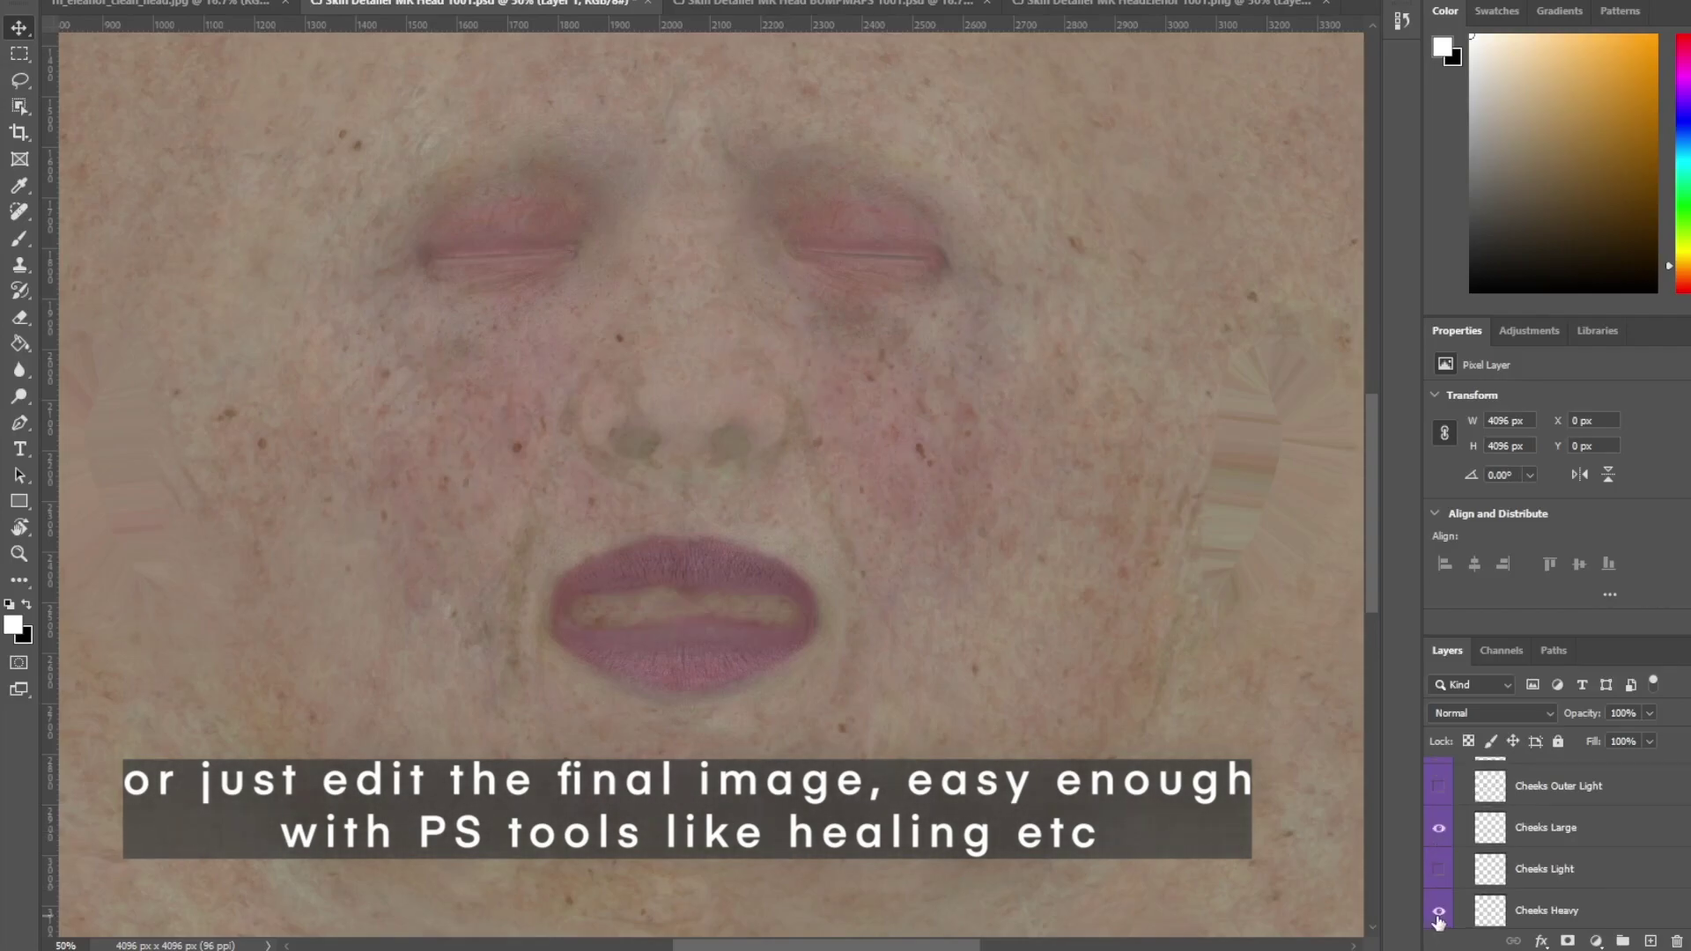
# - Erase part of the freckles on the Cheeks Large layer with the Eraser, from beside the nose across the cheek
pyautogui.click(1534, 835)
pyautogui.click(20, 317)
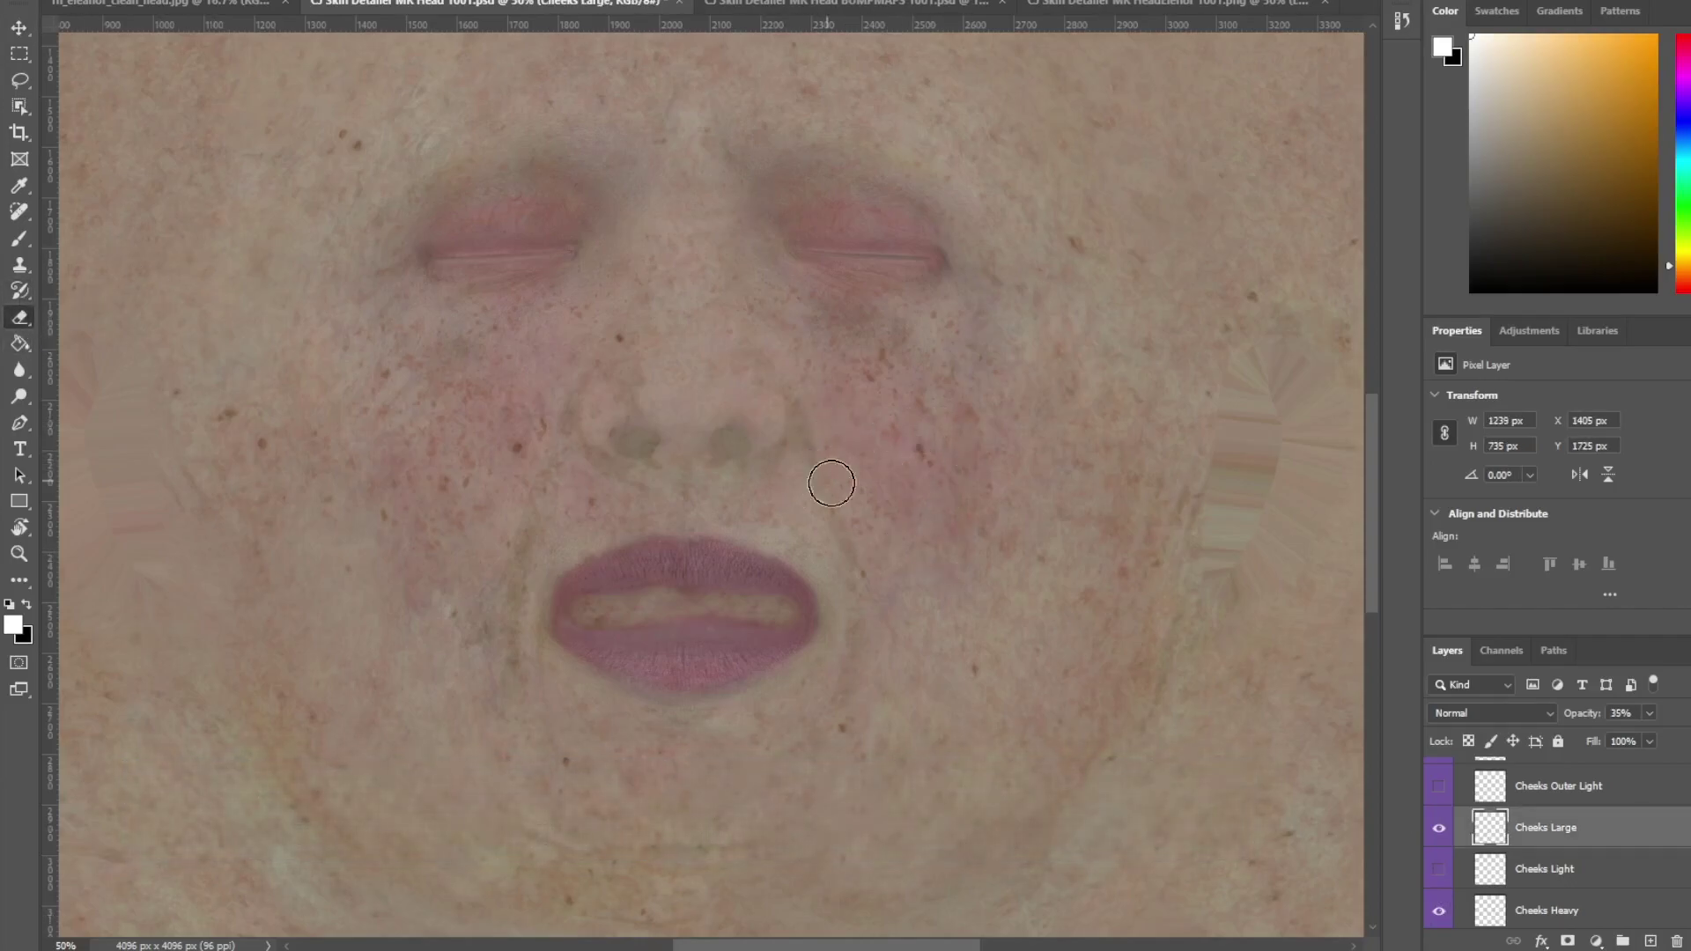
pyautogui.moveTo(831, 479)
pyautogui.mouseDown()
pyautogui.moveTo(875, 604)
pyautogui.moveTo(1006, 571)
pyautogui.mouseUp()
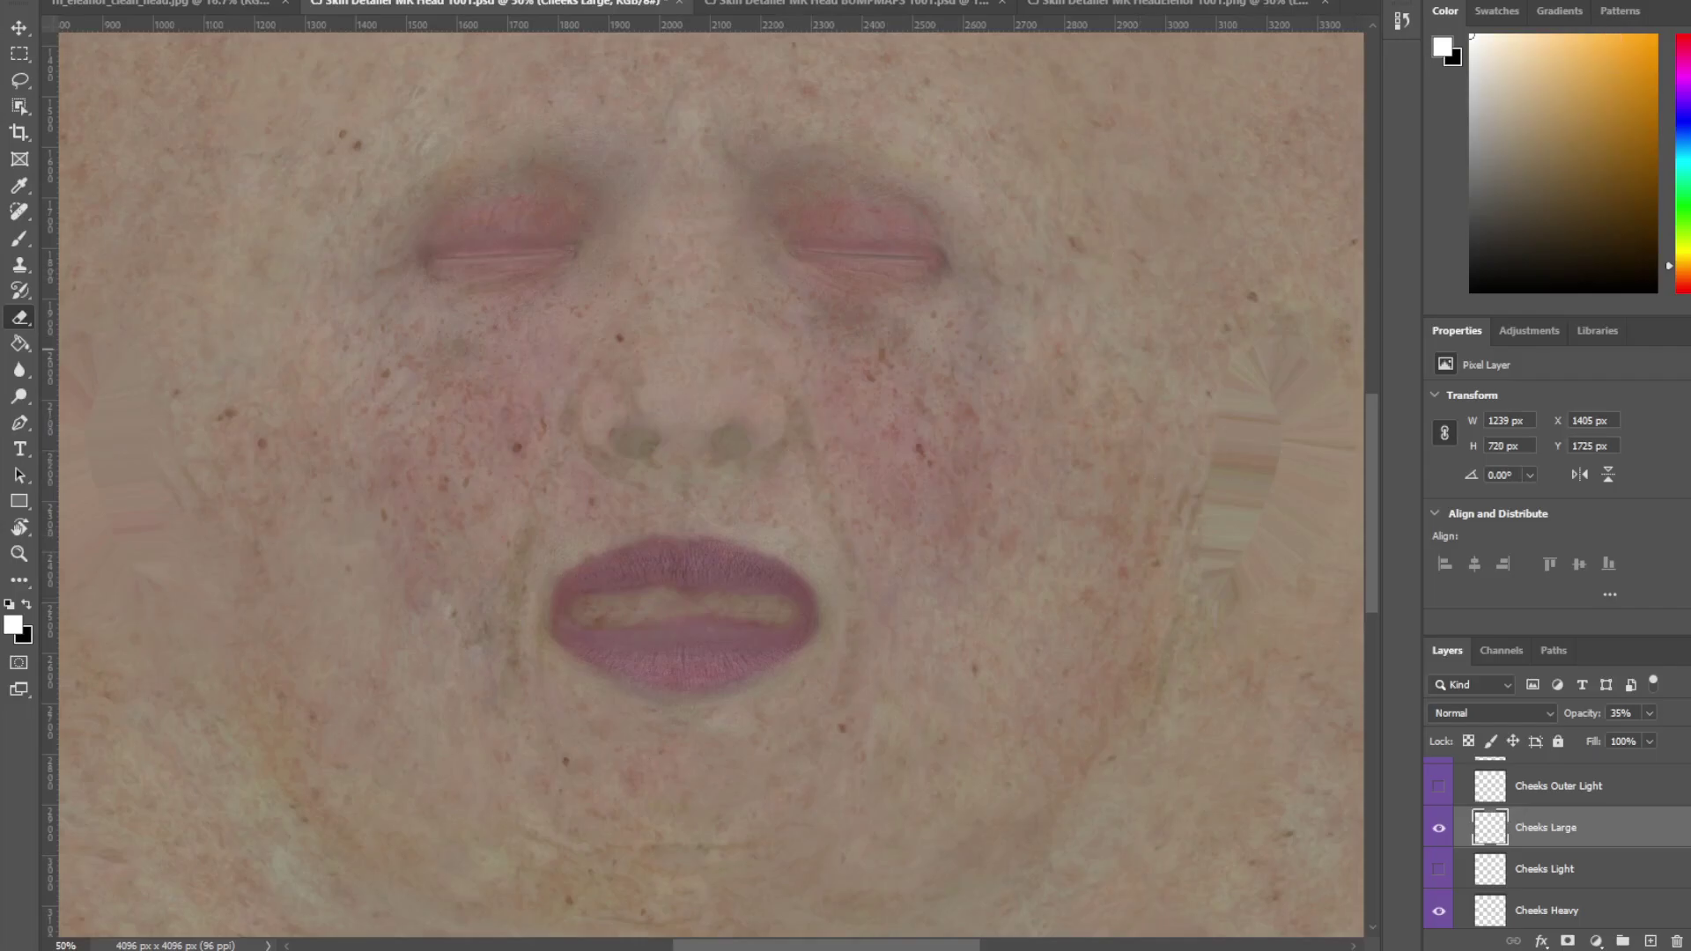
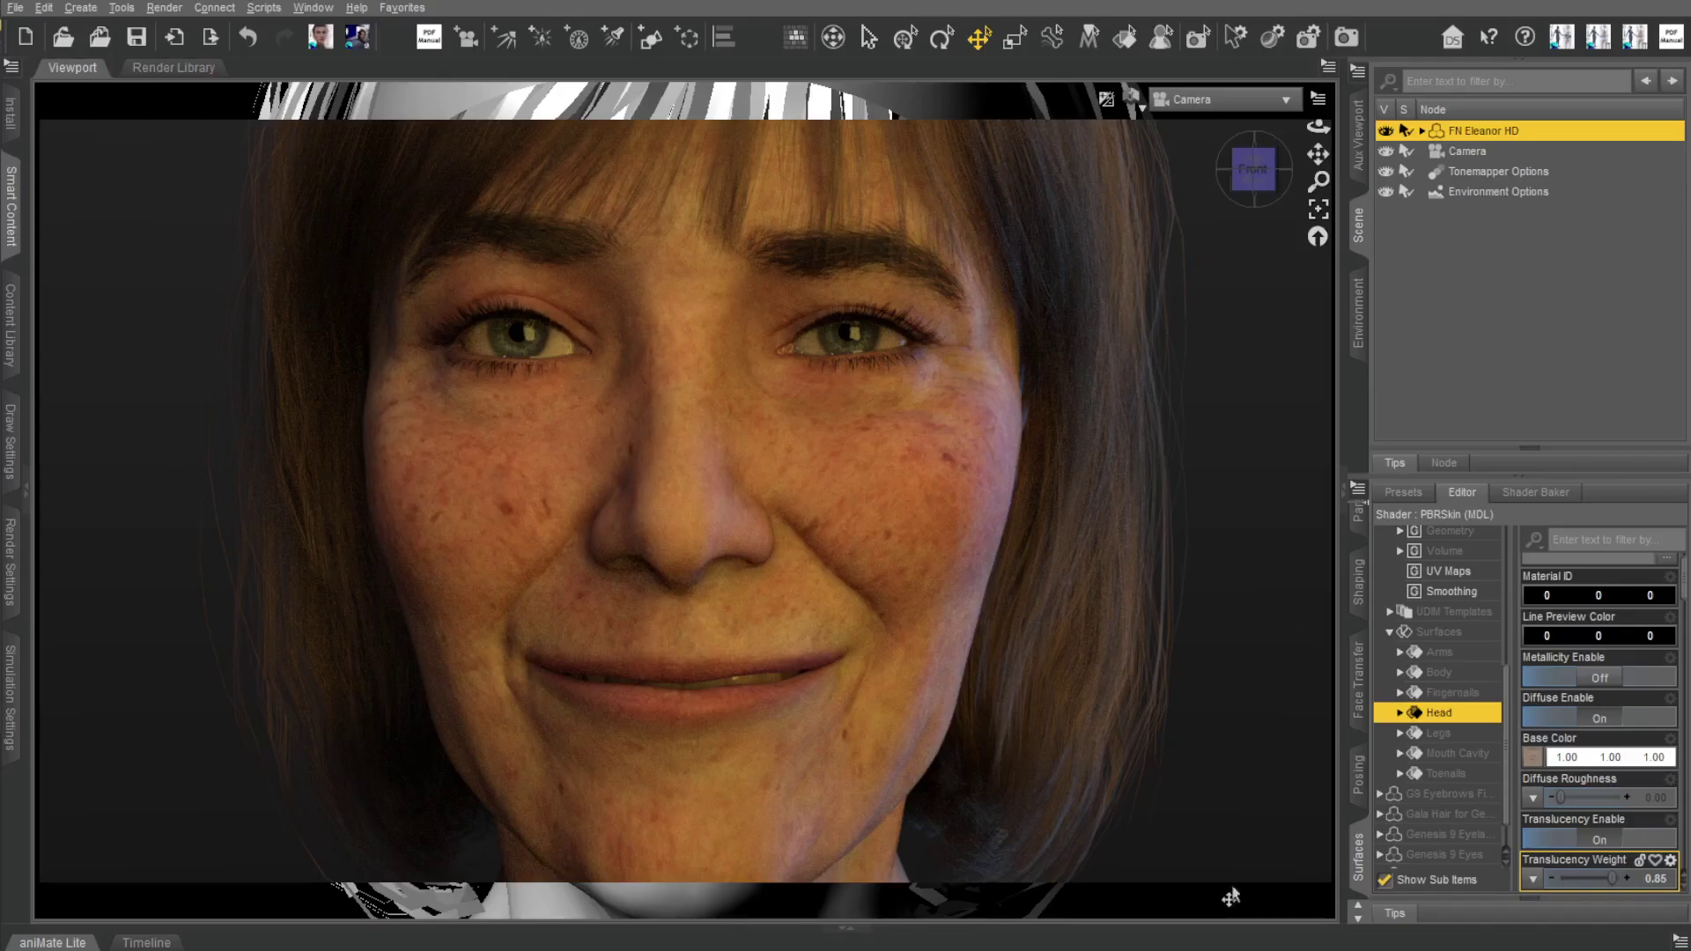
# - Locate CJ Skin Detailer MR Head 1001.psd in the MR PSDs folder and save the edited Photoshop document with Save As
pyautogui.moveTo(1295, 947)
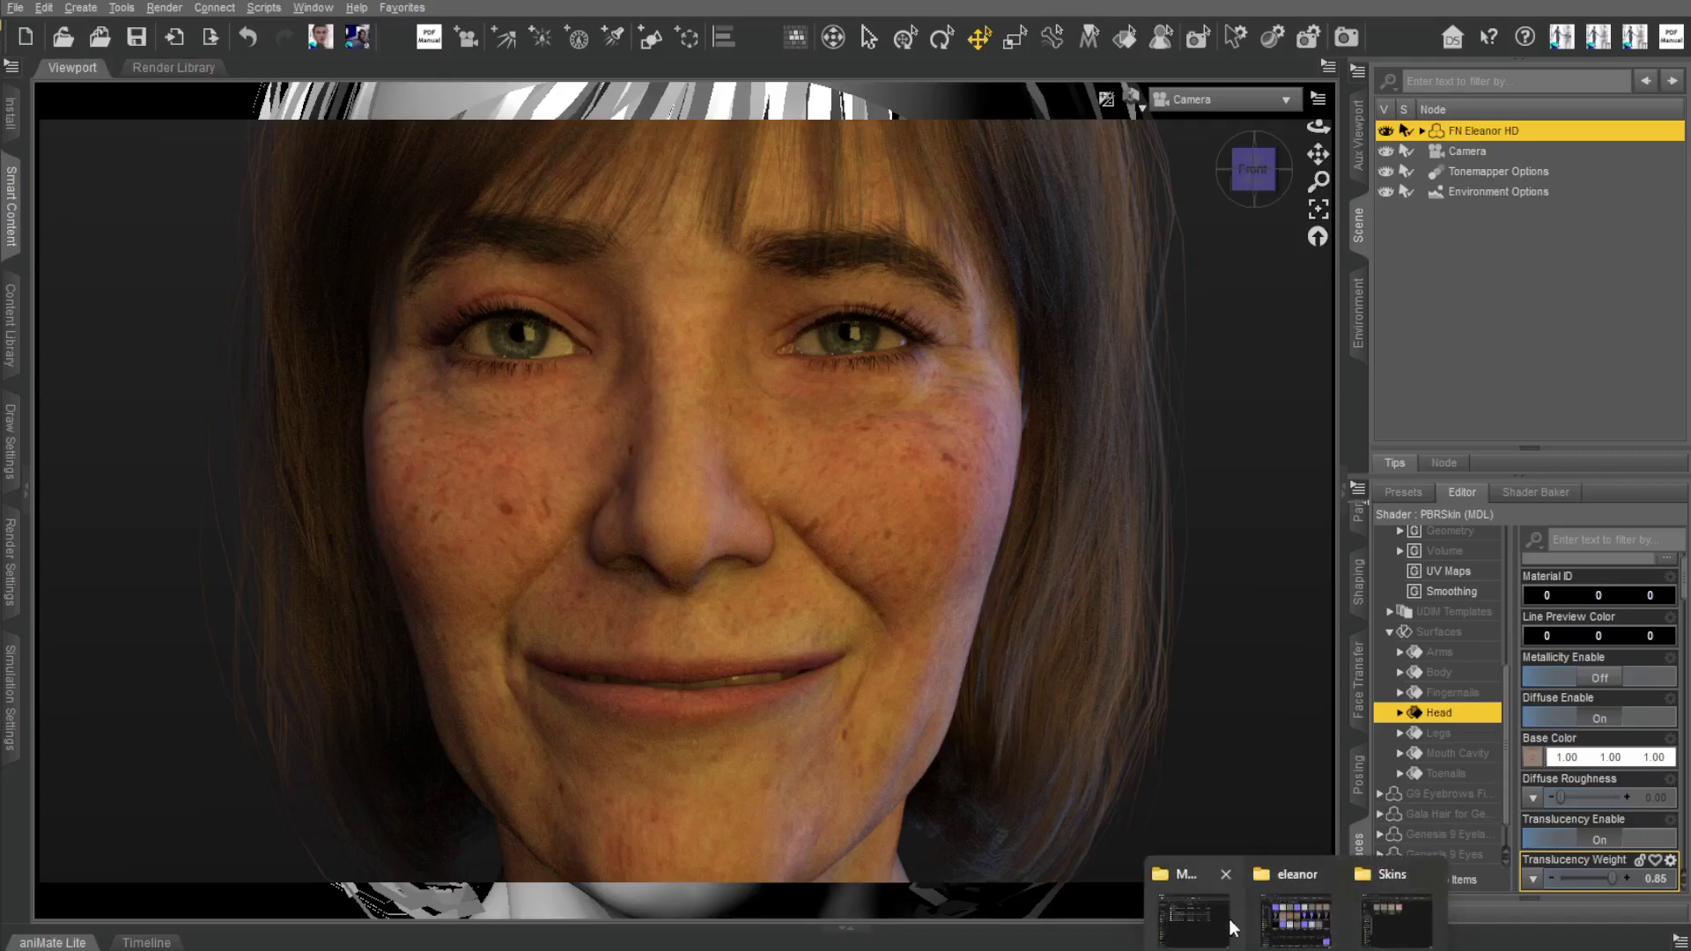
pyautogui.click(1202, 926)
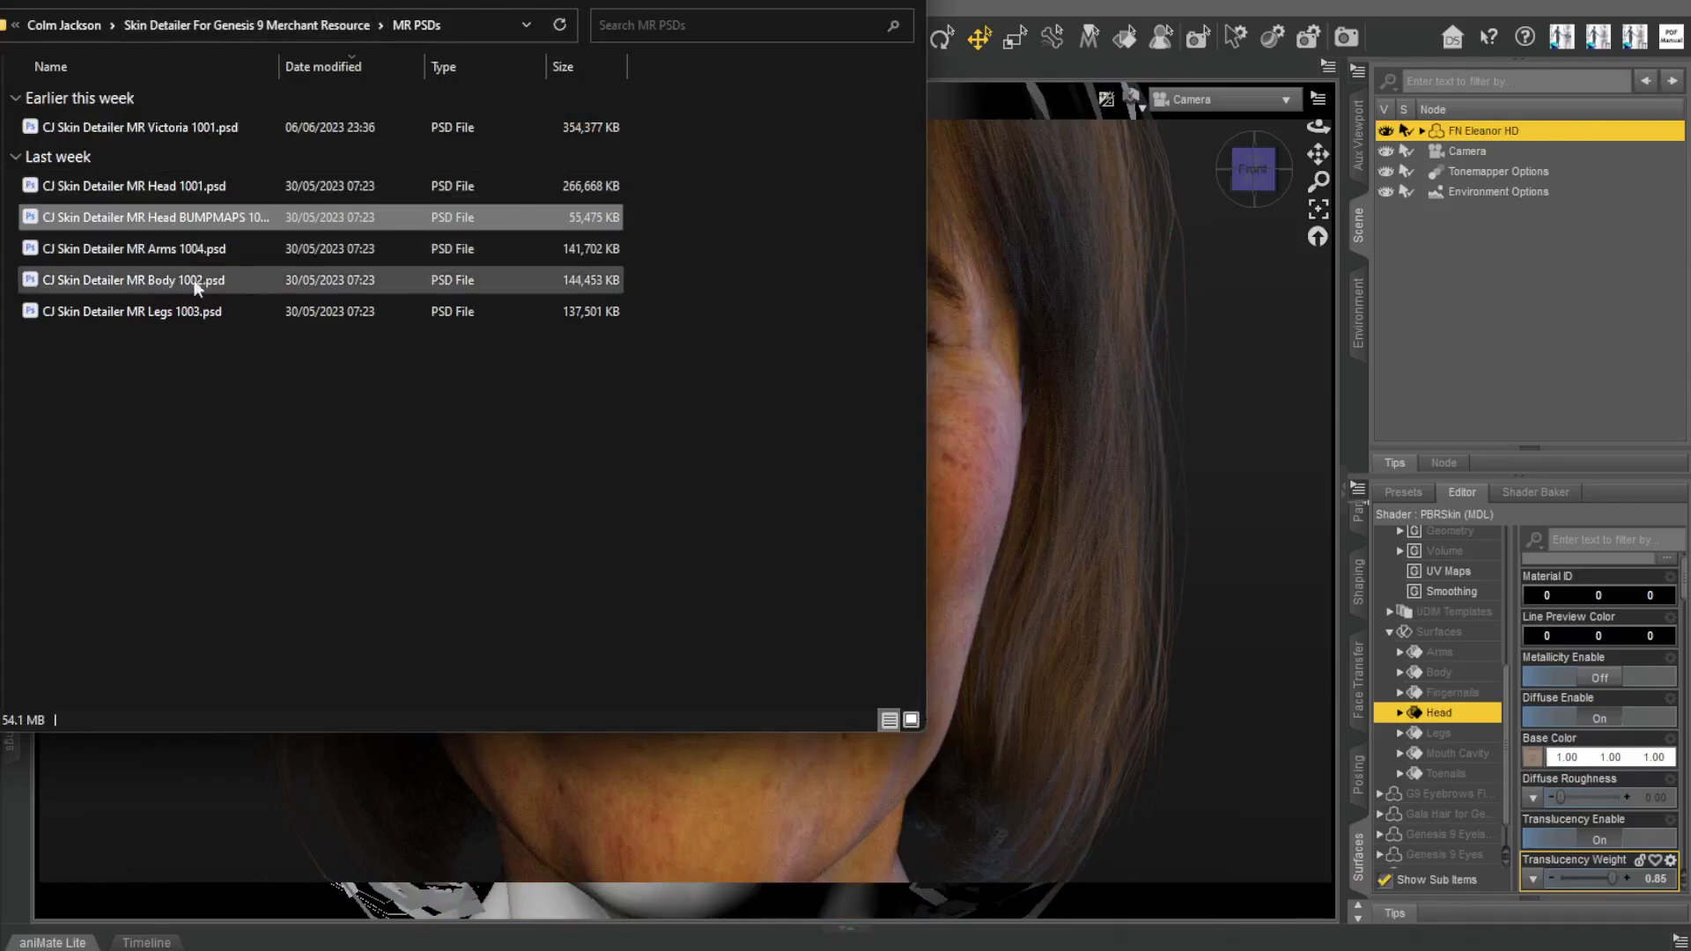
pyautogui.click(173, 187)
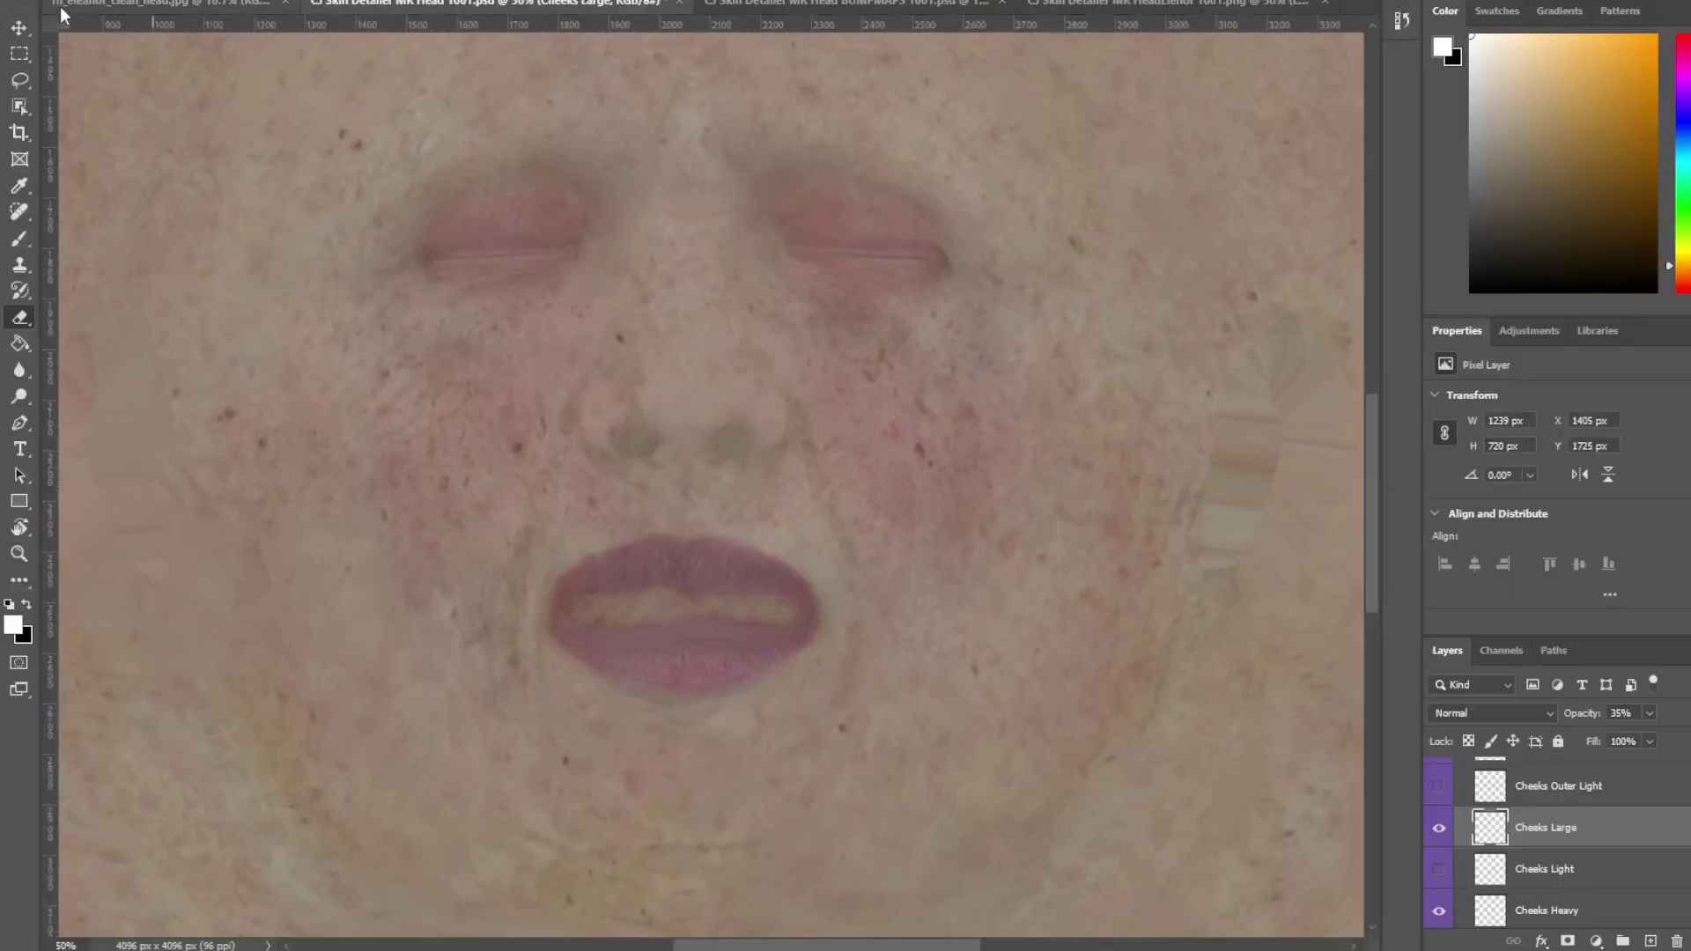
pyautogui.click(54, 1)
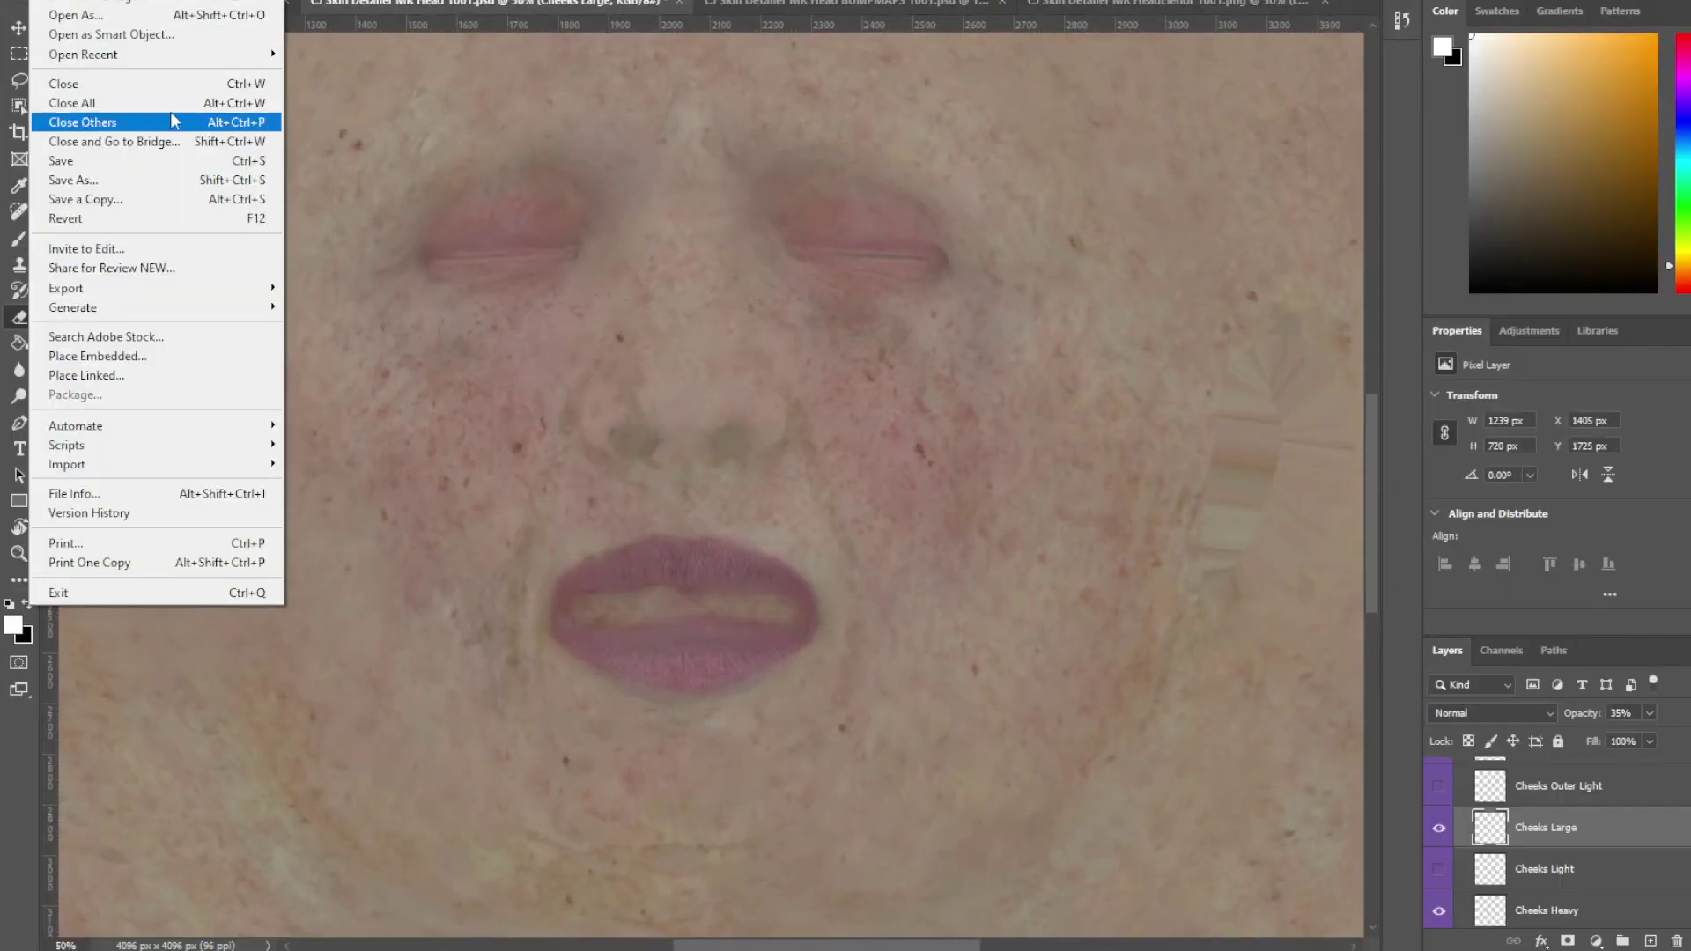
pyautogui.click(132, 180)
pyautogui.press('Return')
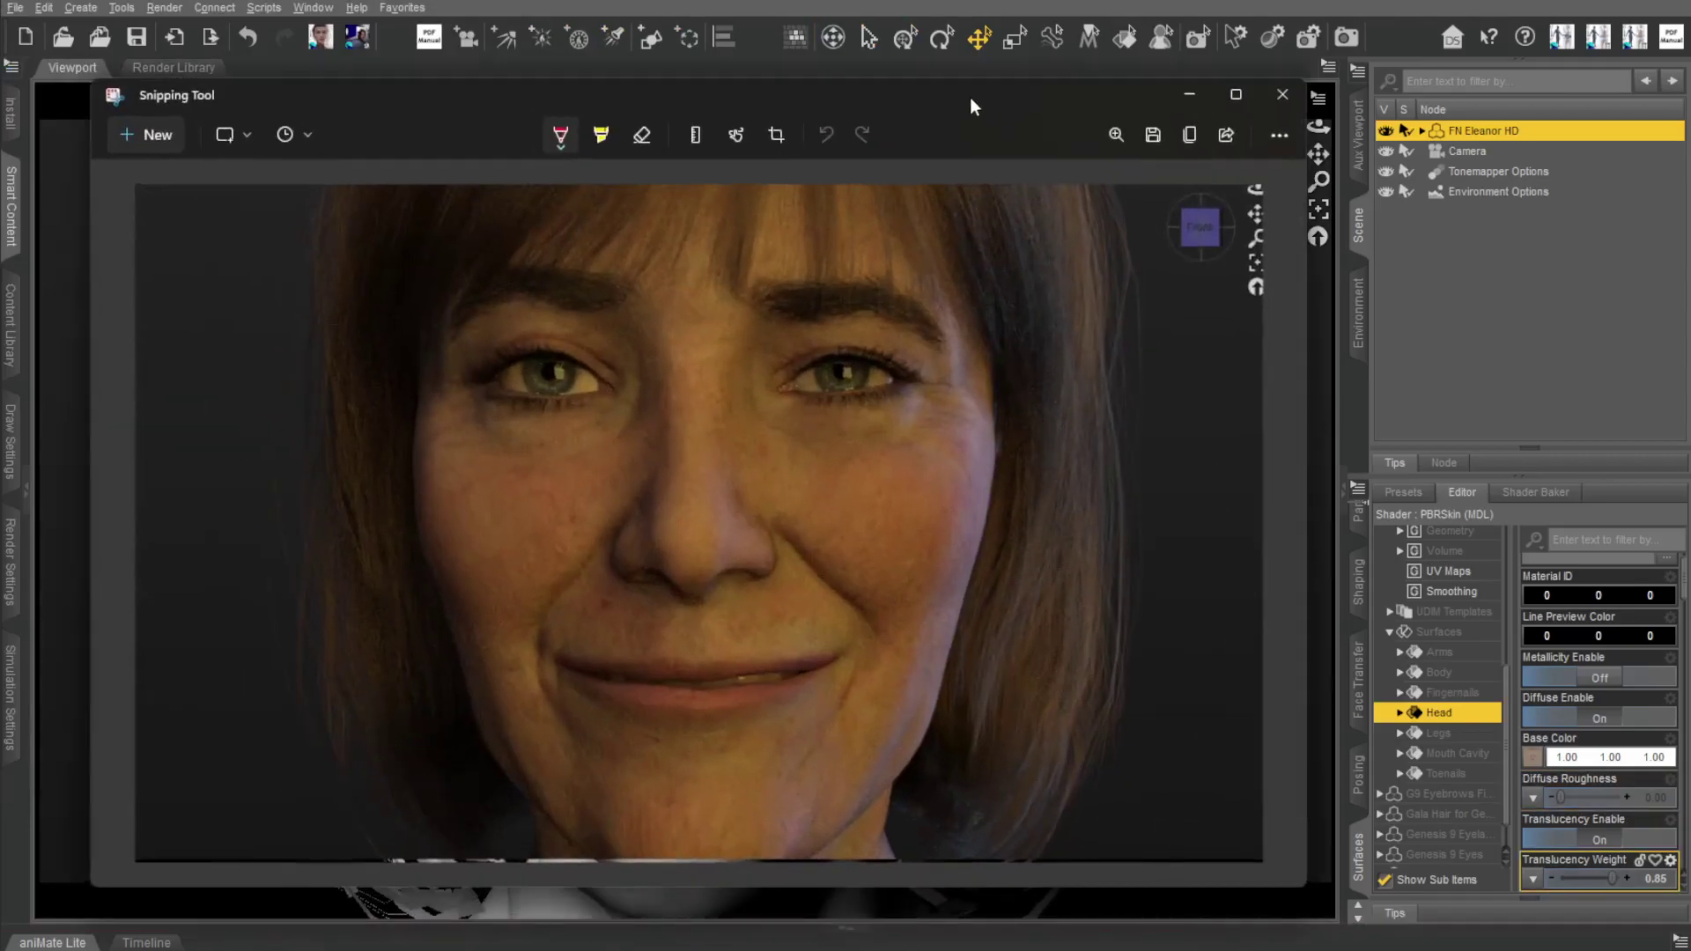
# - Position the earlier face snip beside the DAZ Studio viewport render and compare the eye and cheek detail
pyautogui.moveTo(969, 96); pyautogui.dragTo(1689, 110)
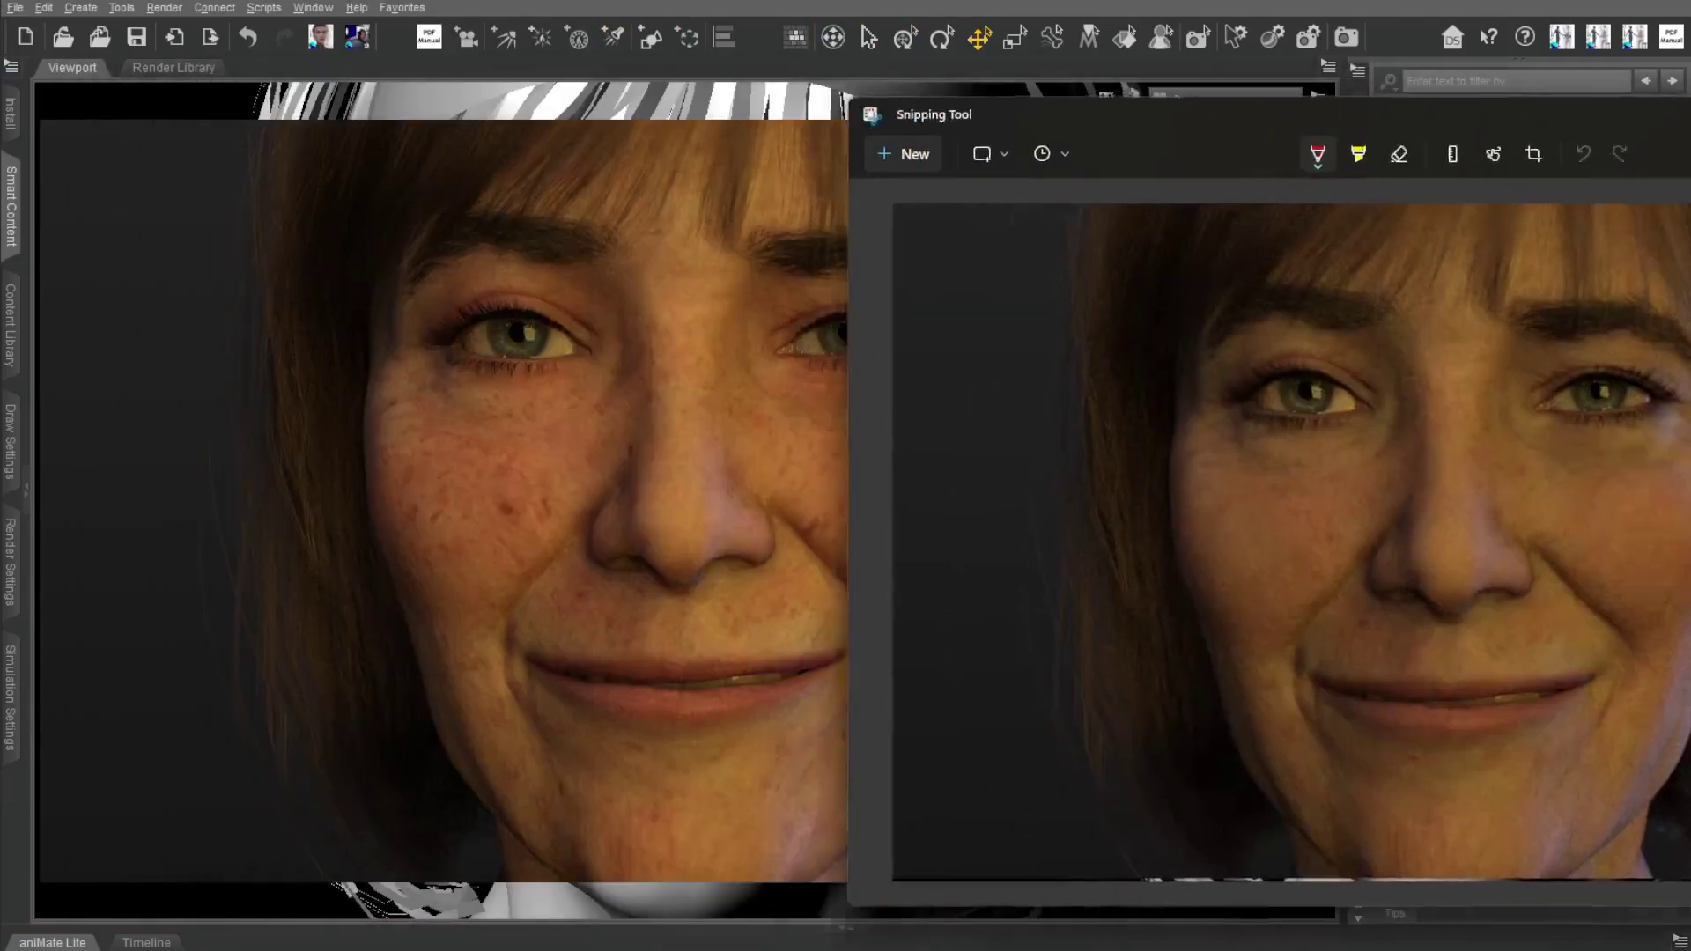
pyautogui.moveTo(1145, 115); pyautogui.dragTo(1244, 86)
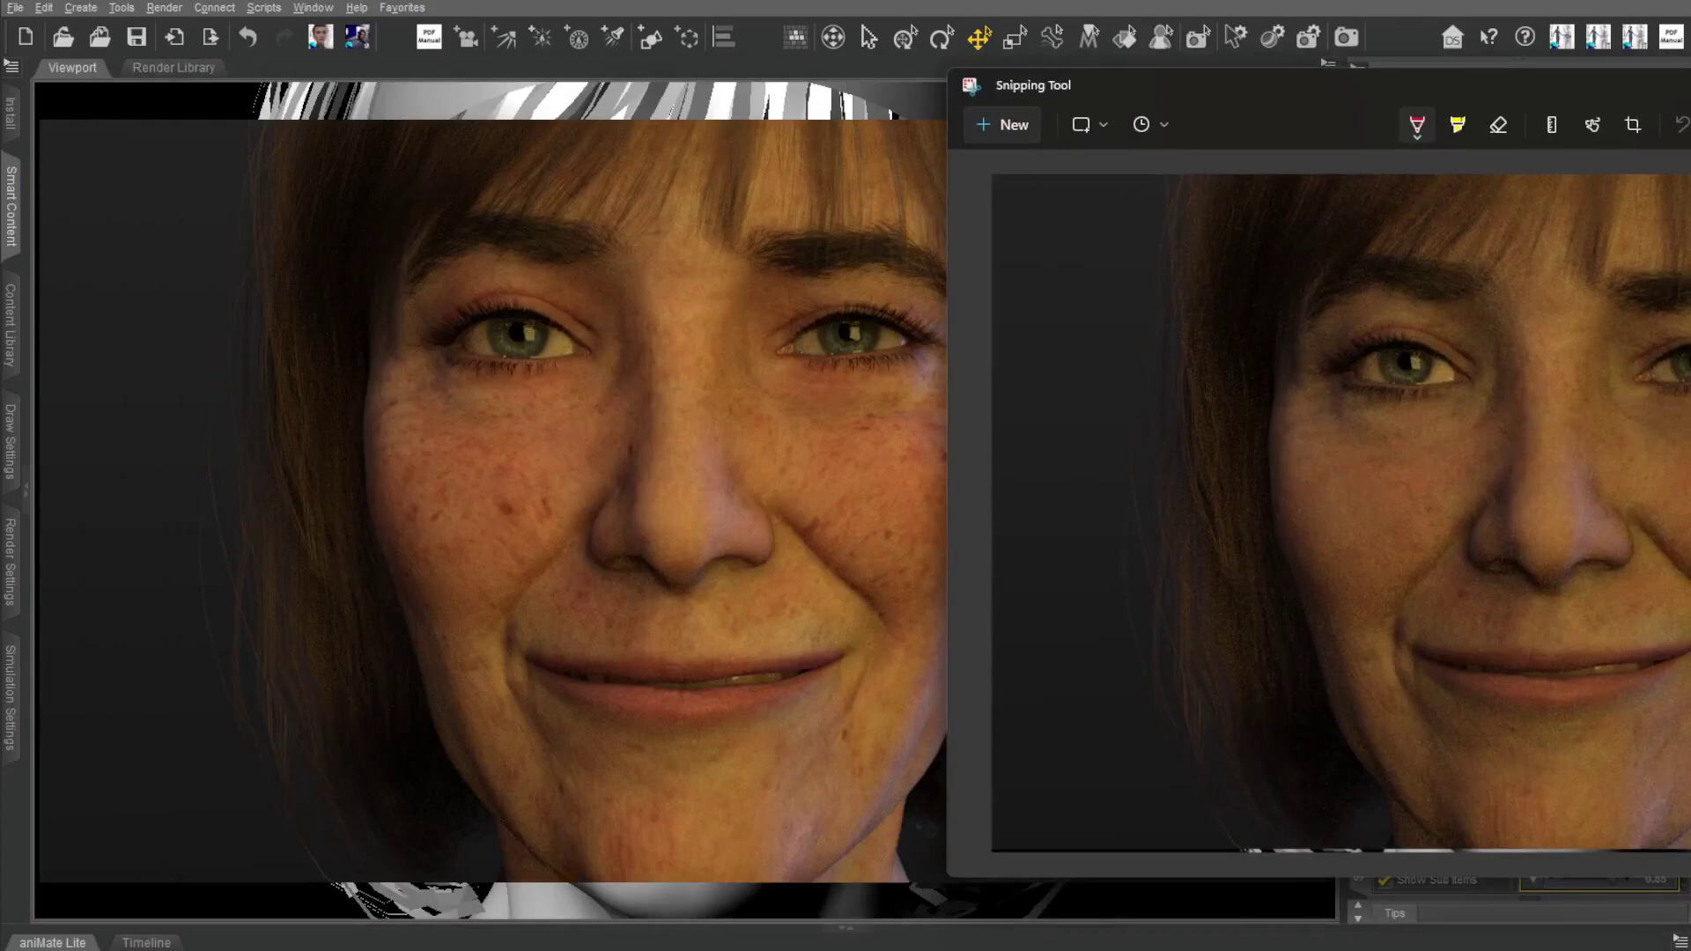
pyautogui.click(530, 336)
pyautogui.click(427, 465)
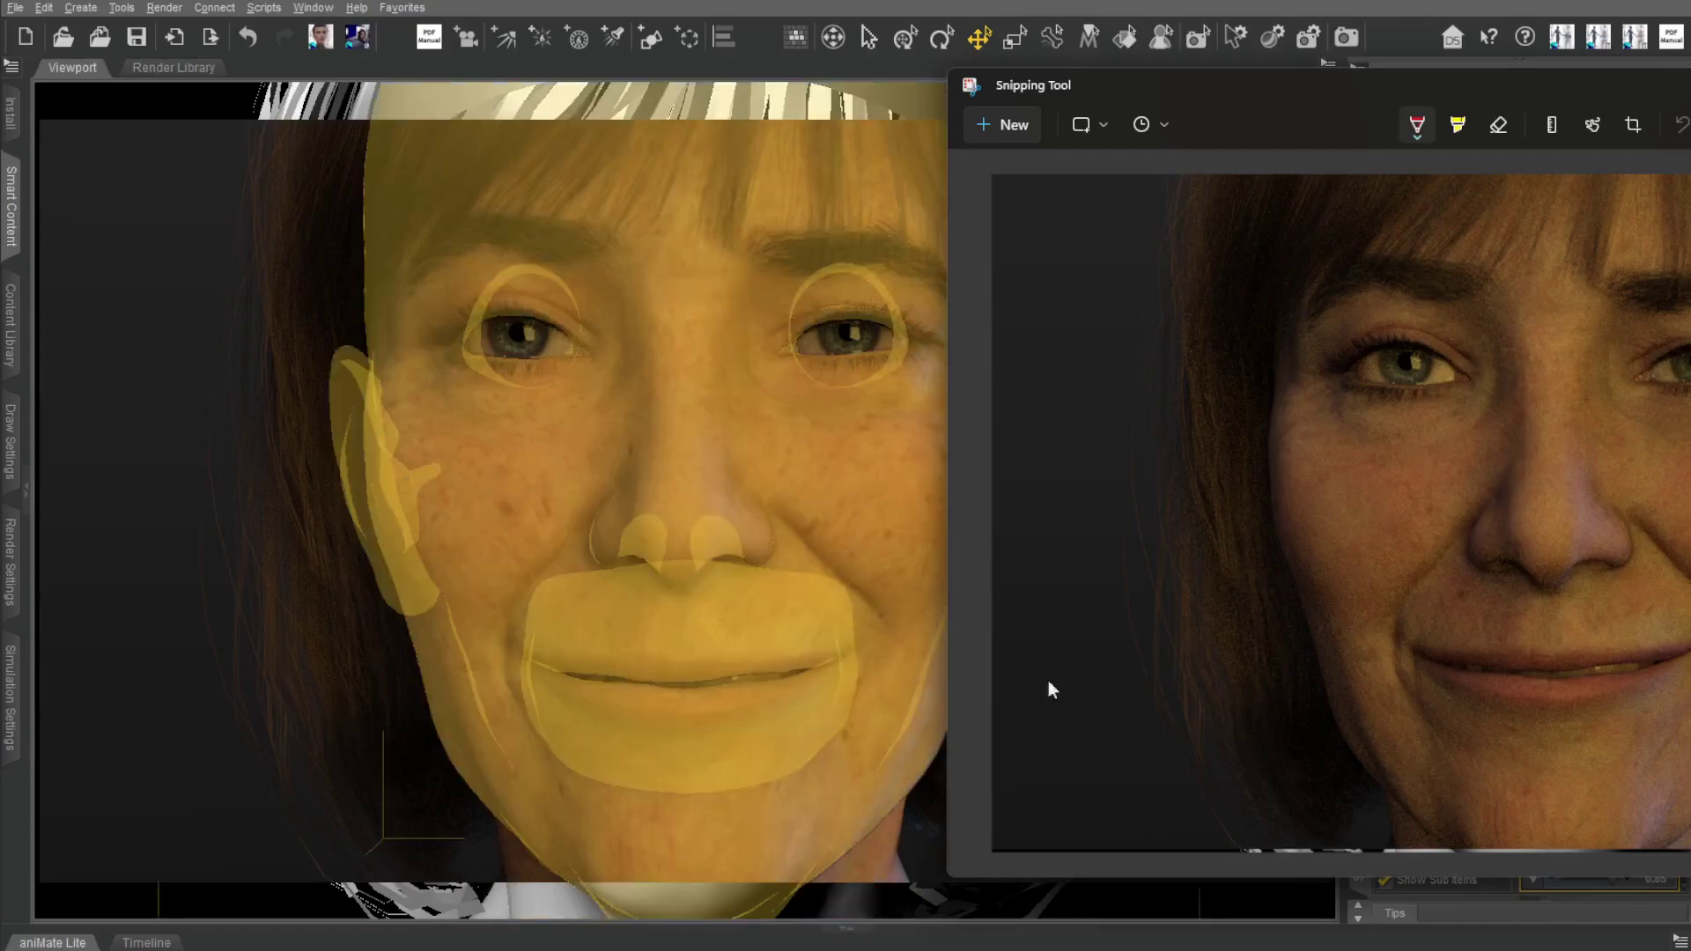